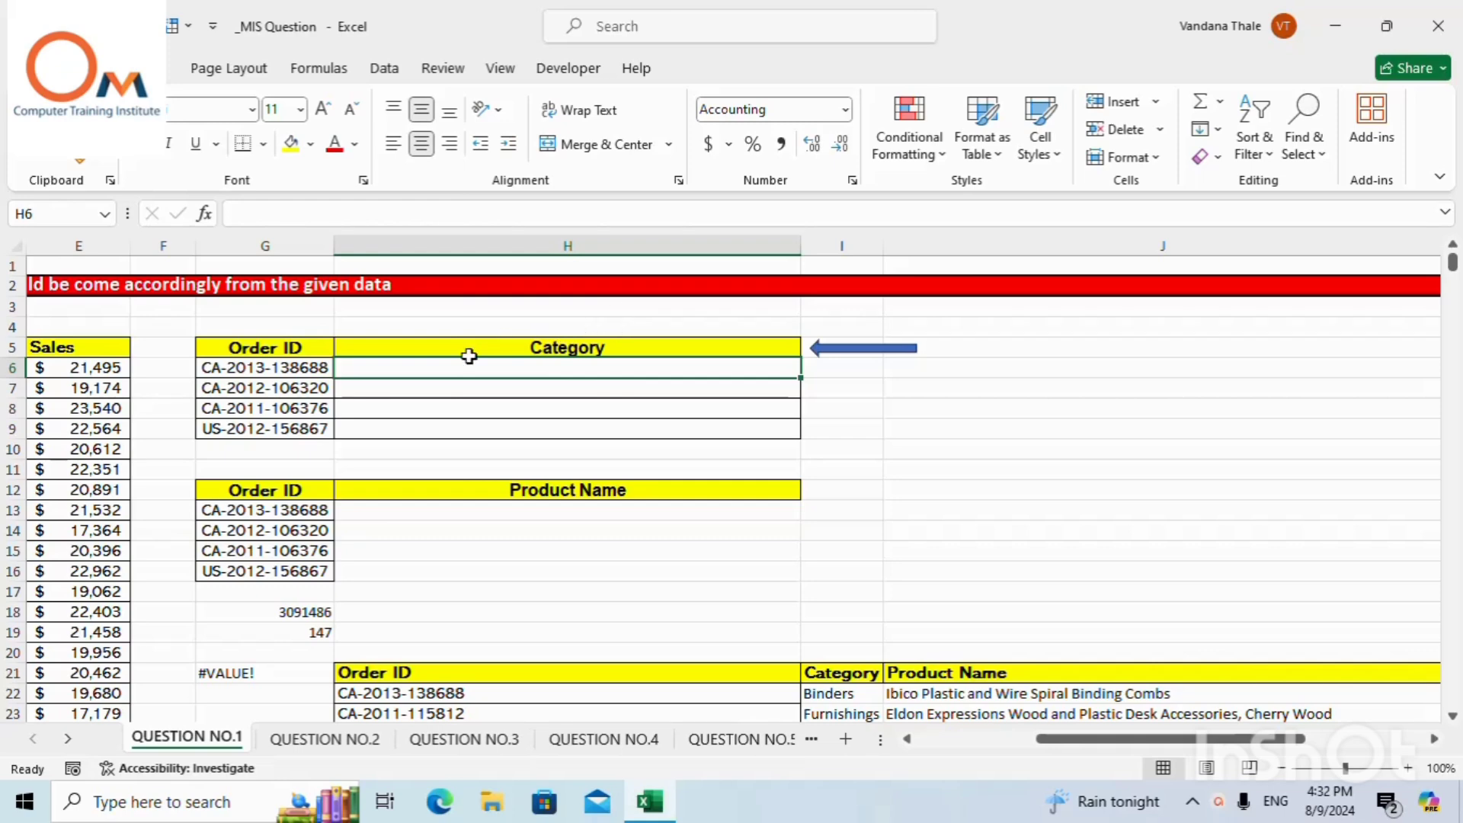
Set the header in H5 to Sales from the cell's list of options.
left_click(271, 369)
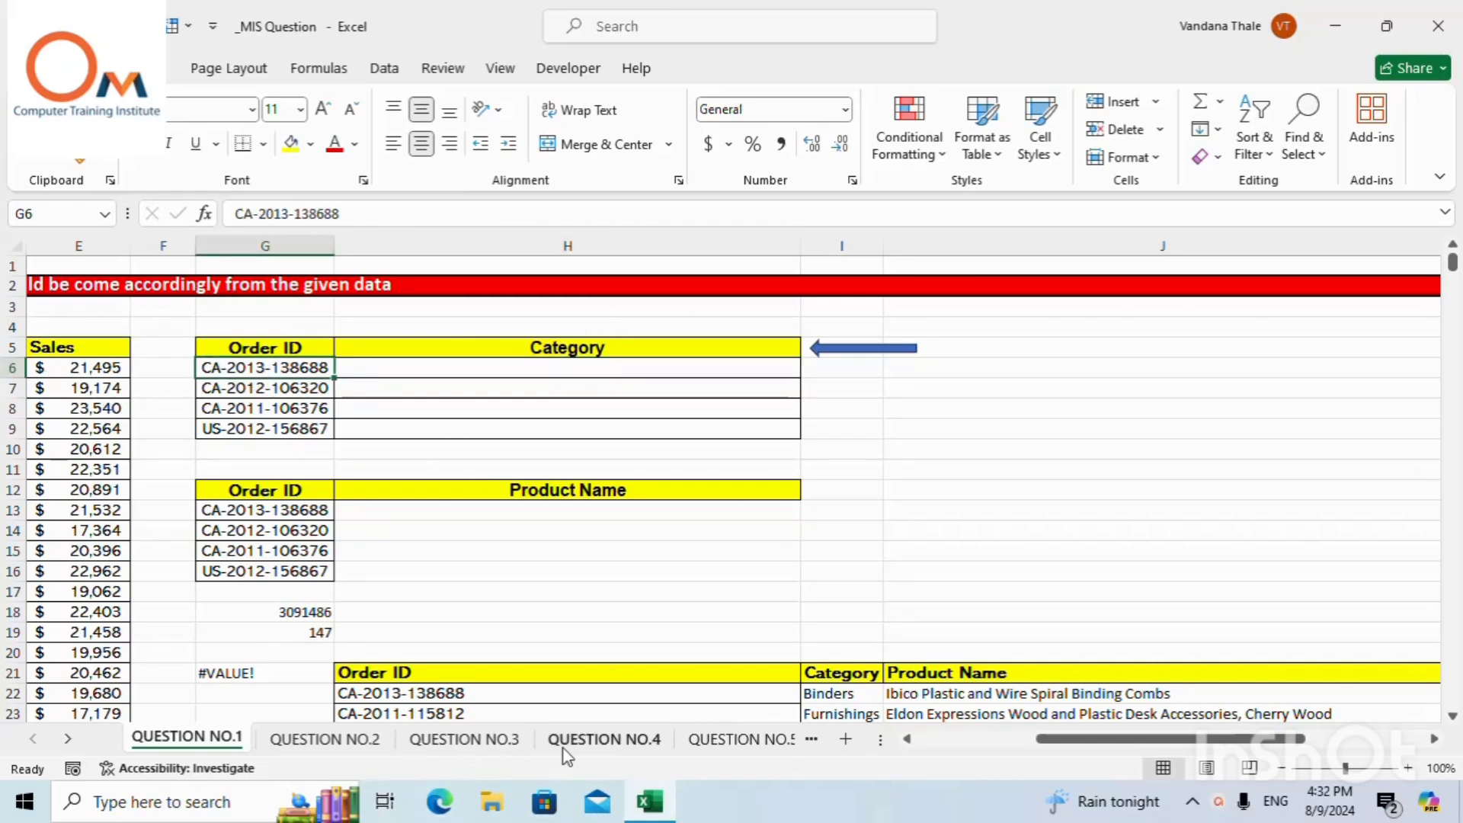
left_click_drag(1040, 737, 951, 737)
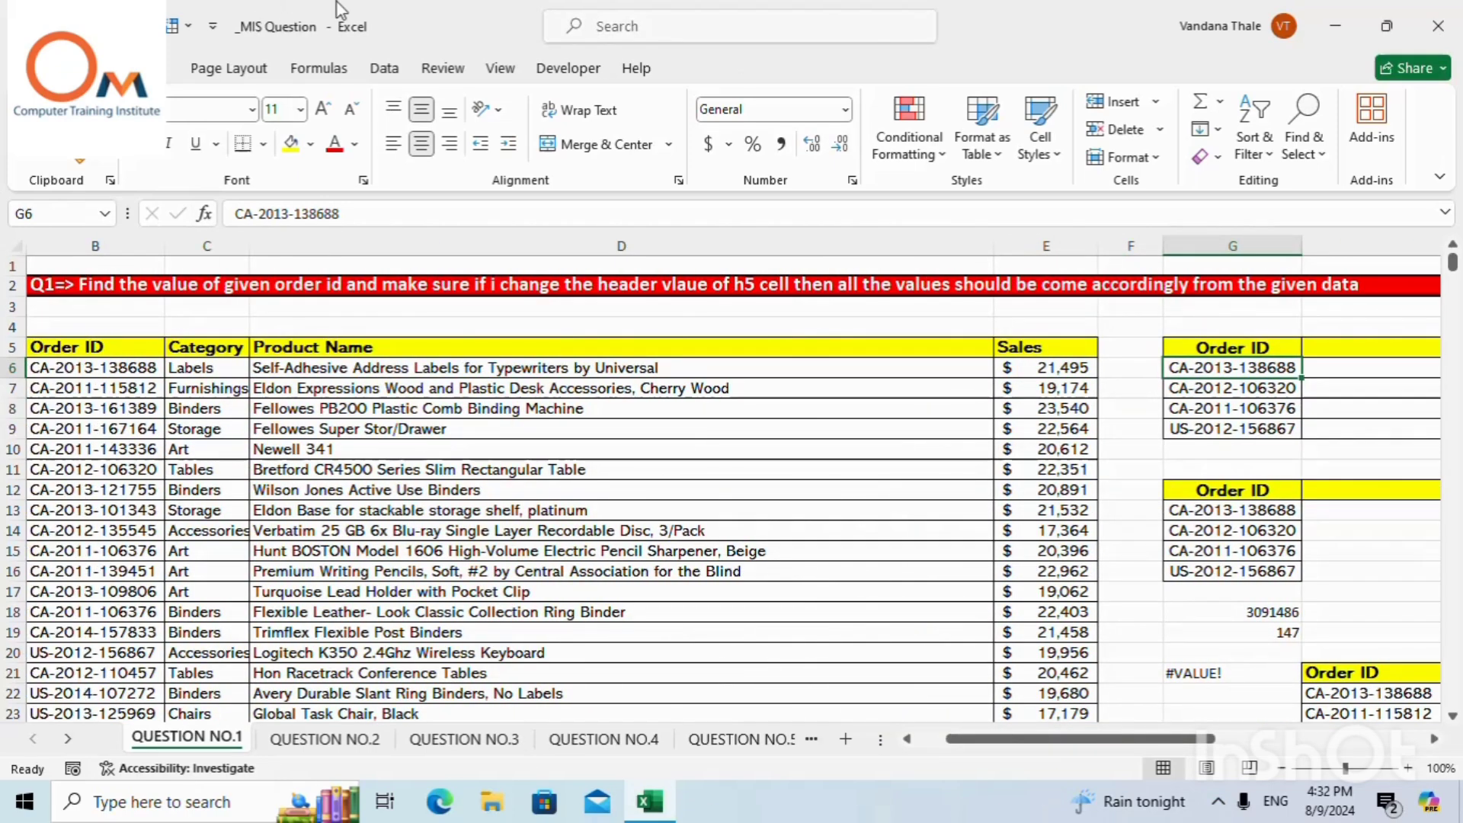
left_click_drag(1172, 739, 1322, 739)
left_click(560, 347)
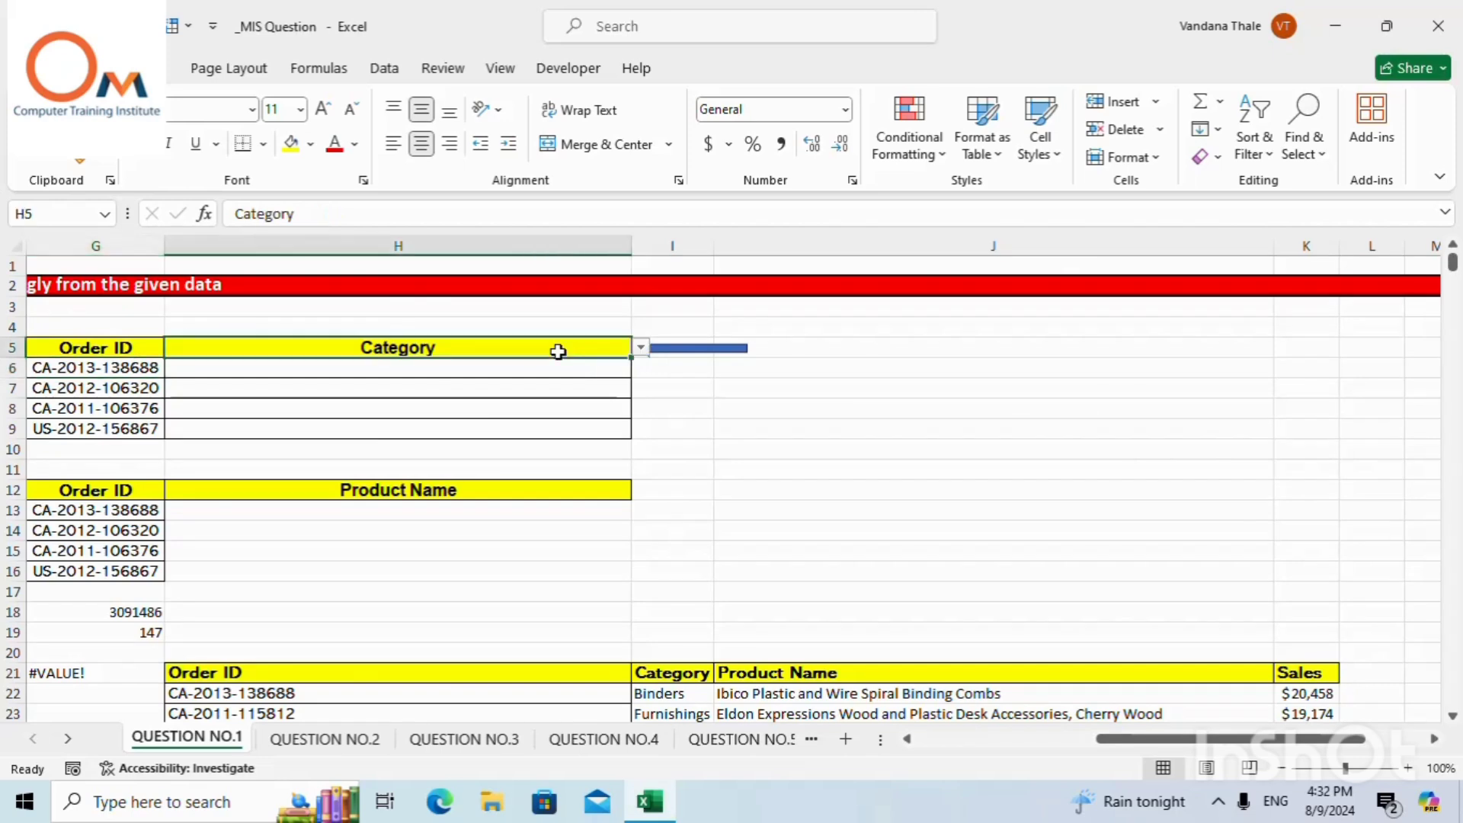
left_click(641, 347)
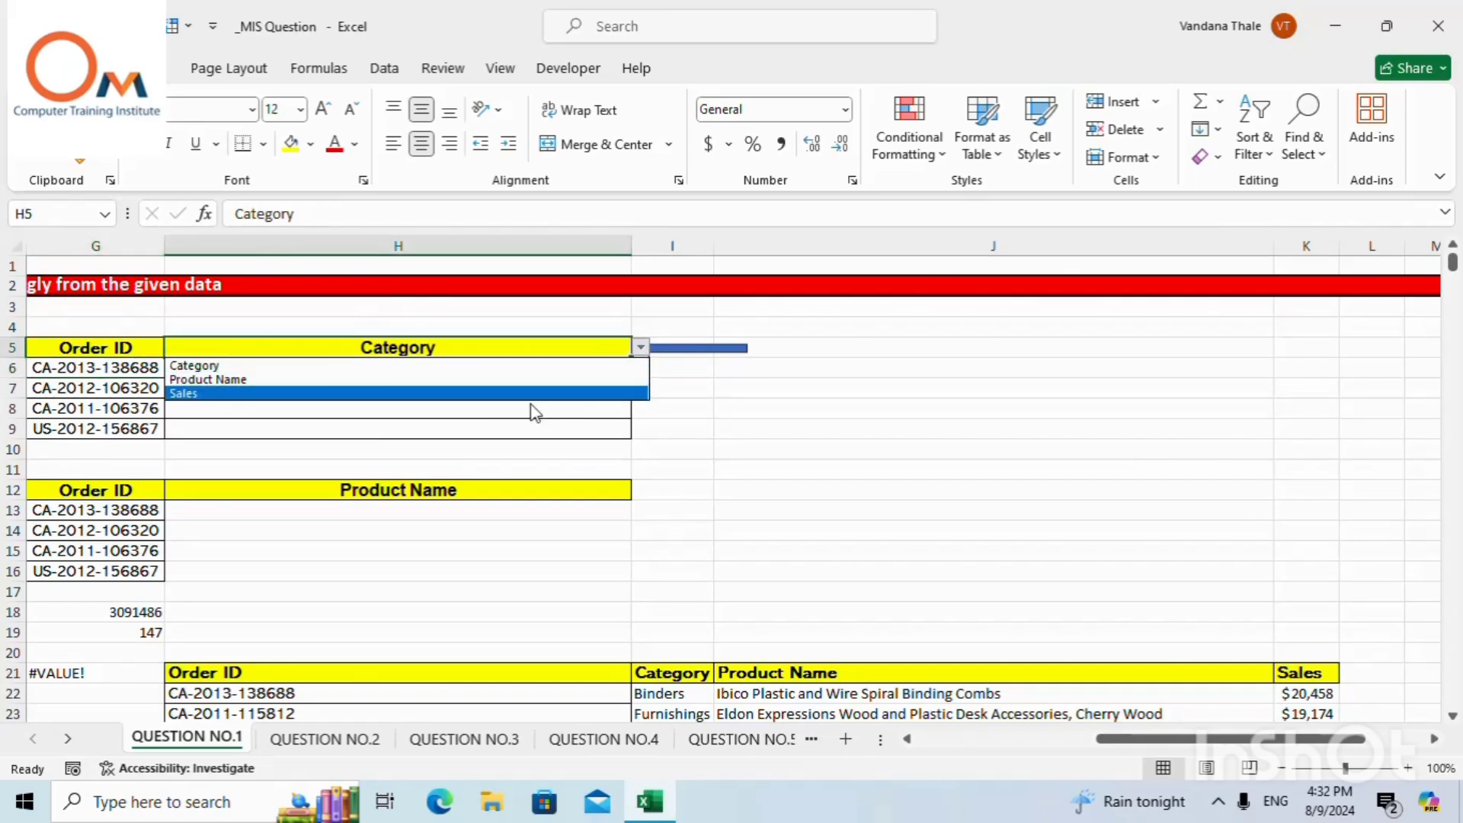
key("Escape")
left_click(641, 348)
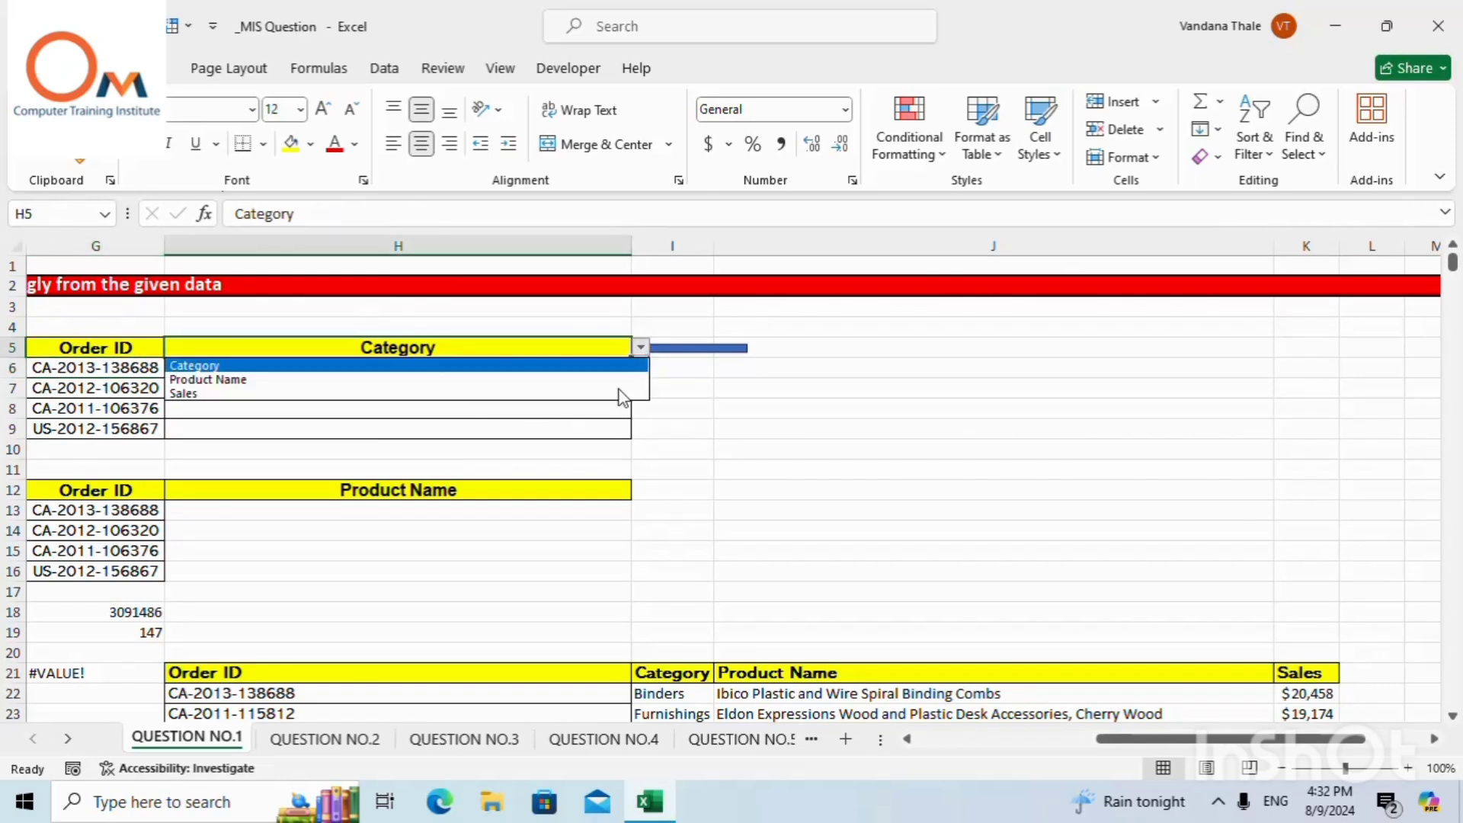
left_click(506, 398)
left_click(245, 368)
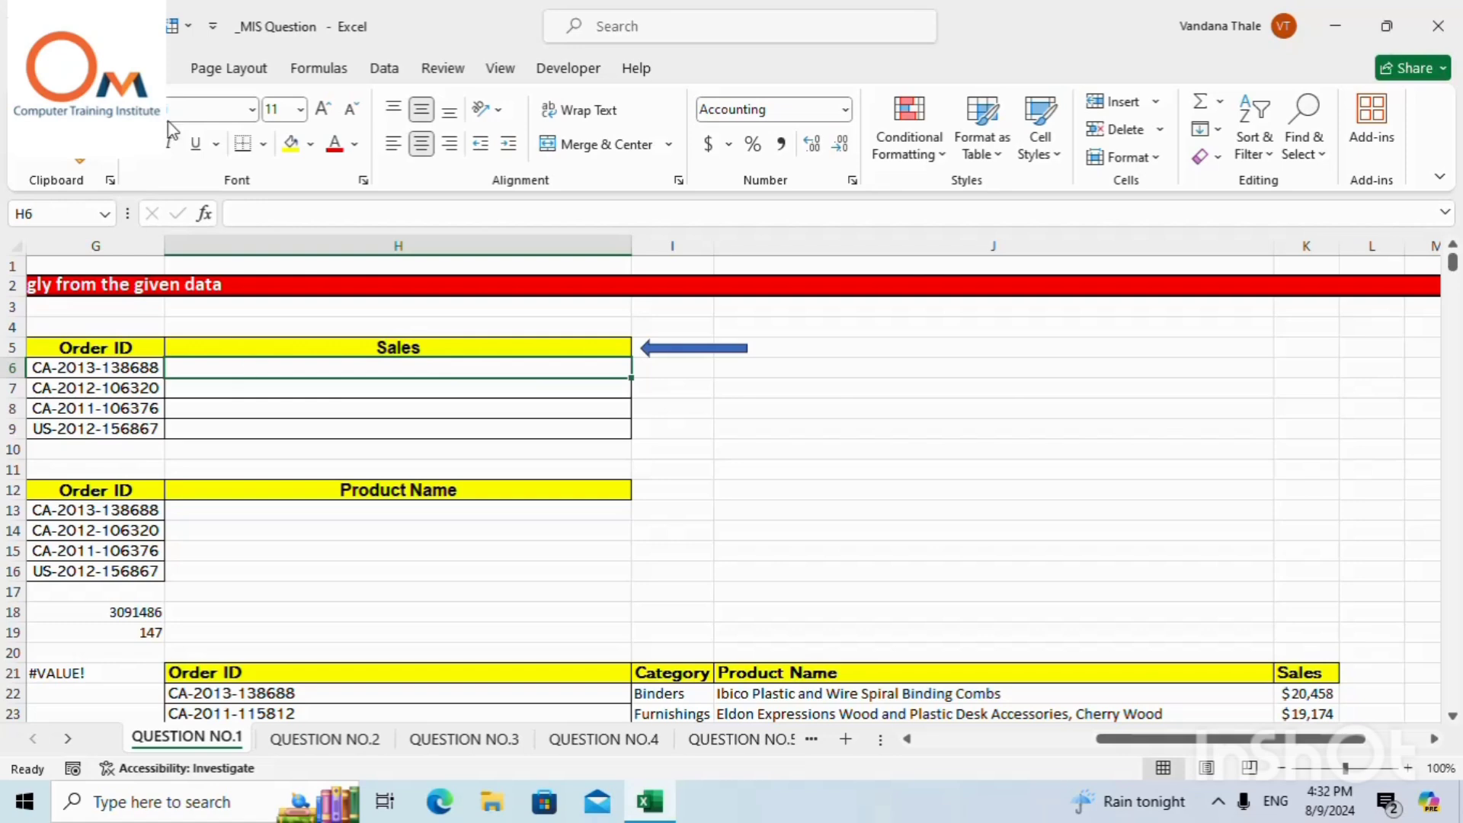
Change the header in H5 to Product Name from the cell's list of options.
left_click(363, 347)
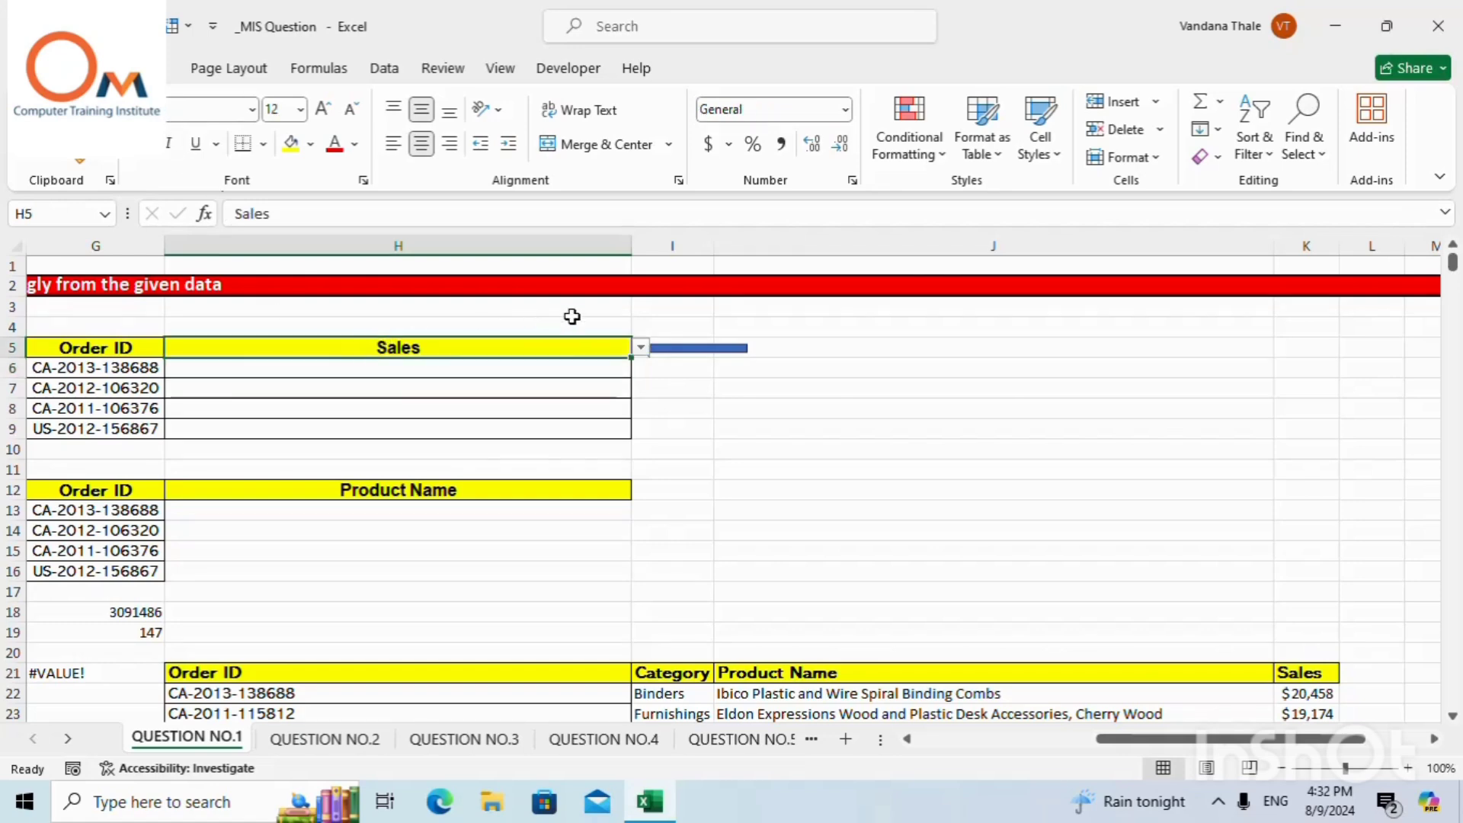
left_click(641, 348)
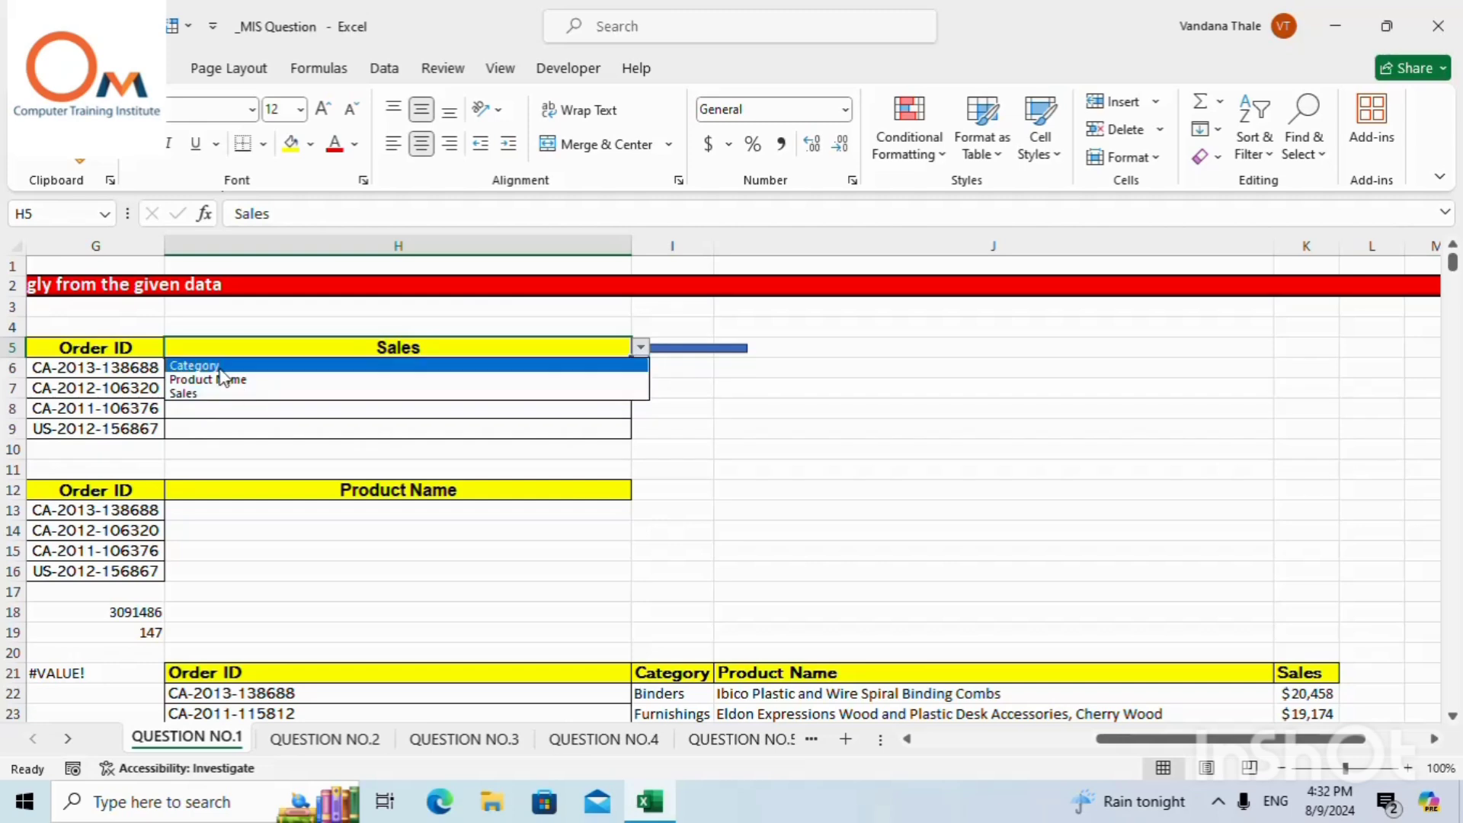
left_click(717, 412)
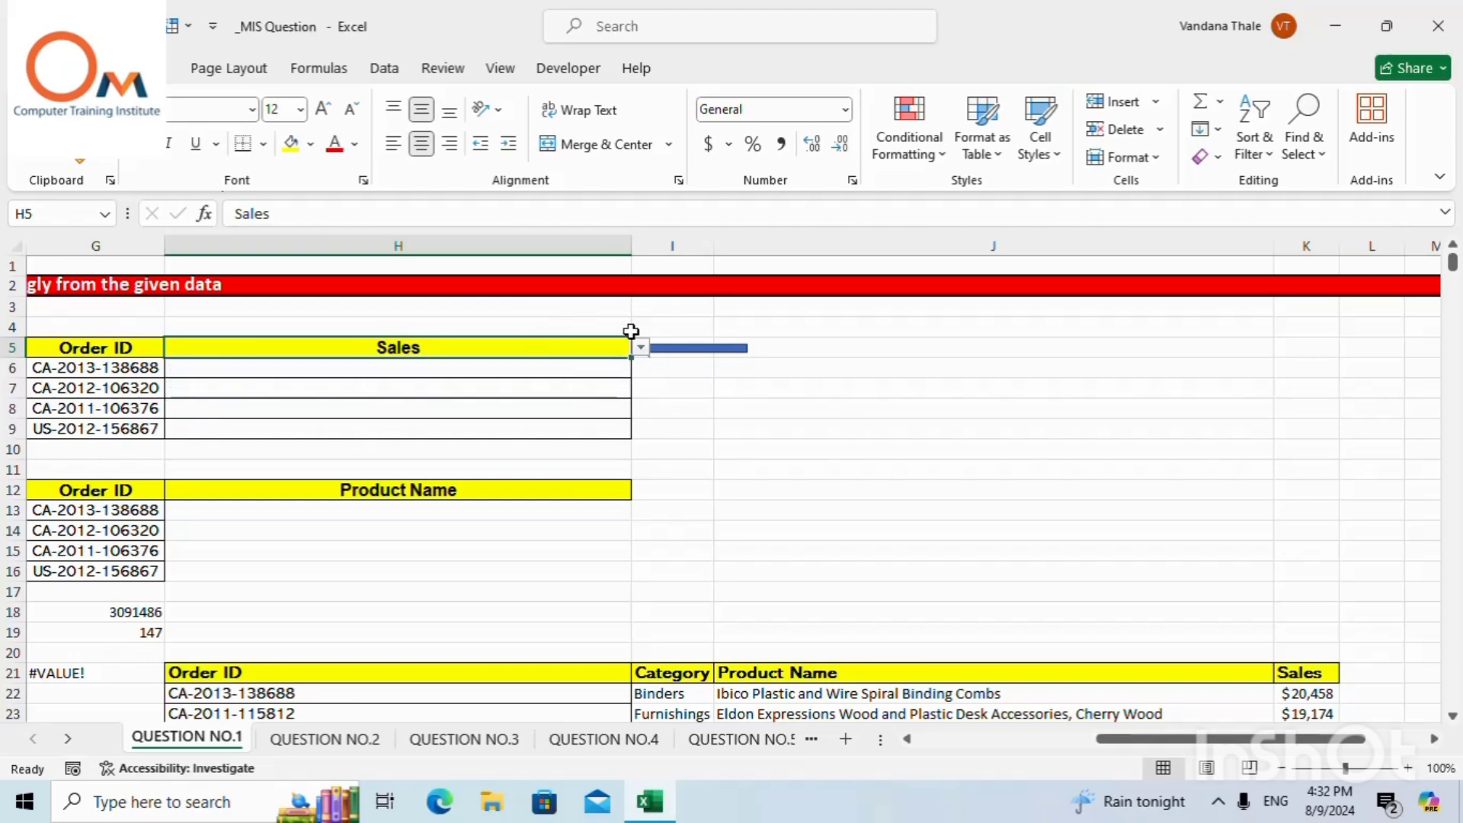
left_click(641, 347)
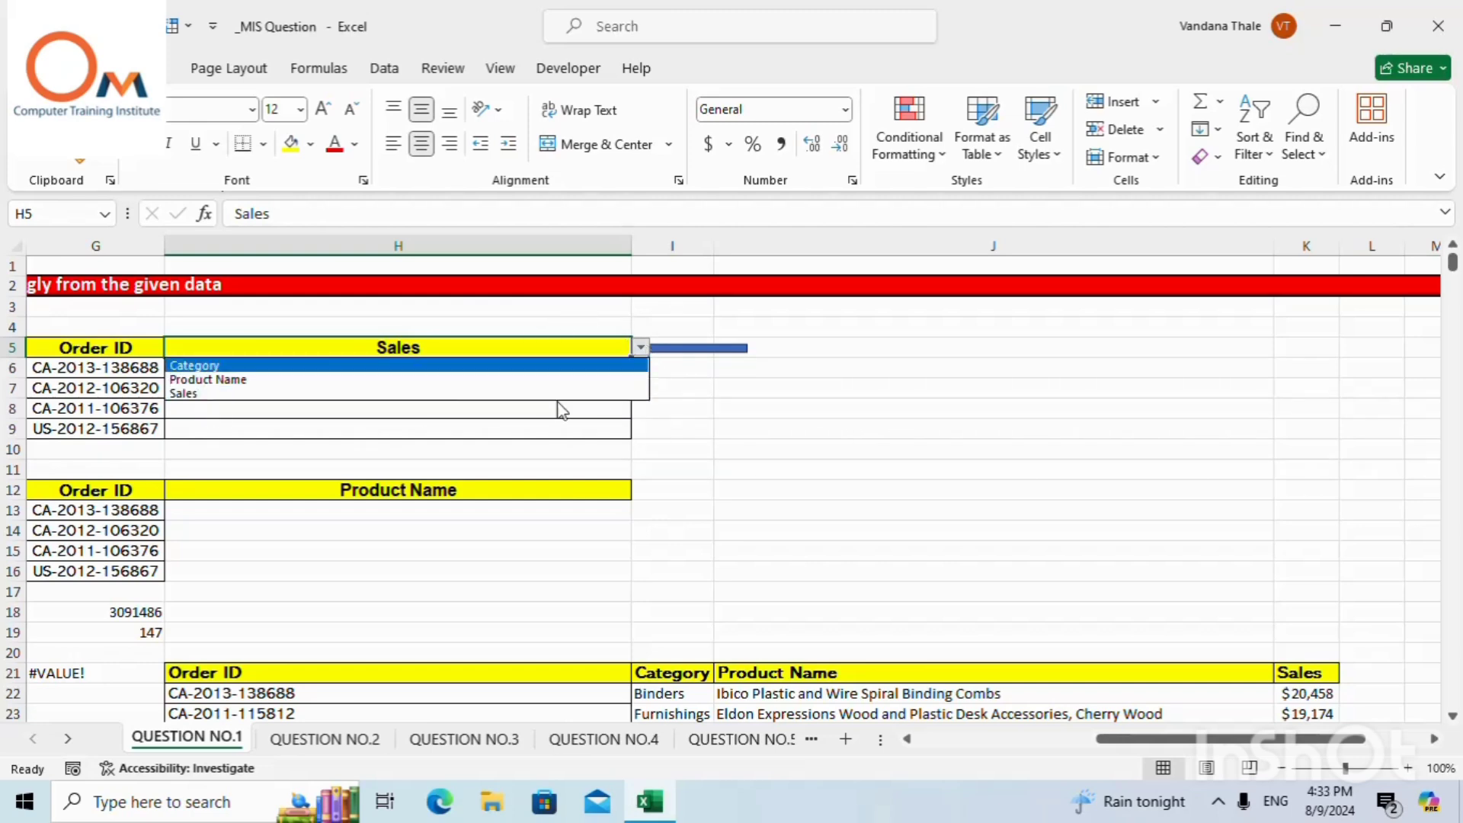
left_click(255, 386)
left_click(267, 371)
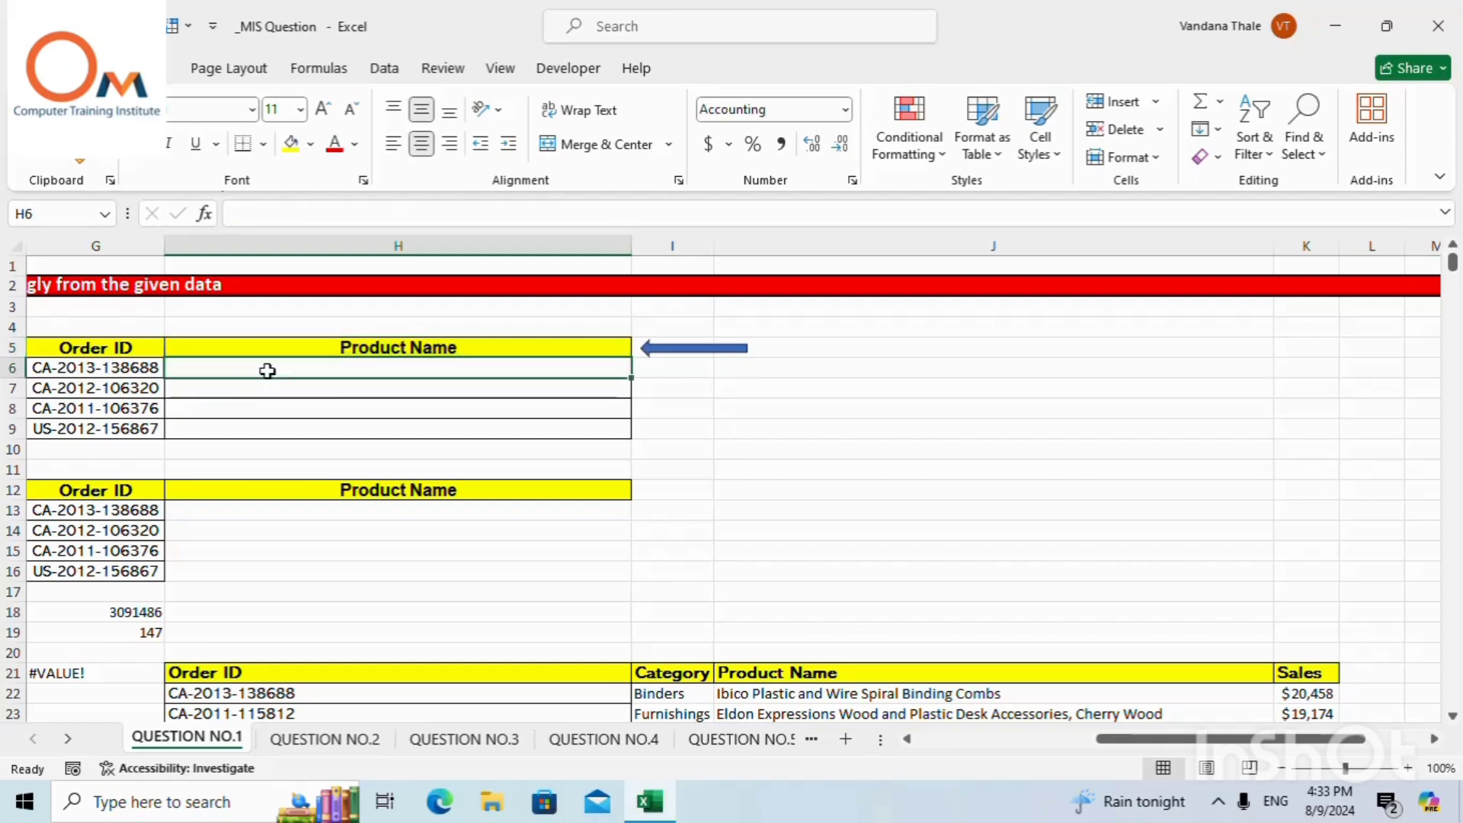
left_click(552, 353)
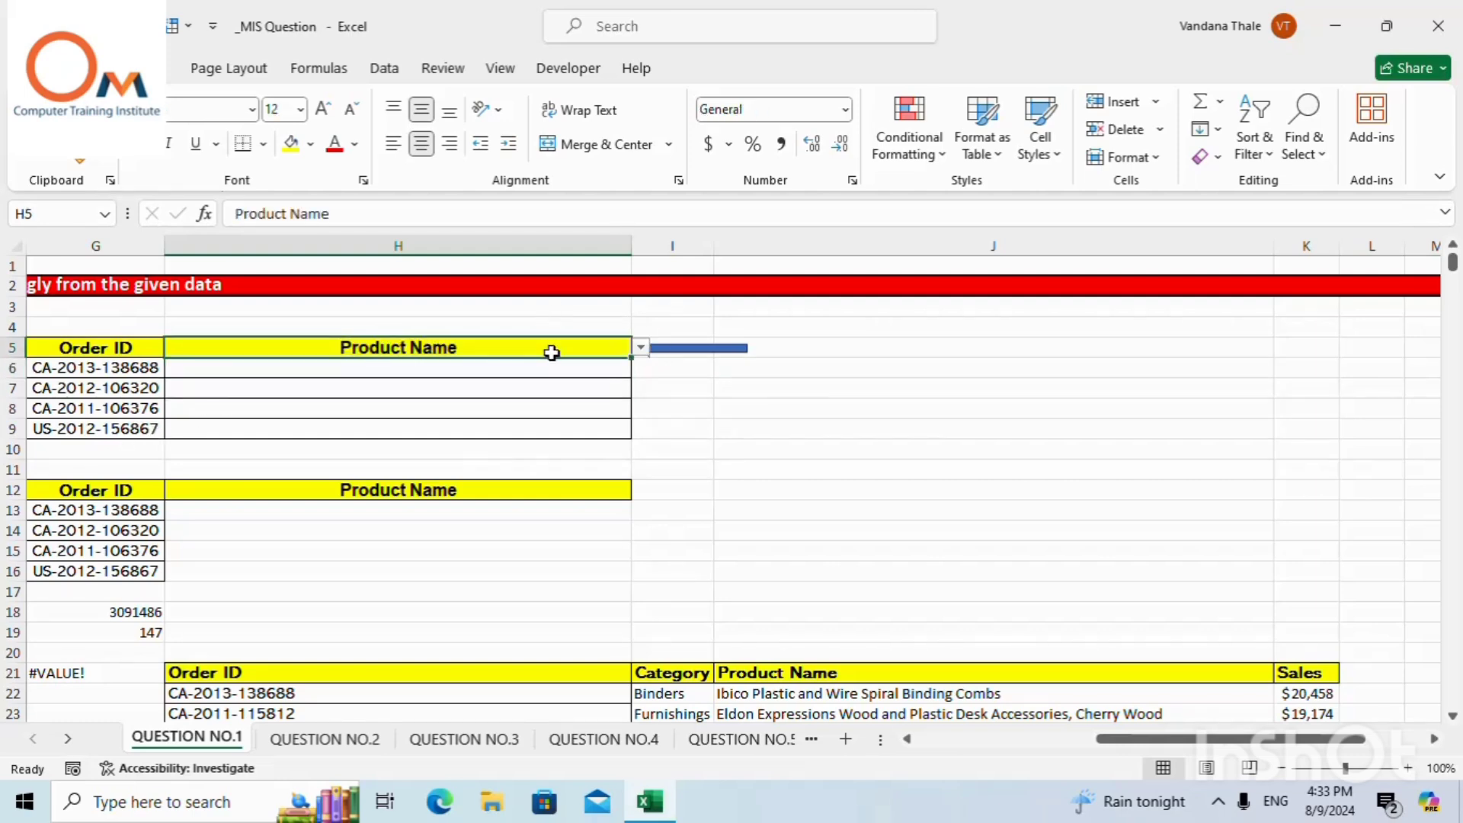
left_click(422, 369)
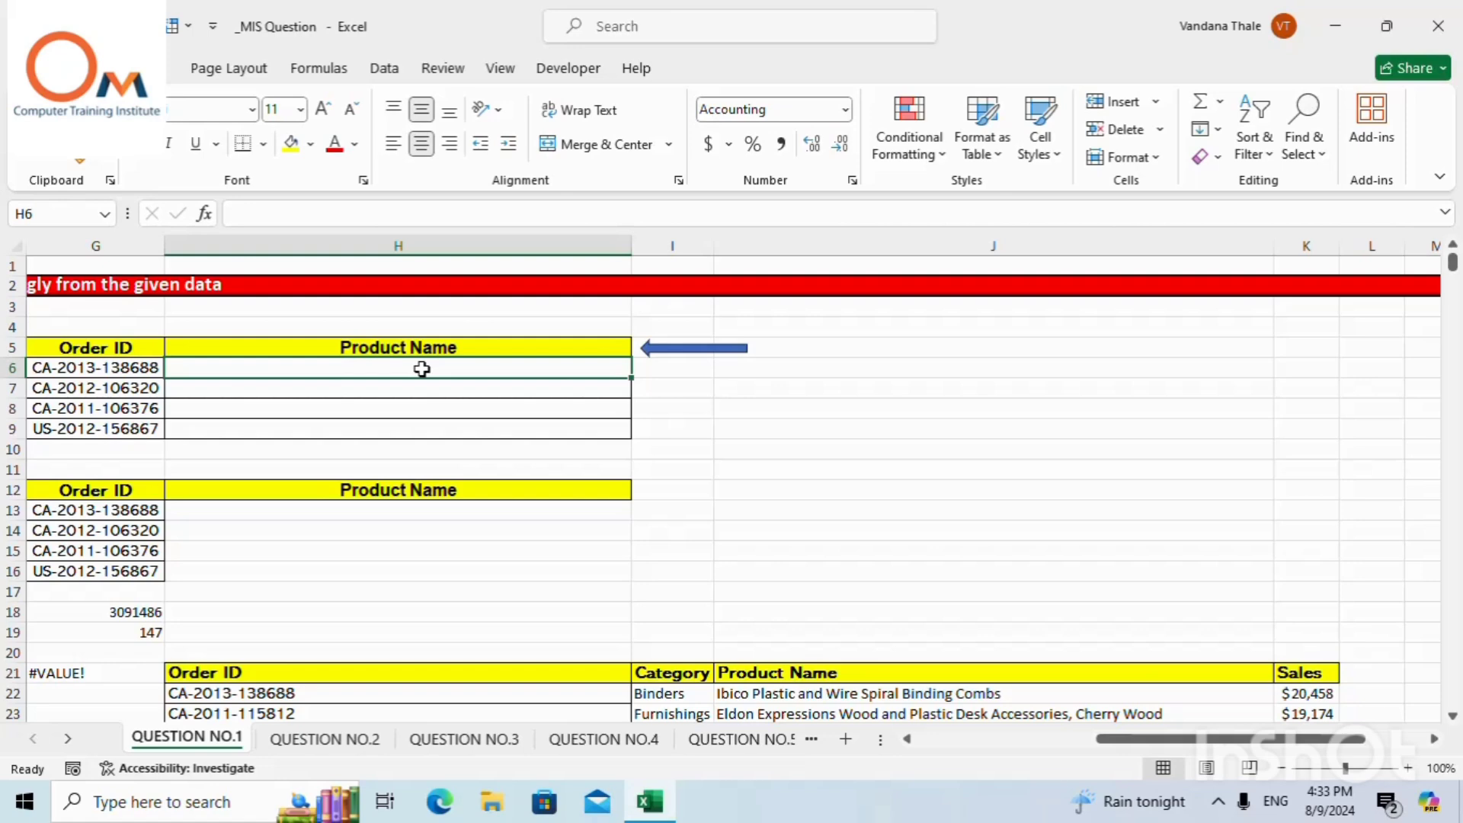
Enter the formula =VLOOKUP(G6,B6:E21,4,0) in H6 to look up the first order ID.
type("=vlookup")
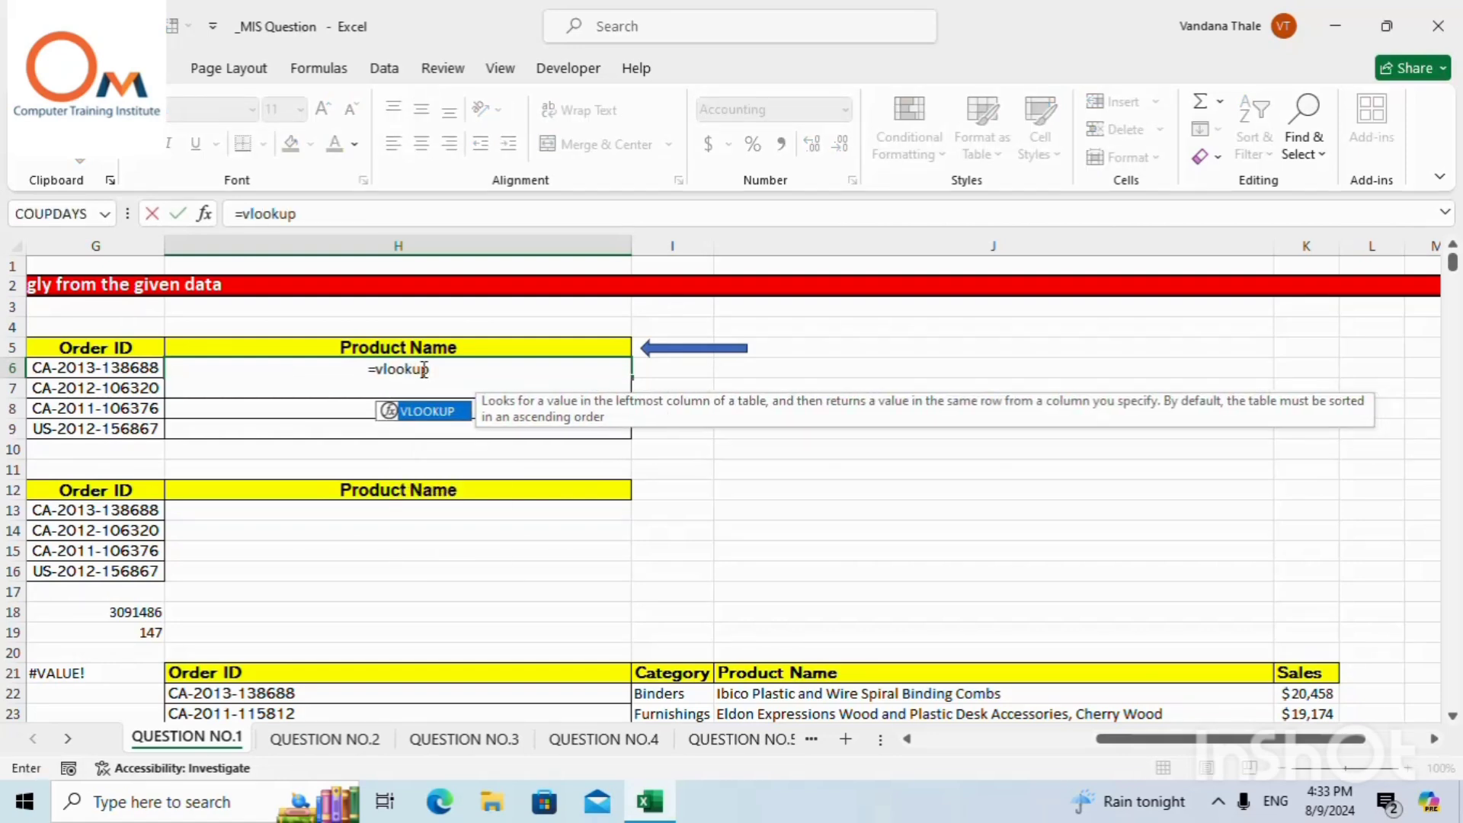
type("(")
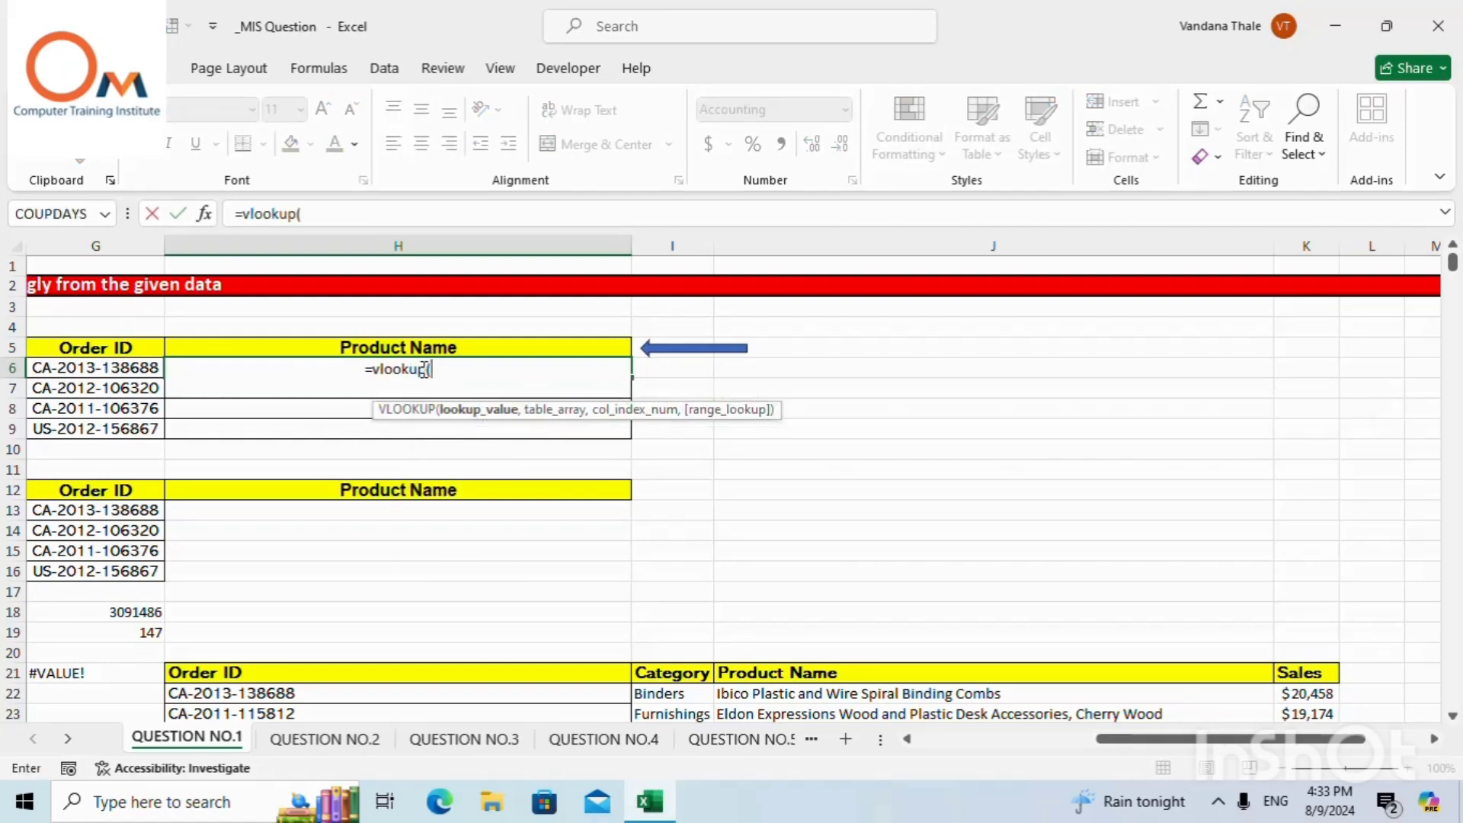
left_click(65, 373)
type(",")
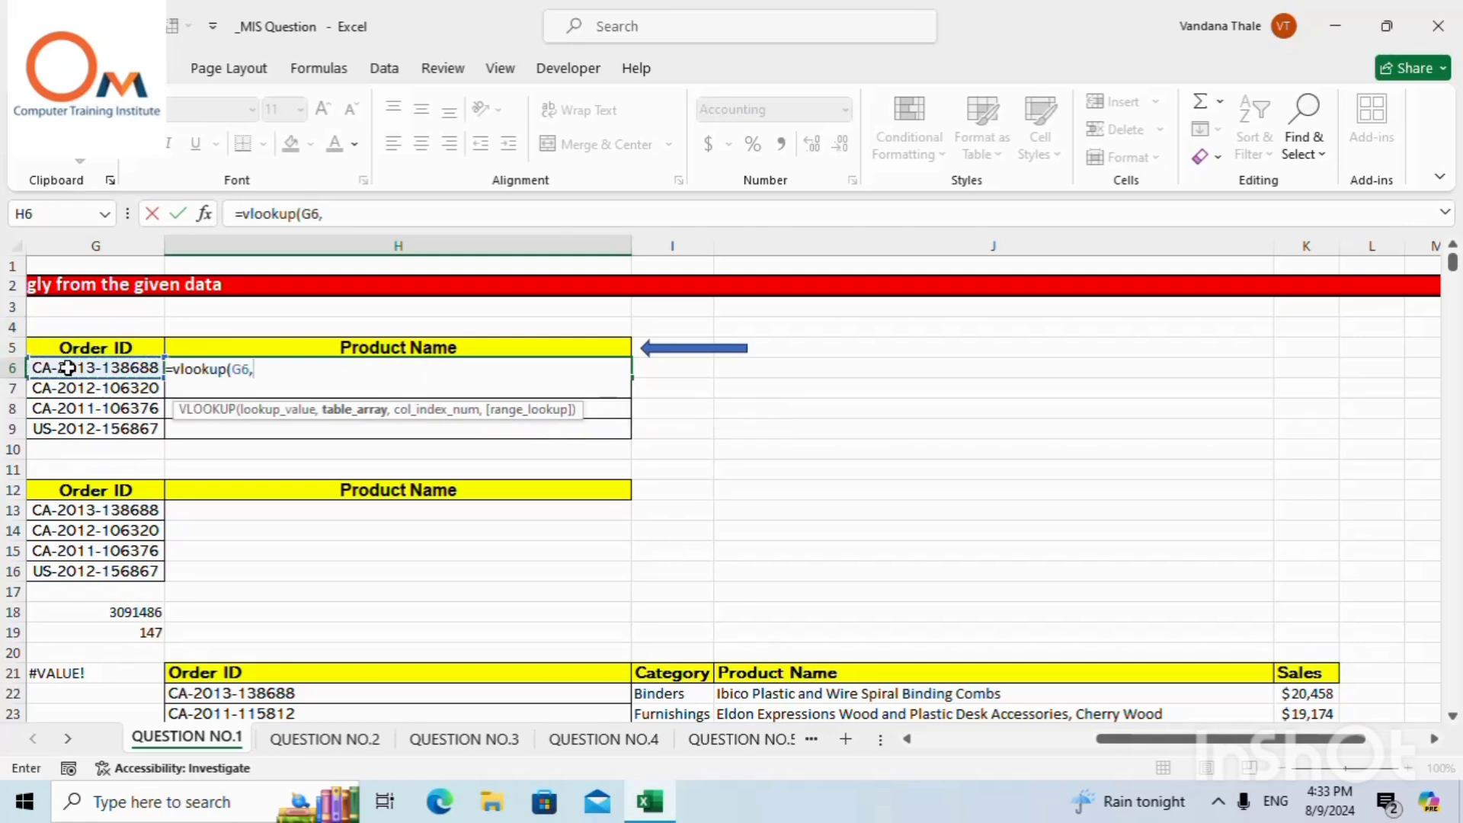
left_click(970, 743)
left_click_drag(122, 373, 1146, 675)
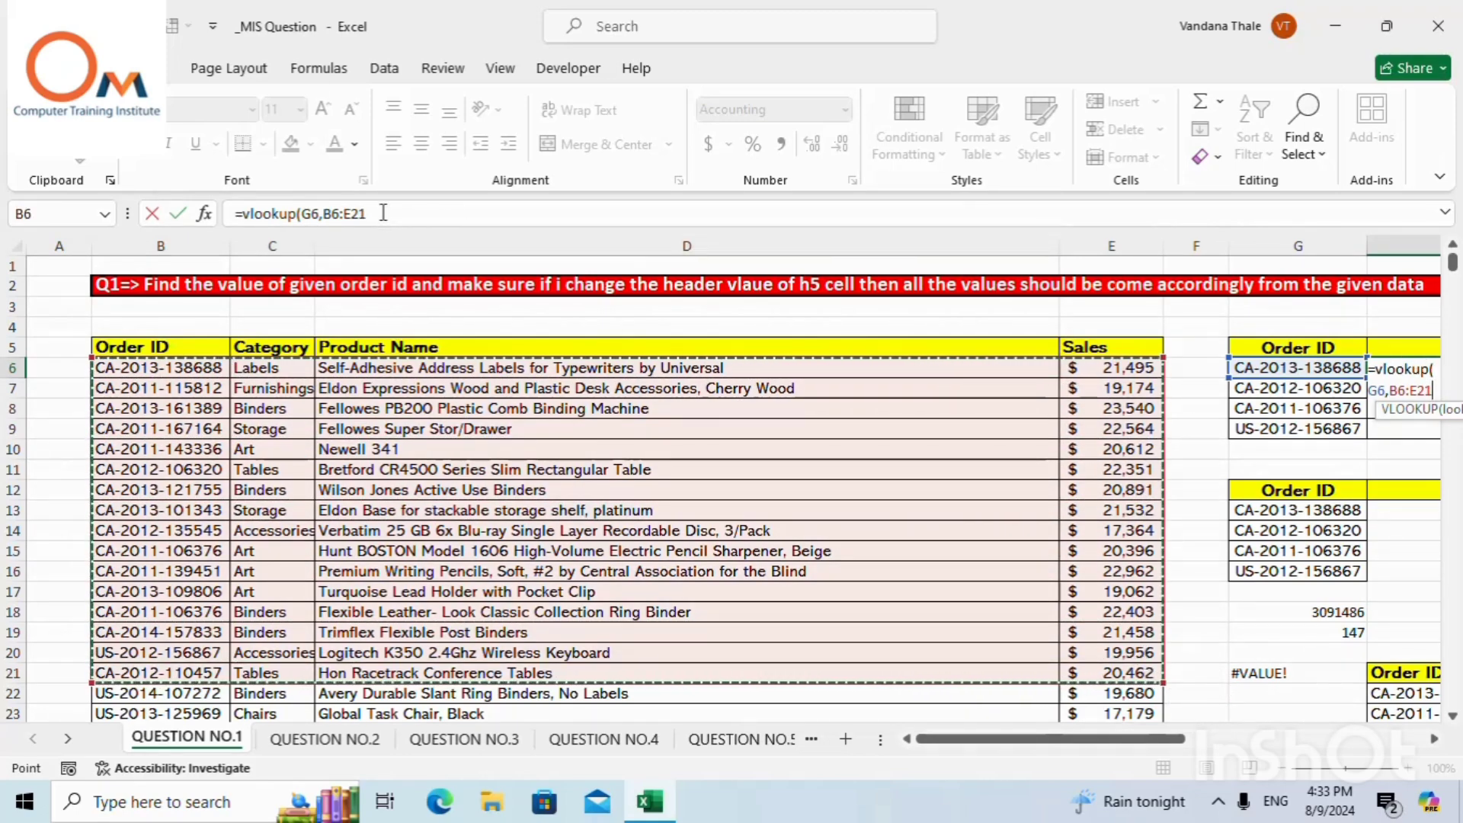
type(",")
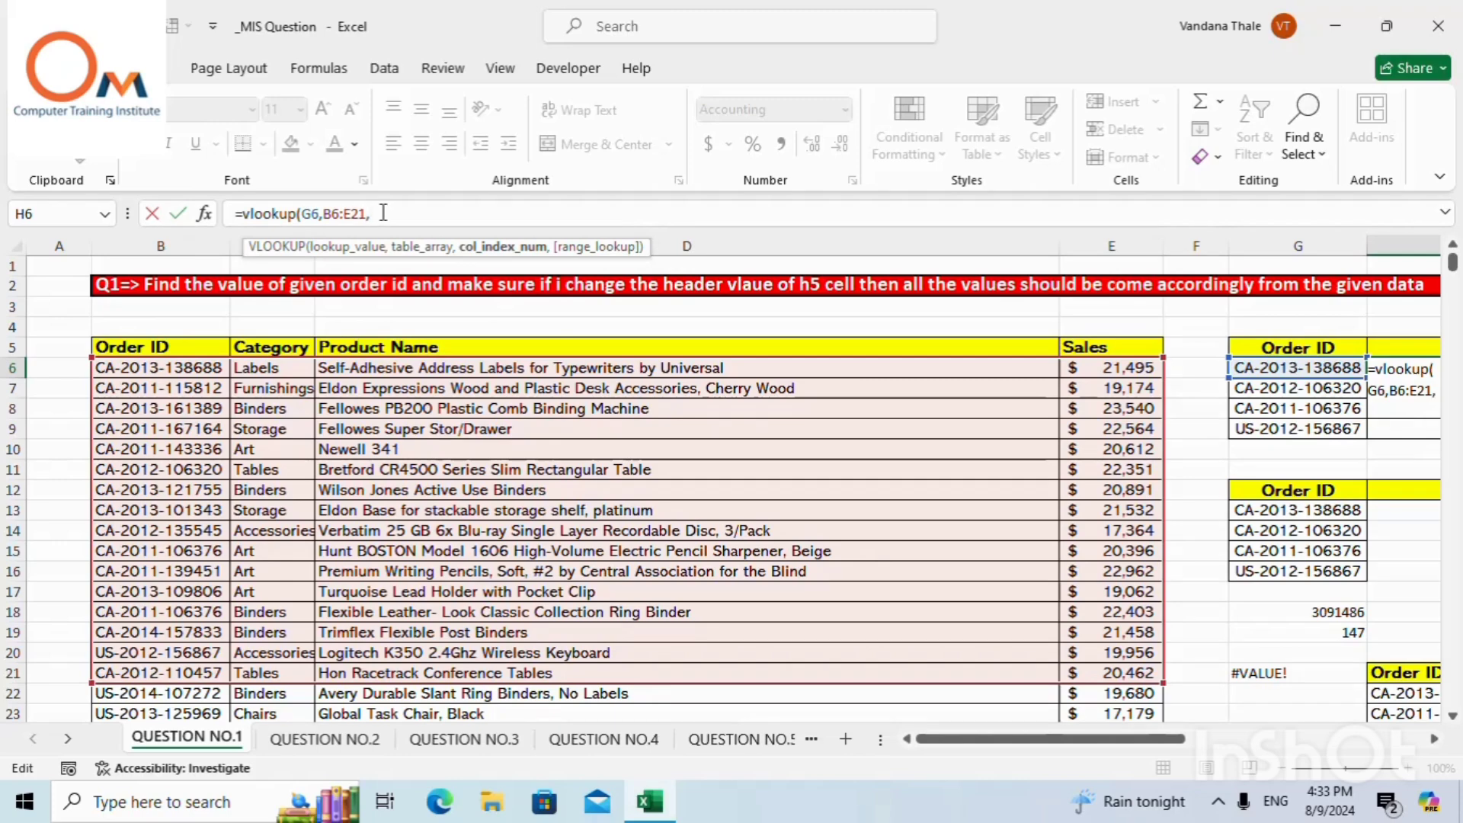
type("4,0")
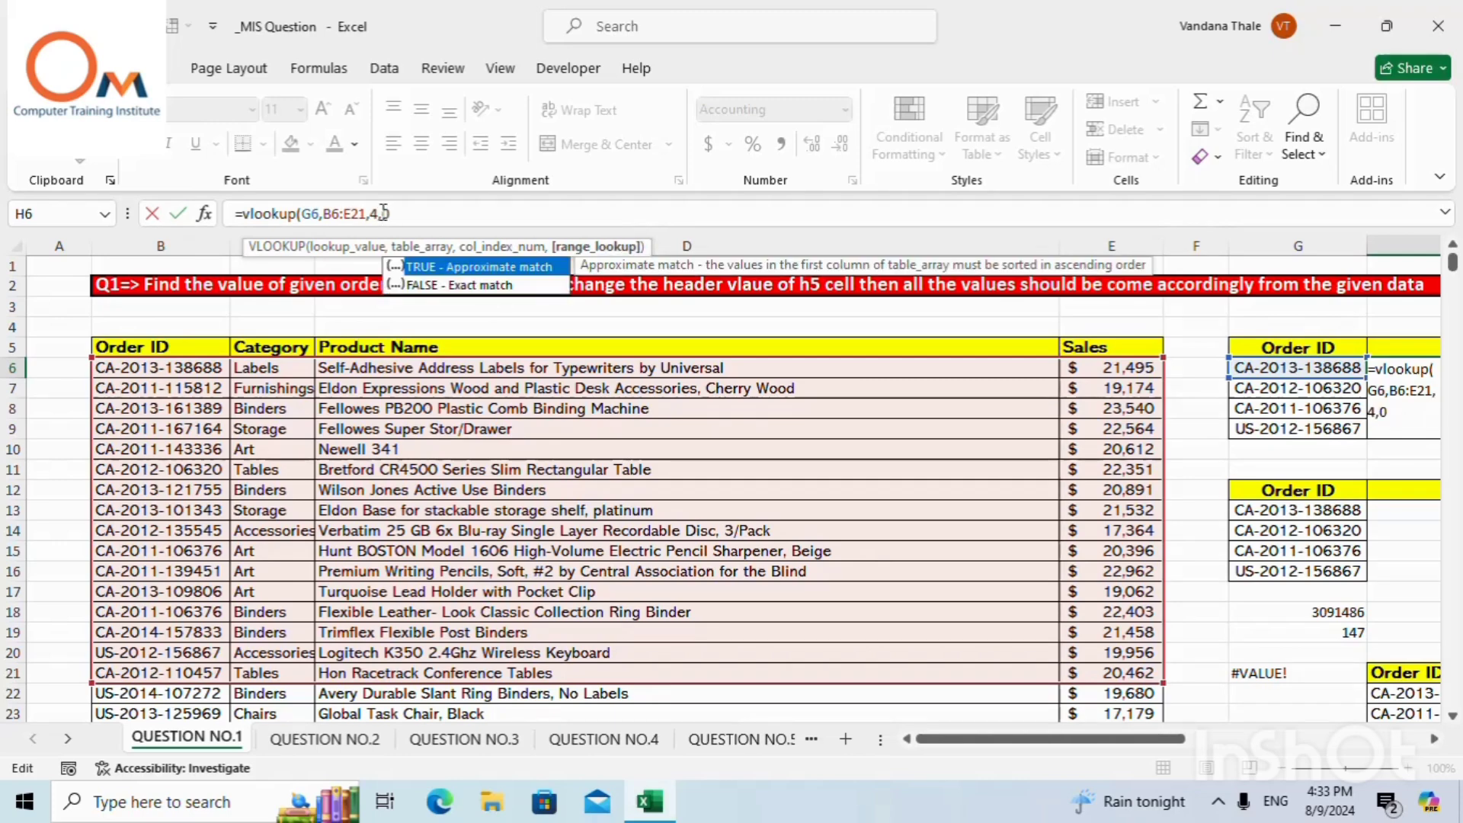
type(")")
key("Return")
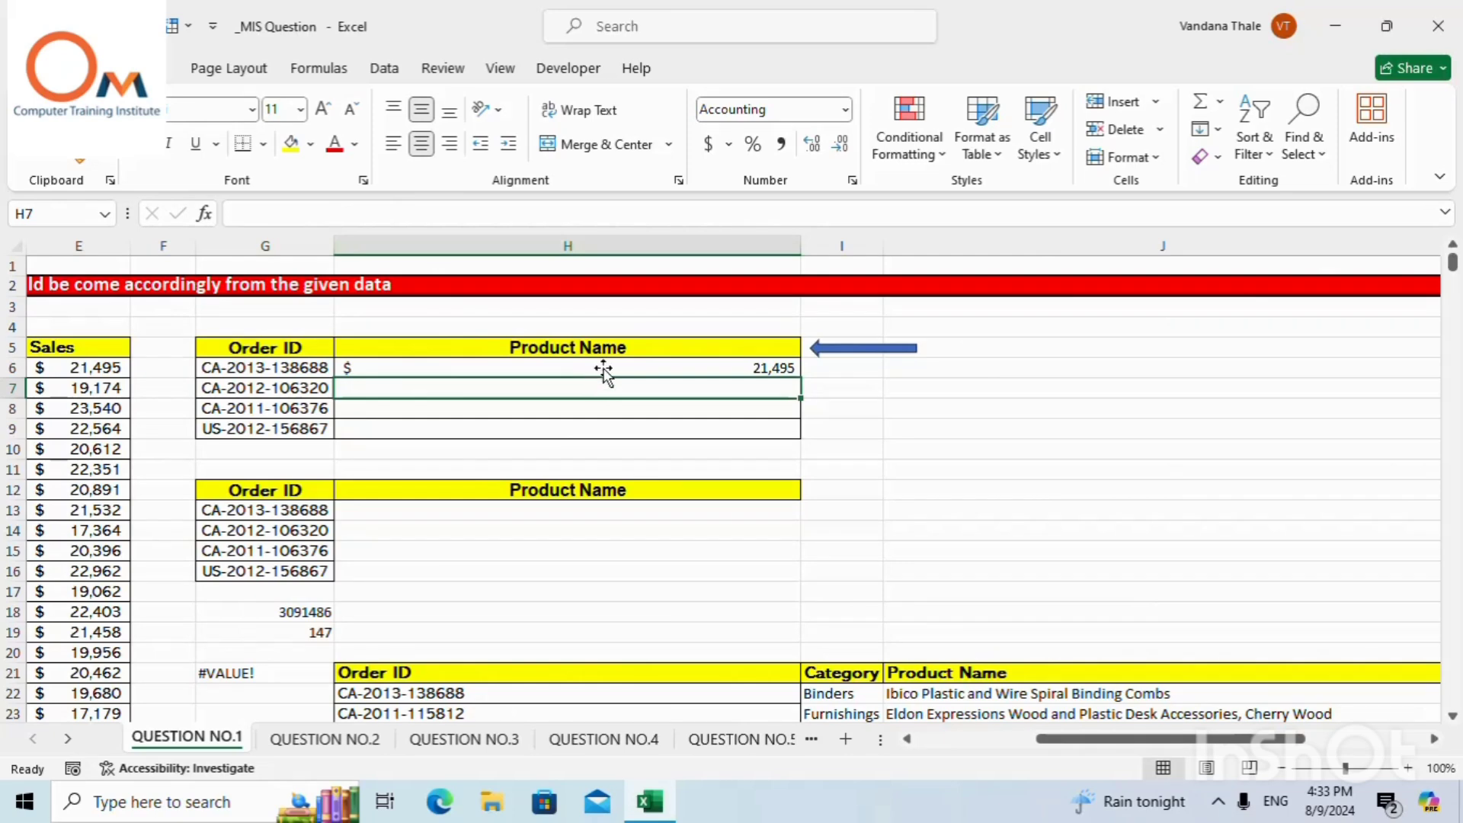
Test the H6 lookup by switching the H5 header to Sales and back to Product Name.
left_click(604, 366)
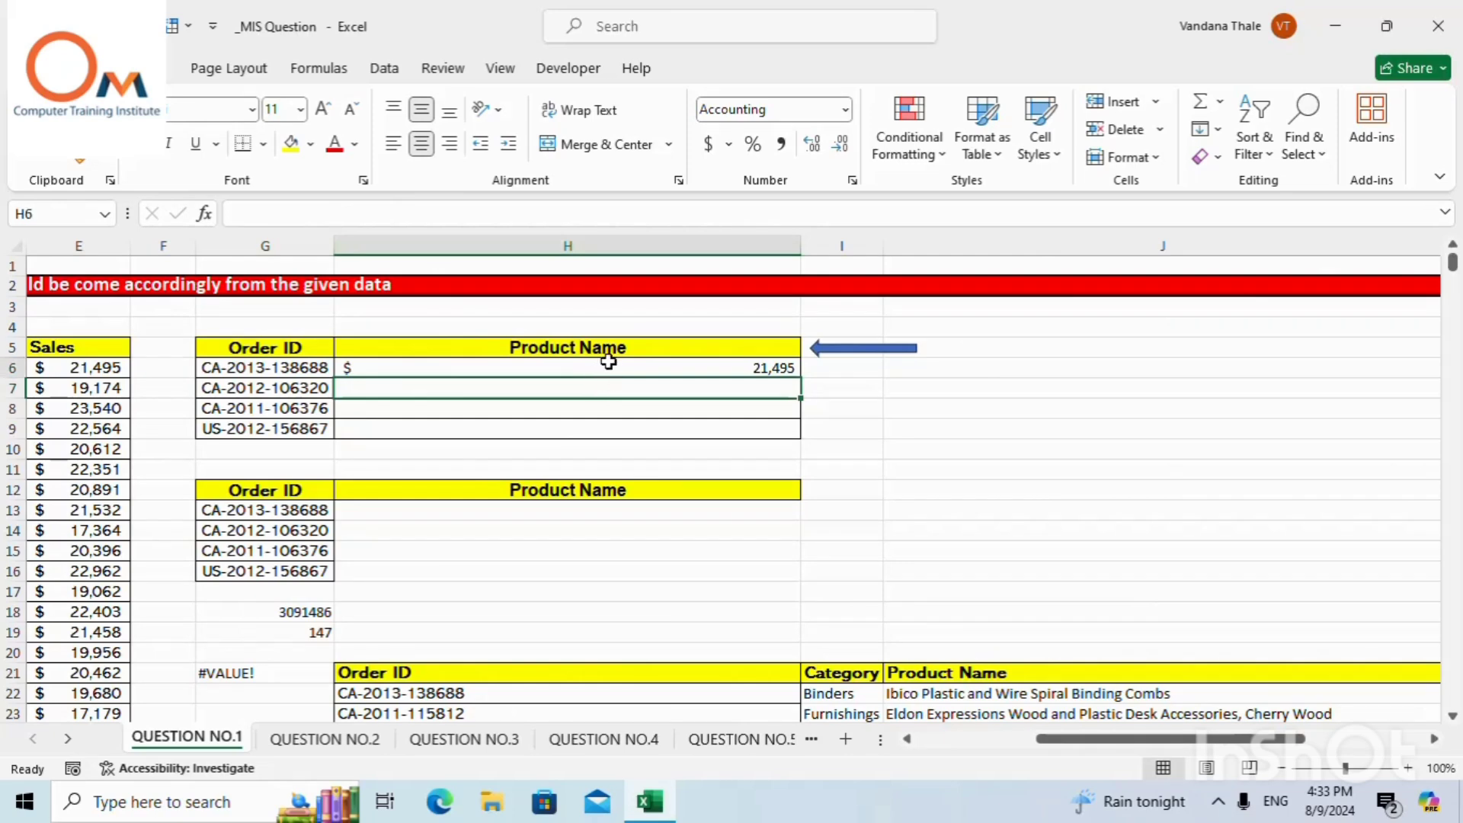
left_click(697, 349)
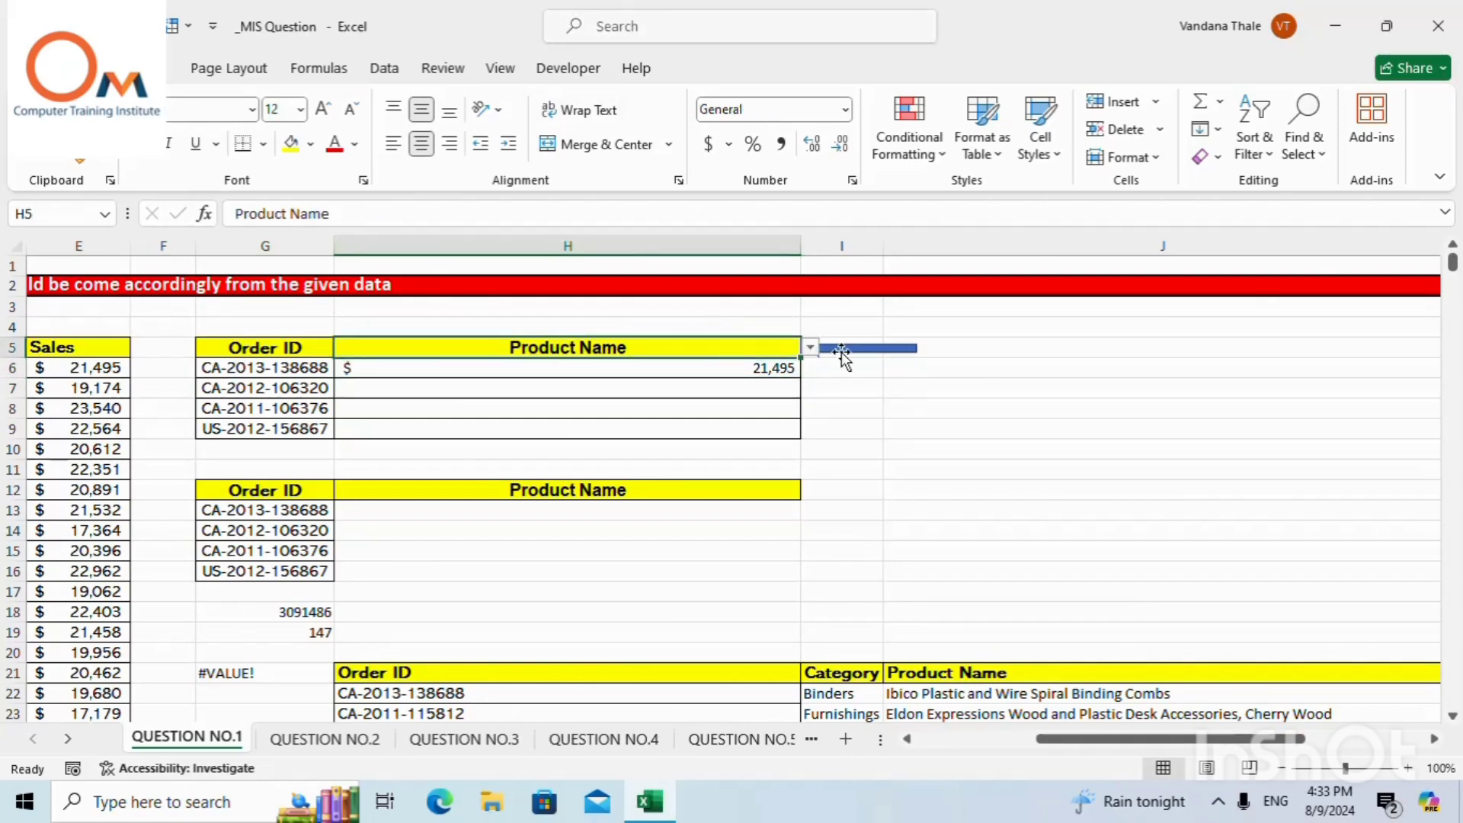
left_click(811, 349)
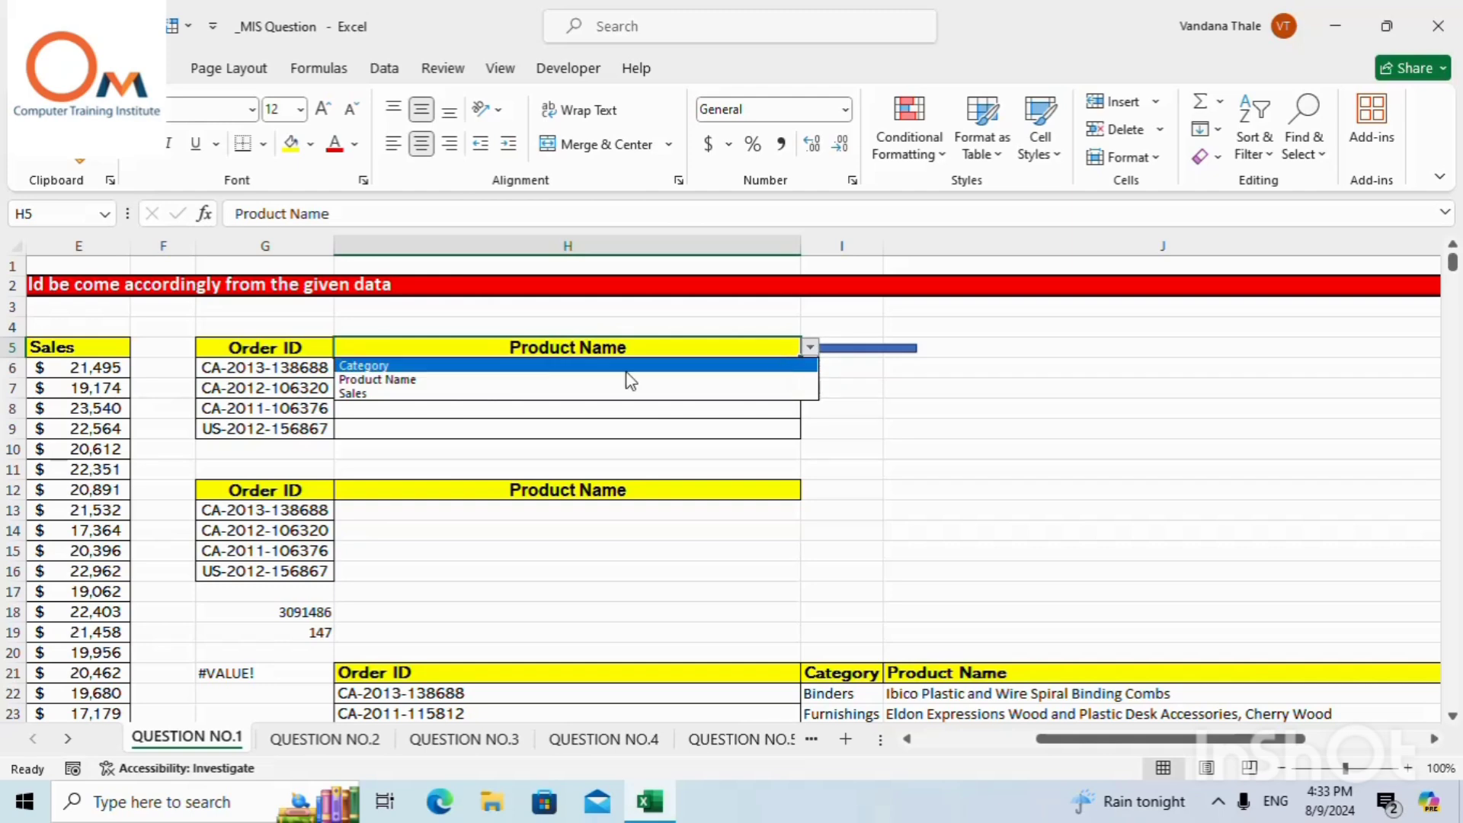
left_click(362, 394)
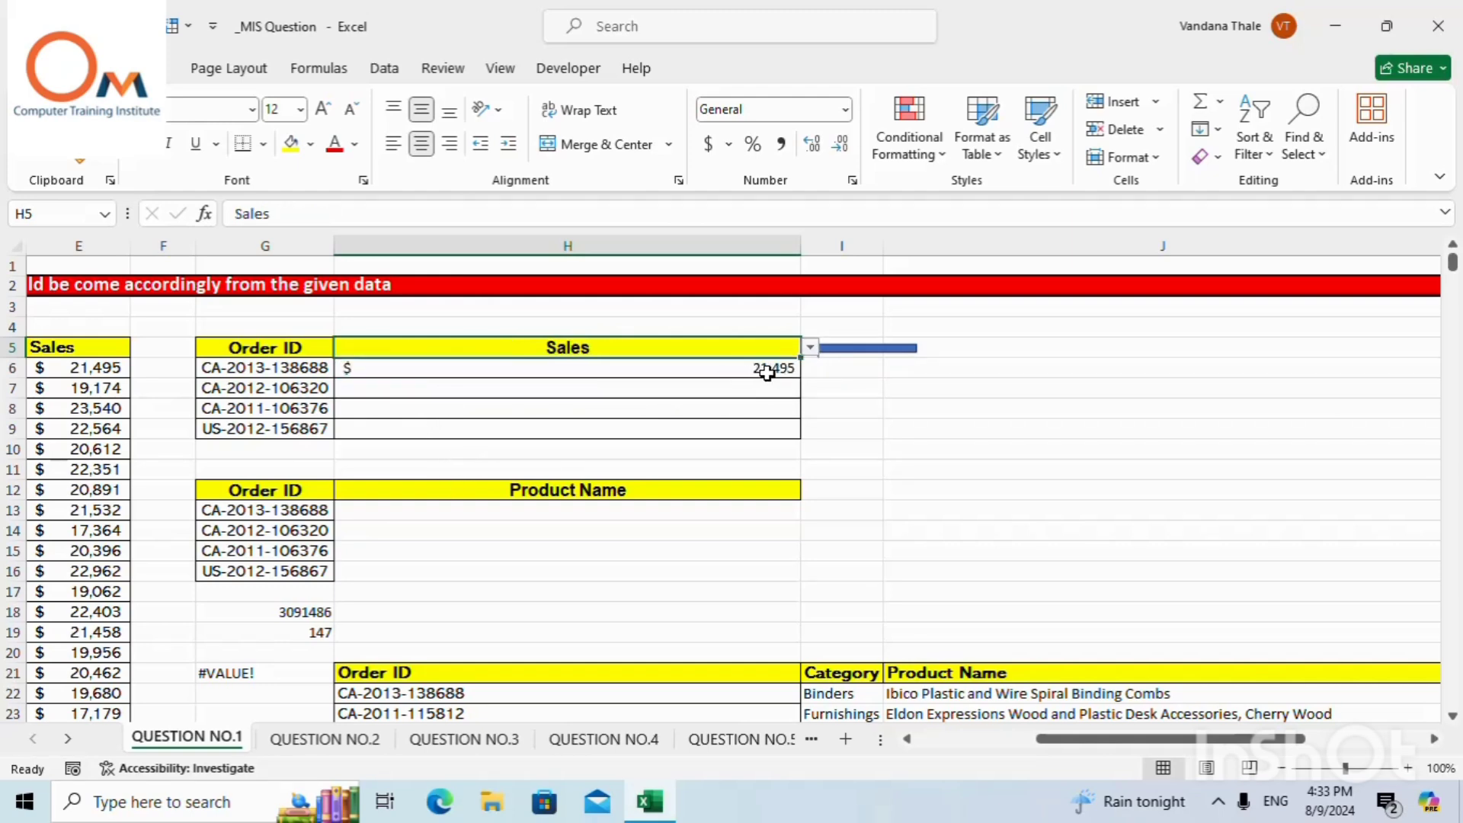
left_click(811, 348)
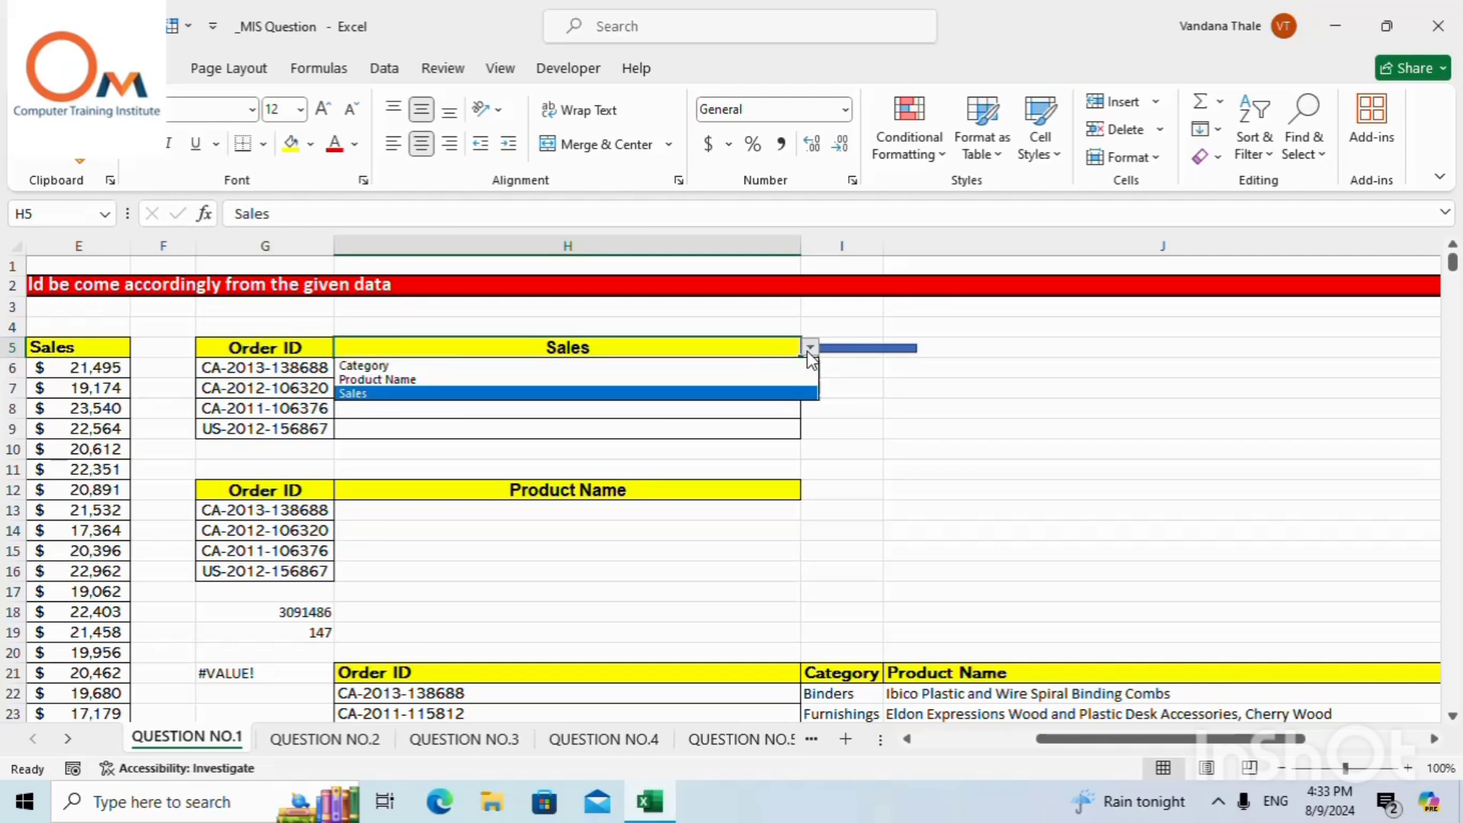
left_click(423, 380)
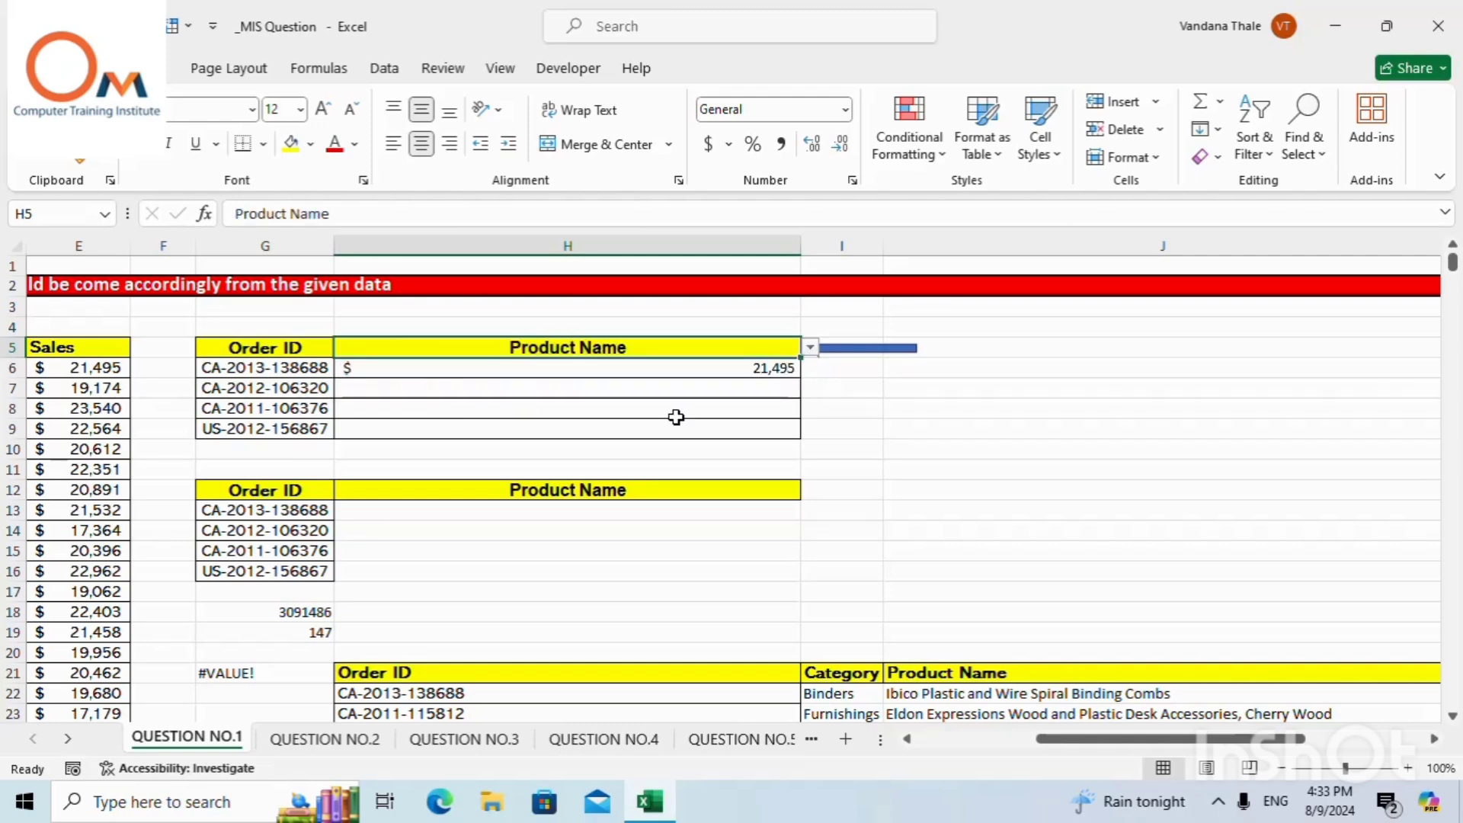
Replace the H6 formula with a new VLOOKUP using G6 as lookup value and B6:E40 as table array.
left_click(640, 373)
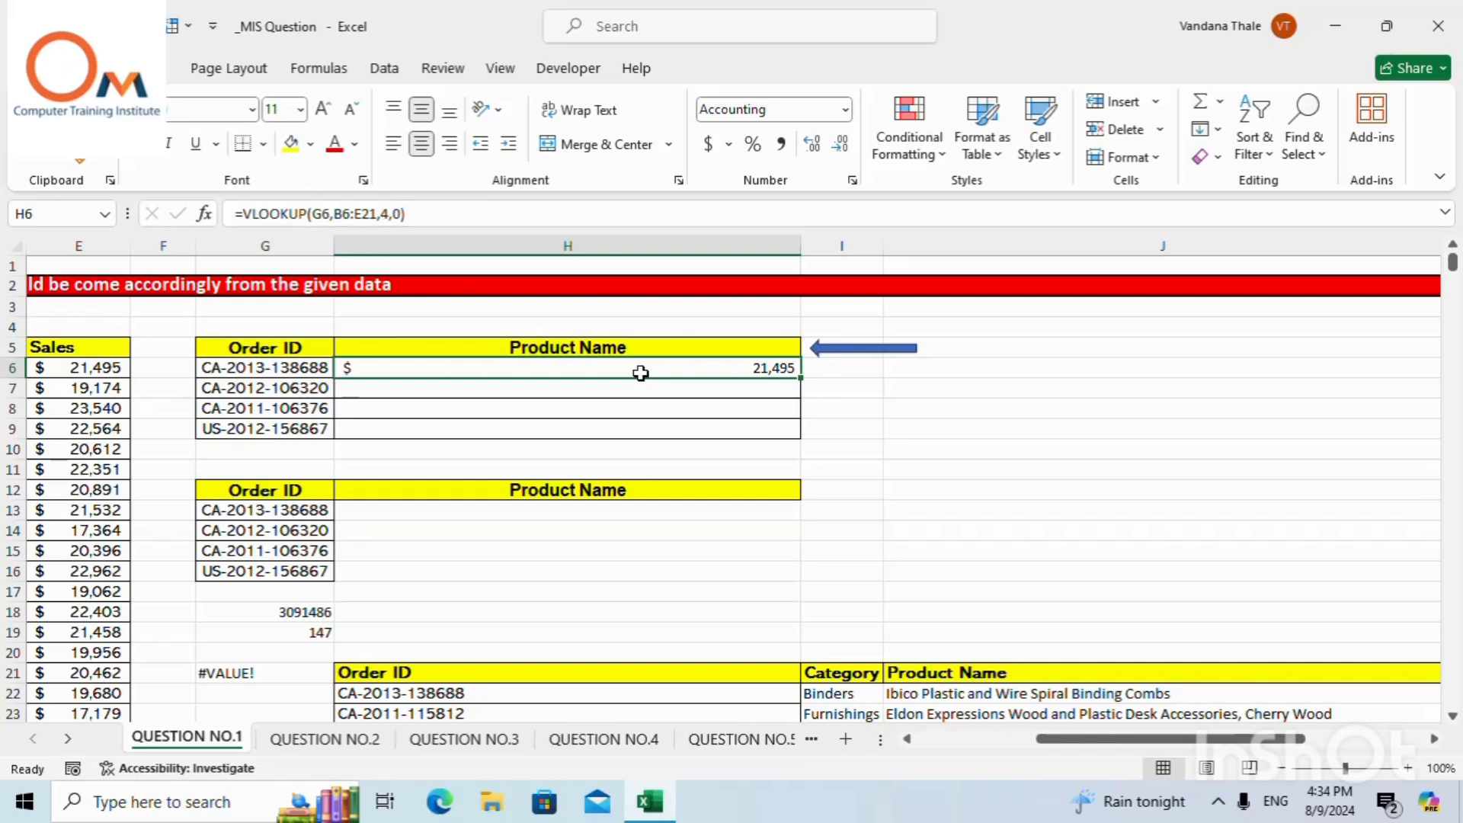
key("Delete")
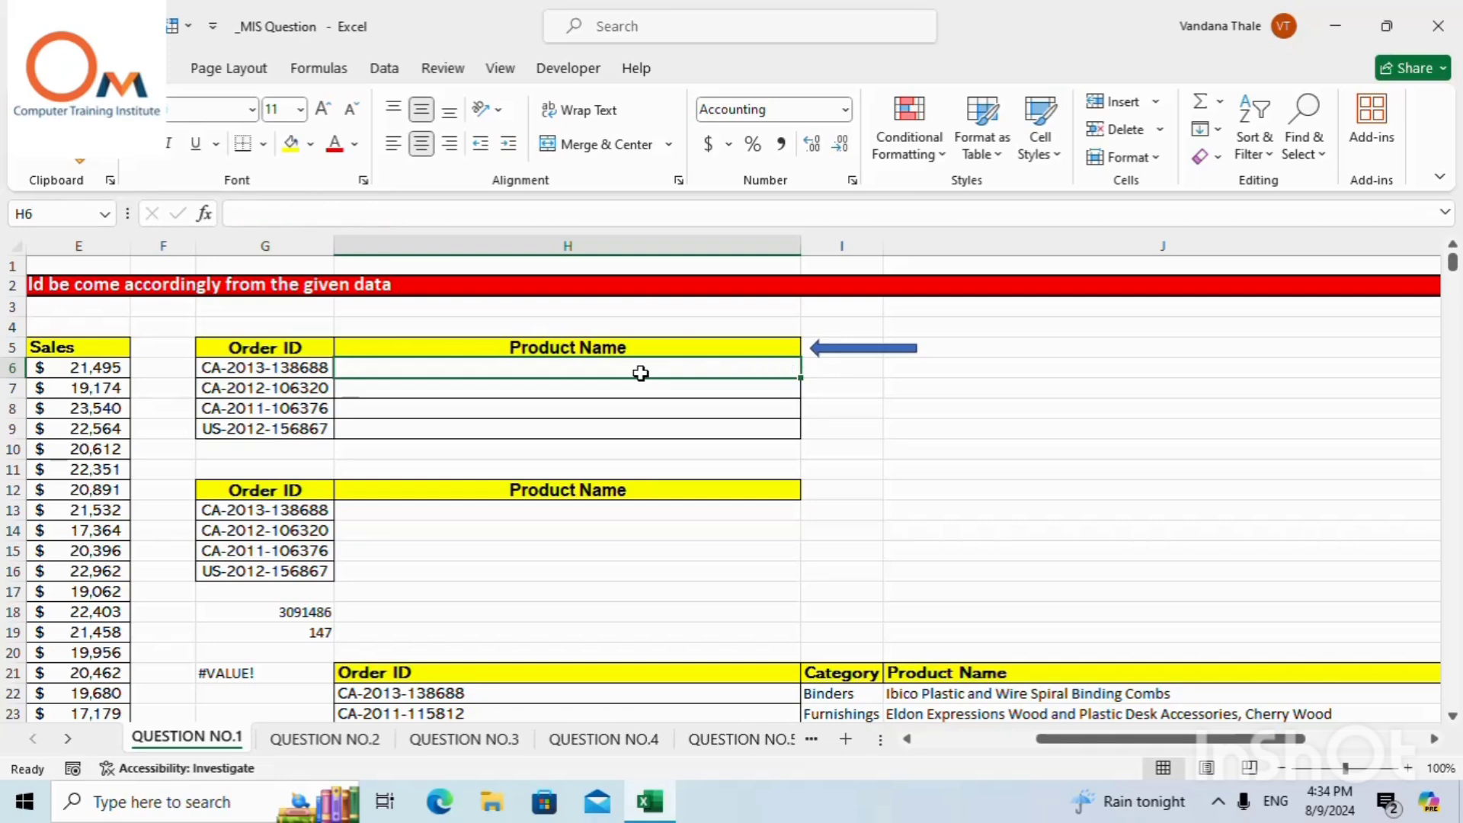
type("=")
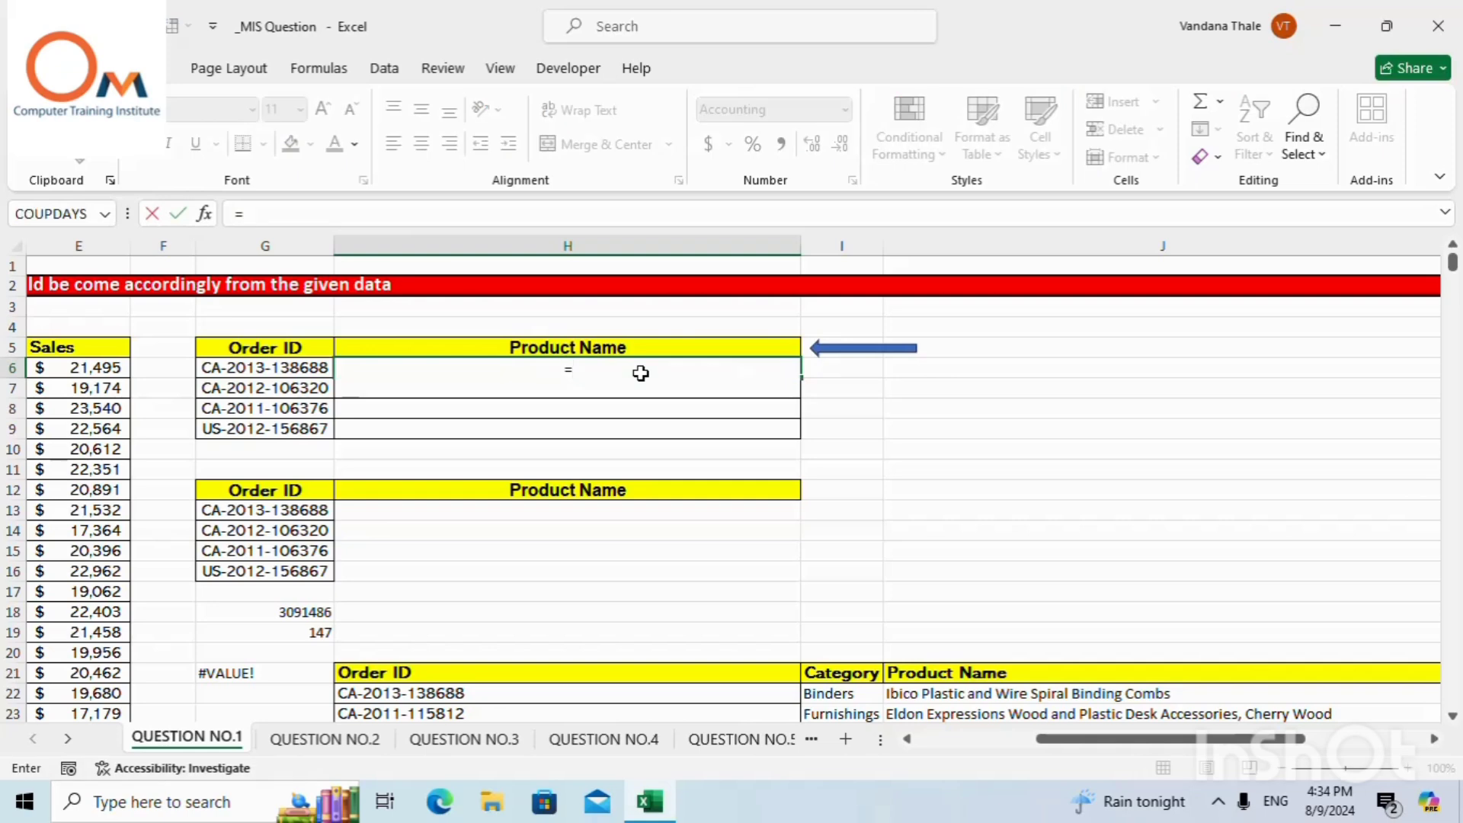
type("vlookup(")
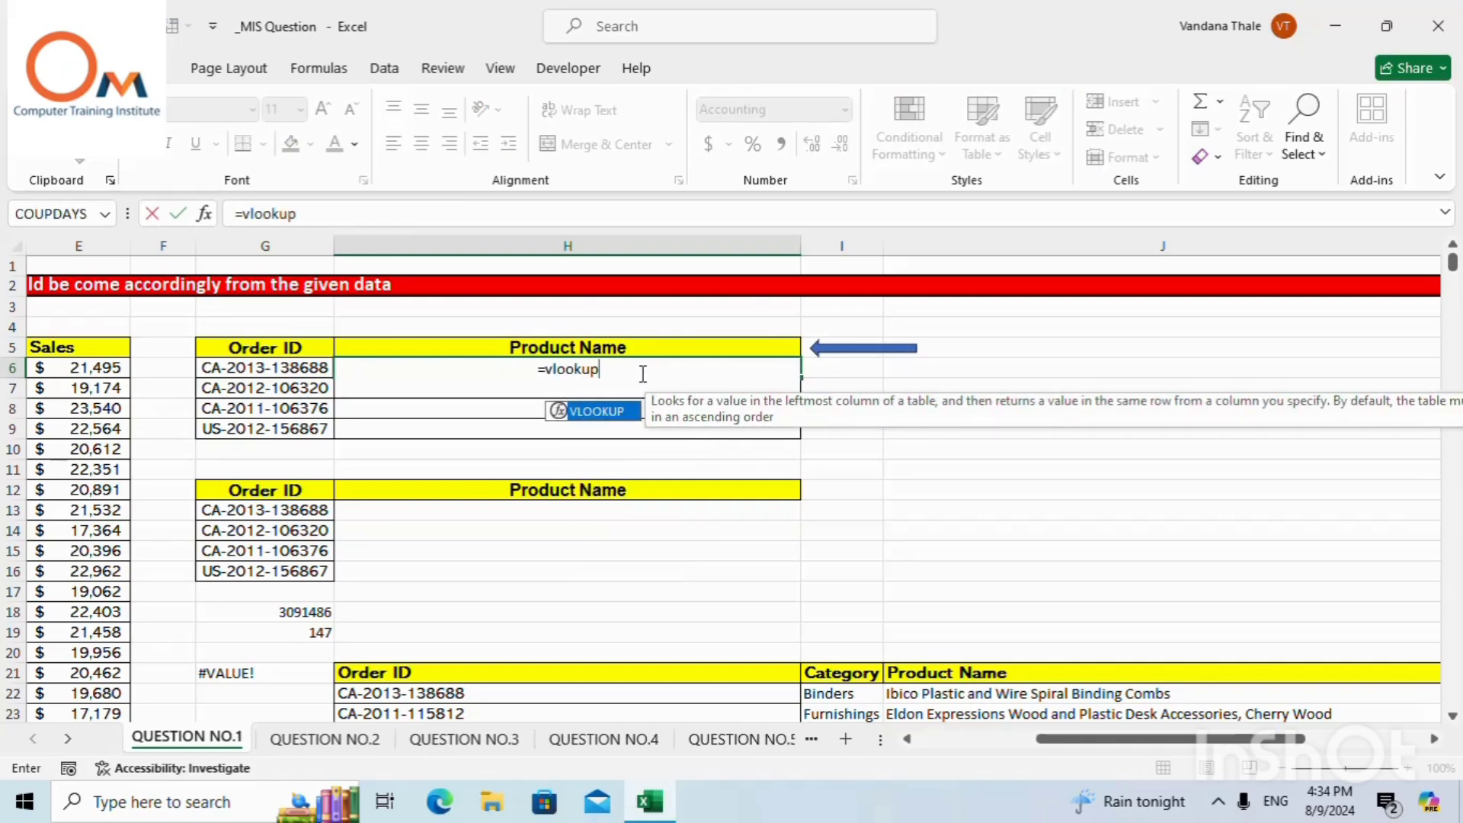
left_click(244, 369)
type(",")
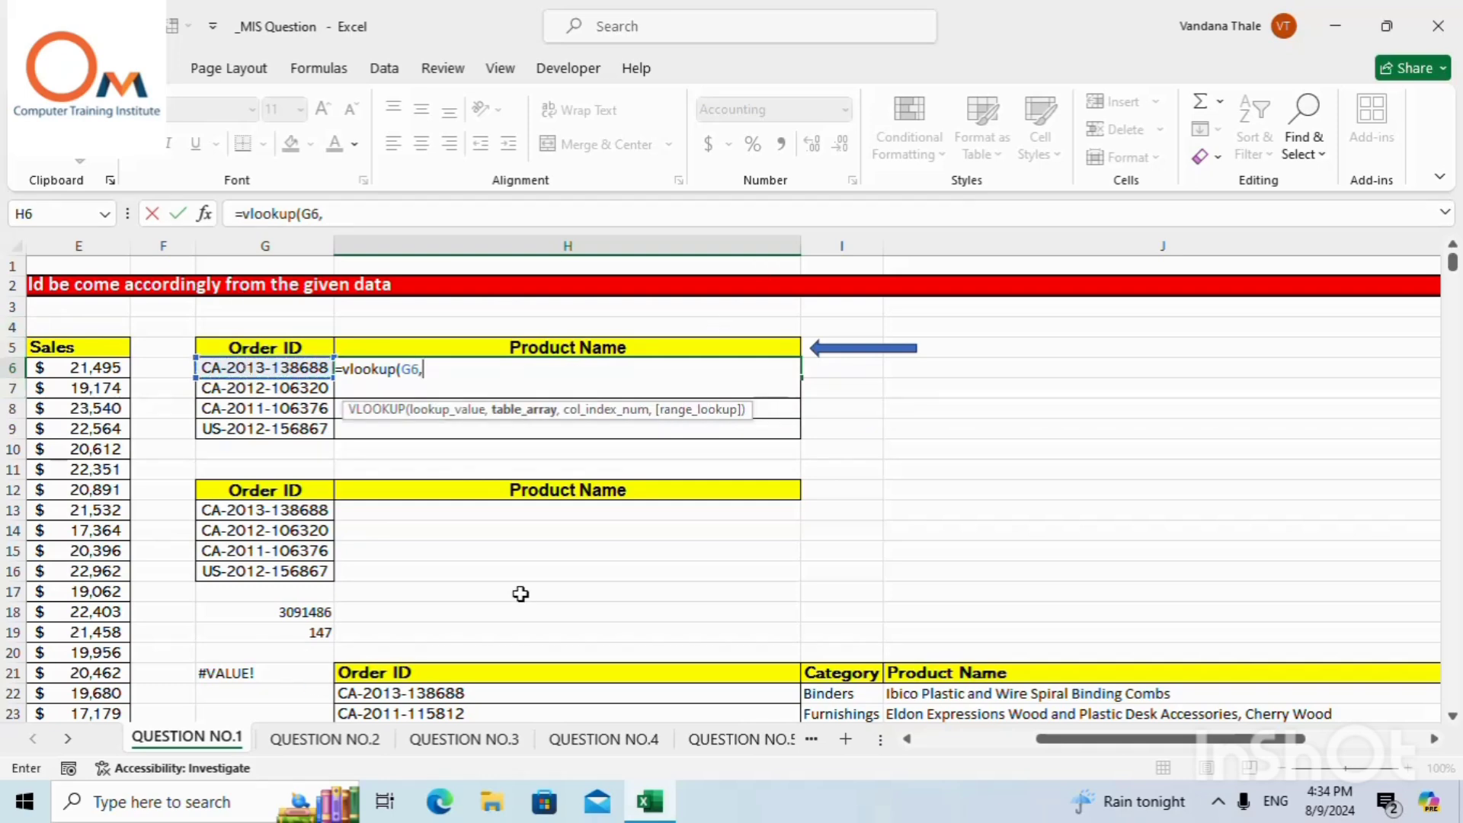
left_click(936, 737)
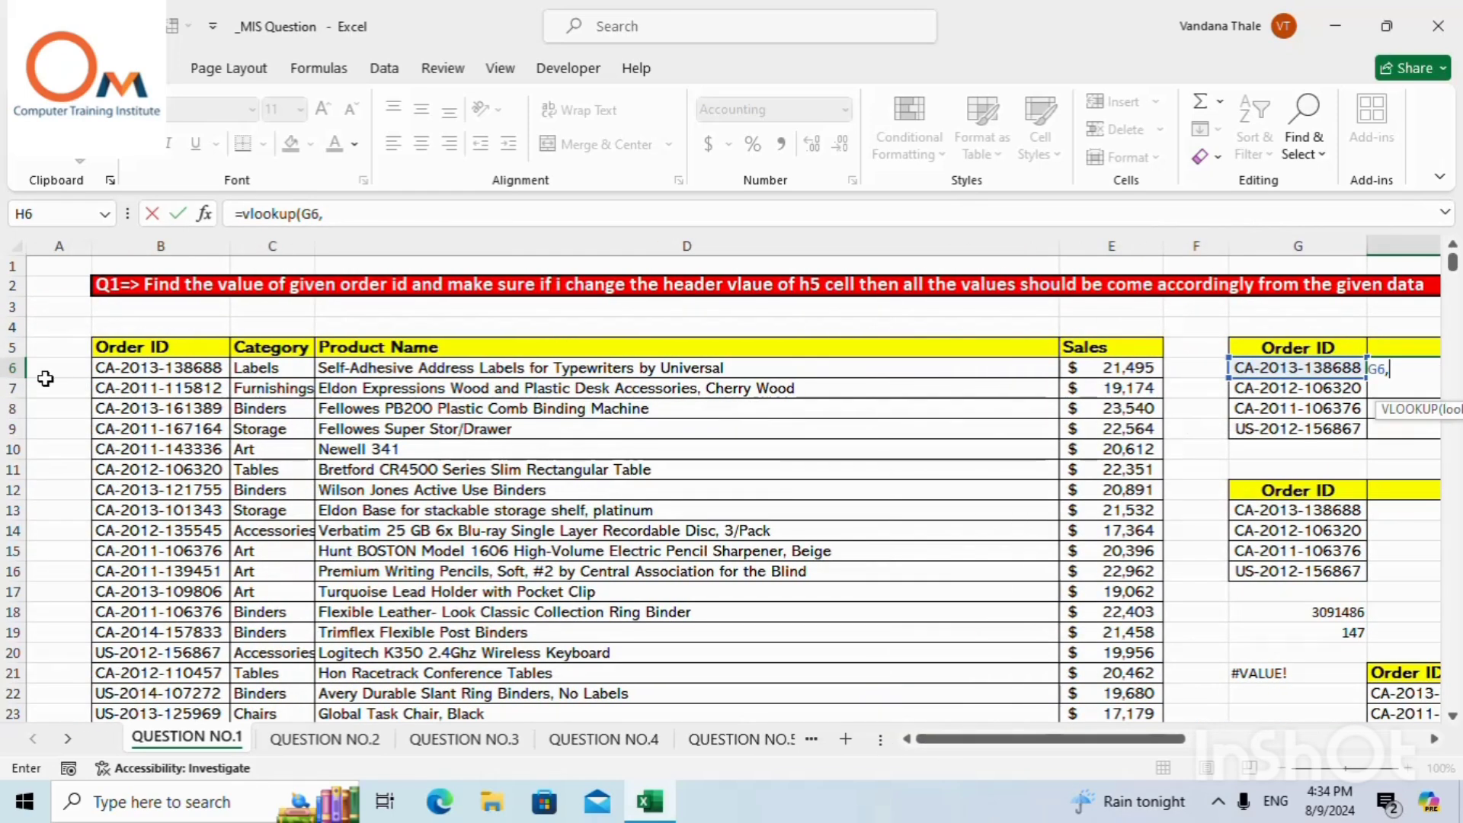
left_click_drag(112, 373, 1121, 654)
left_click(377, 207)
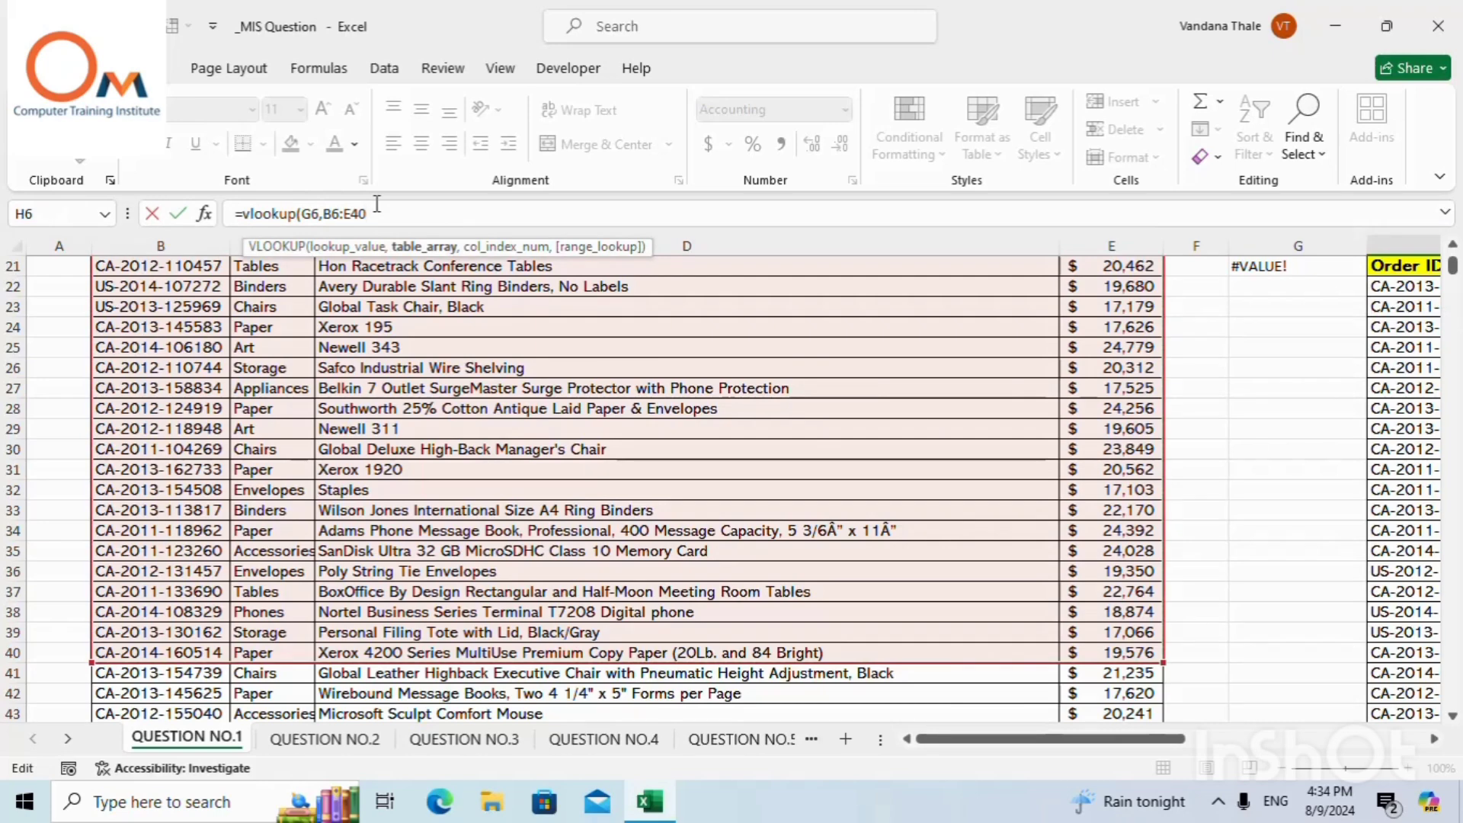
type(",")
Complete the H6 VLOOKUP with MATCH(H5,B5:E5,0) as the column index and 0 for exact match.
left_click_drag(1067, 739, 1123, 744)
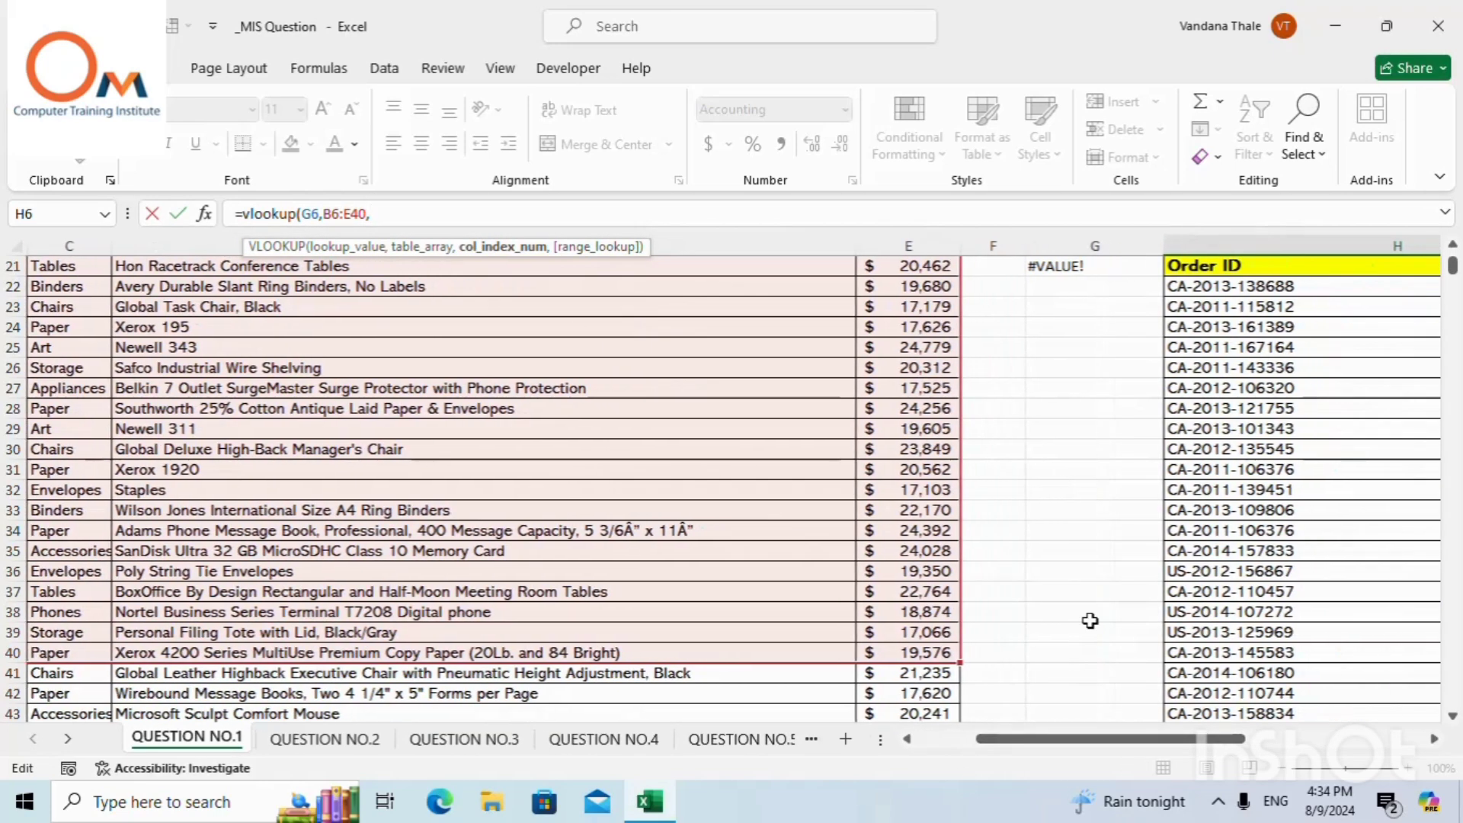
scroll(441, 720, "up", 7)
type("match")
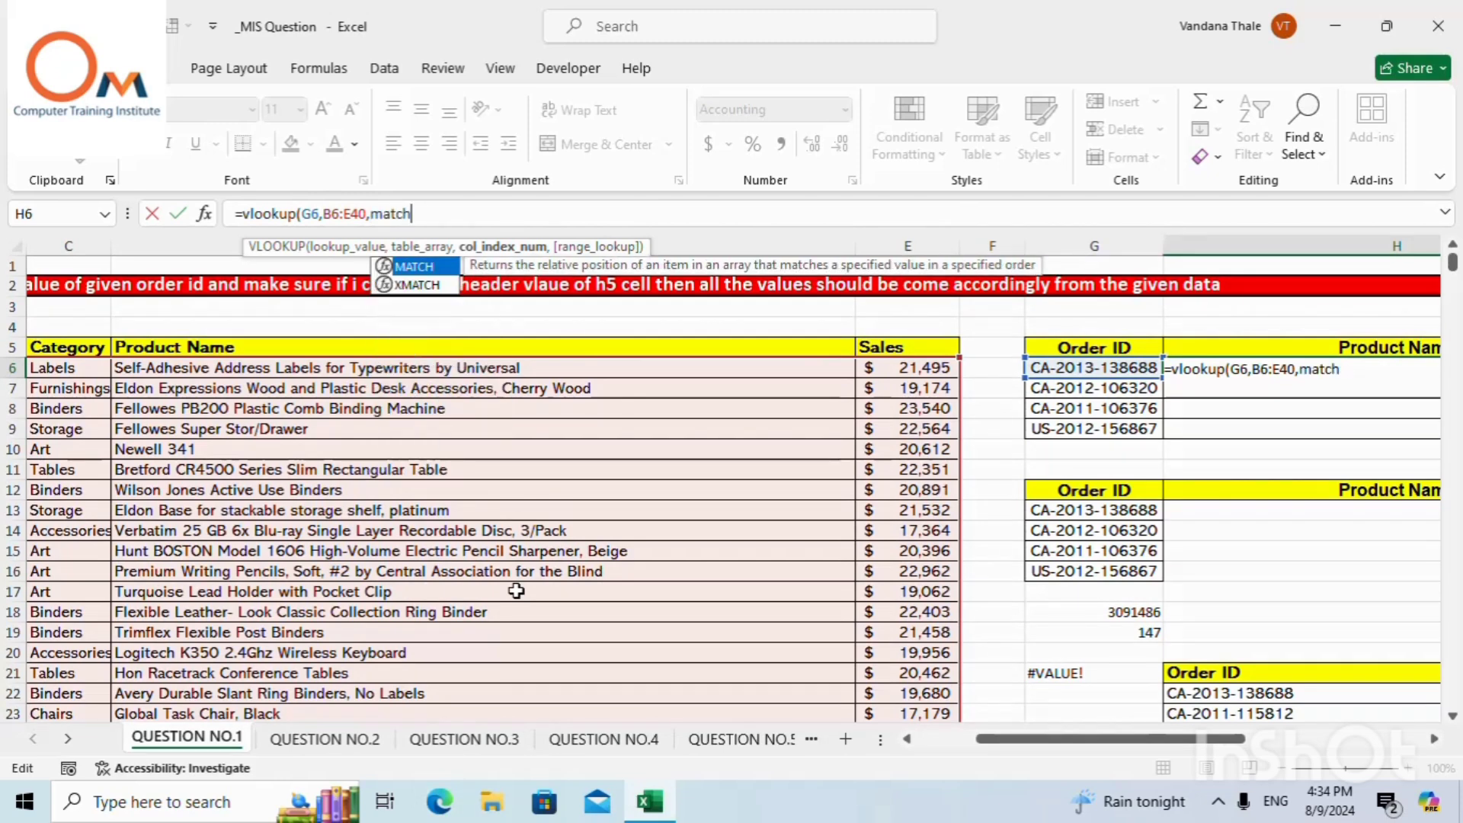
key("Tab")
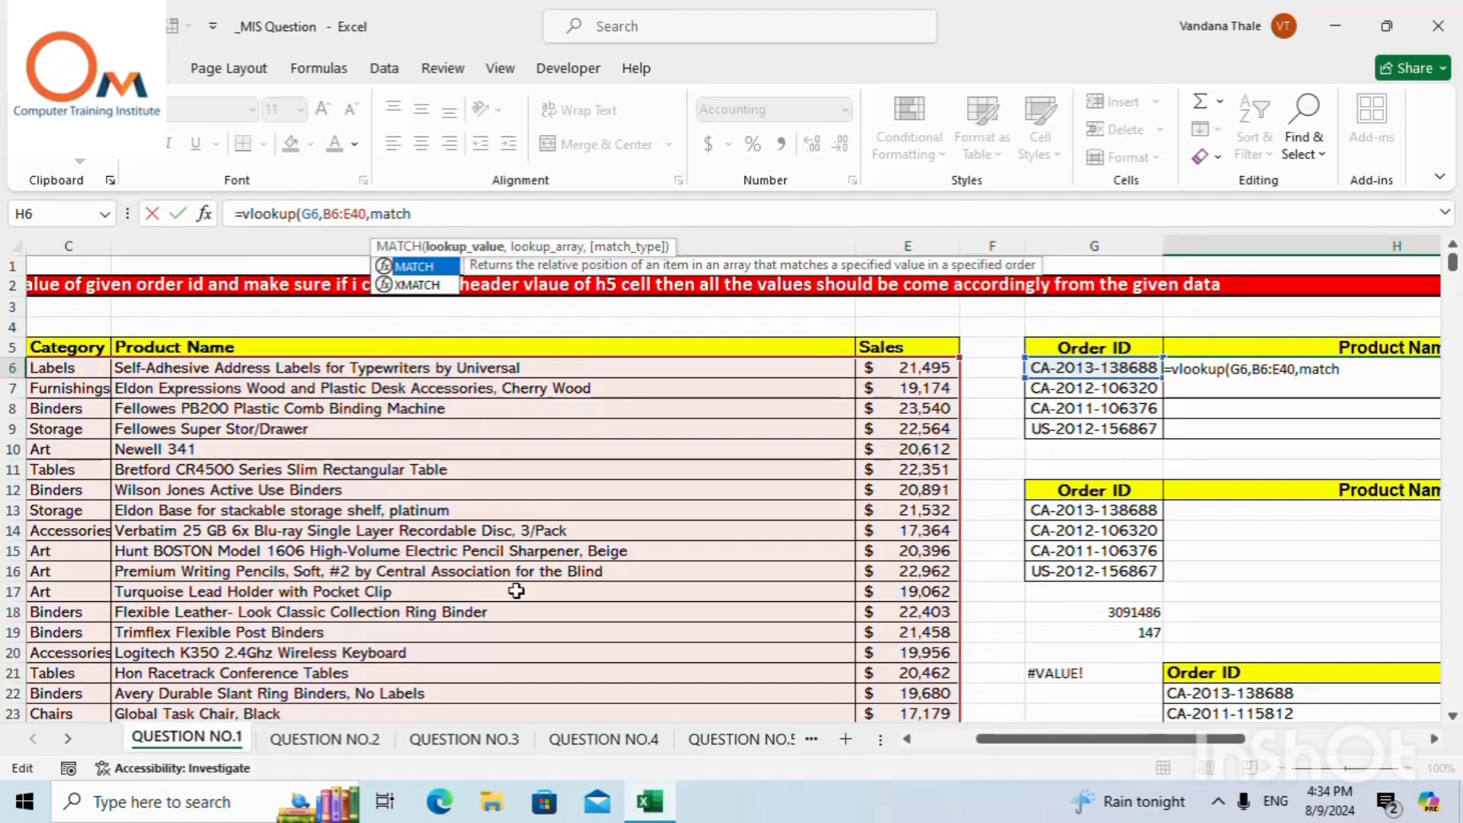
left_click(1336, 348)
type(",")
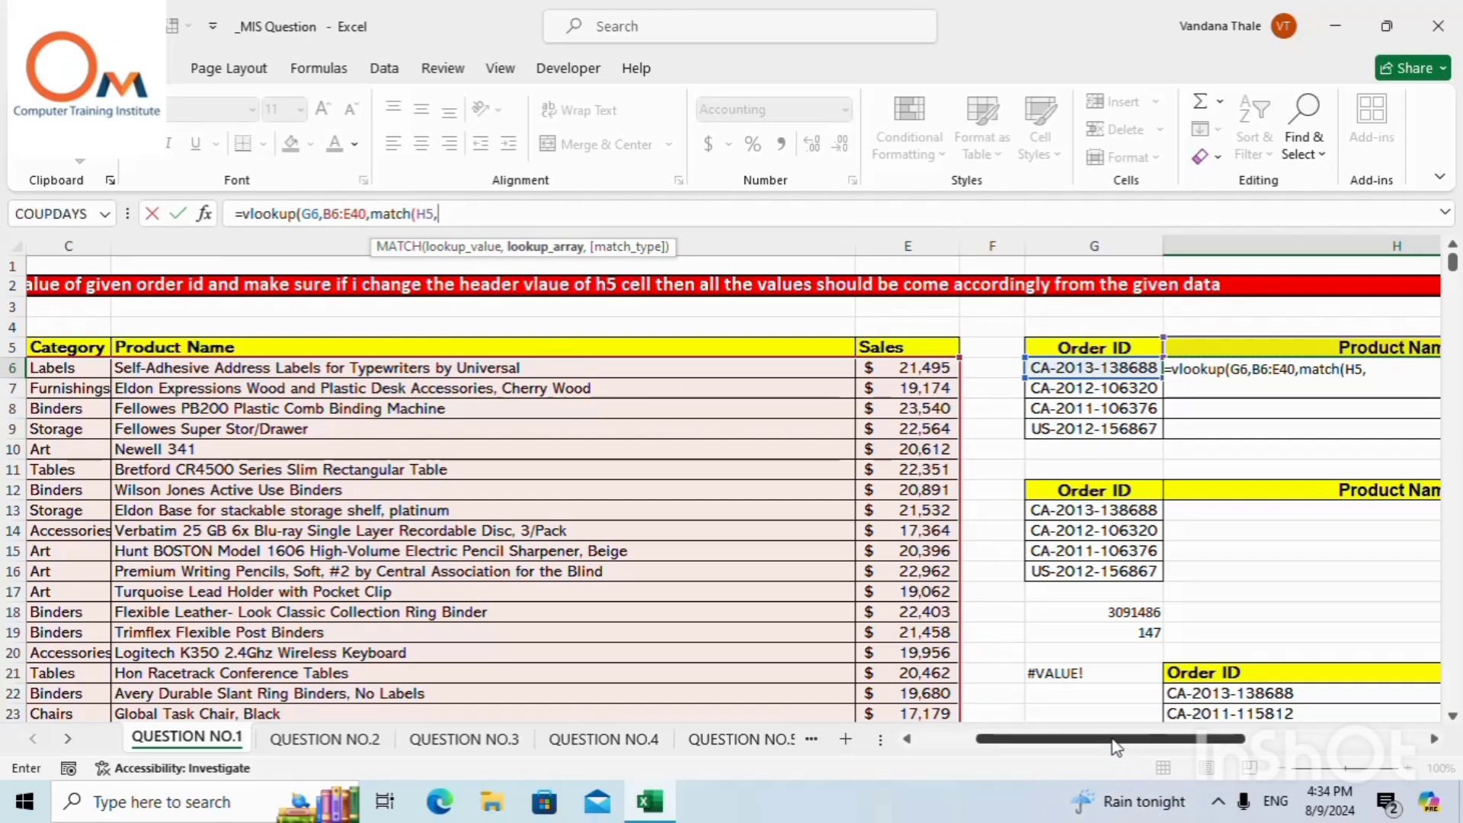
left_click_drag(1112, 741, 1024, 746)
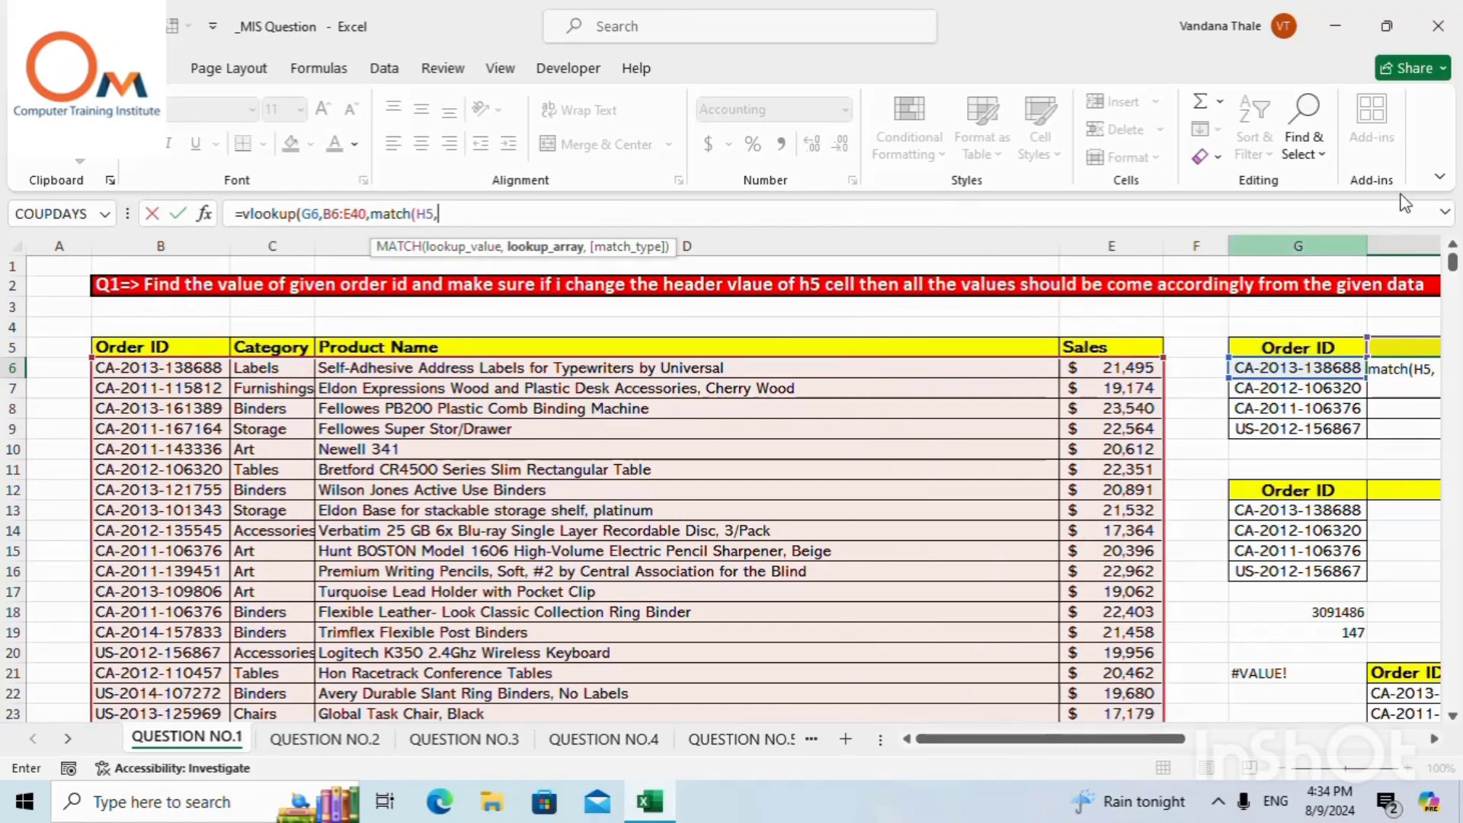
left_click_drag(160, 347, 1107, 355)
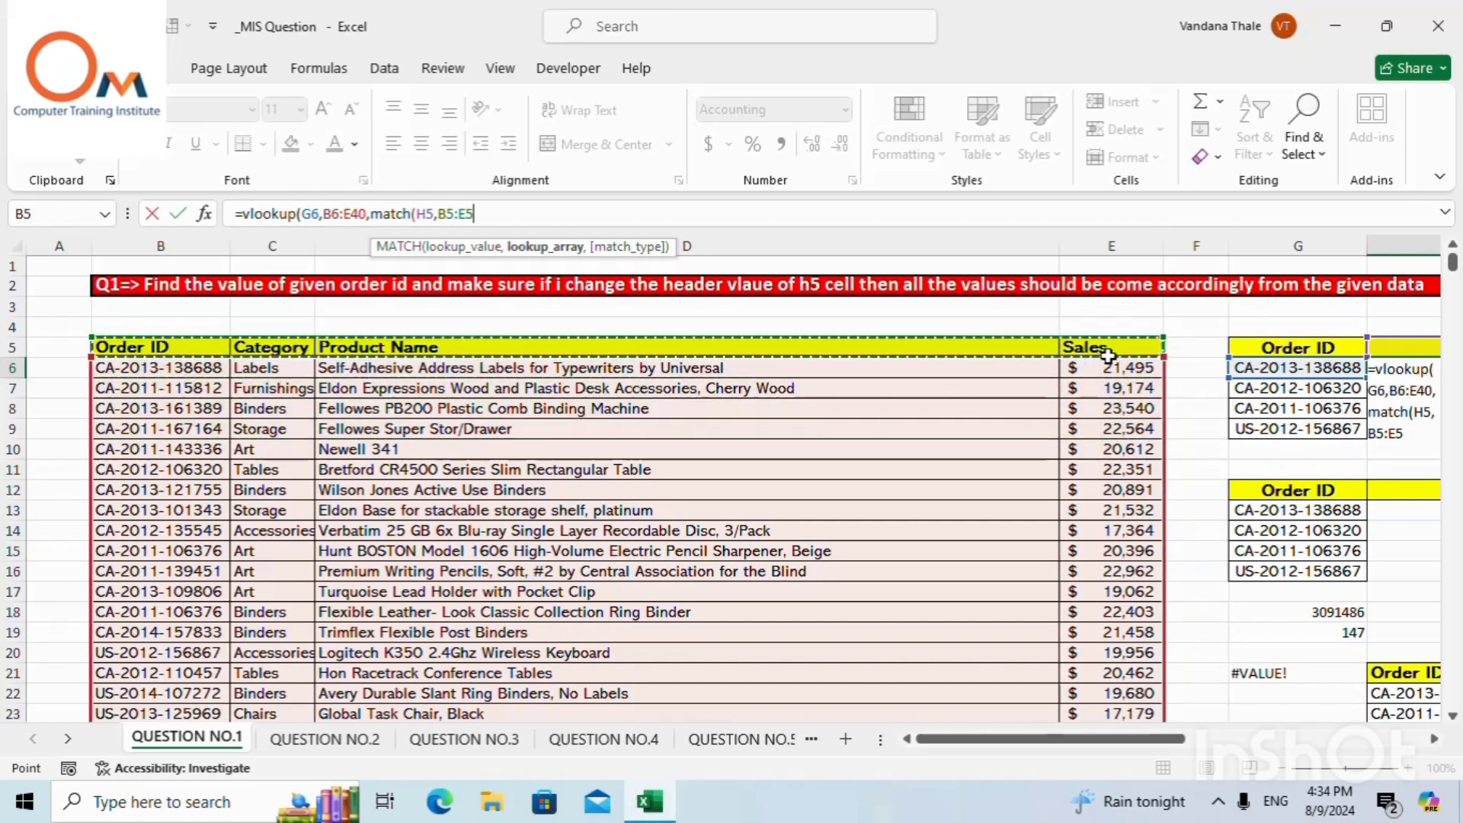
type(",")
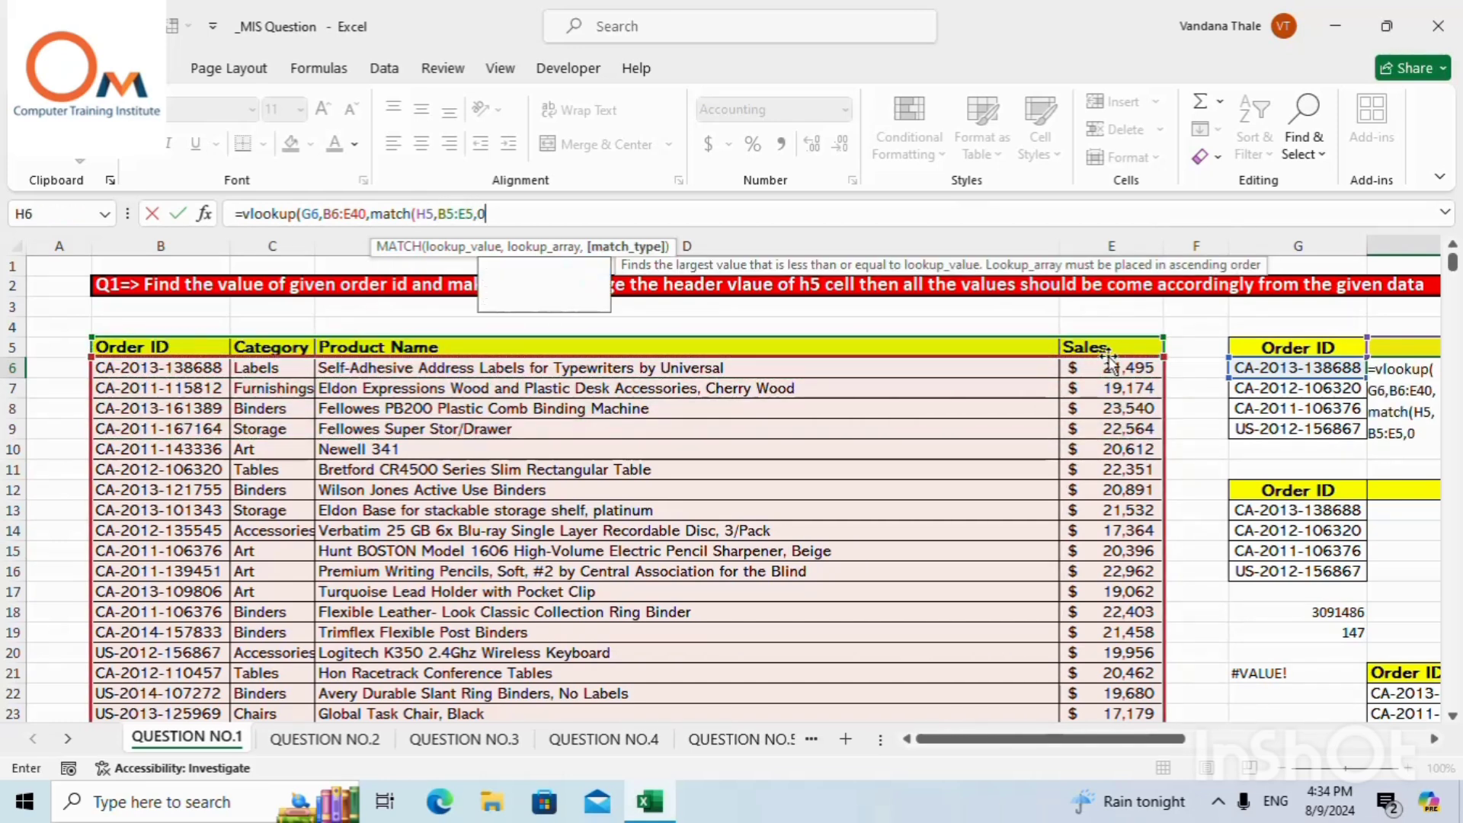
type("0")
type("),")
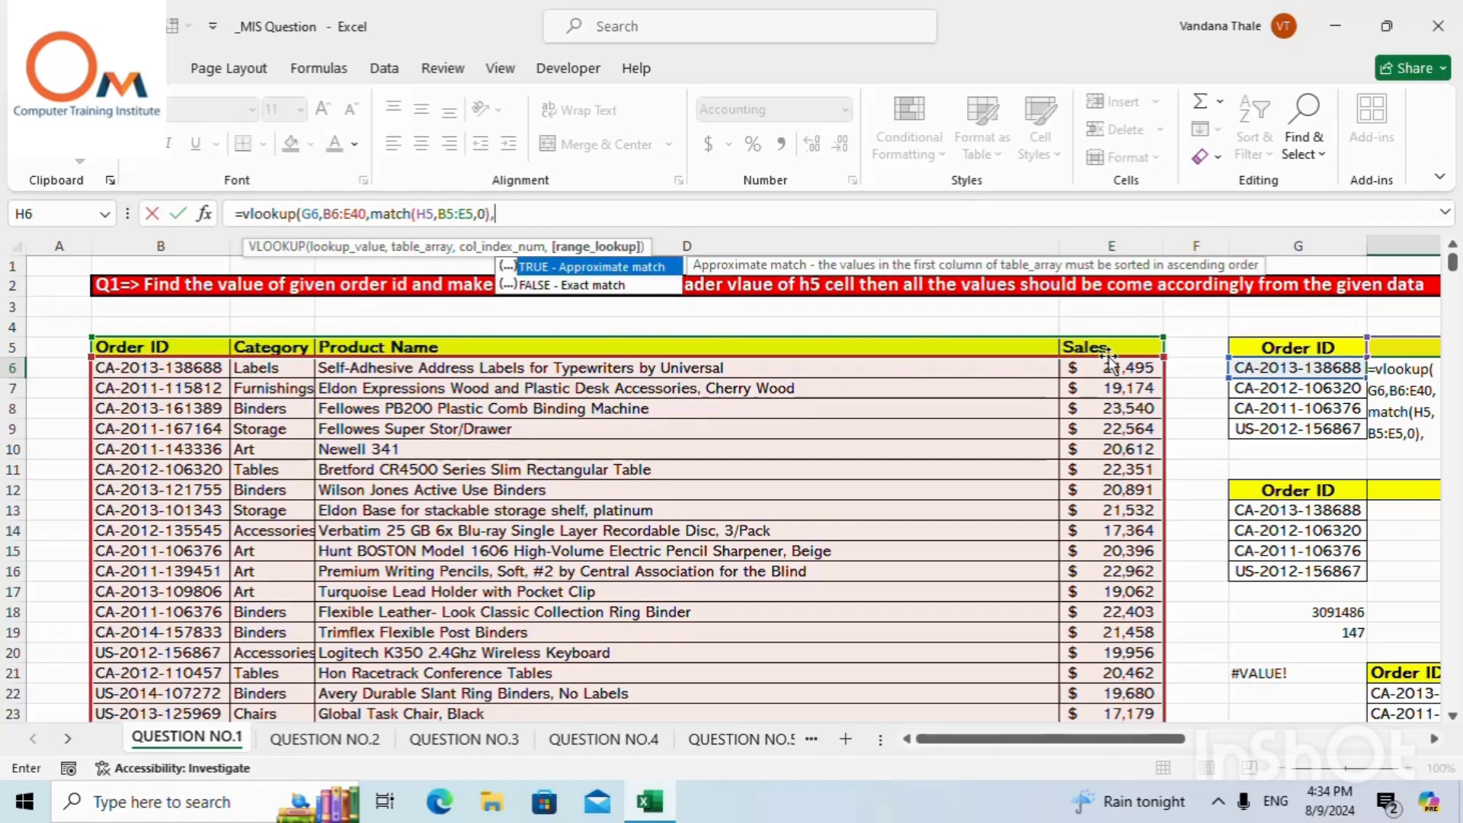
type("0)")
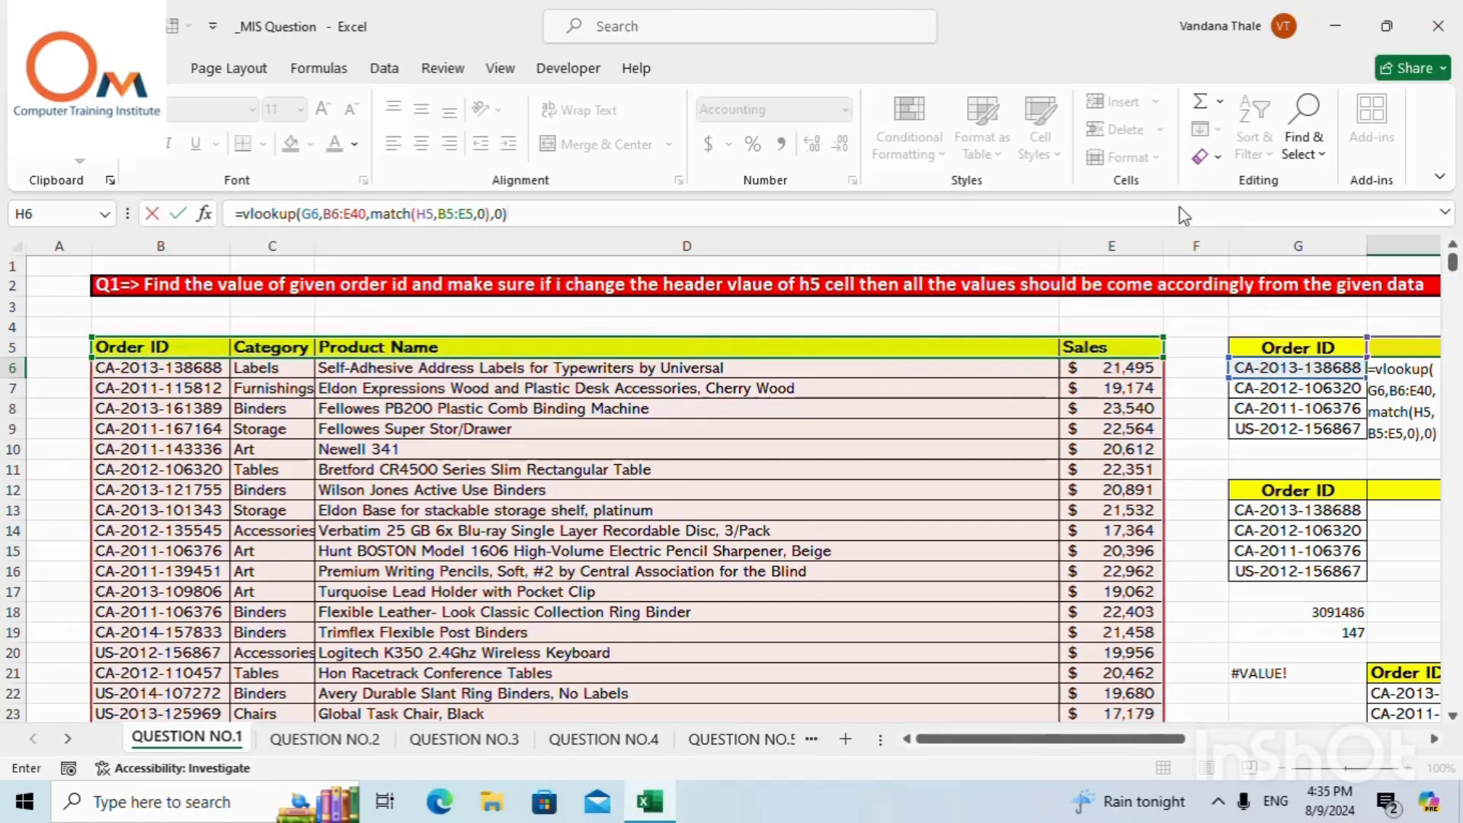
Make the ranges in the H6 formula absolute as $B$6:$E$40 and $B$5:$E$5, and enter the formula.
left_click(335, 213)
key("F4")
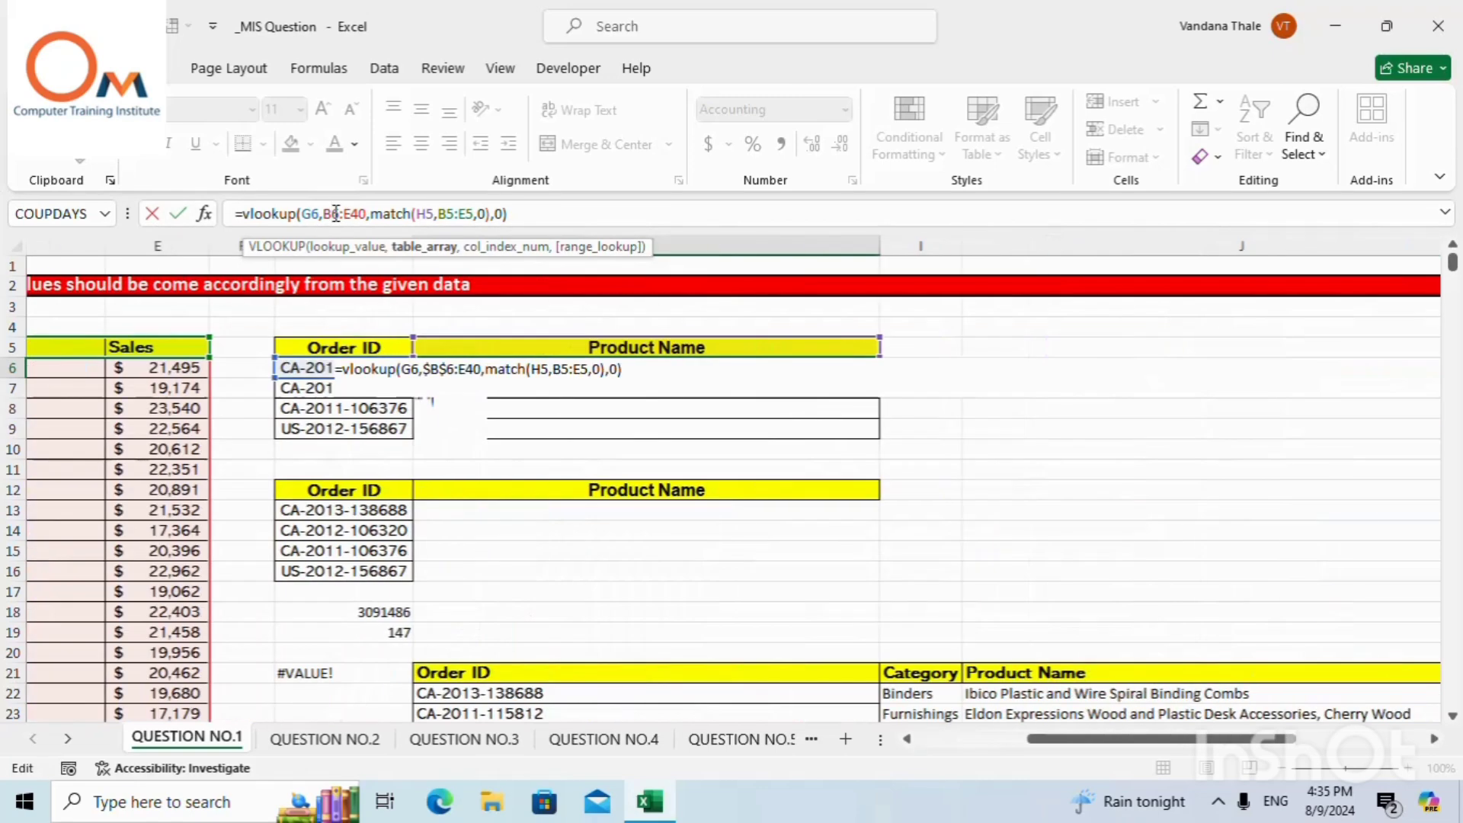
left_click(369, 214)
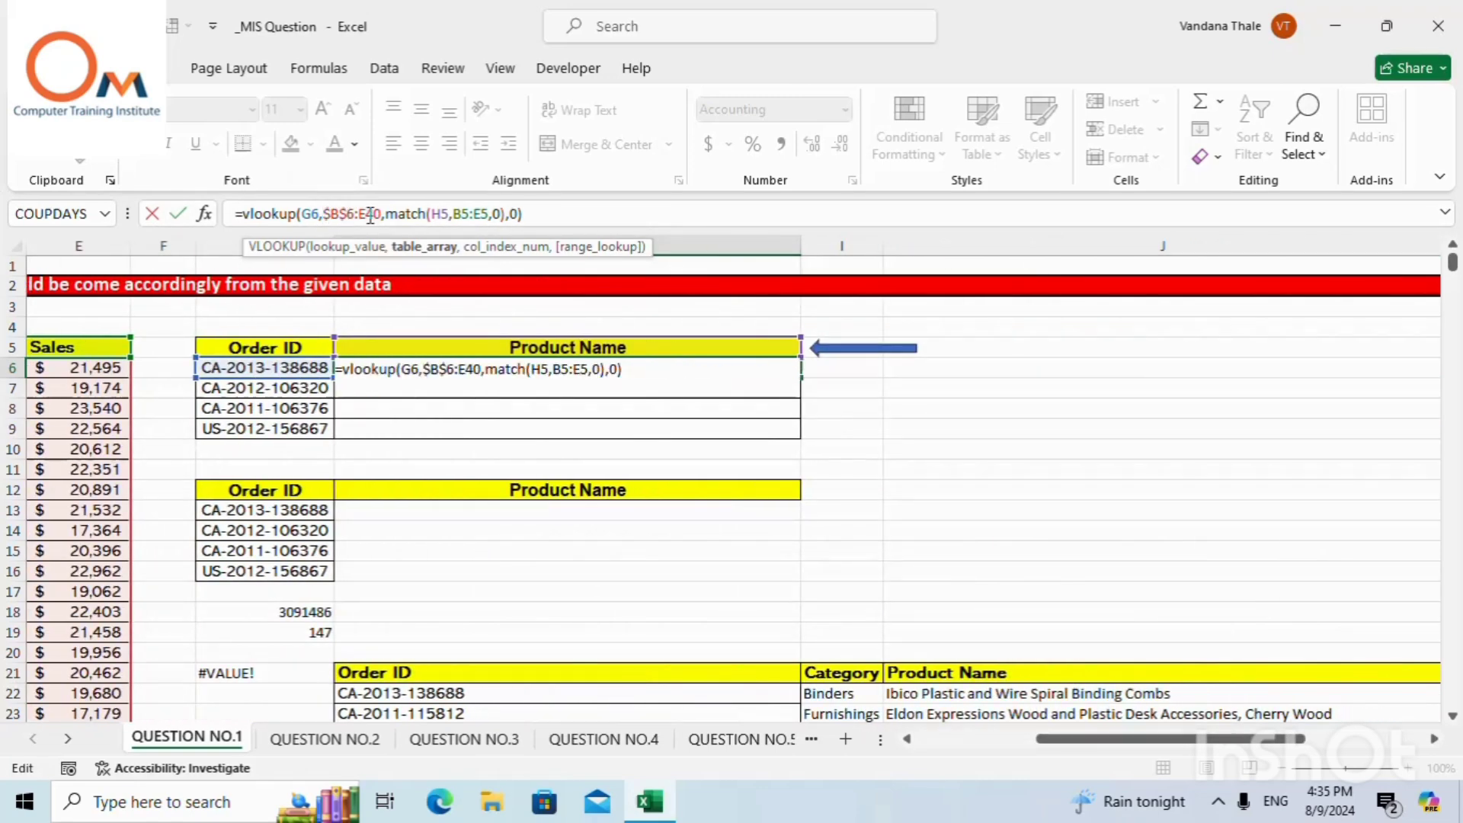
key("F4")
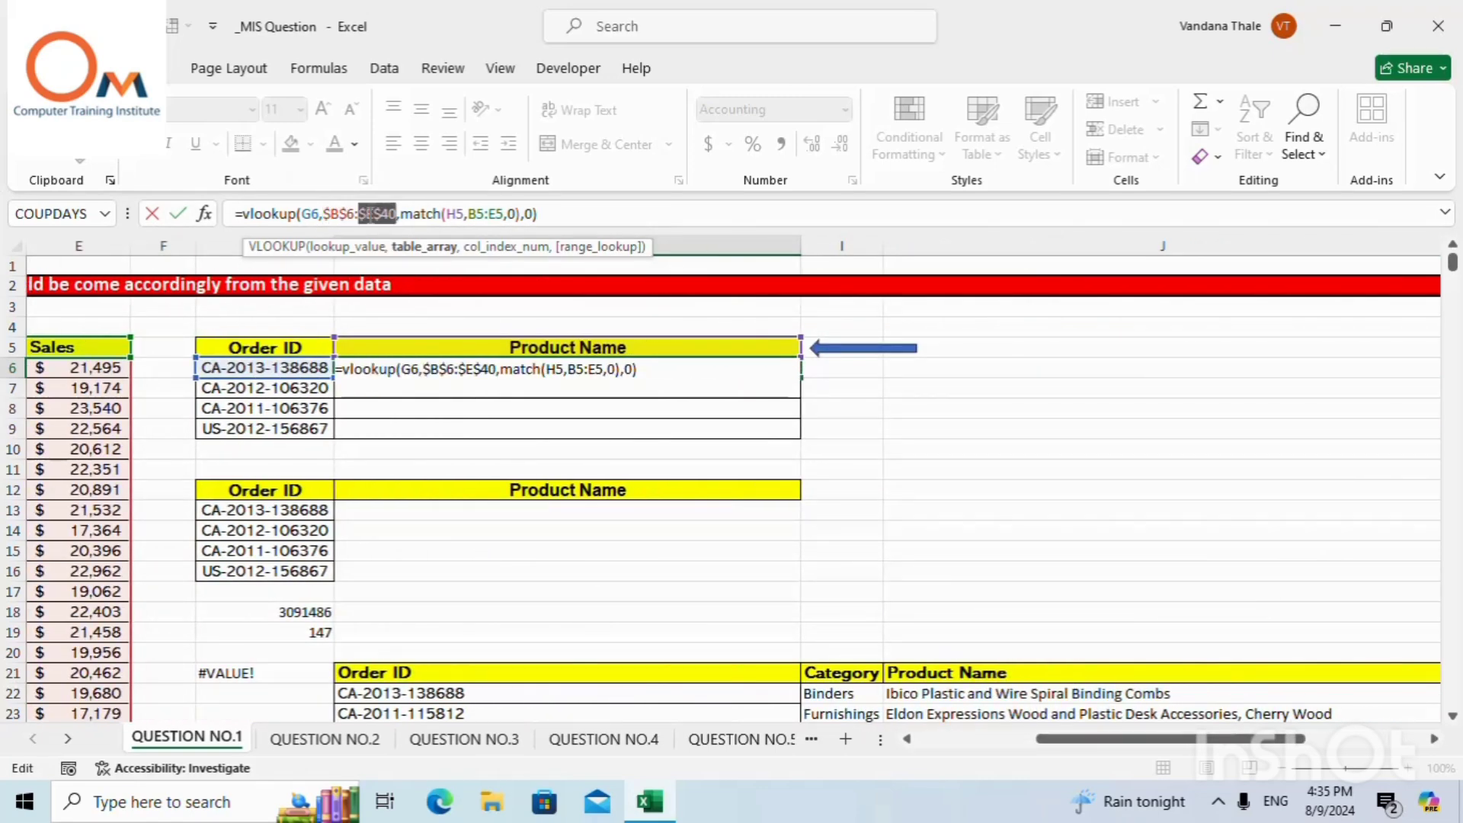
left_click(480, 214)
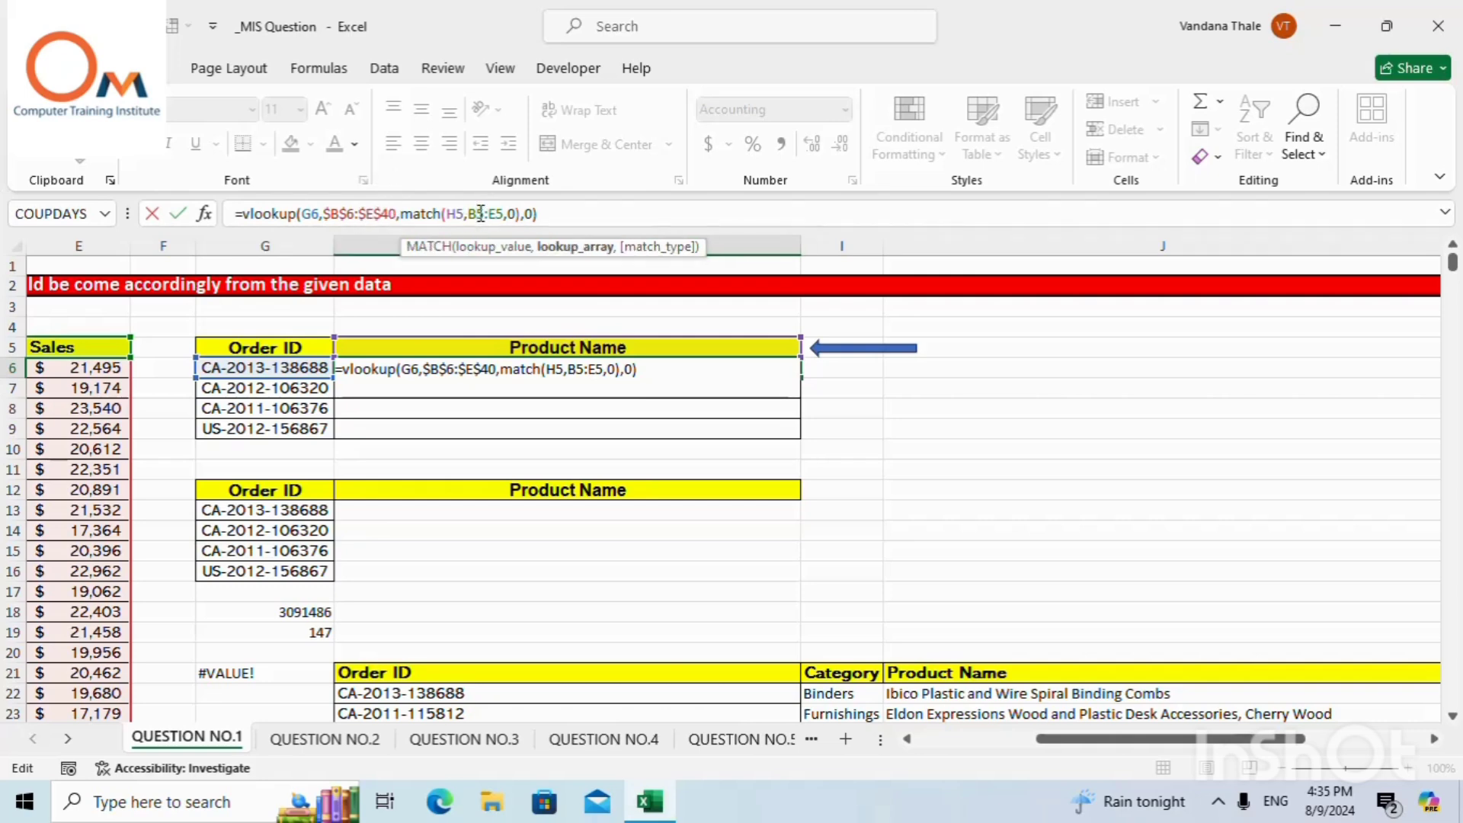
key("F4")
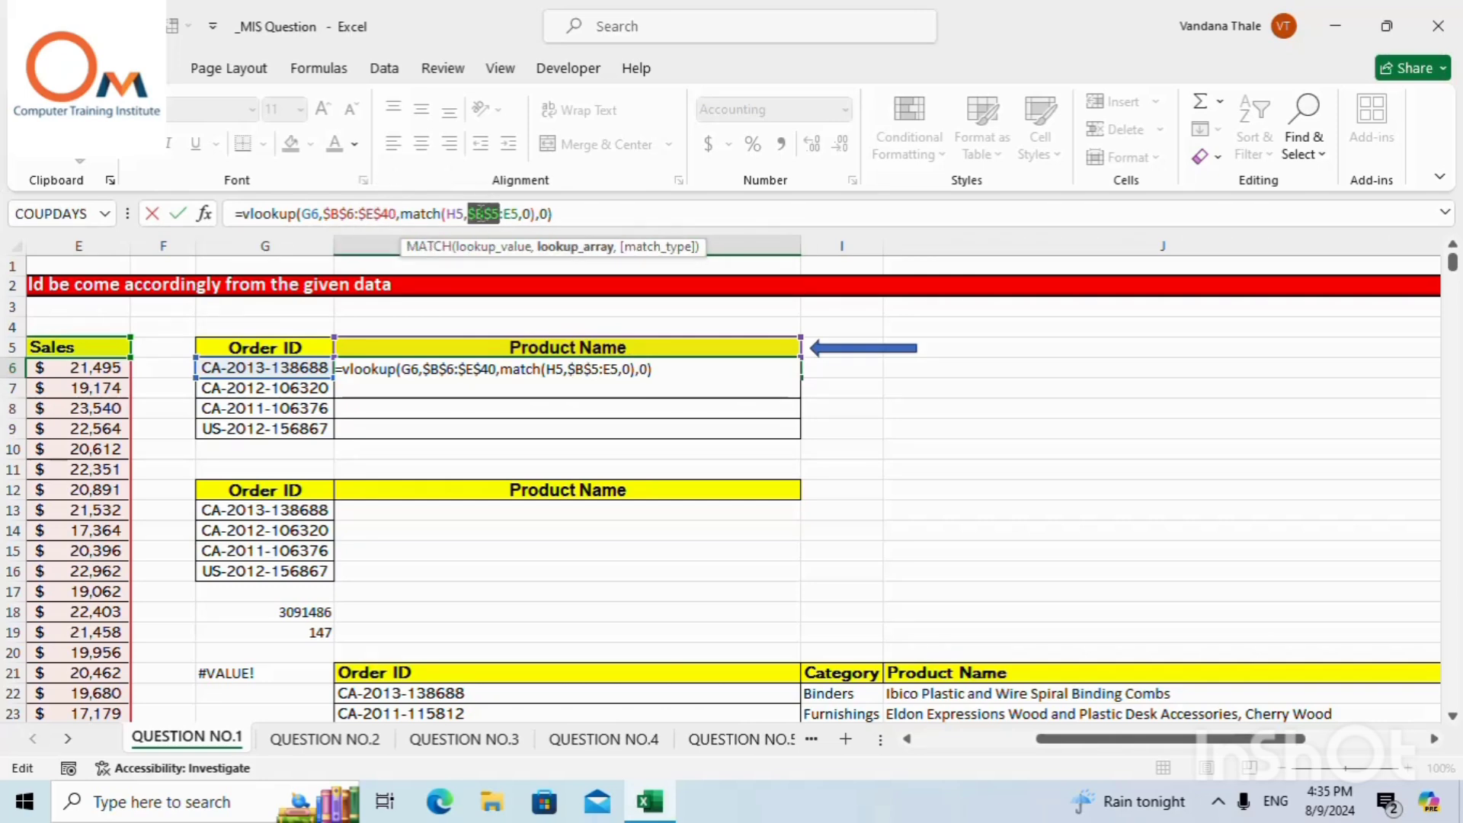
left_click(515, 214)
key("F4")
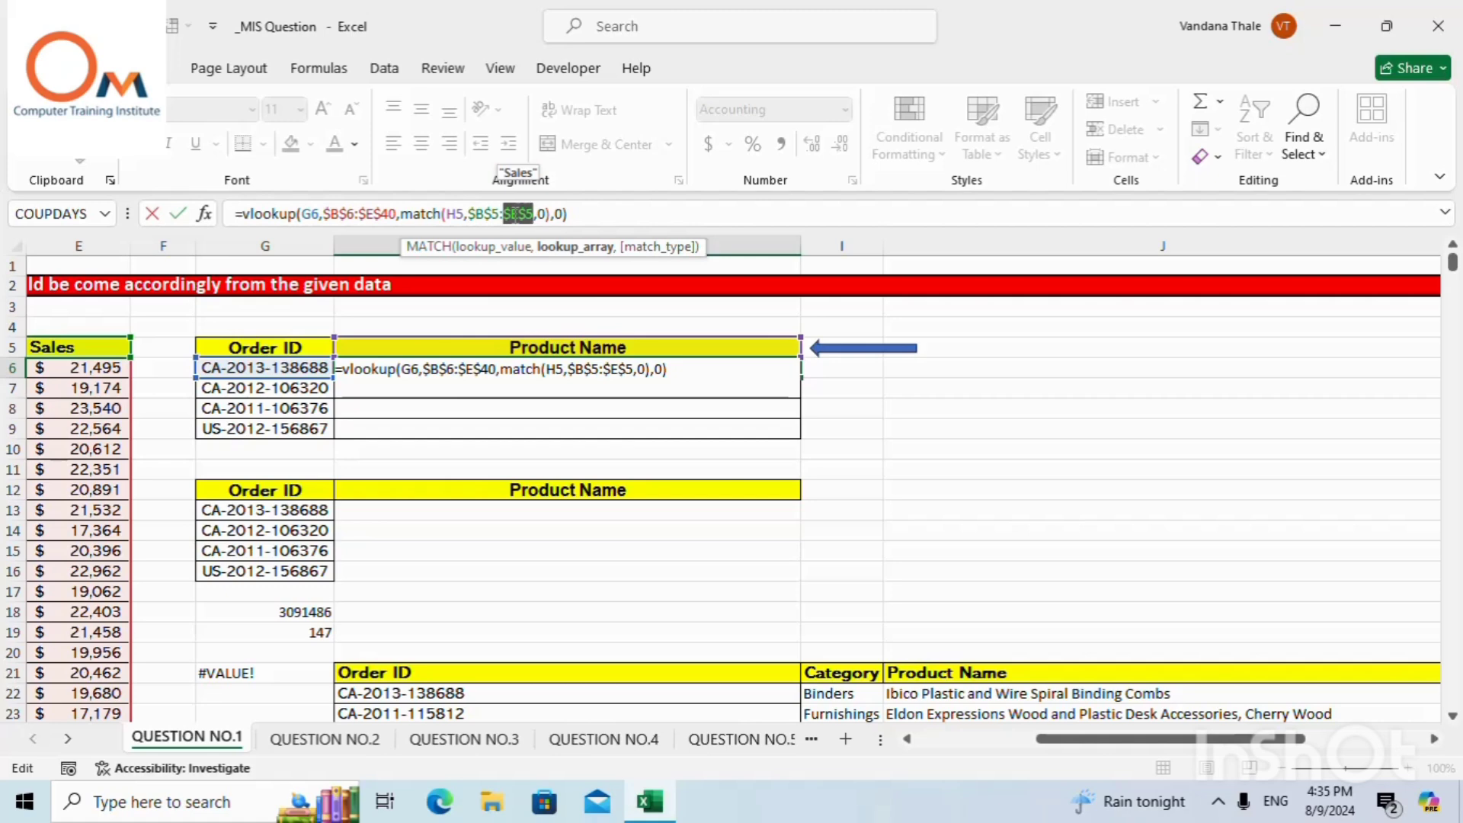
key("Return")
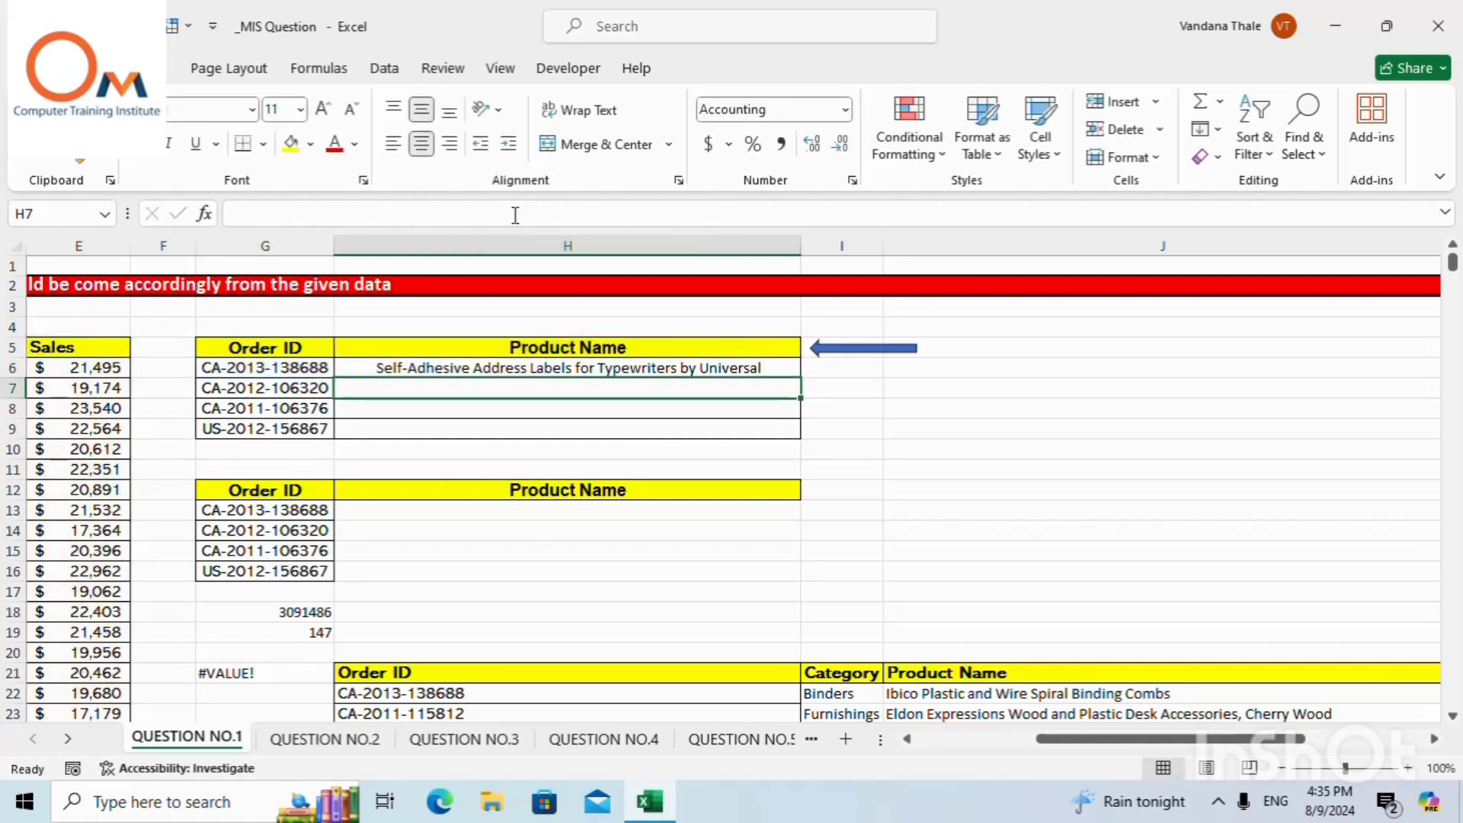
Test the H6 formula by switching the H5 header to Sales, Category and back to Sales.
left_click(497, 369)
left_click(574, 345)
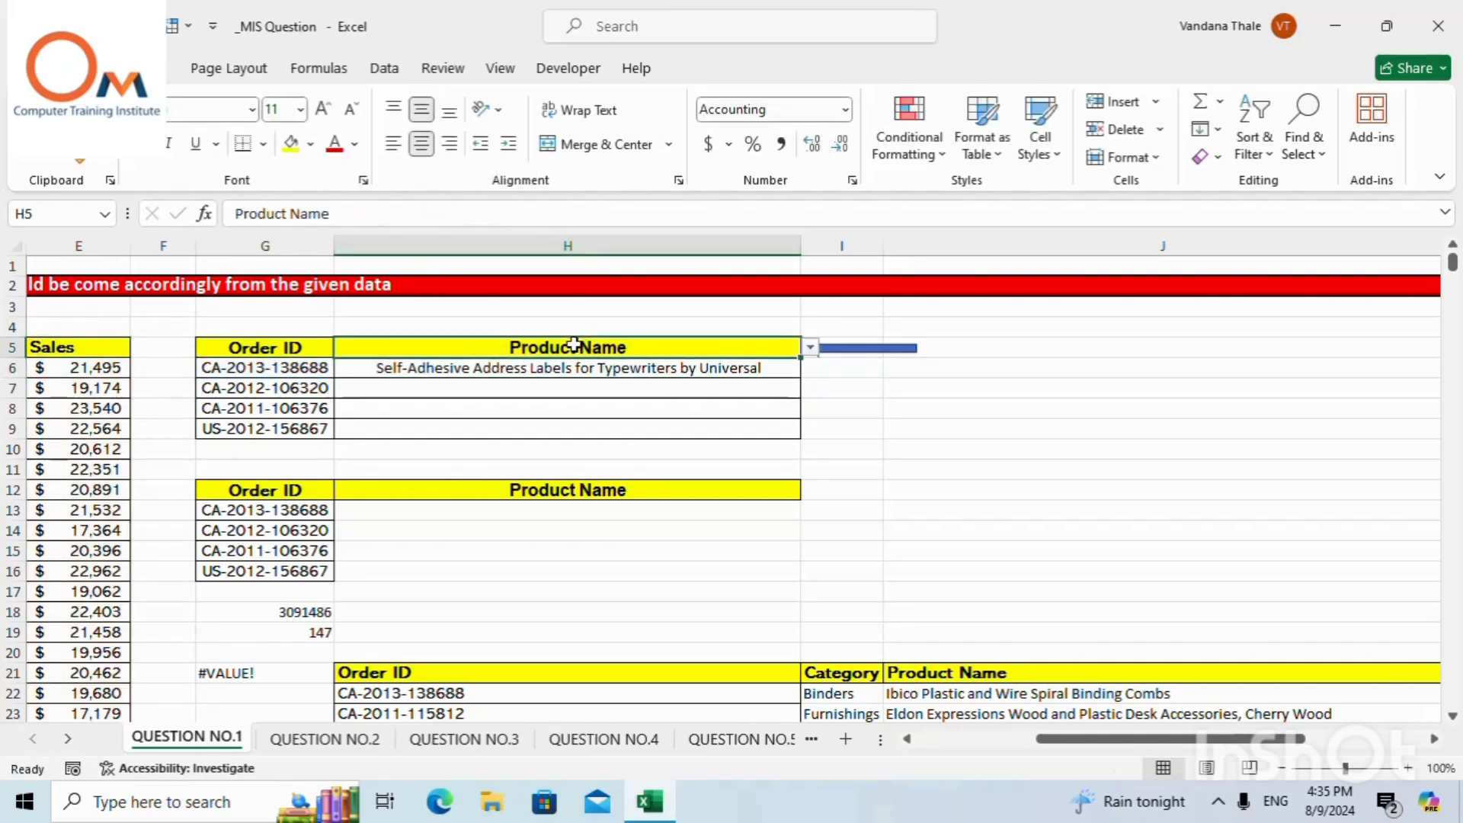
left_click(810, 347)
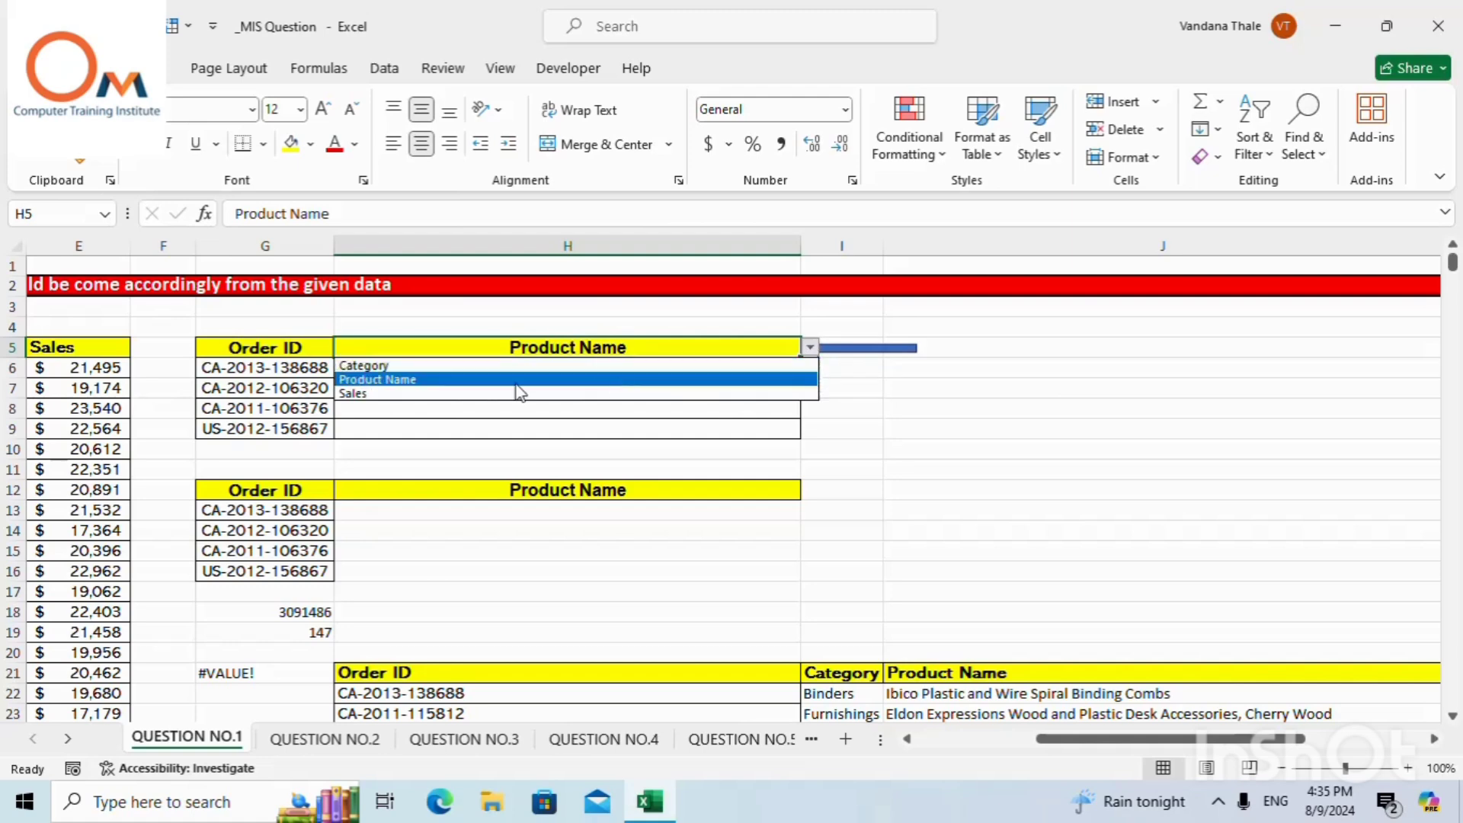
left_click(416, 393)
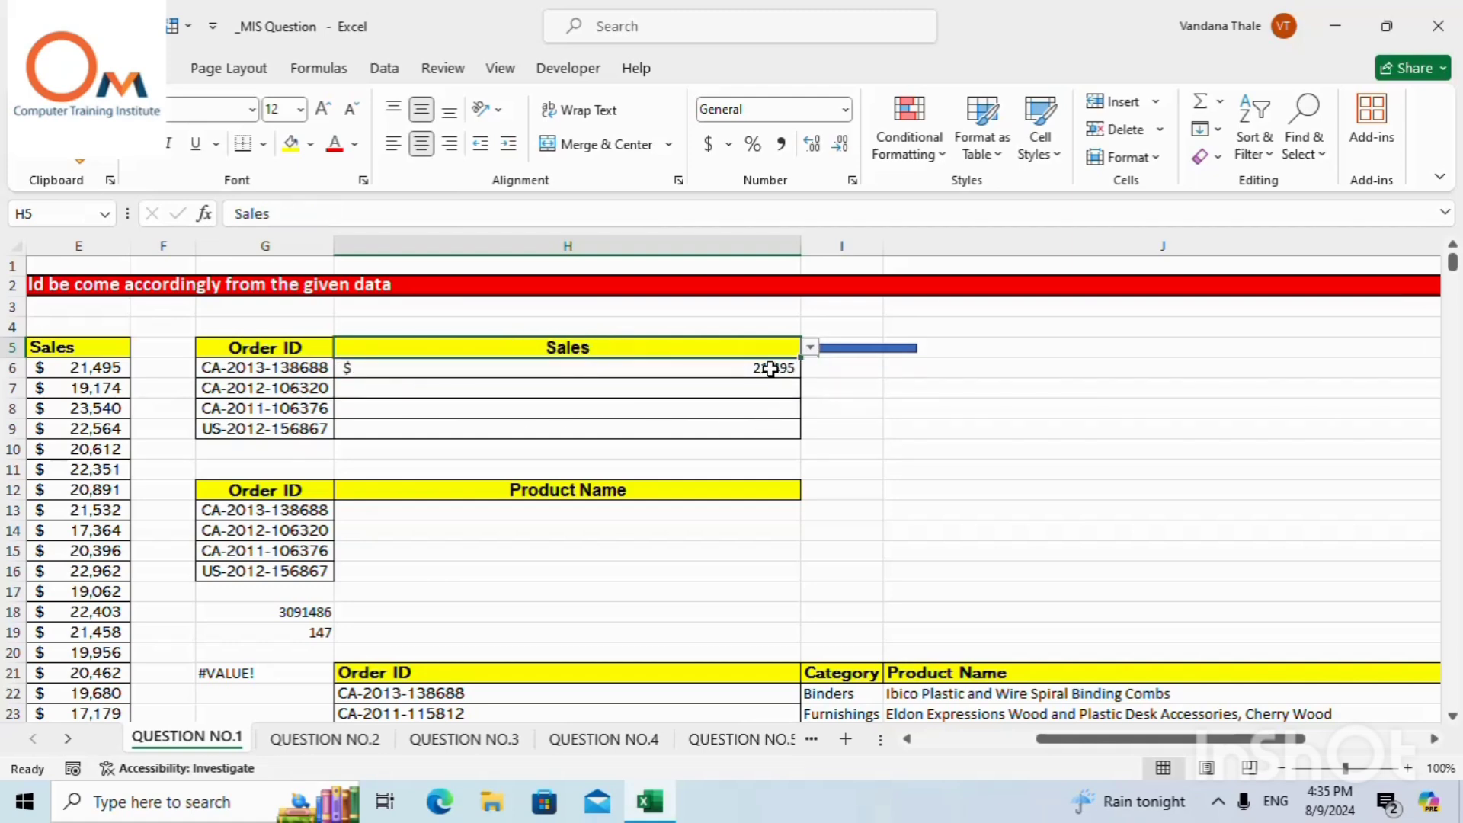
left_click(810, 348)
left_click(396, 366)
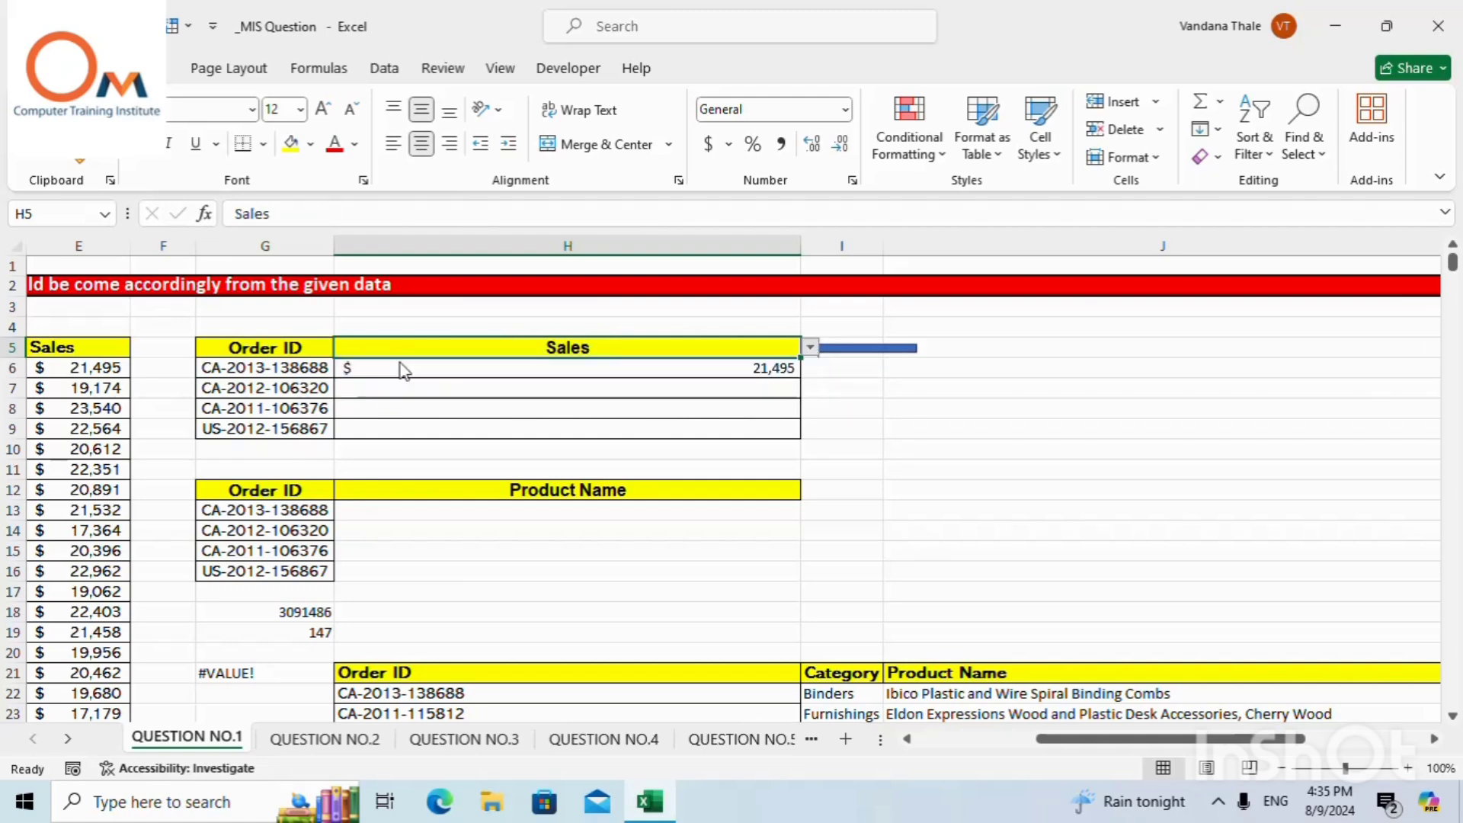
left_click(810, 347)
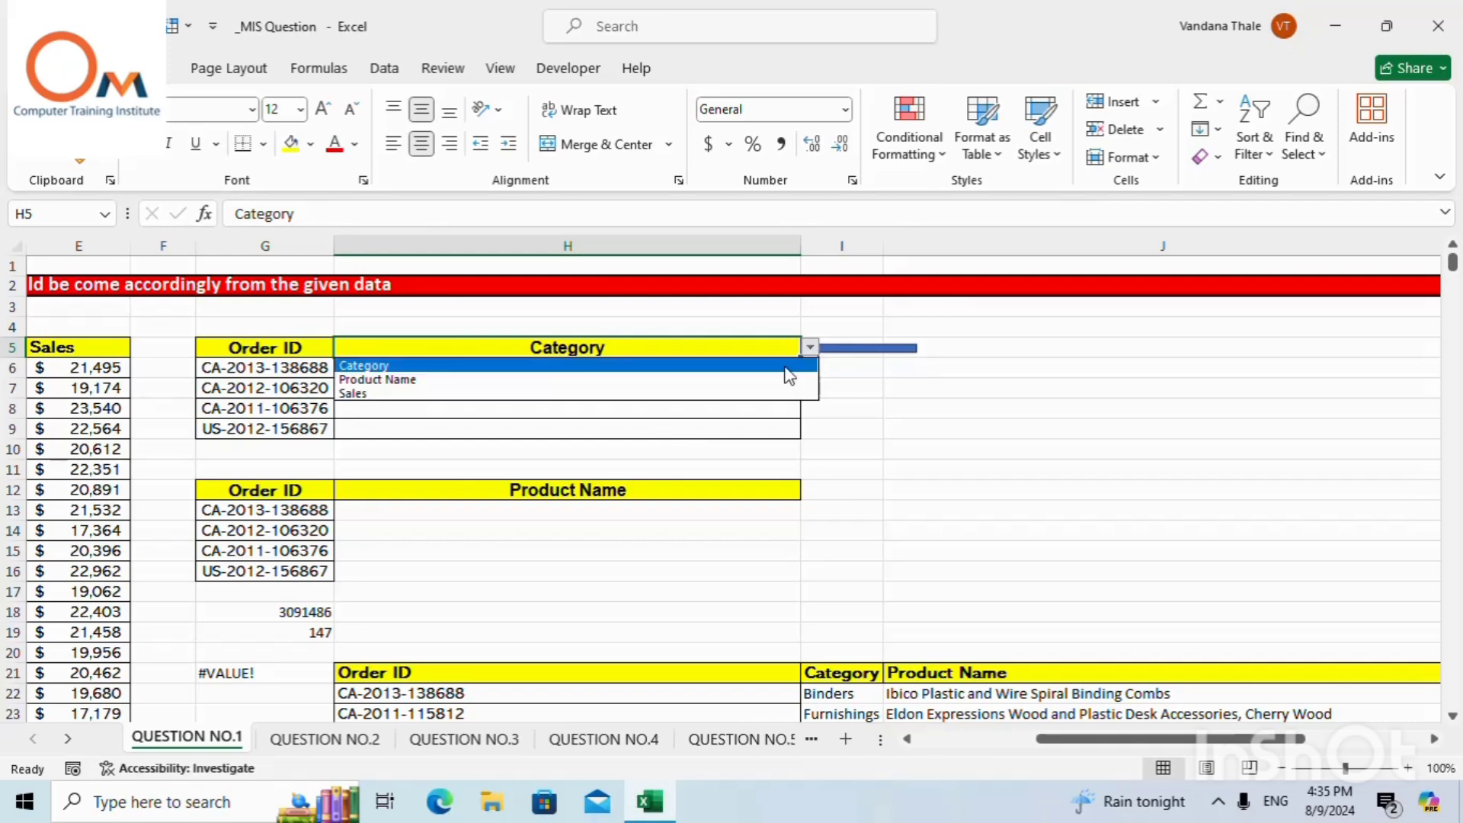
left_click(423, 393)
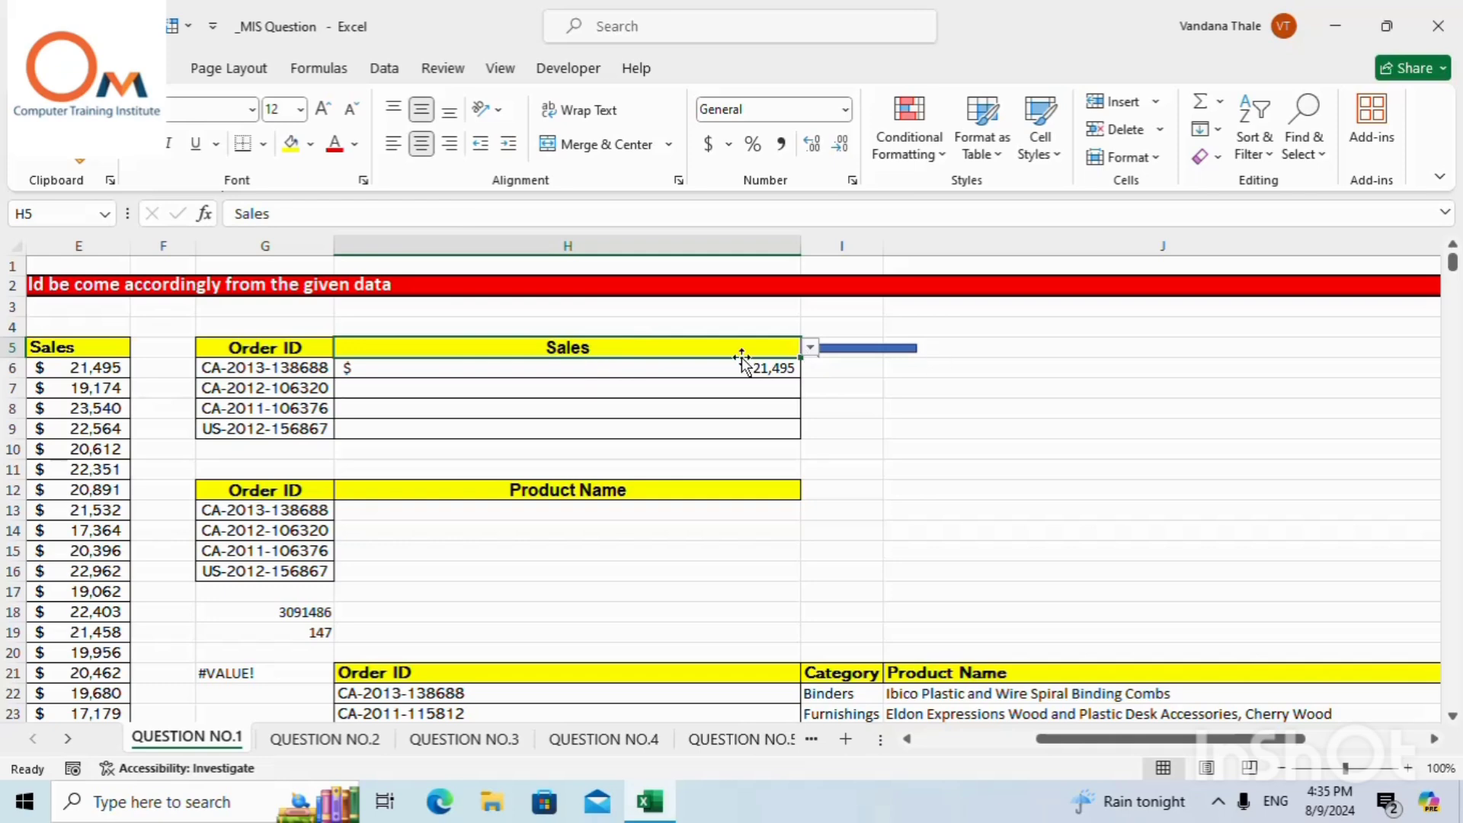
left_click(810, 347)
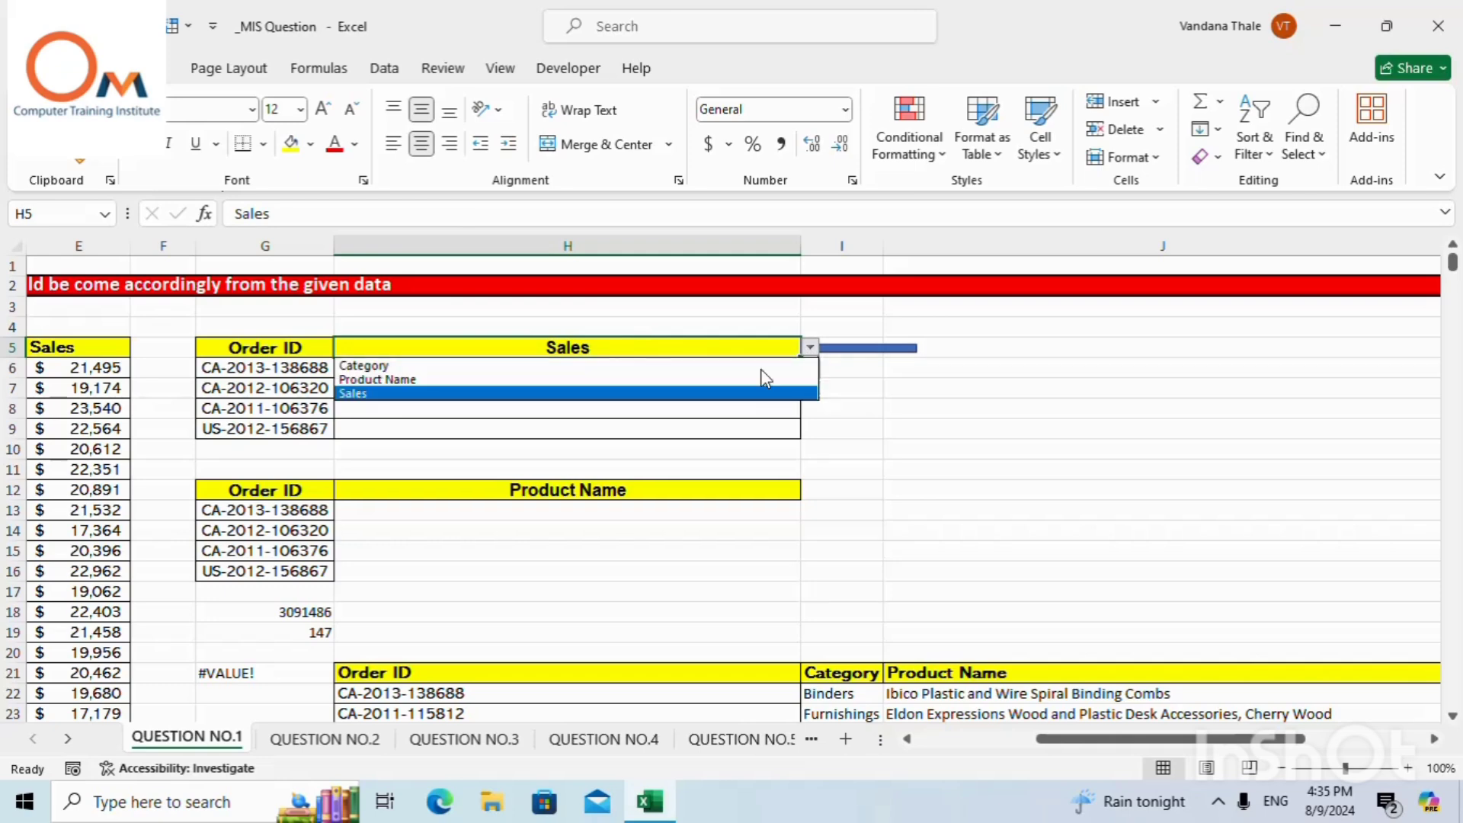
left_click(890, 423)
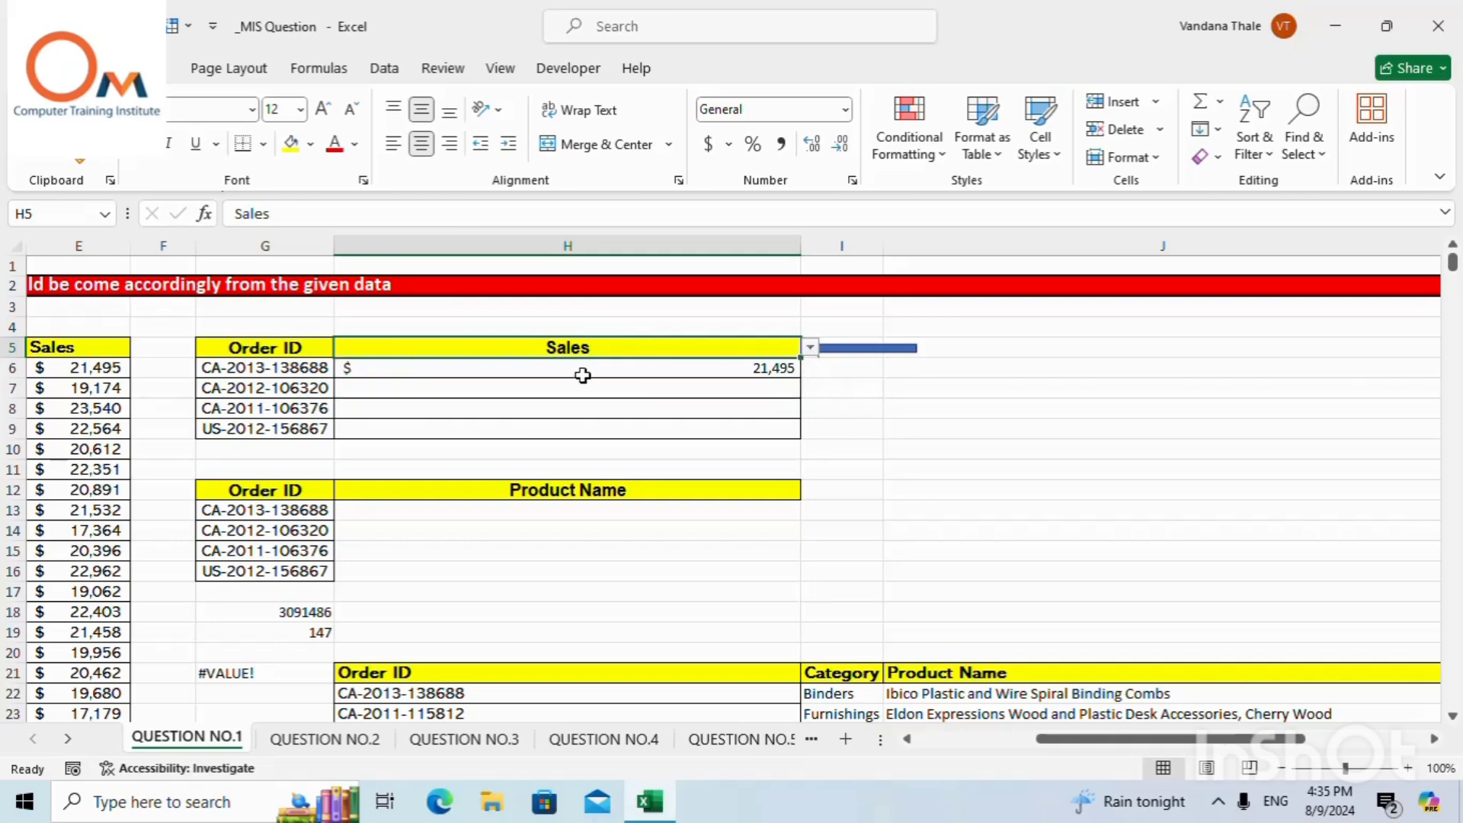
left_click(604, 362)
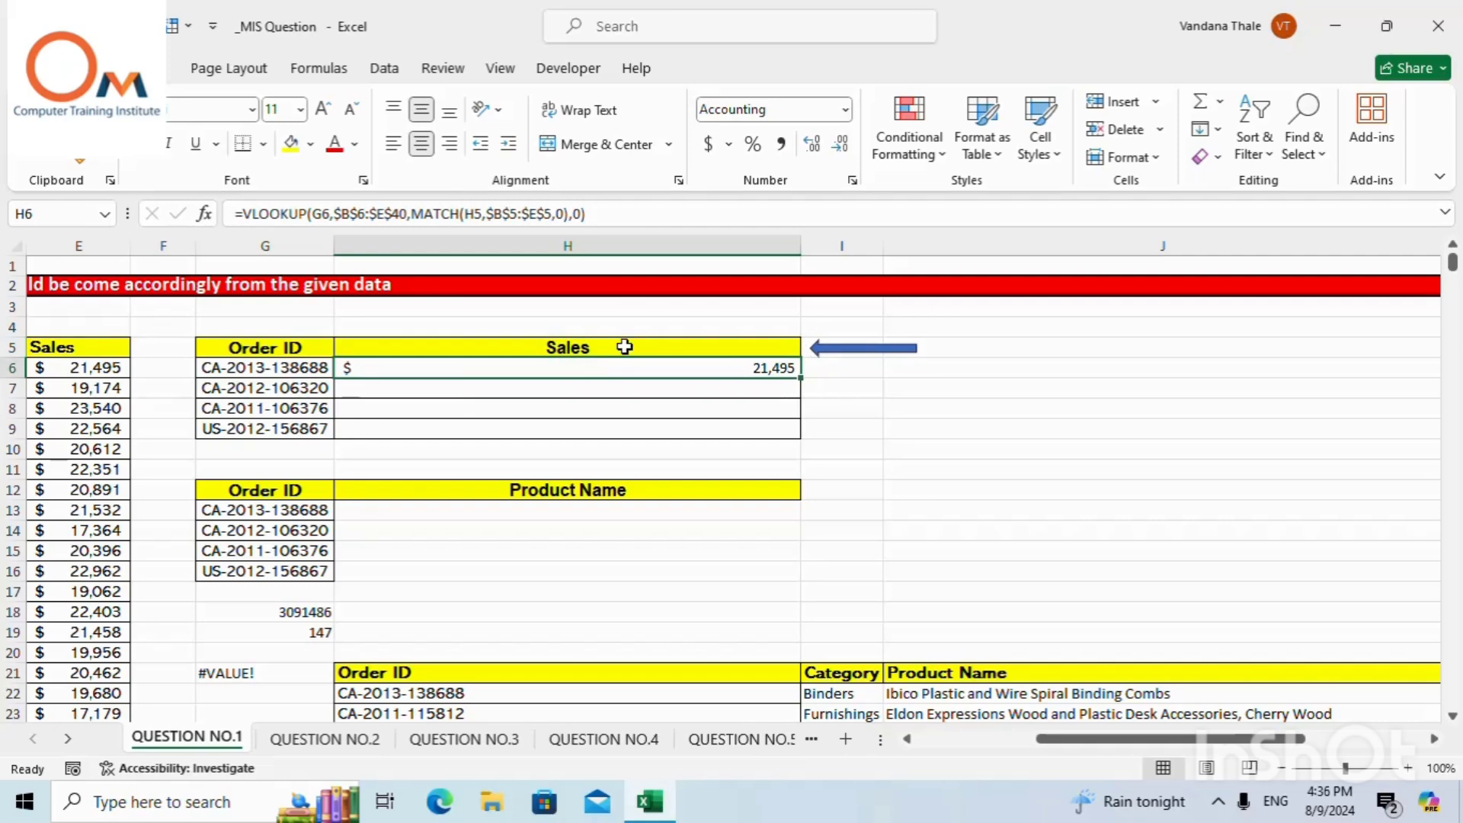
Start a VLOOKUP formula in H13 with G13 as lookup value and B6:E36 as table array.
left_click(598, 510)
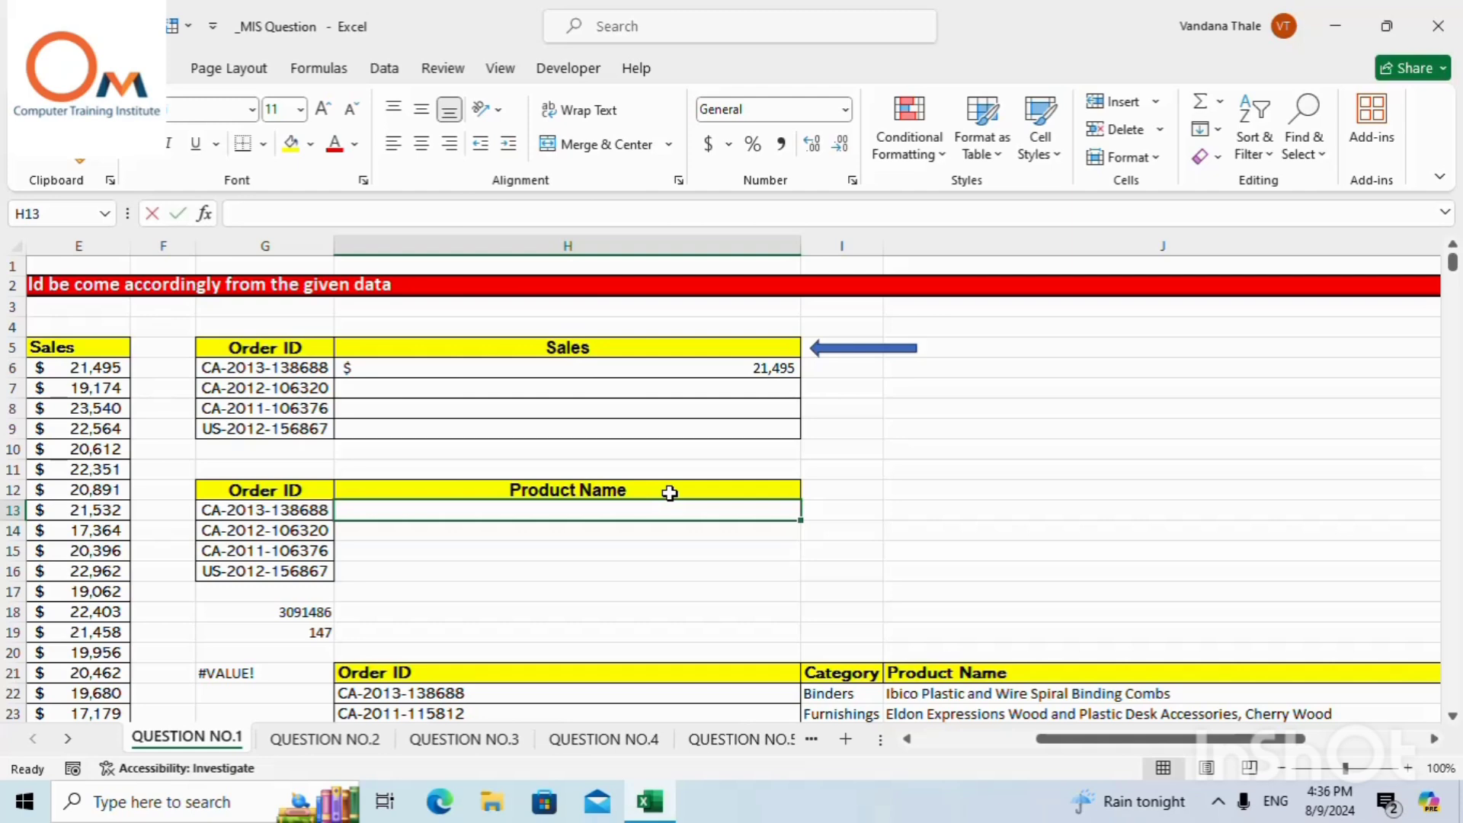
type("=vloo")
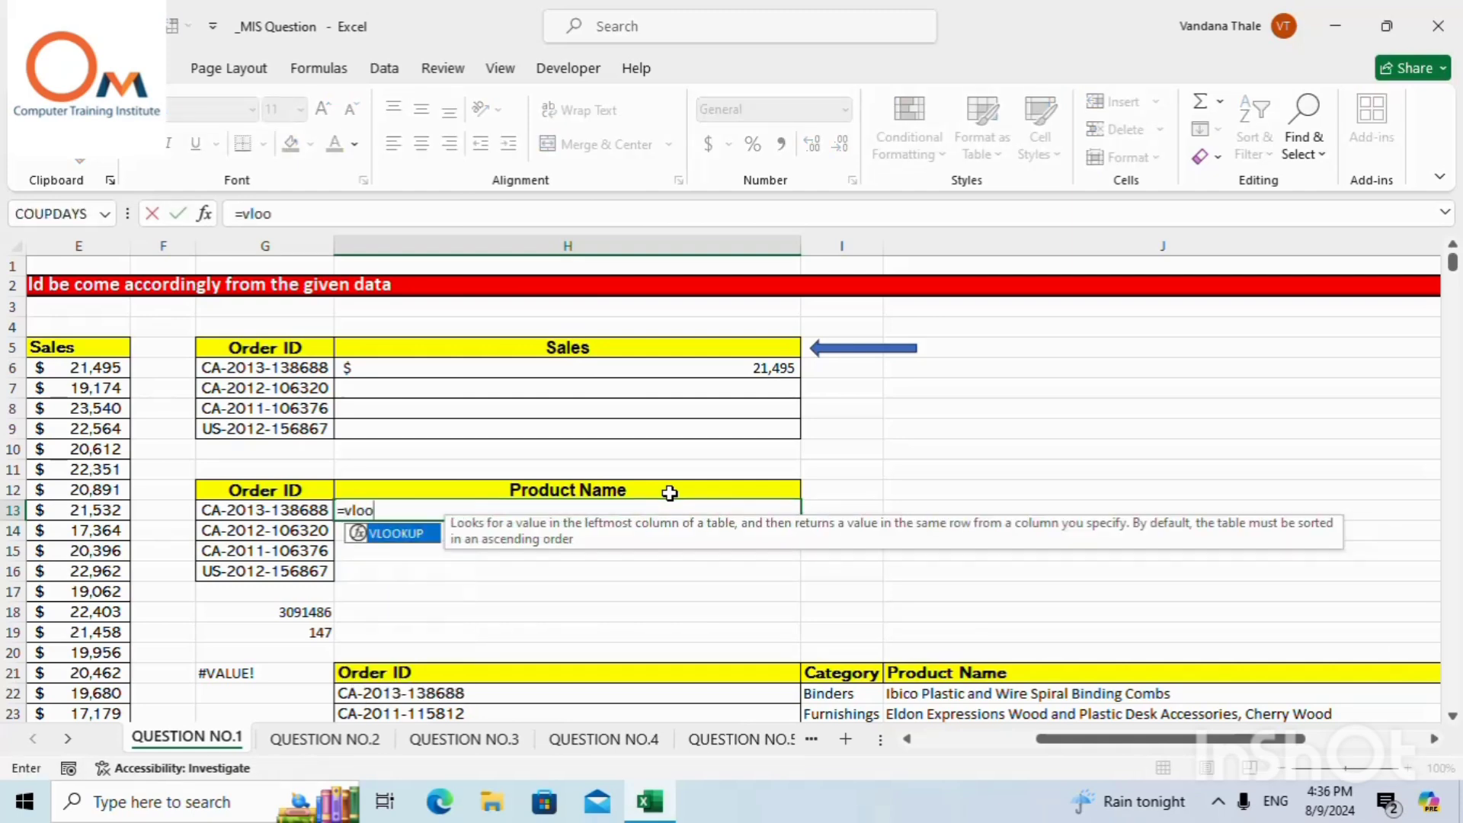
type("kup(")
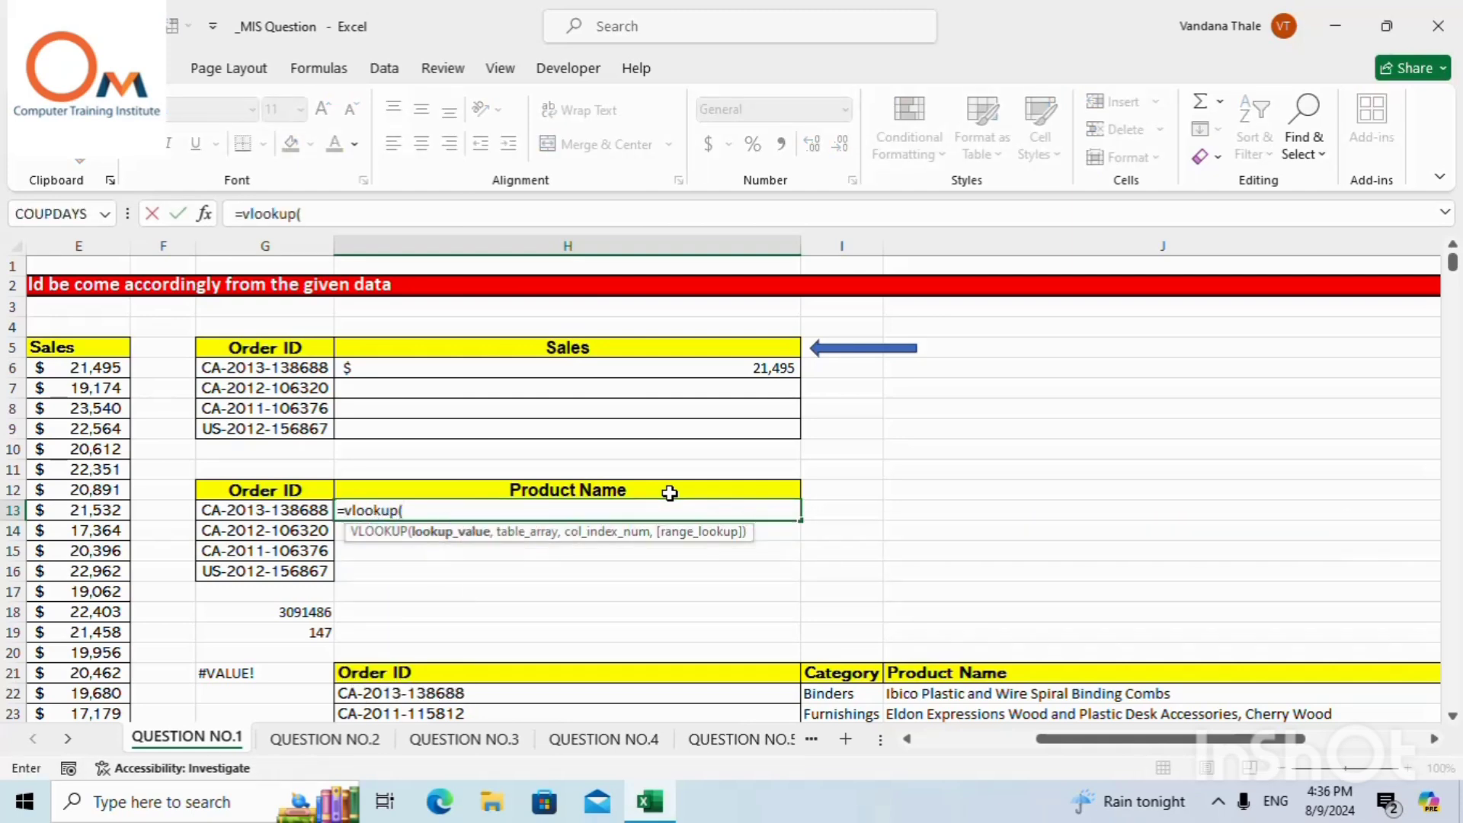
left_click(255, 508)
type(",")
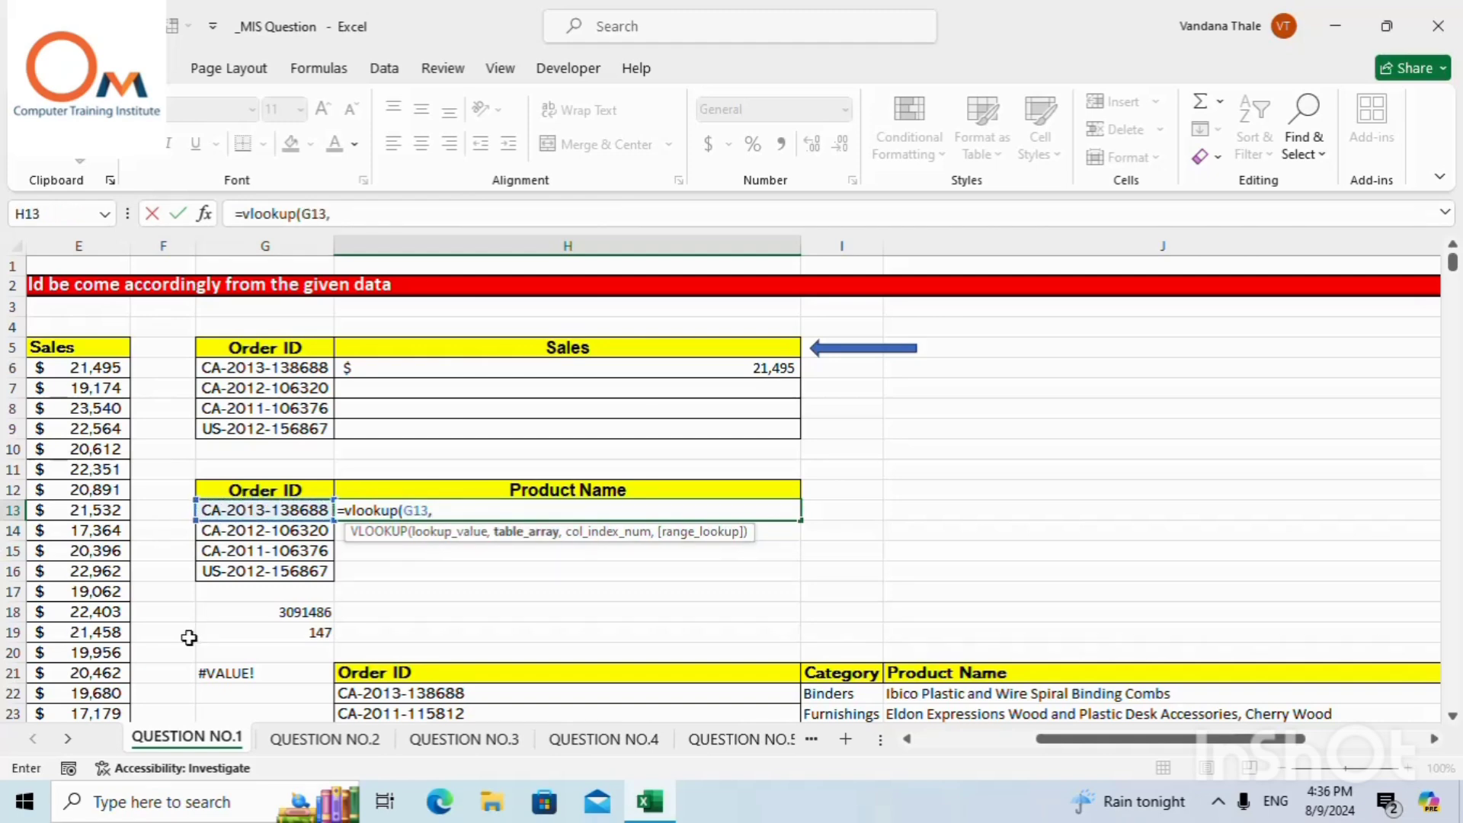
left_click_drag(1110, 743, 988, 743)
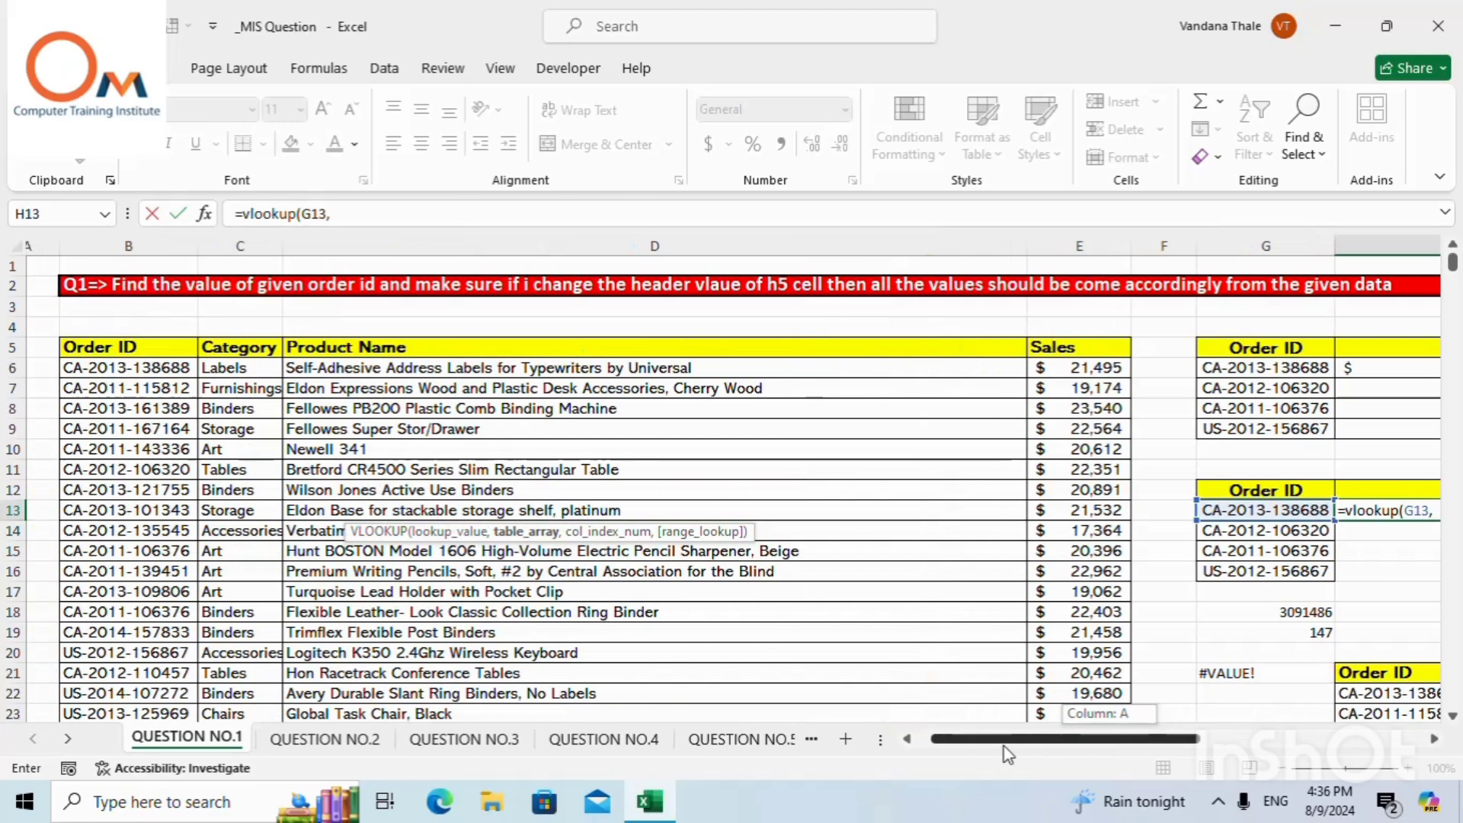
left_click_drag(152, 368, 1109, 682)
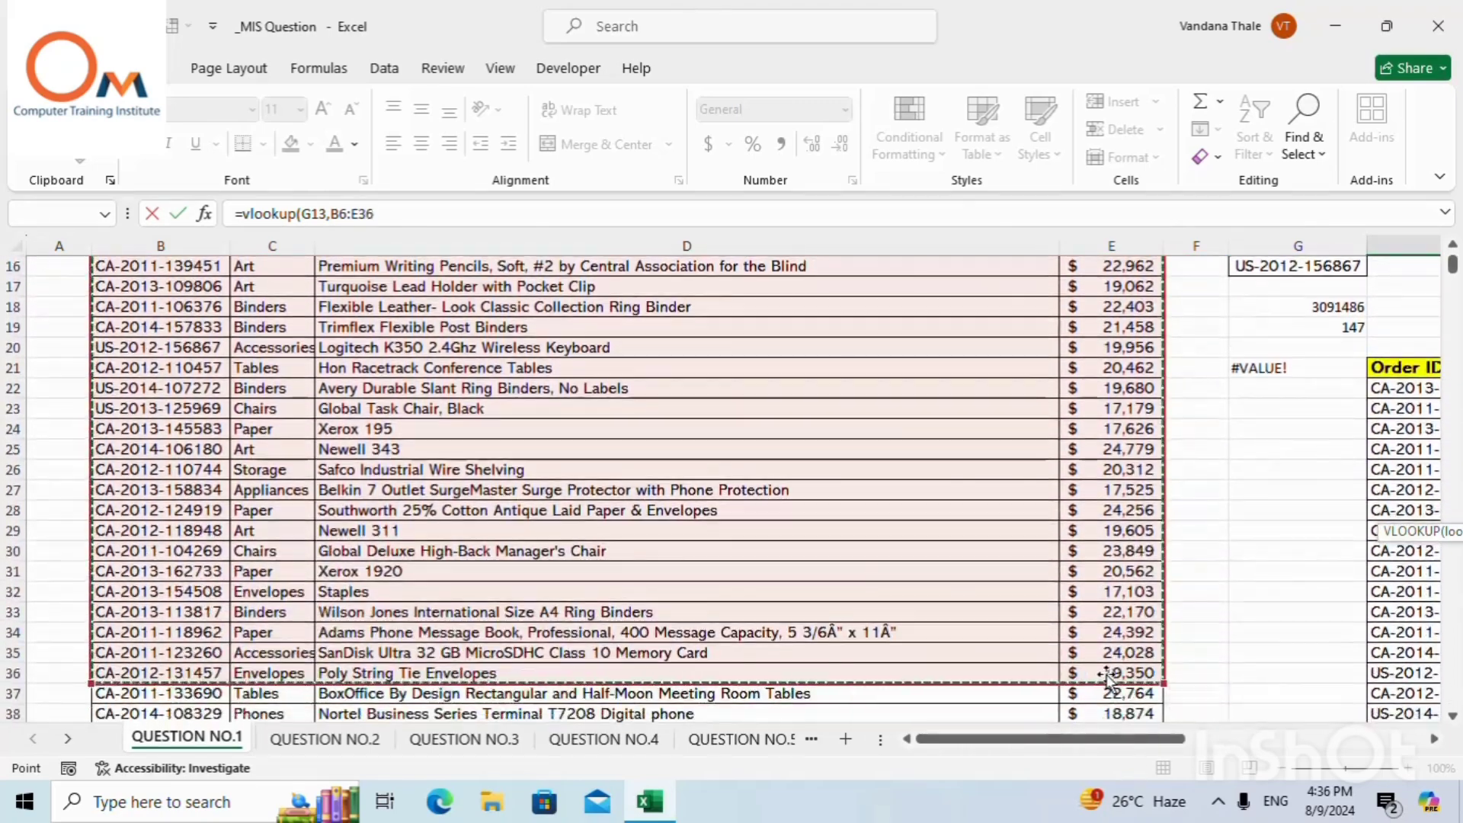
Nest a MATCH function as the column index of the H13 VLOOKUP, with header cell H12 as its lookup value.
left_click_drag(958, 741, 1033, 741)
scroll(593, 513, "up", 5)
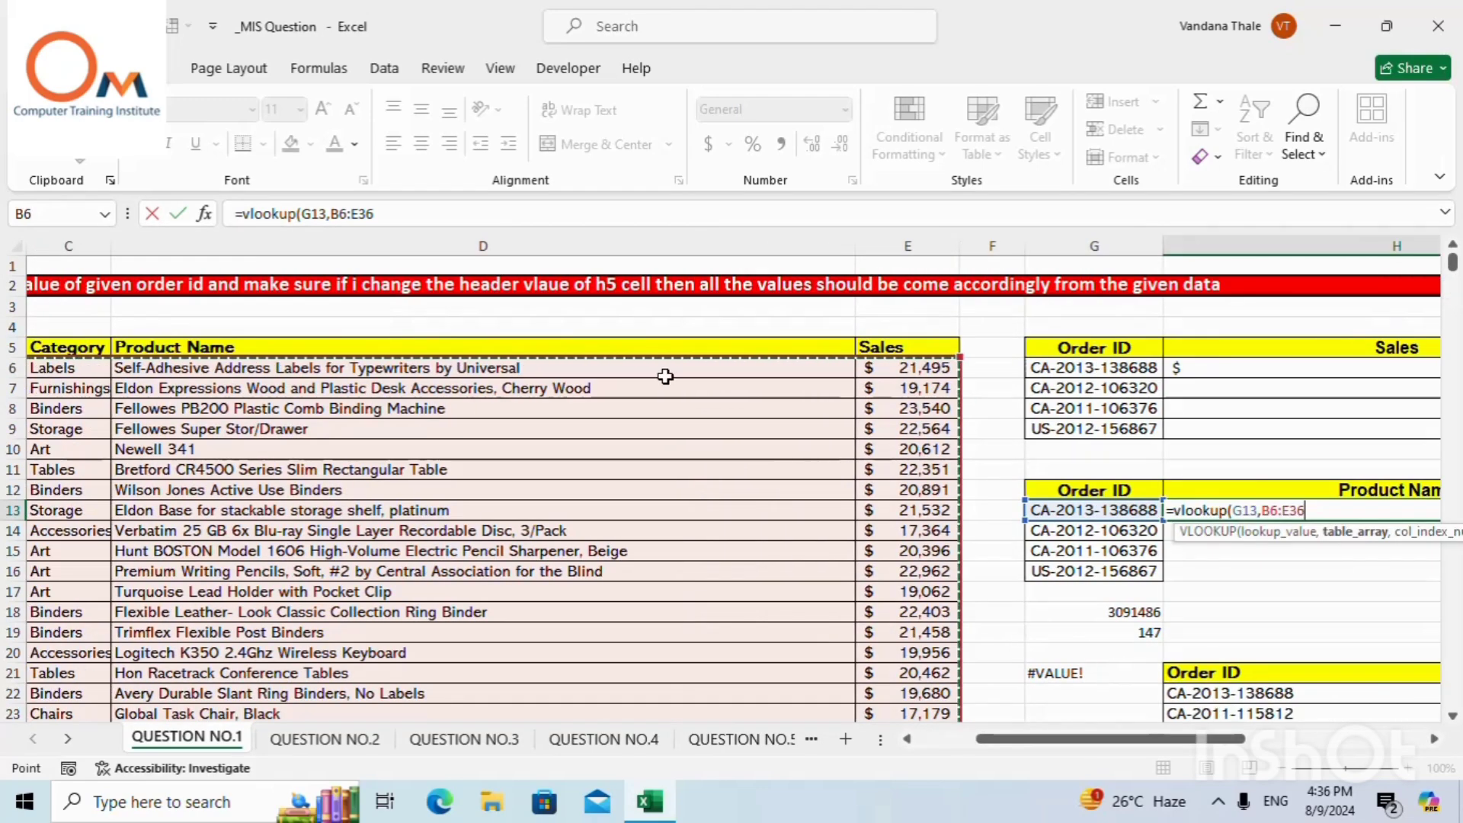
type(",")
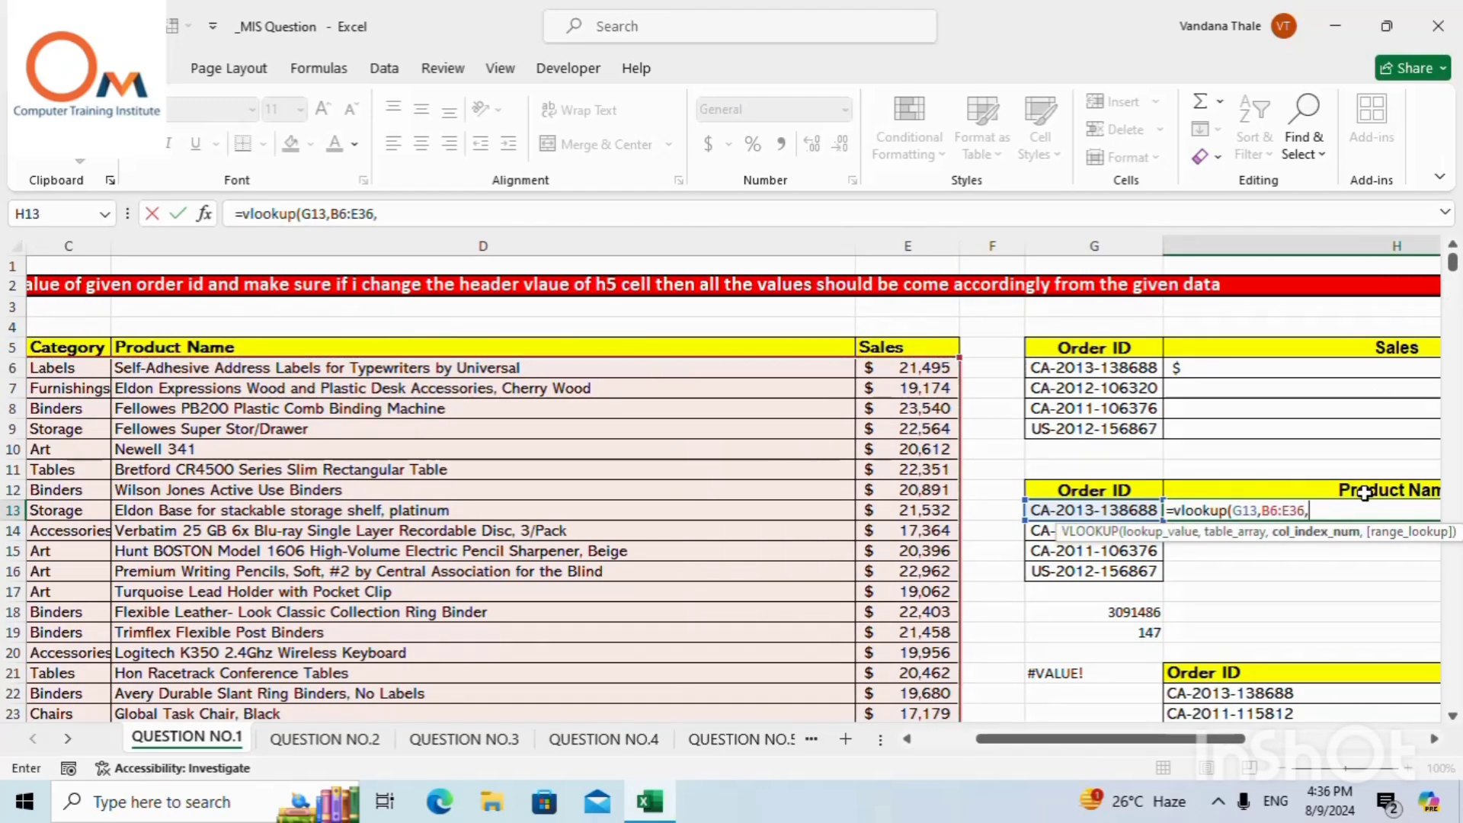
type("match")
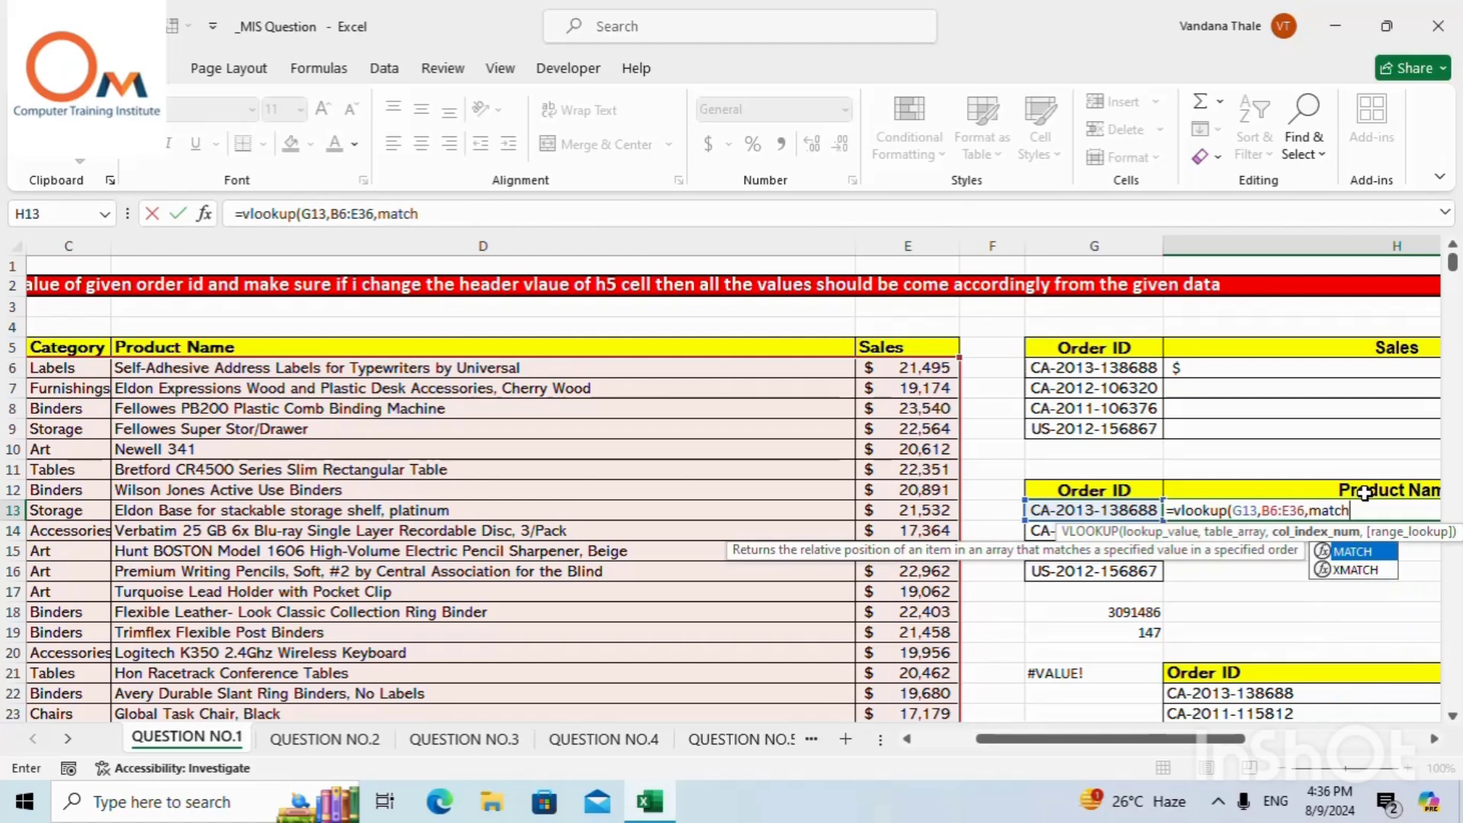
type("(")
left_click(1366, 493)
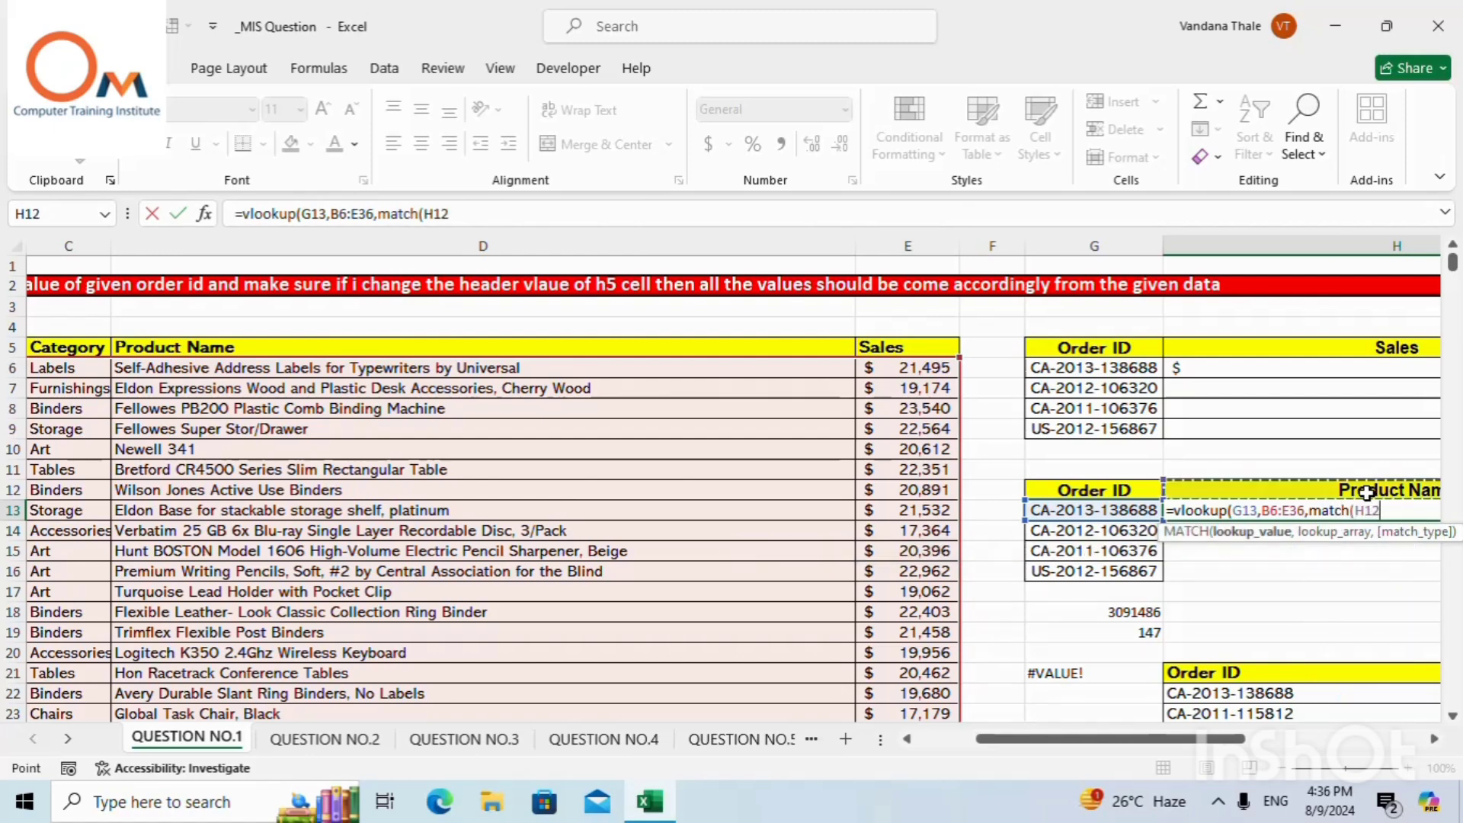
type(",")
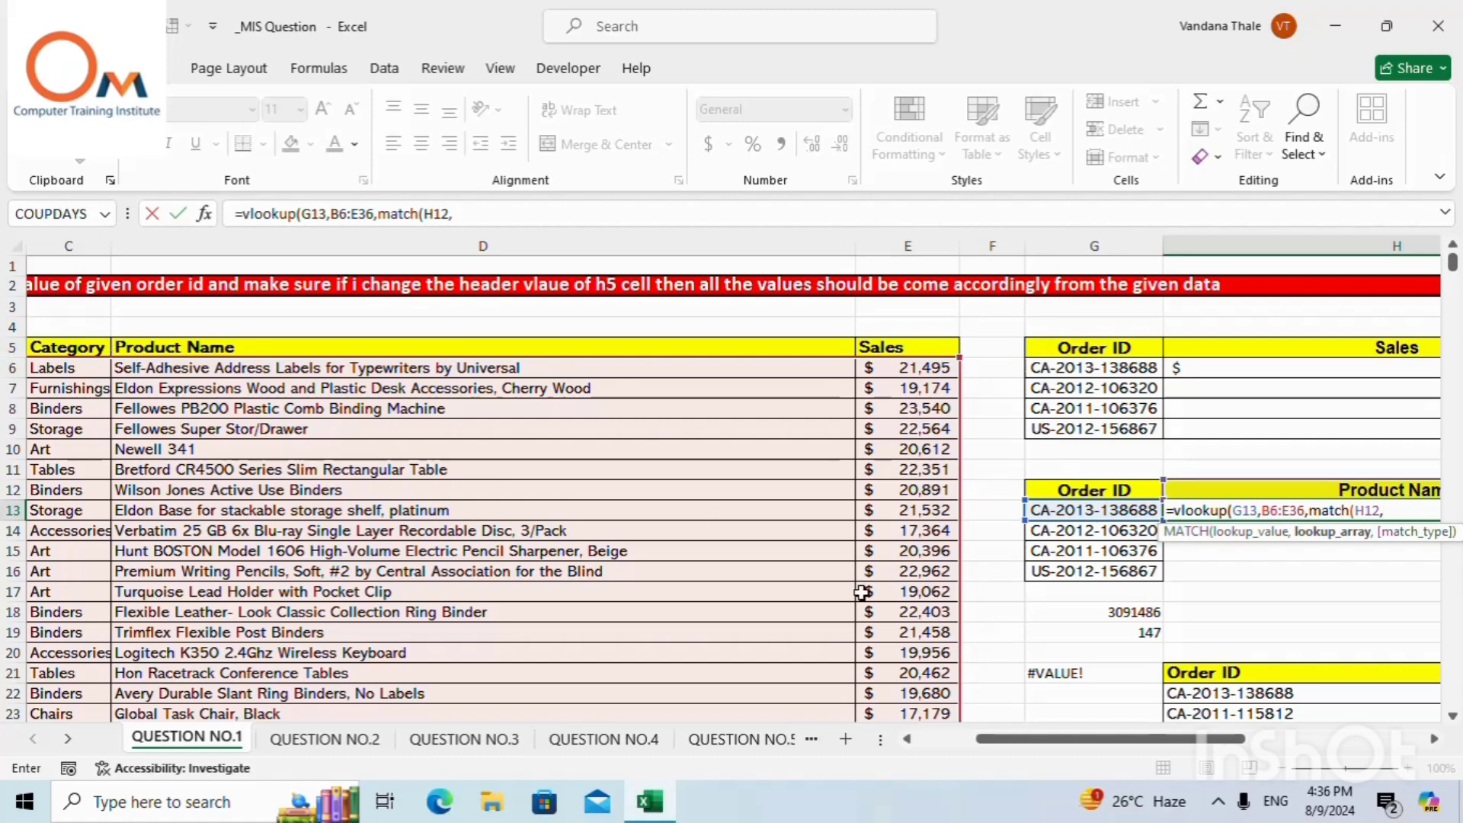
Complete the H13 formula with B5:E5 as the MATCH lookup array and 0 for exact match in both functions.
left_click(919, 740)
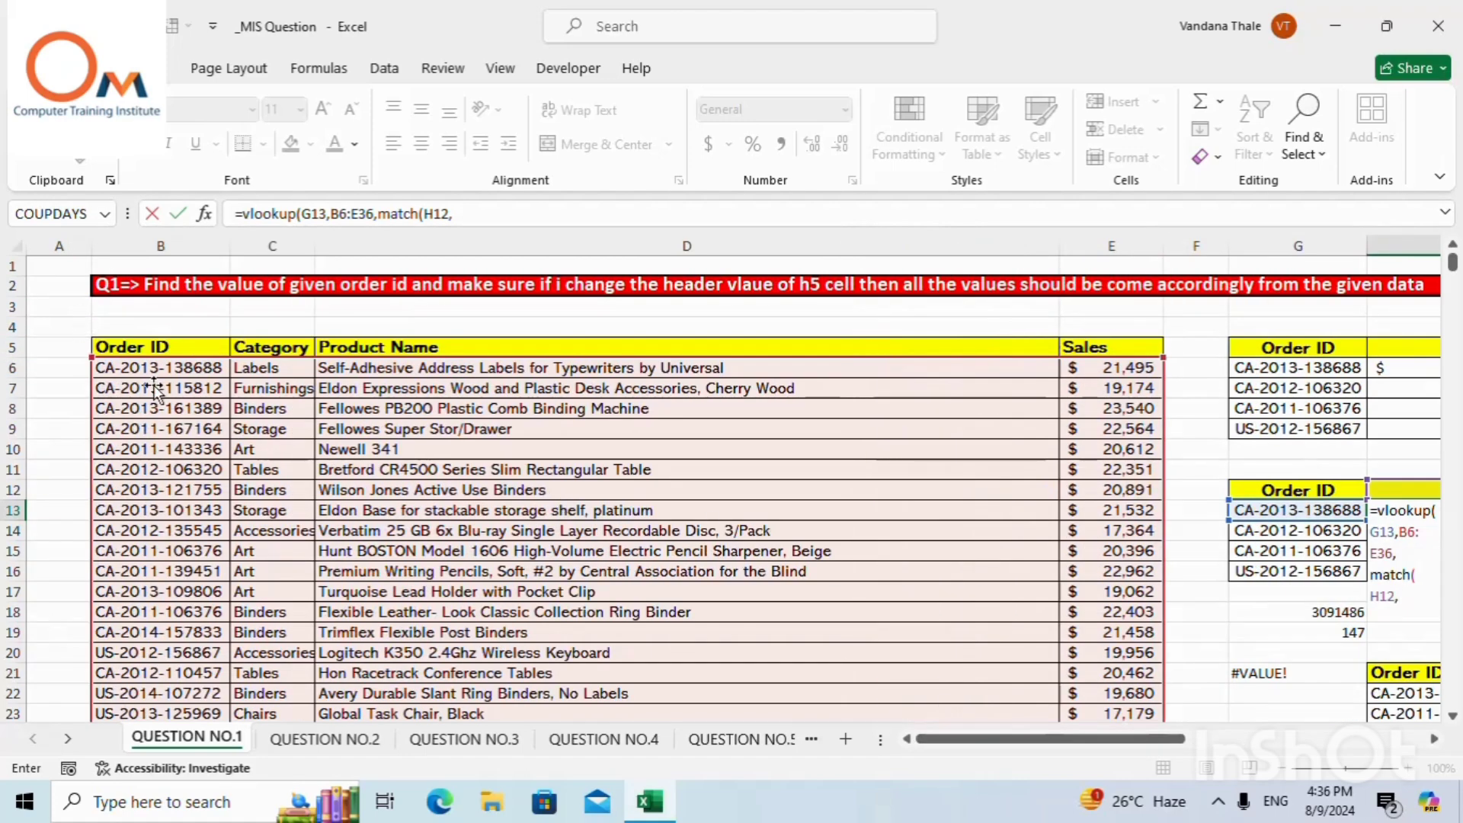
left_click_drag(175, 347, 1110, 336)
type(",0),")
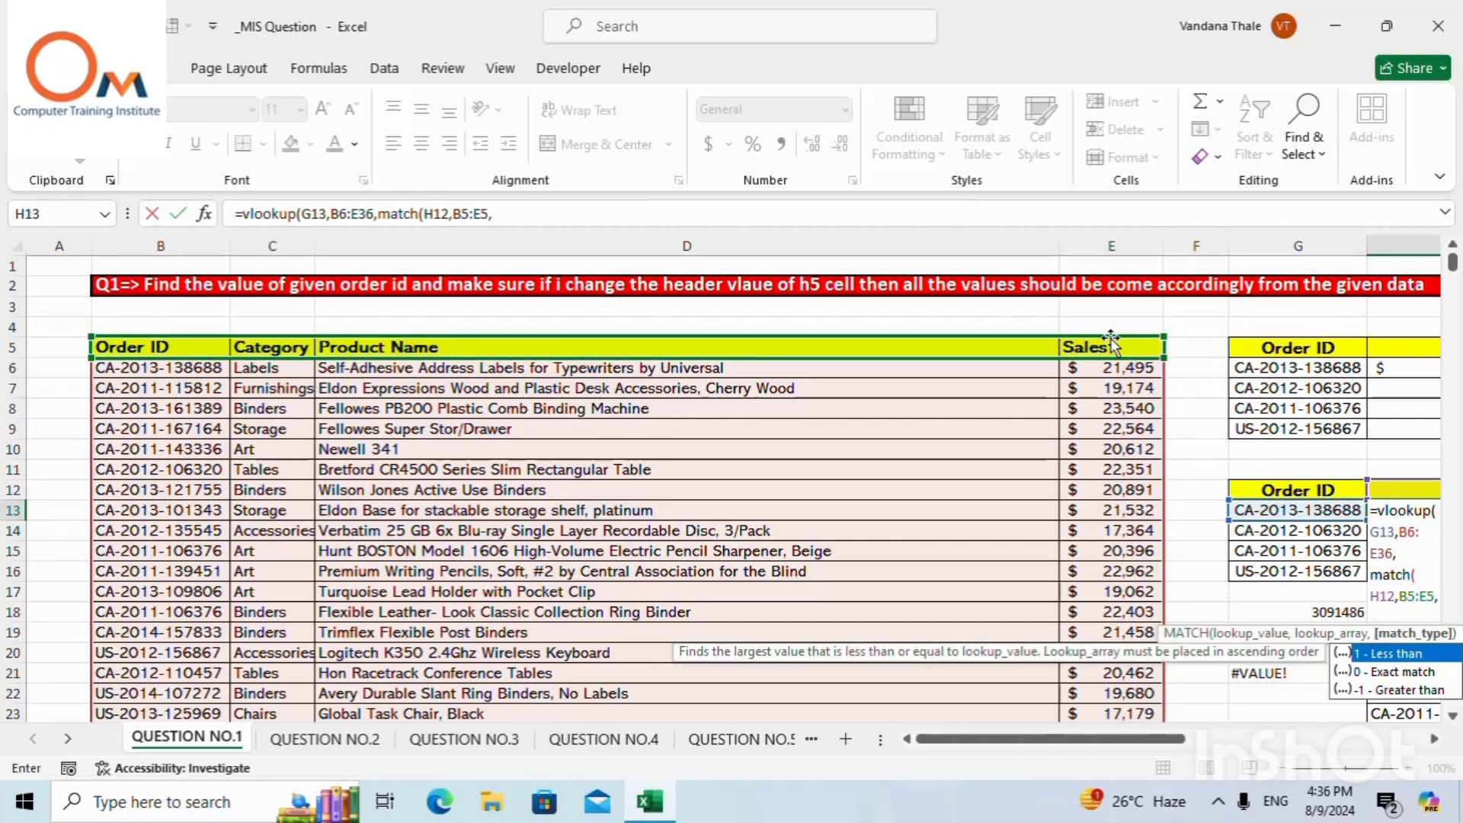
type("0")
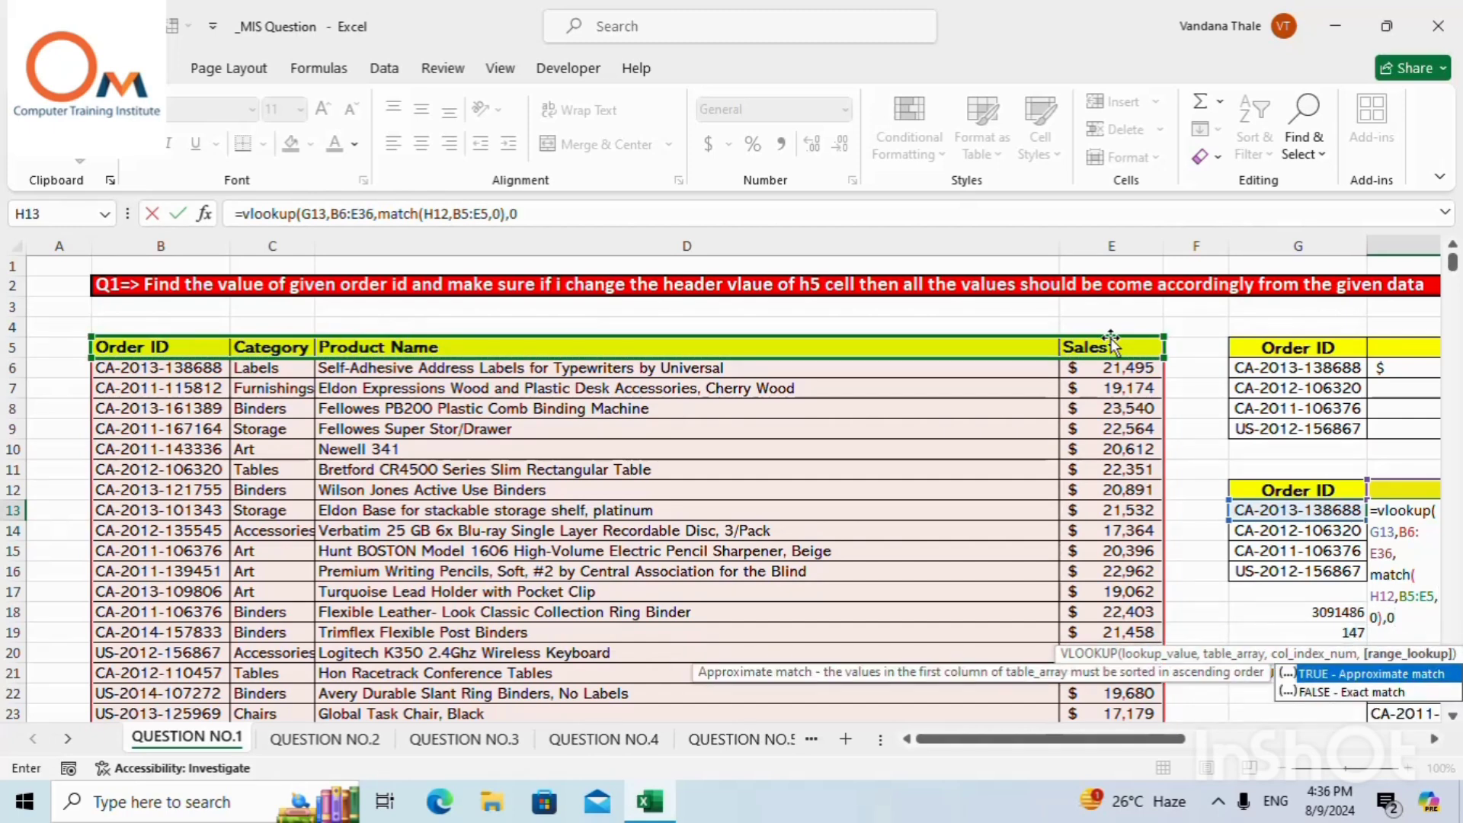
type(")")
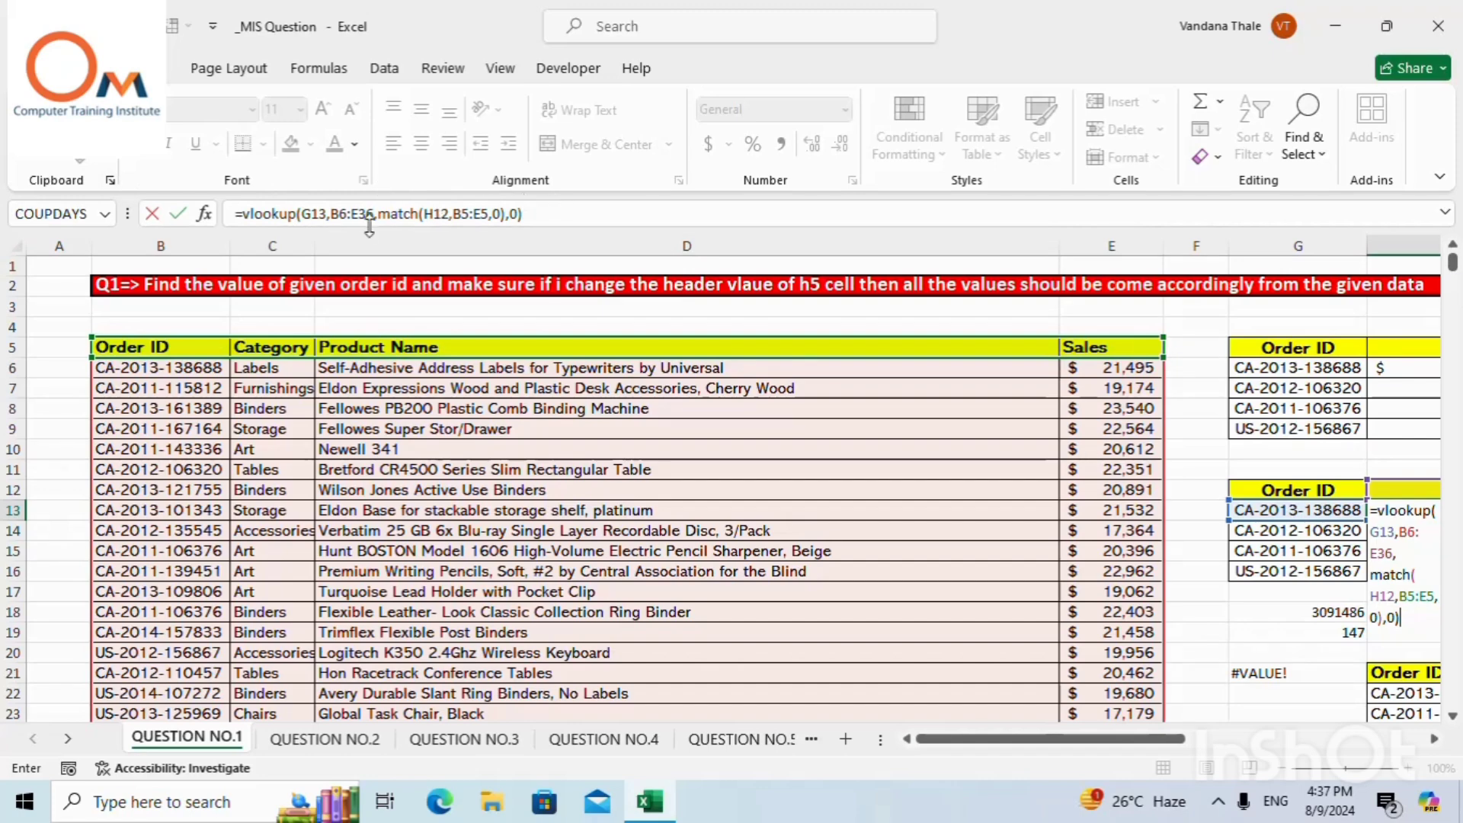
Make the ranges in the H13 formula absolute as $B$6:$E$36 and $B$5:$E$5, and enter the formula.
left_click(343, 213)
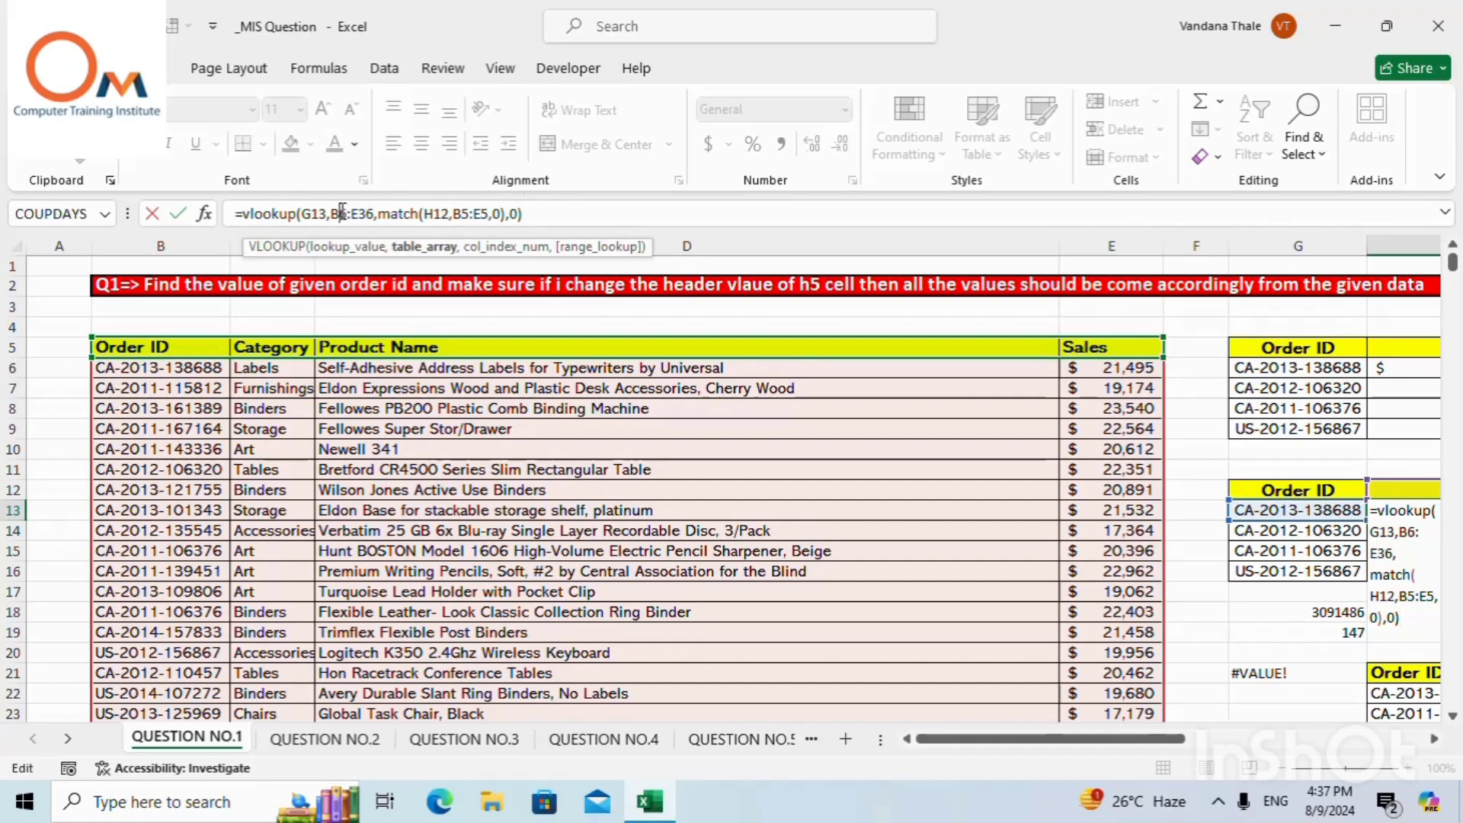
key("F4")
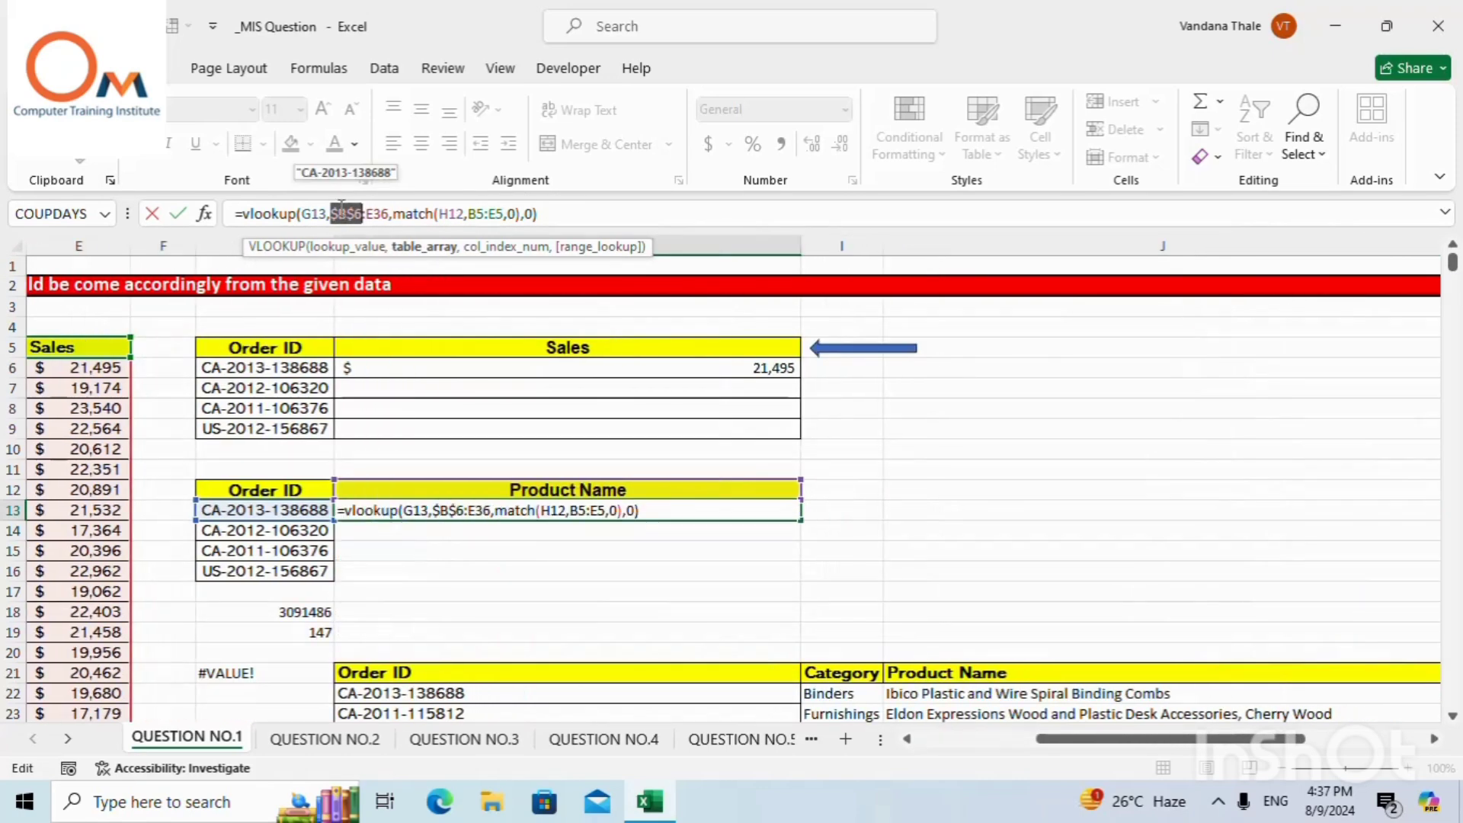
left_click(379, 212)
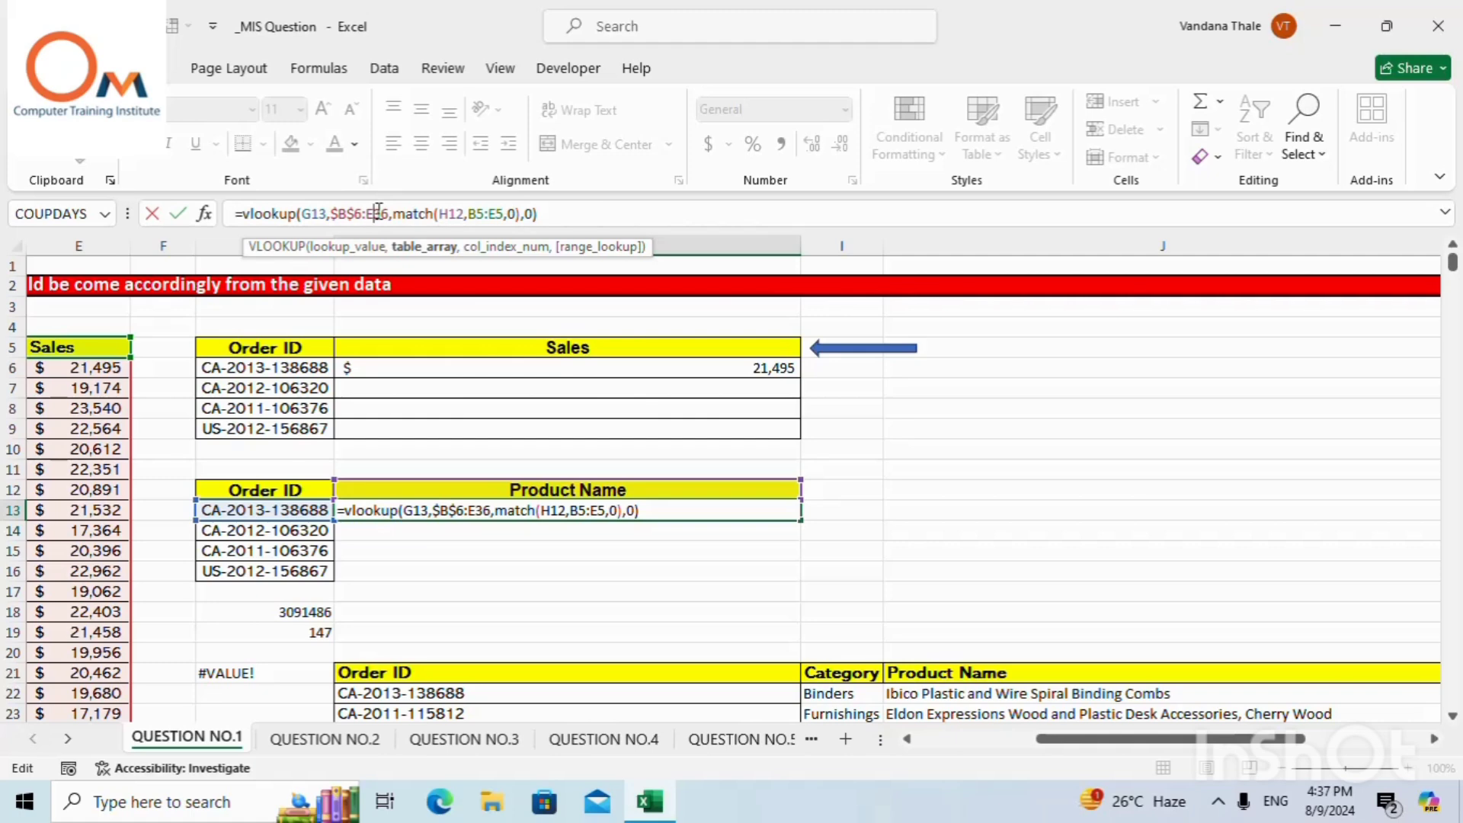
key("F4")
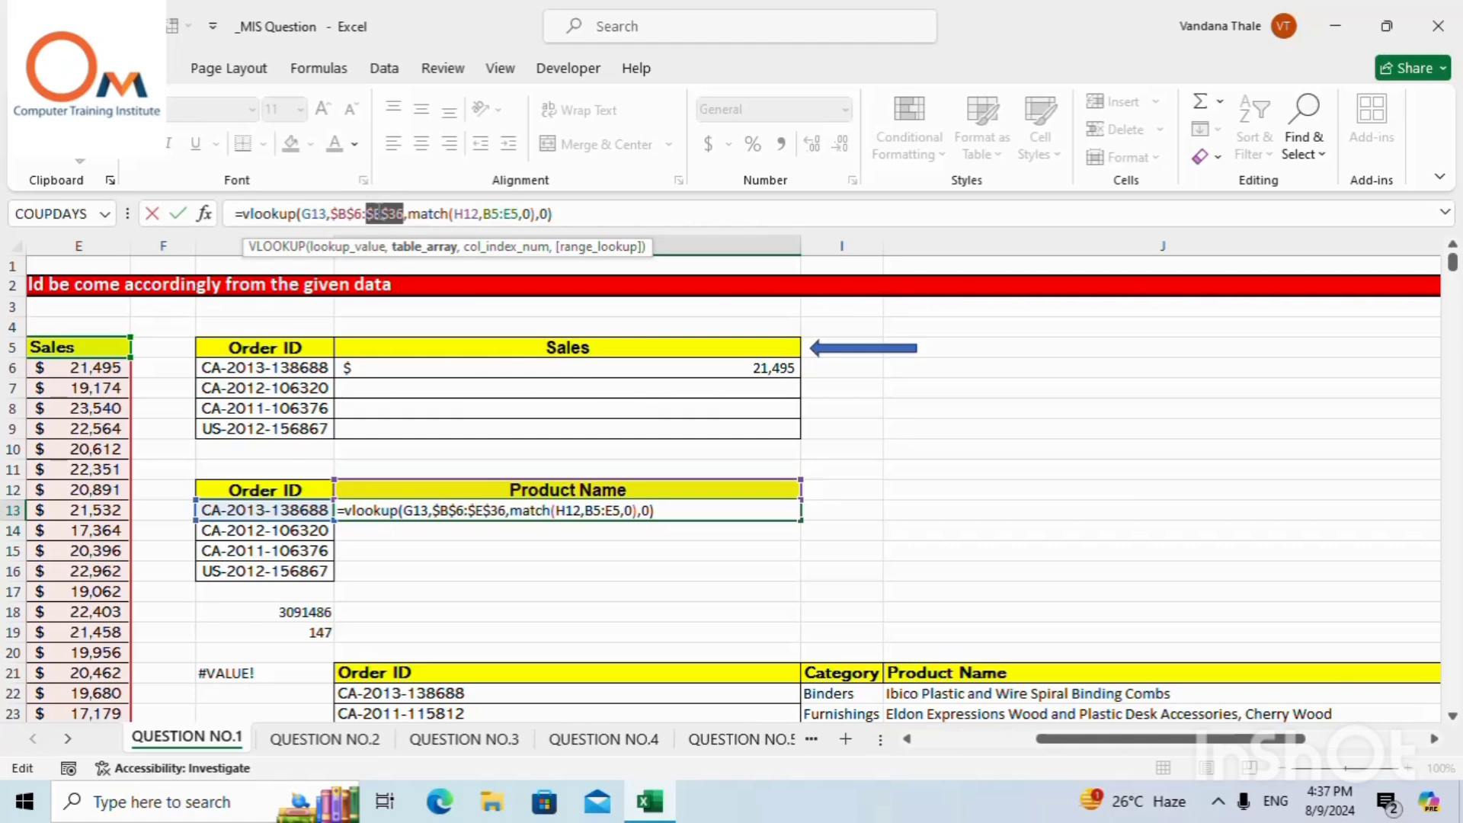
left_click(490, 211)
key("F4")
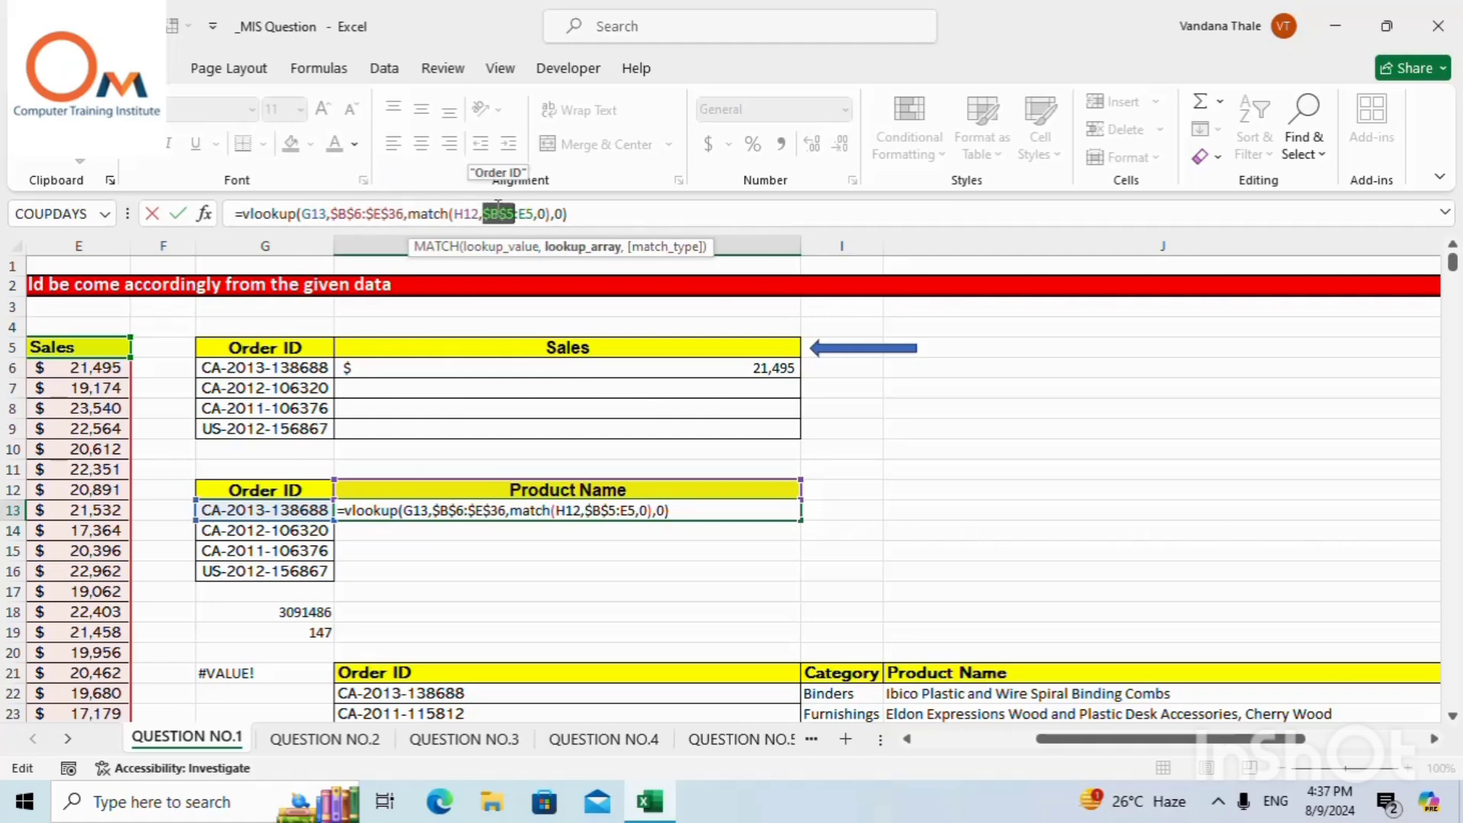
left_click(524, 213)
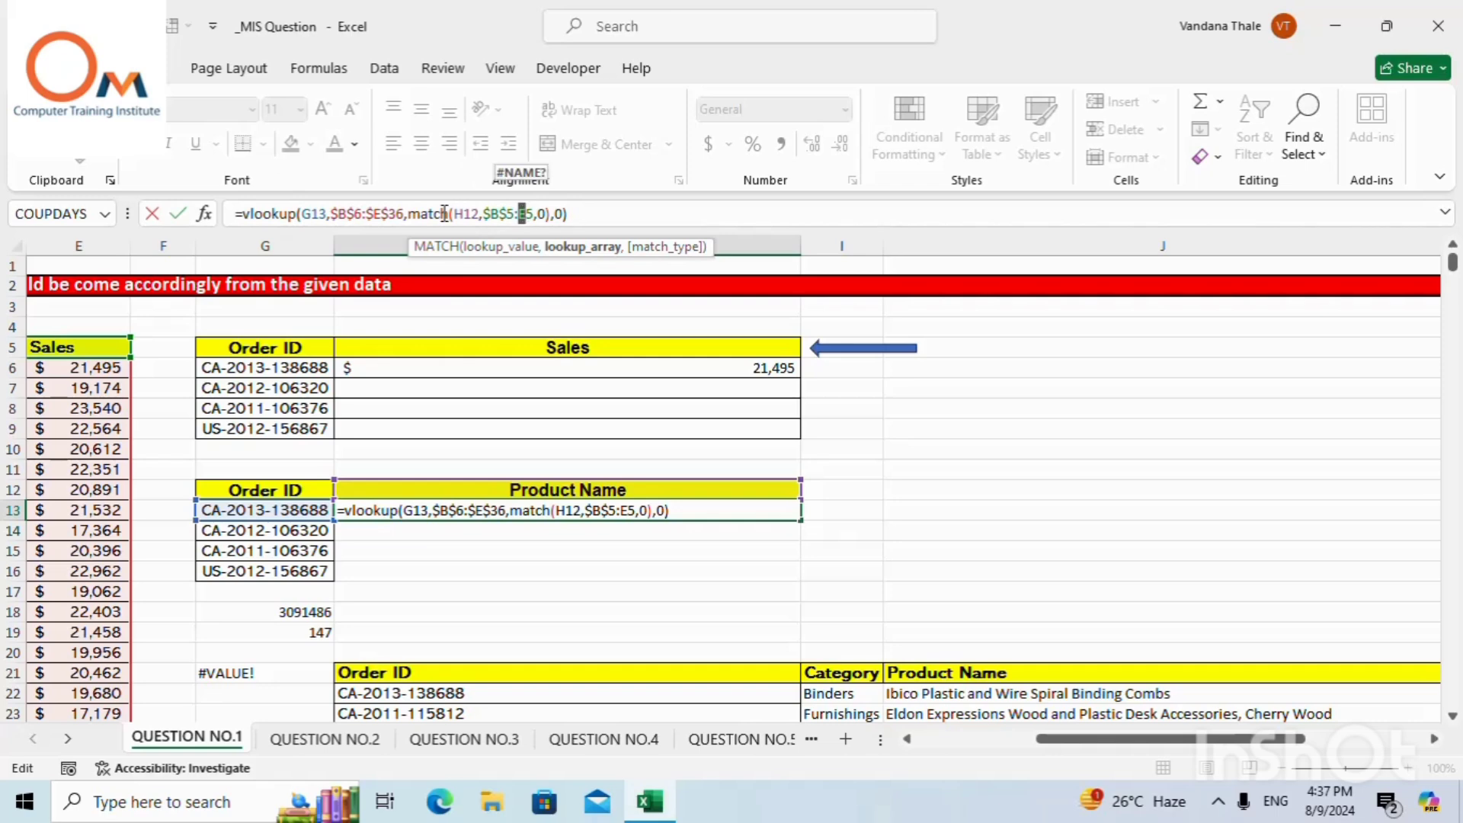
key("F5")
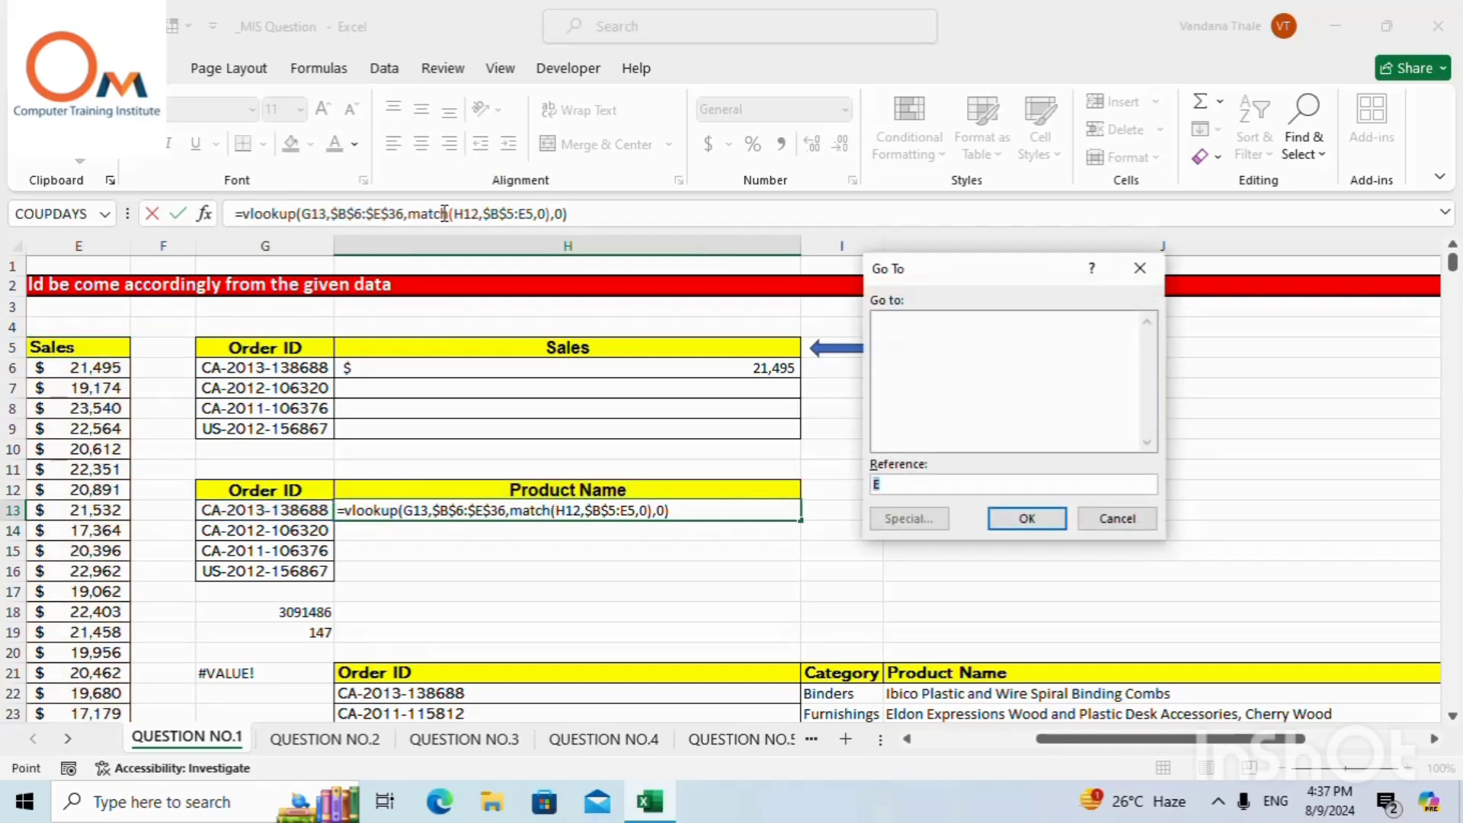
key("Escape")
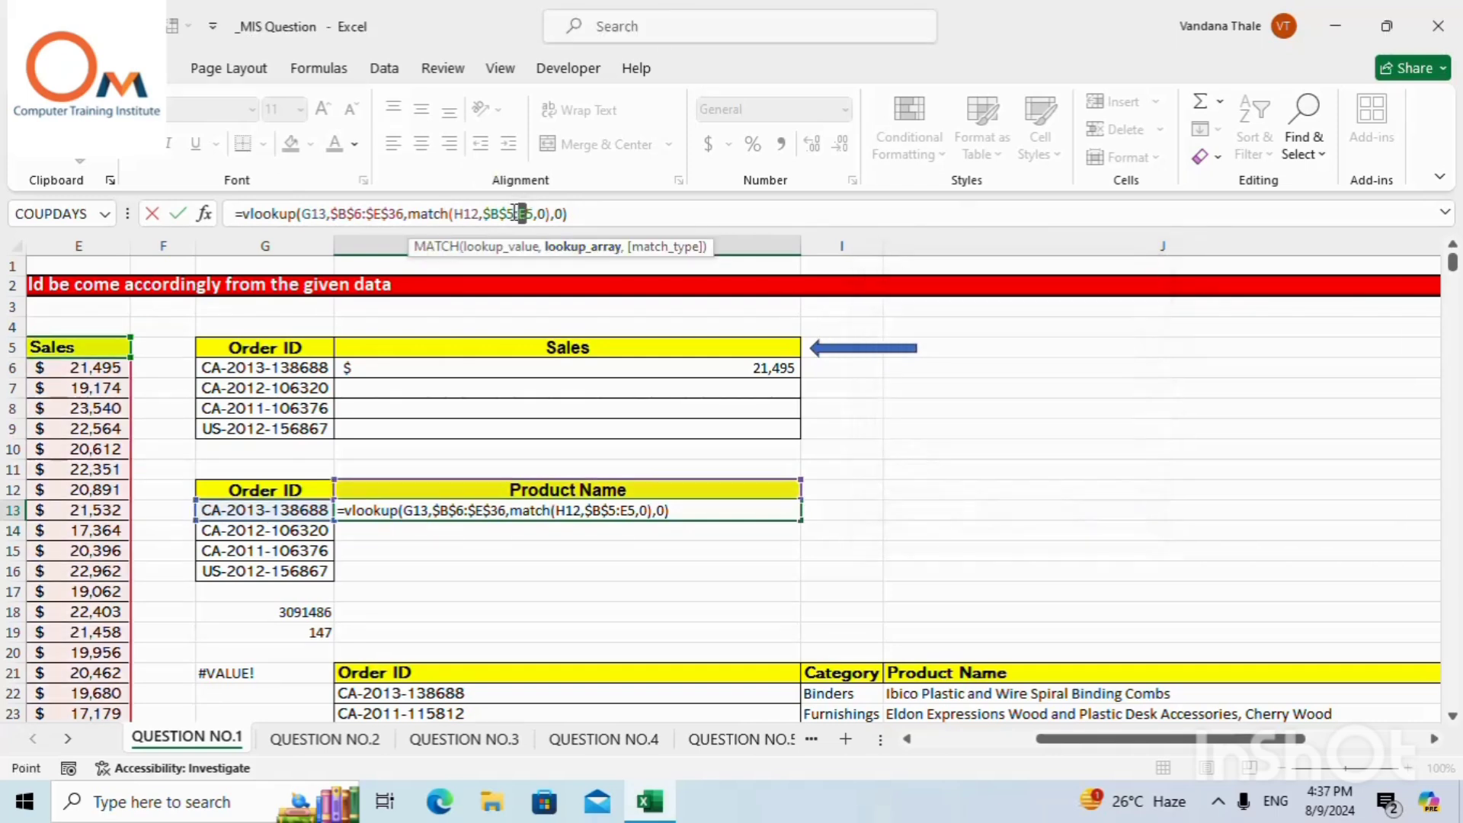
key("F4")
key("Return")
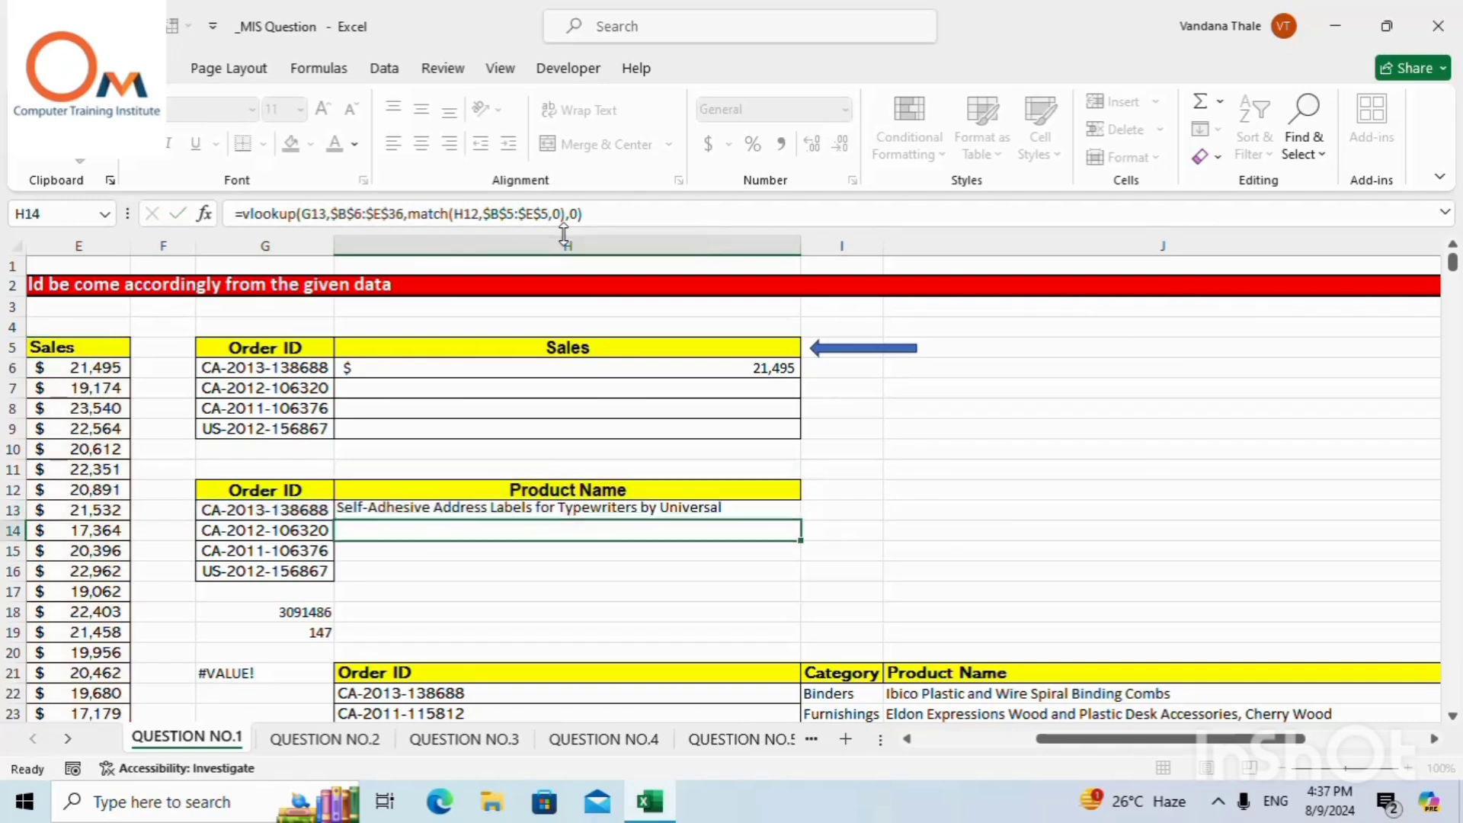
Fill the H13 formula down to H16 and open the H14 copy to check its references.
left_click(463, 508)
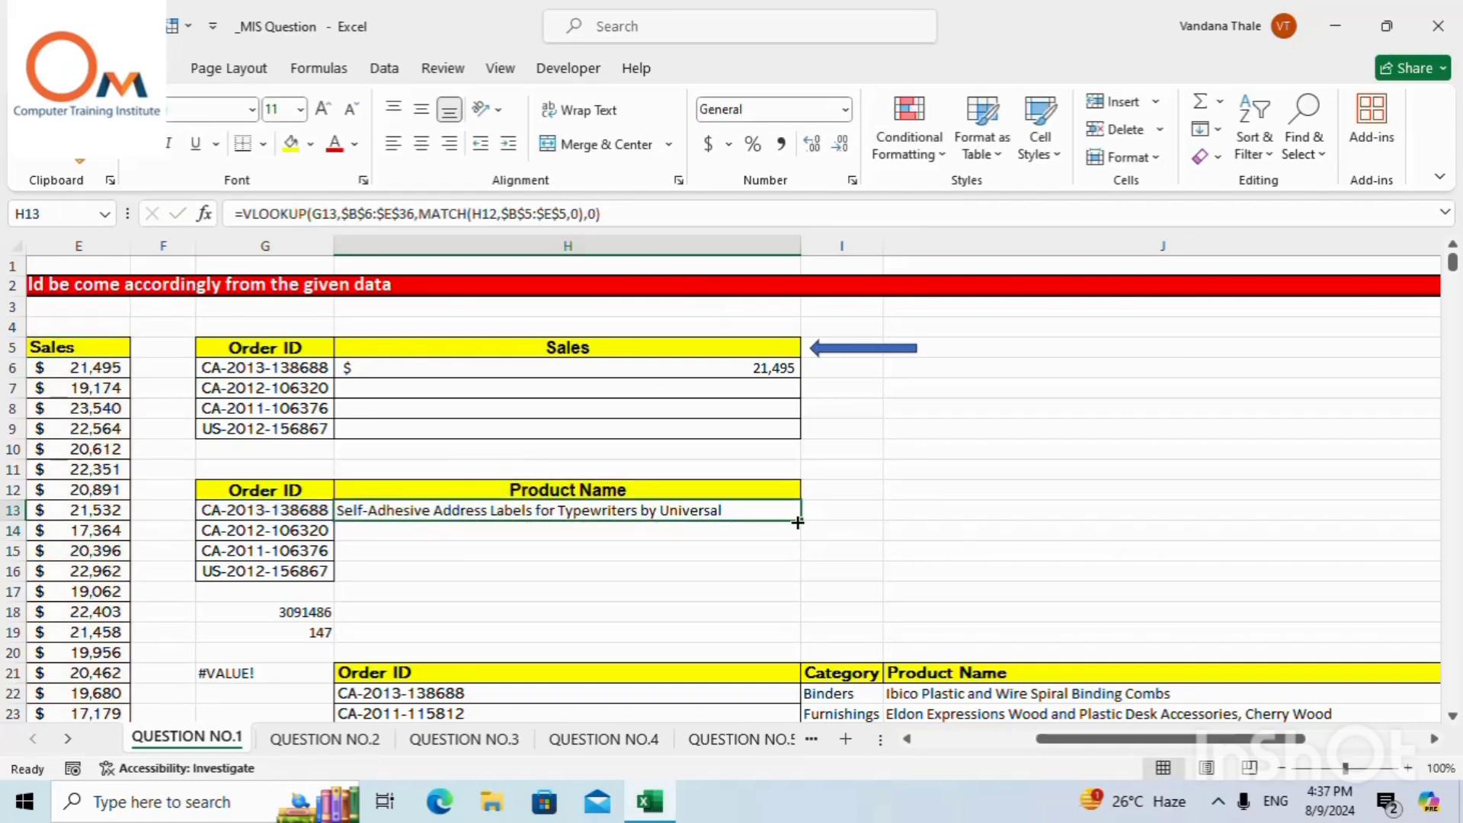
left_click_drag(801, 521, 801, 584)
left_click(662, 537)
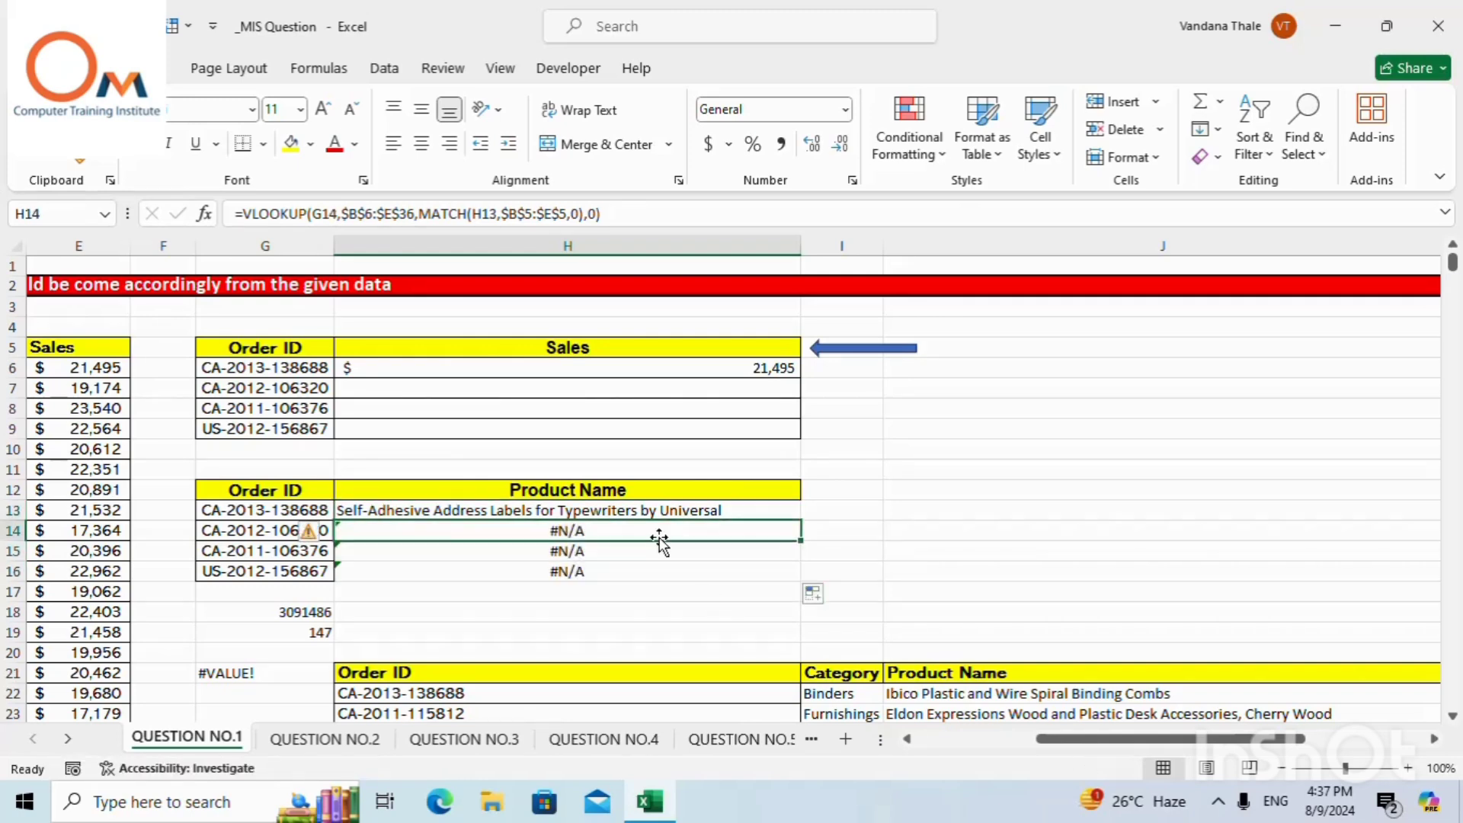
double_click(666, 536)
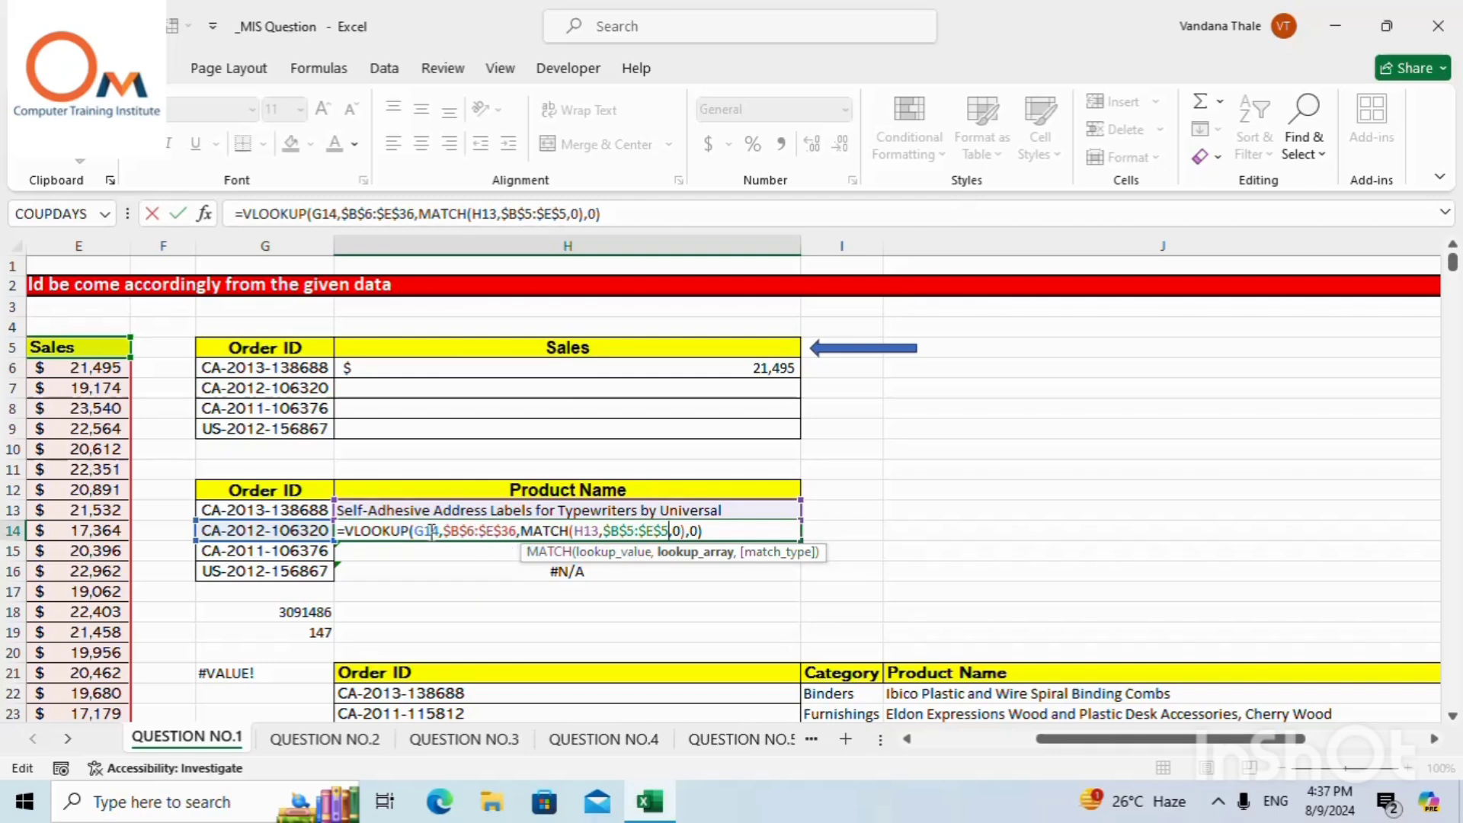
Make the MATCH lookup value in the H13 formula absolute as $H$12 and fill the formula down to H16.
left_click(531, 506)
double_click(621, 508)
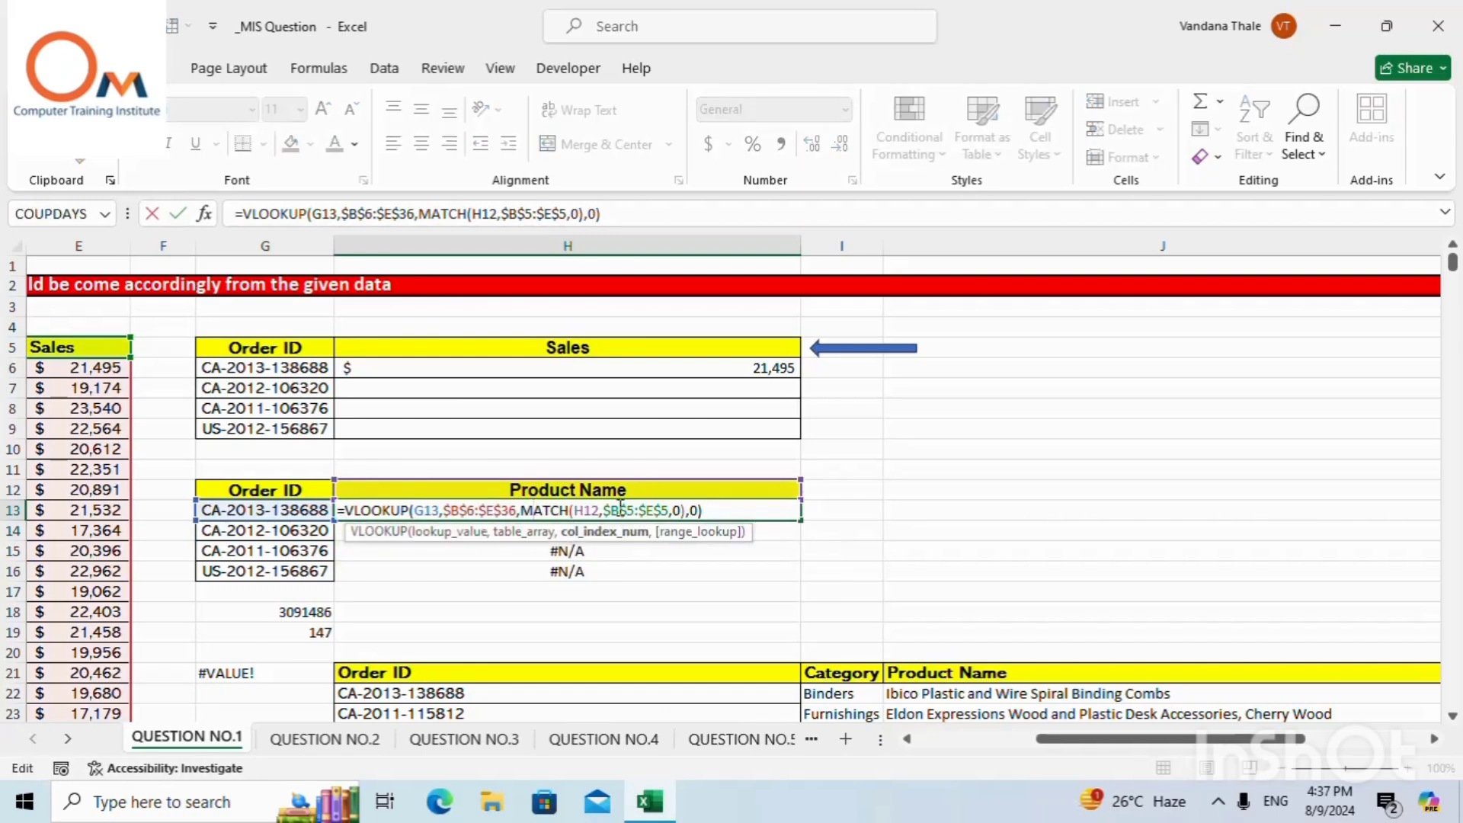
left_click(587, 511)
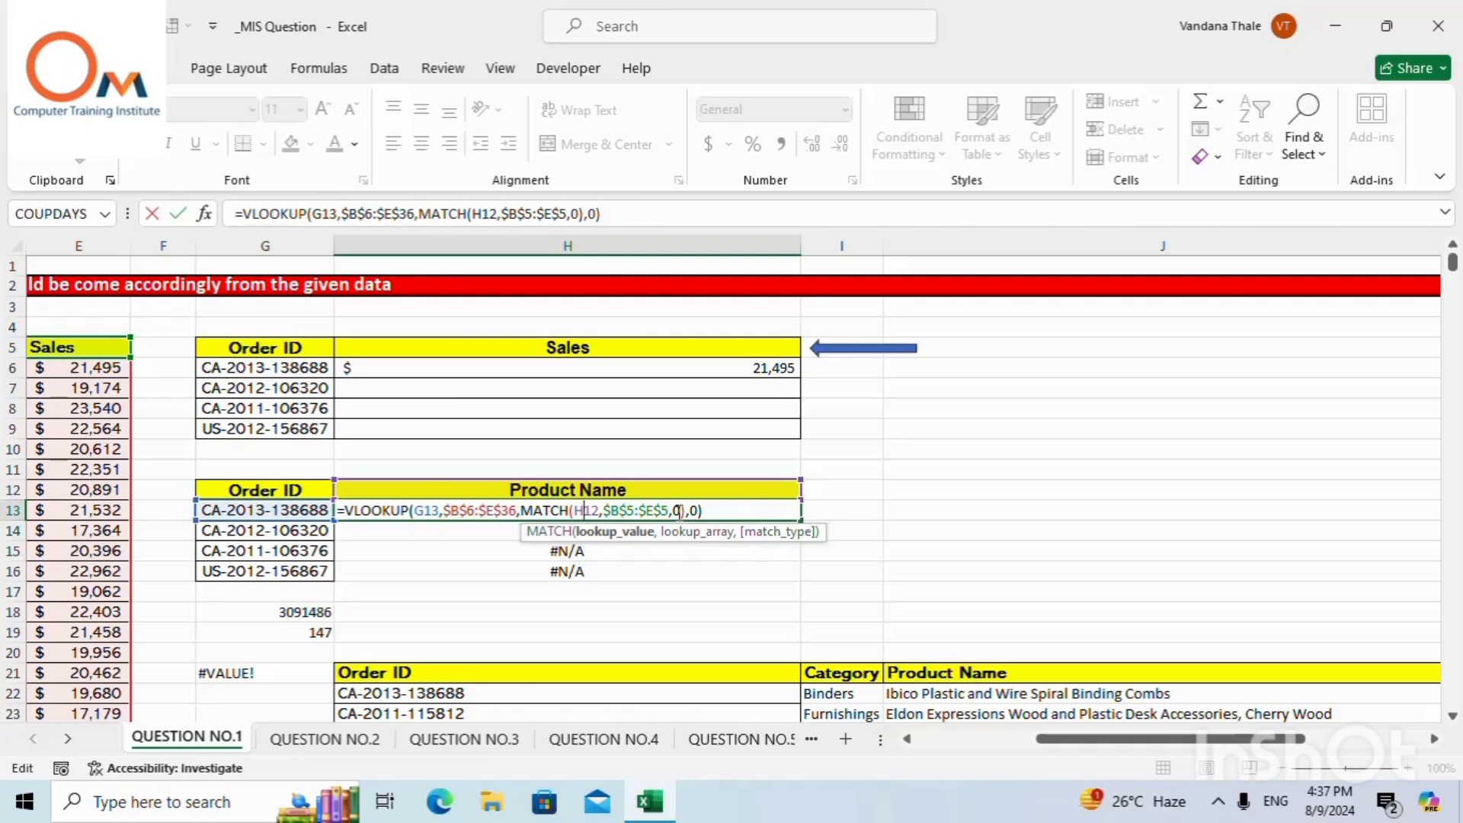
key("F4")
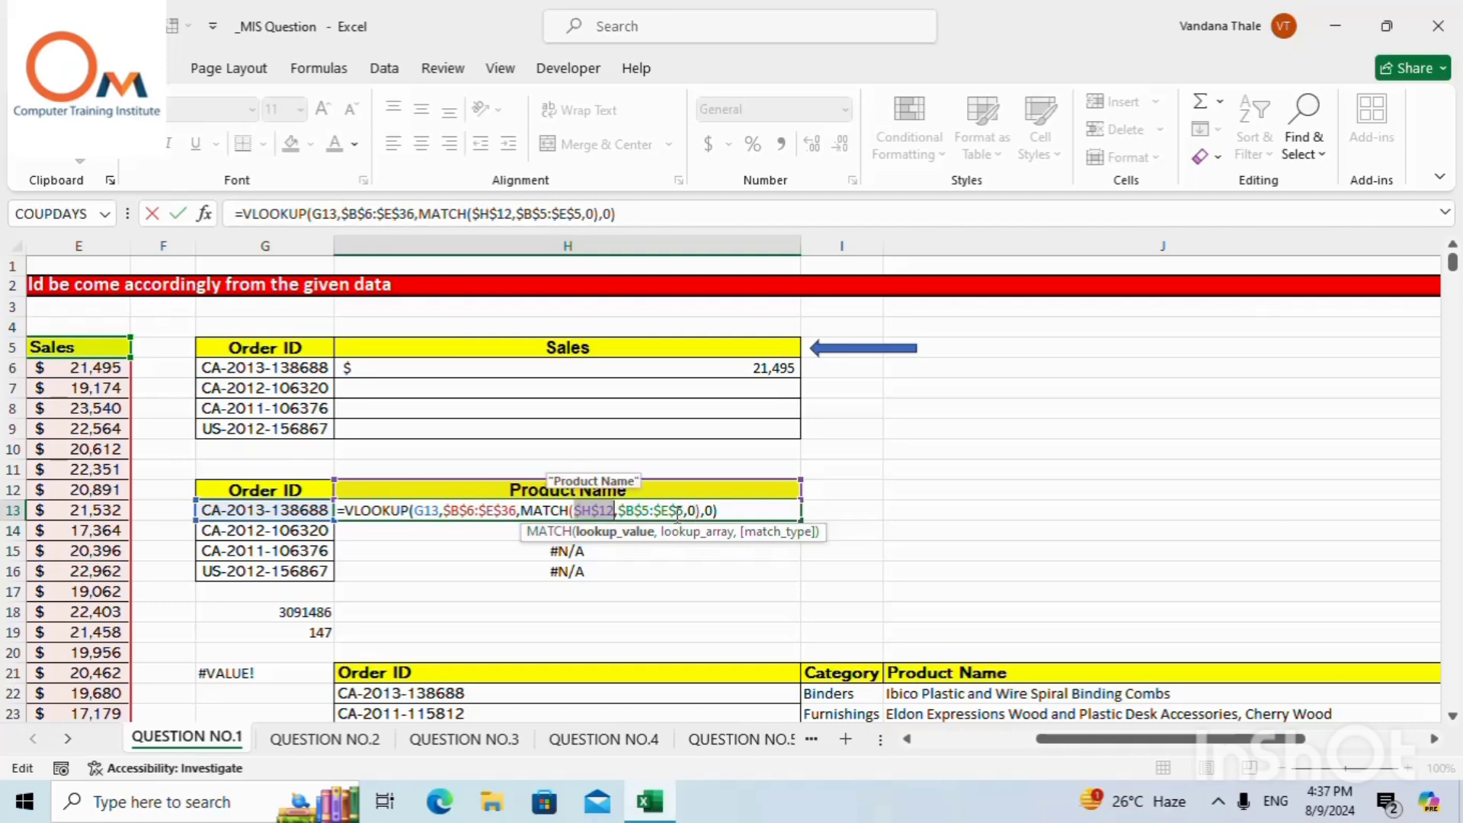
left_click(435, 512)
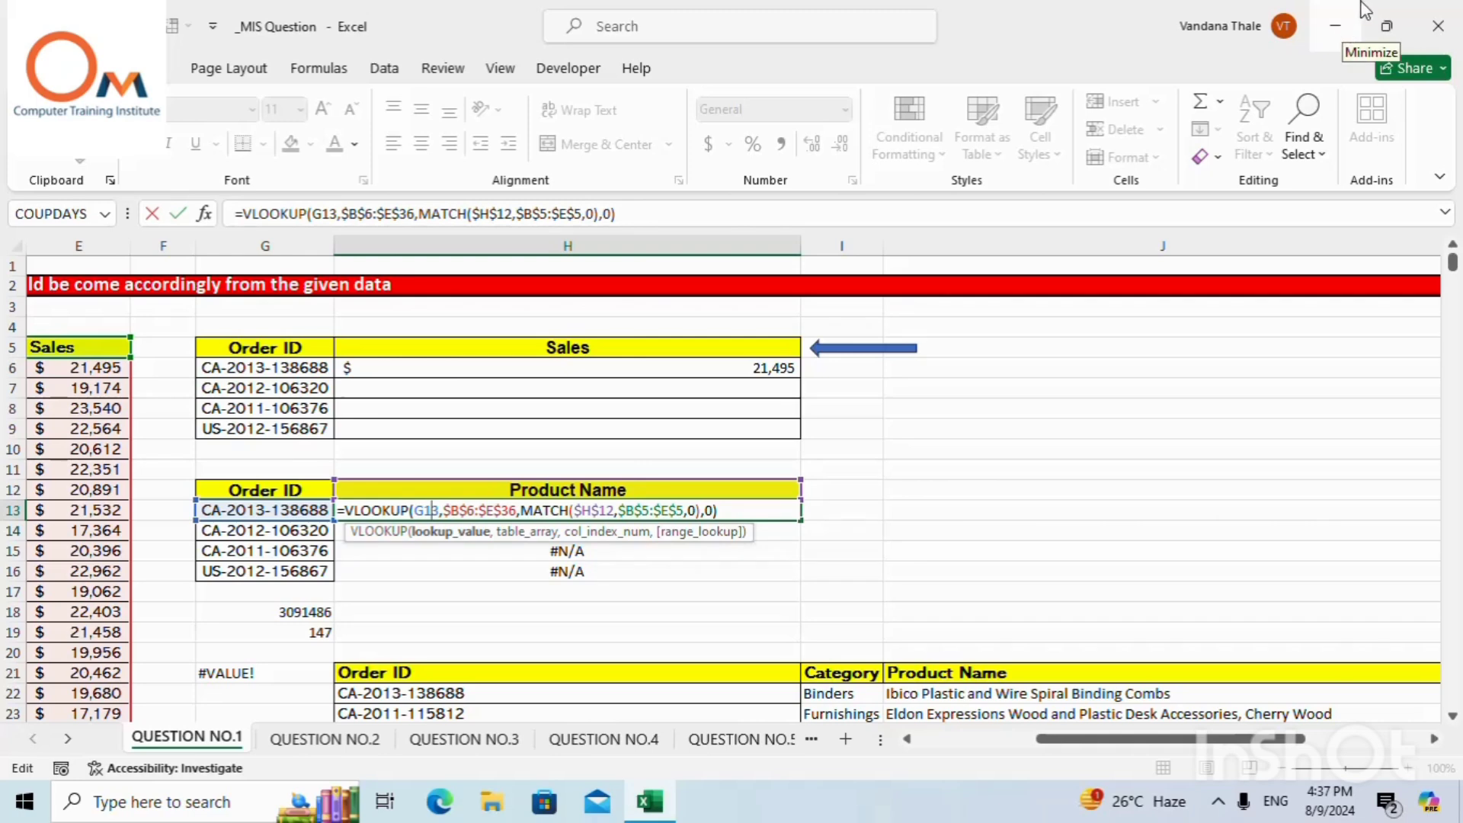
key("Return")
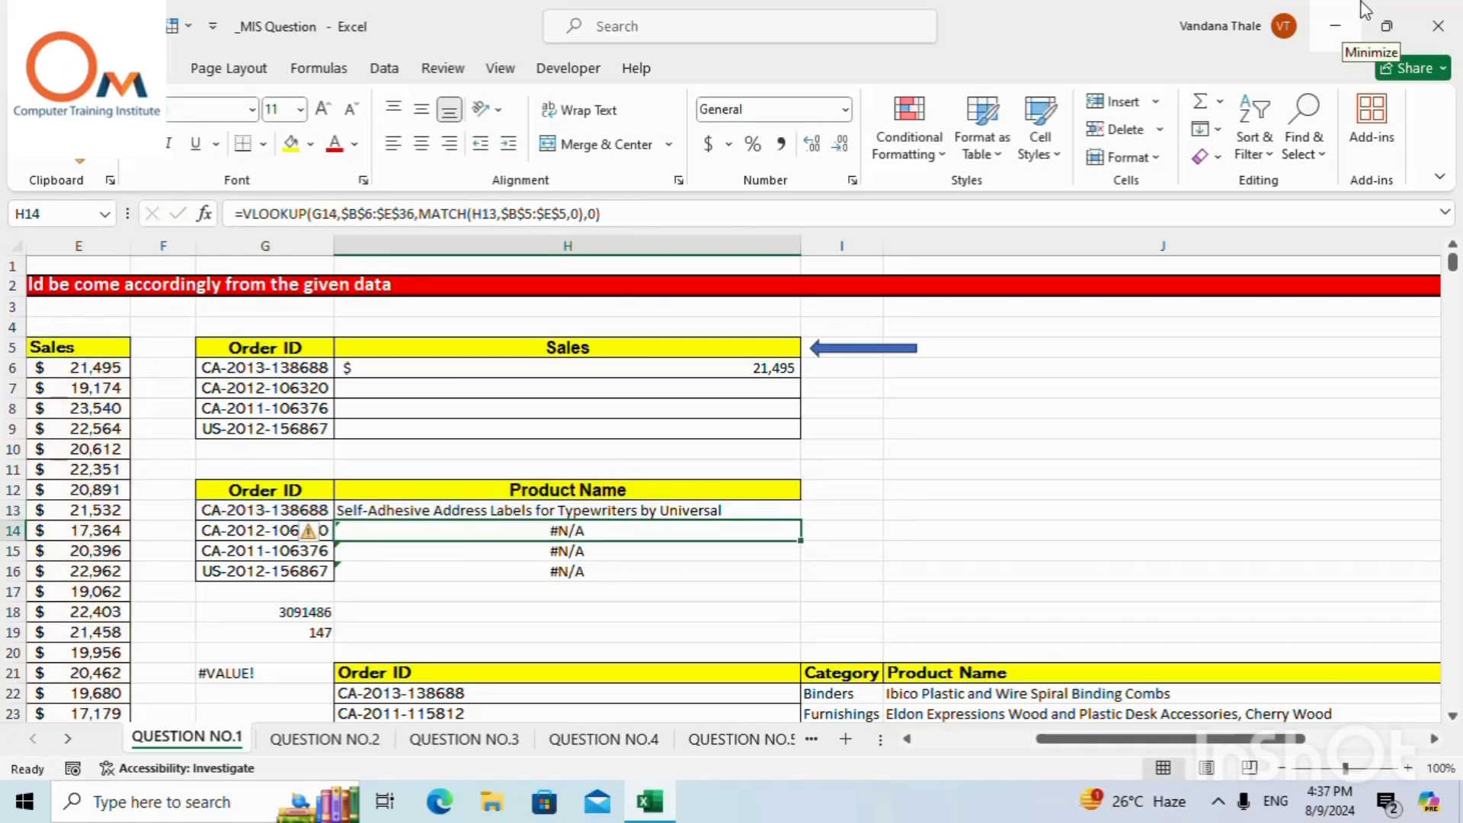
left_click(702, 512)
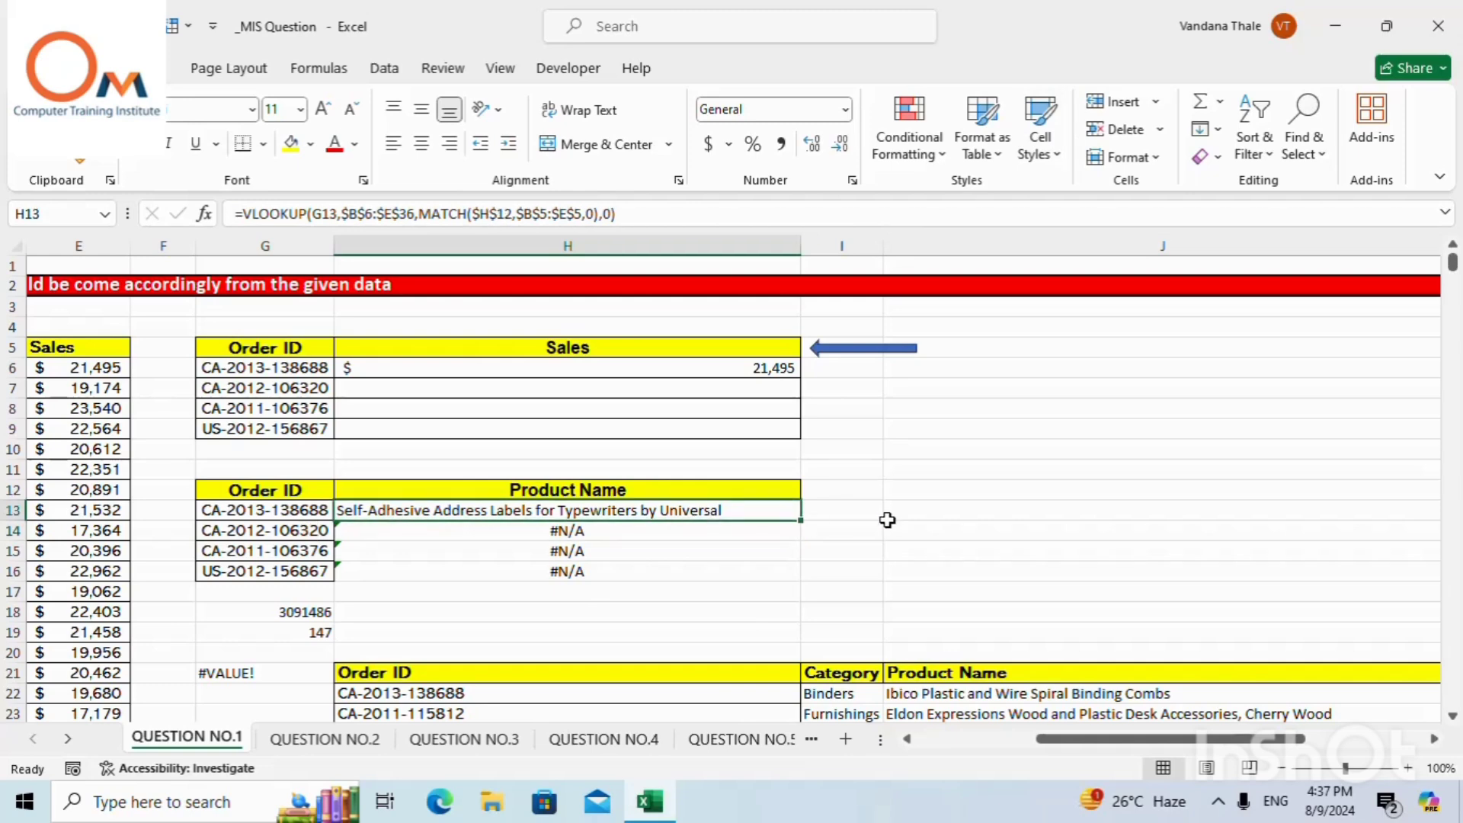
left_click_drag(800, 520, 802, 589)
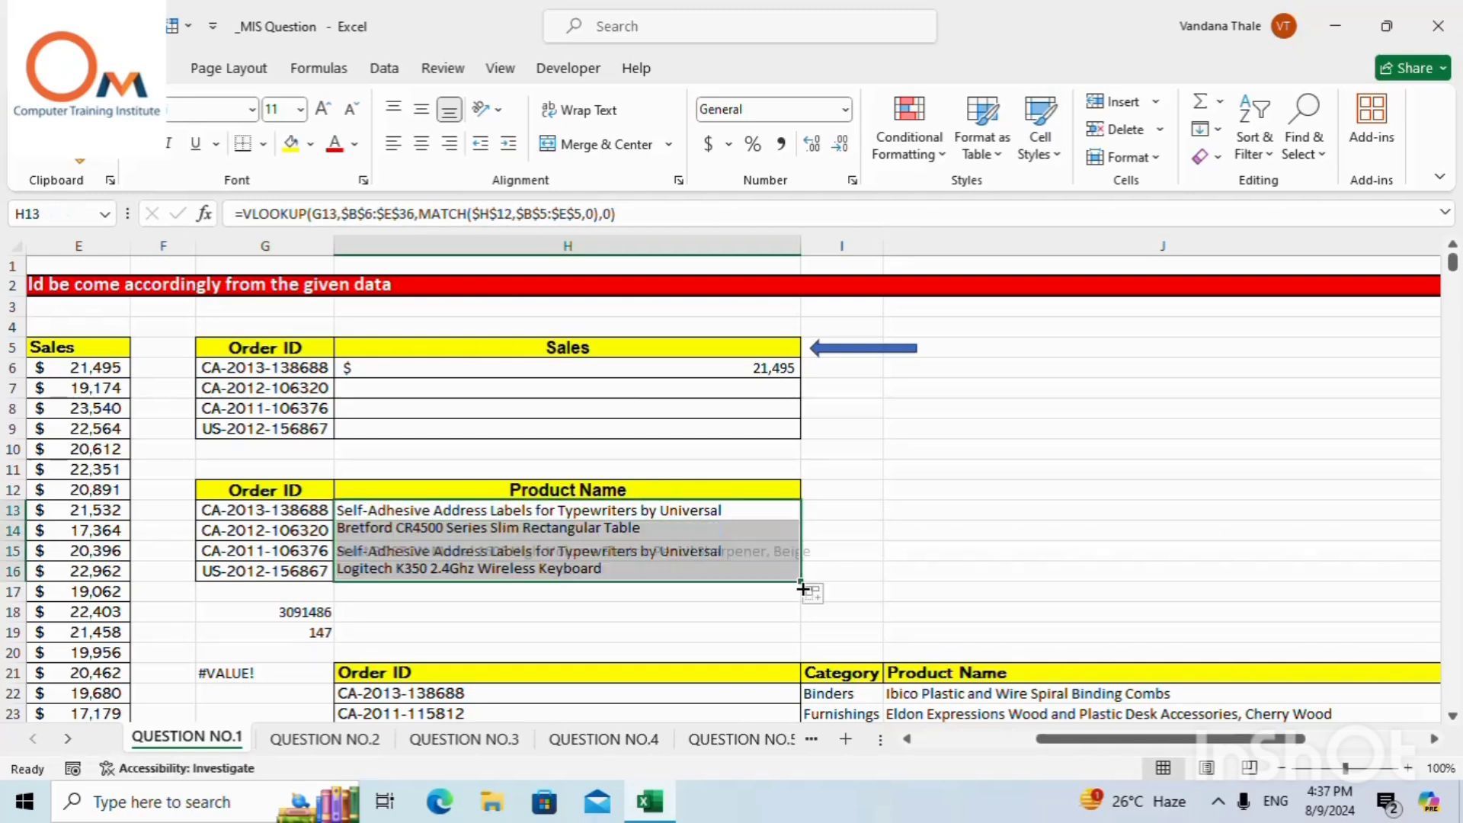
Check the product names in H14:H16 and examine the cell references in the H14 formula.
left_click(320, 533)
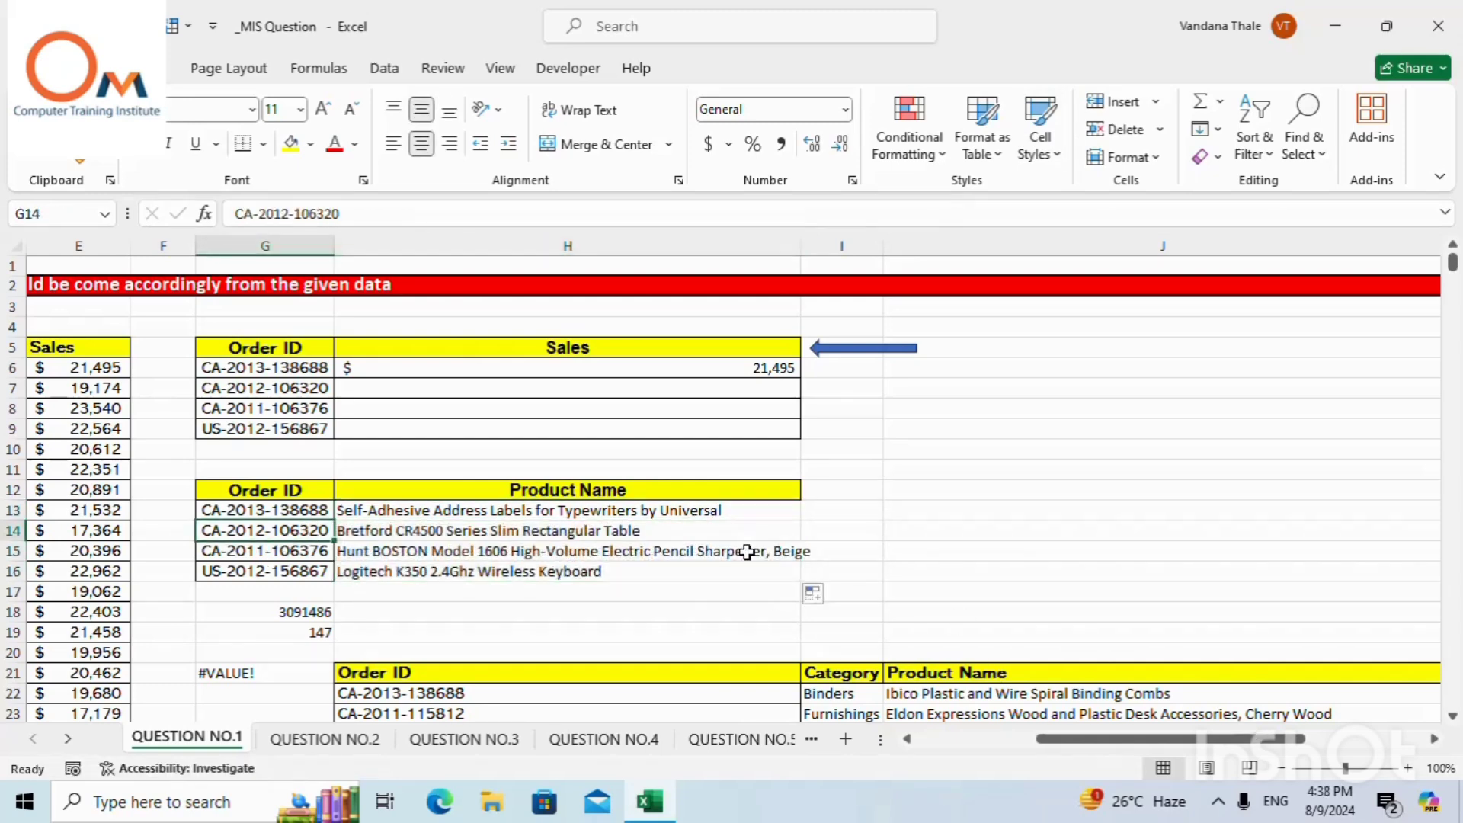
left_click(632, 531)
key("Down")
key("Down")
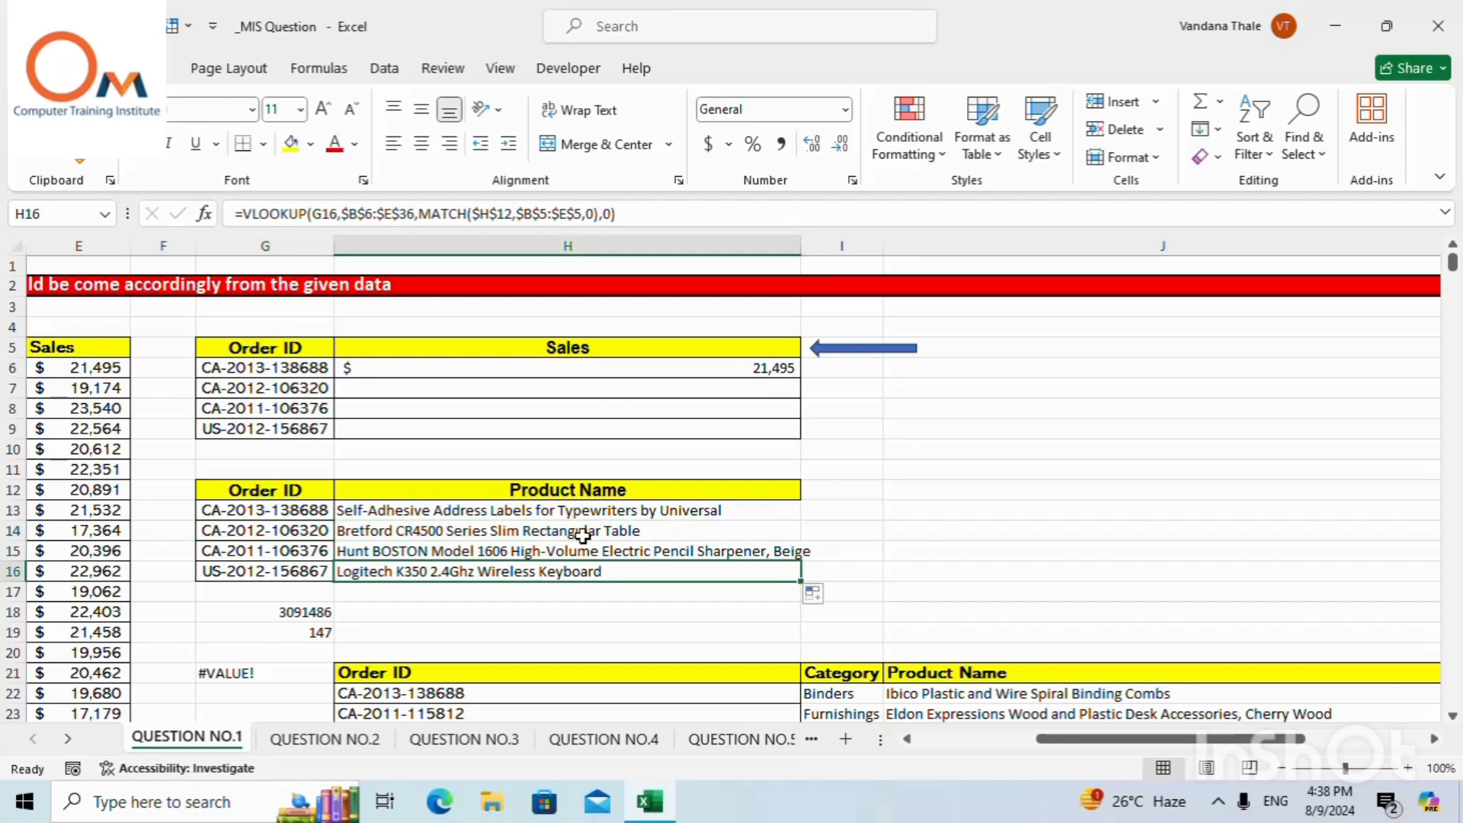
left_click(583, 536)
double_click(585, 529)
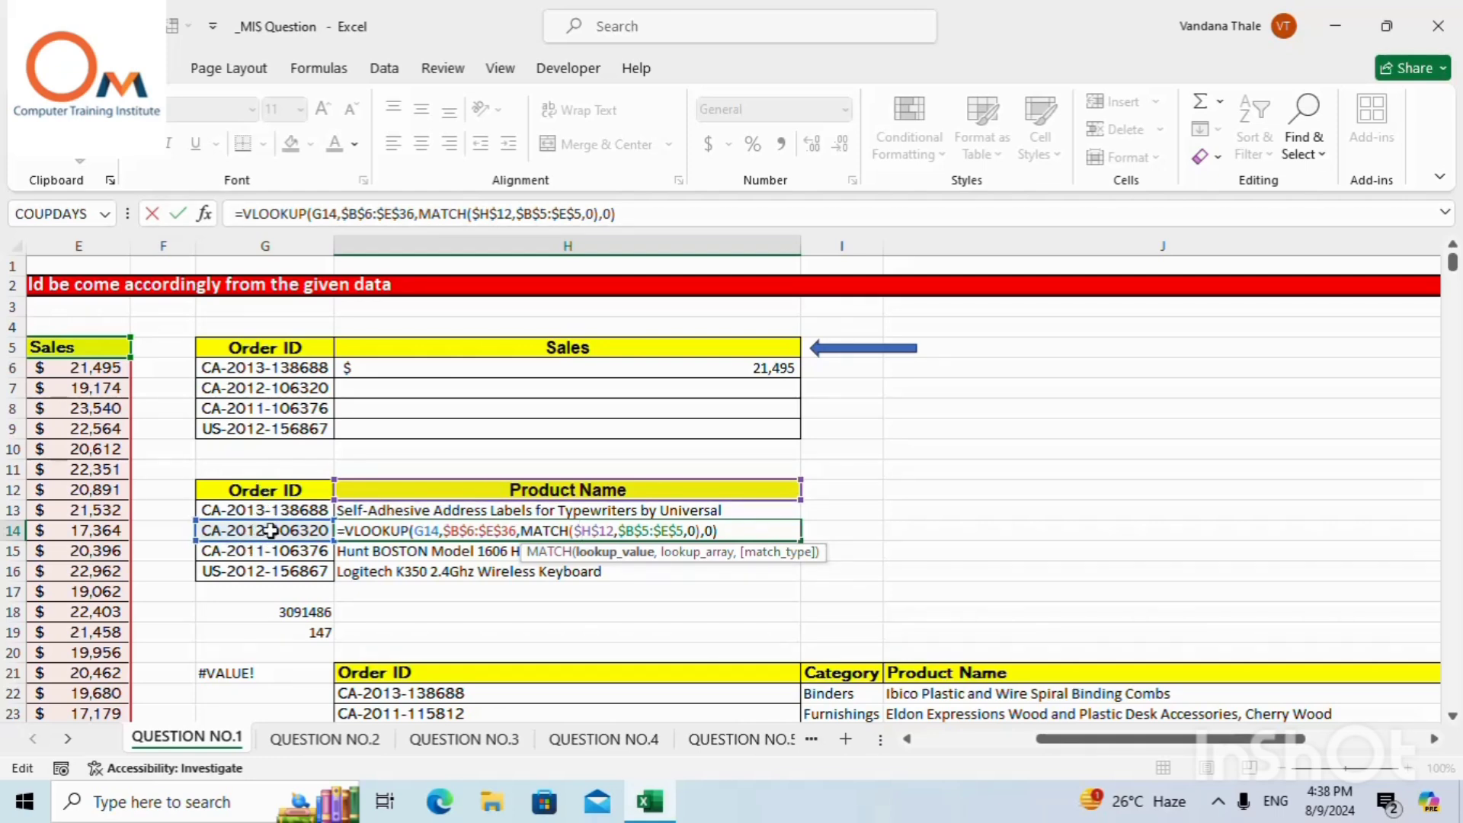
left_click(777, 594)
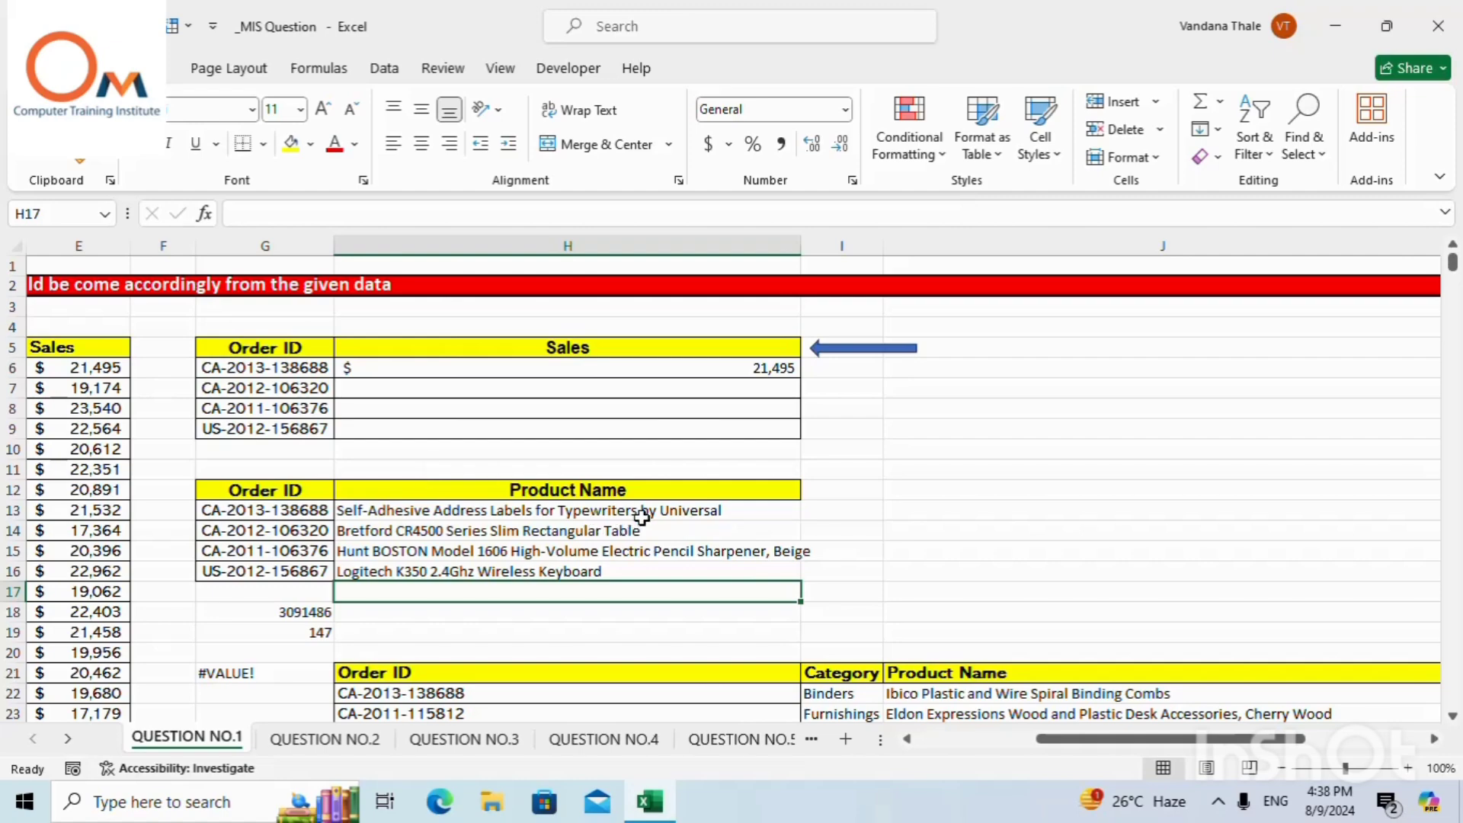
On the QUESTION NO.2 sheet, set the C6 product name to "Premium Writing Pencils, Soft, #2 by Central Association for the Blind".
scroll(633, 526, "down", 4)
left_click(325, 739)
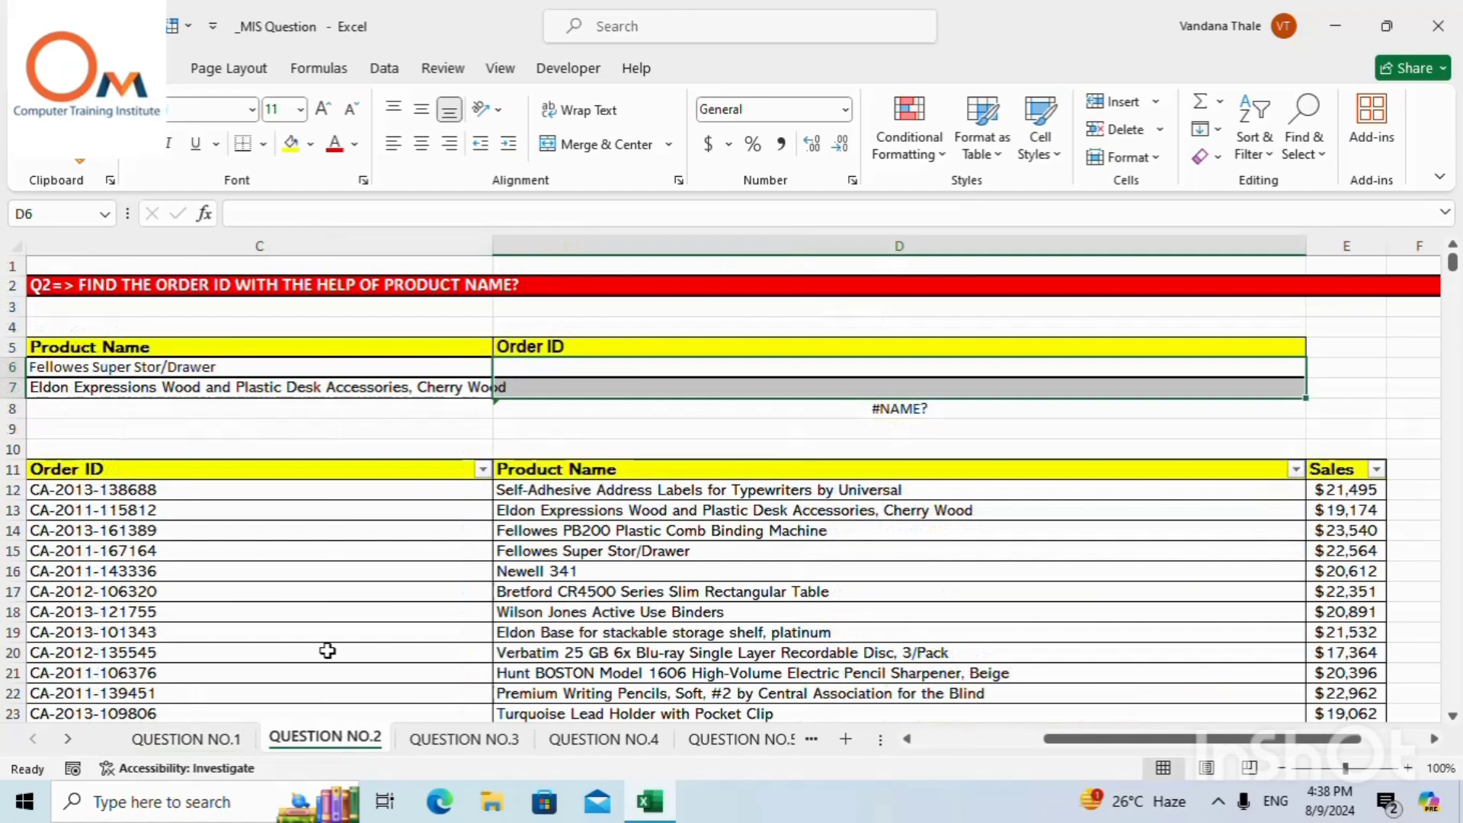
left_click(339, 371)
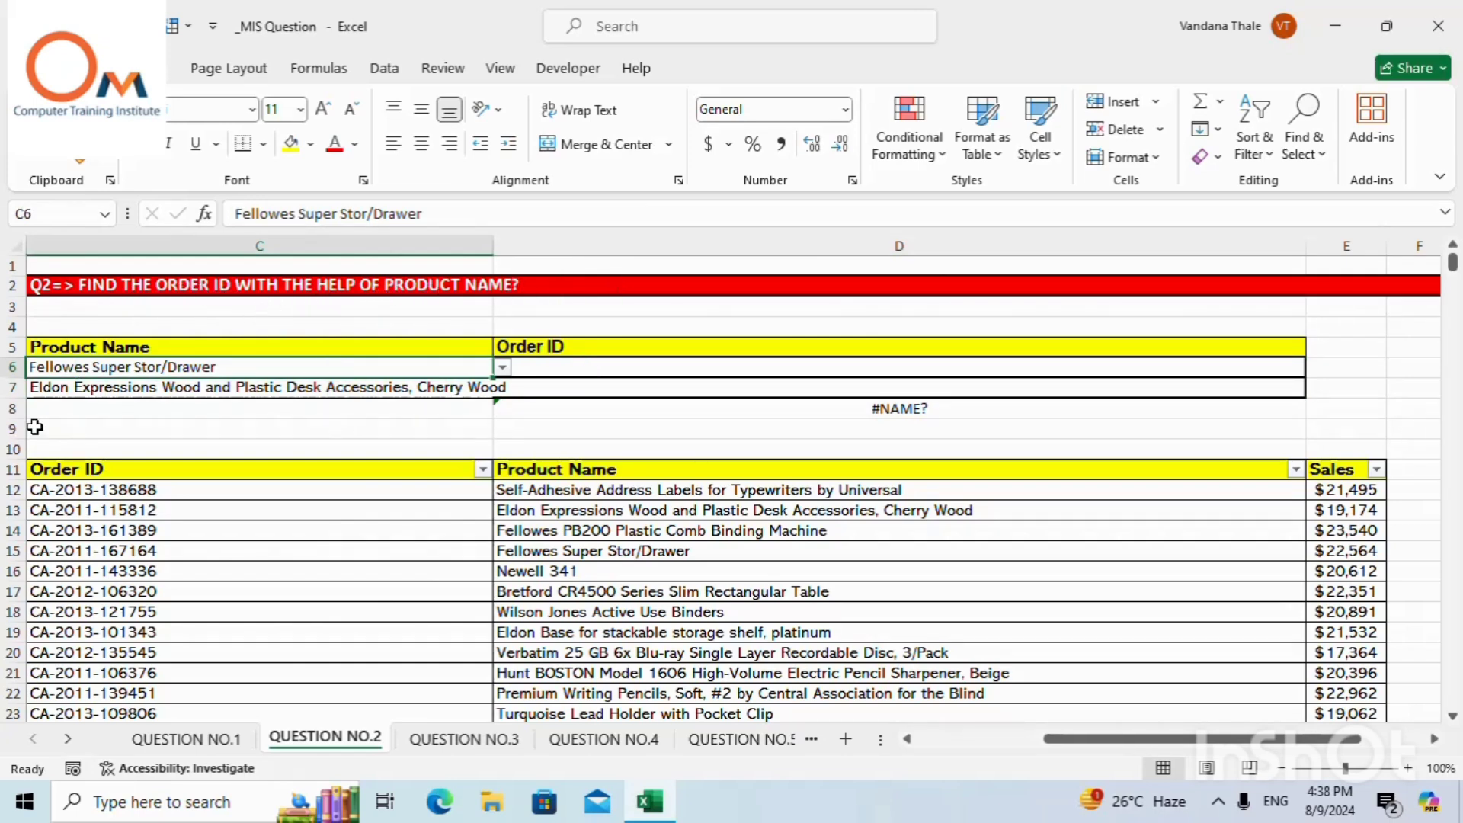
left_click(720, 367)
left_click(407, 367)
left_click(502, 367)
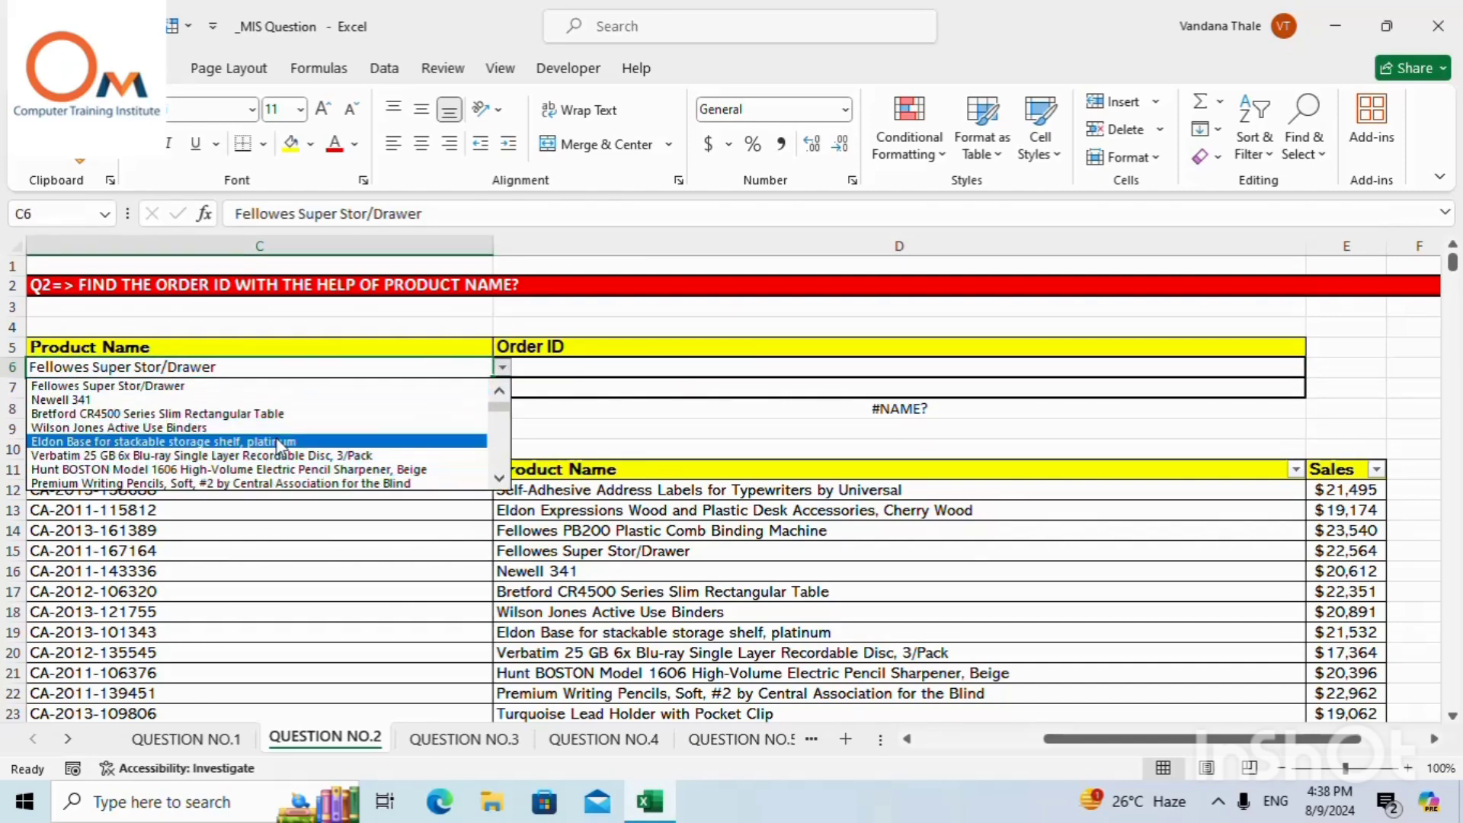
left_click(251, 442)
left_click(503, 367)
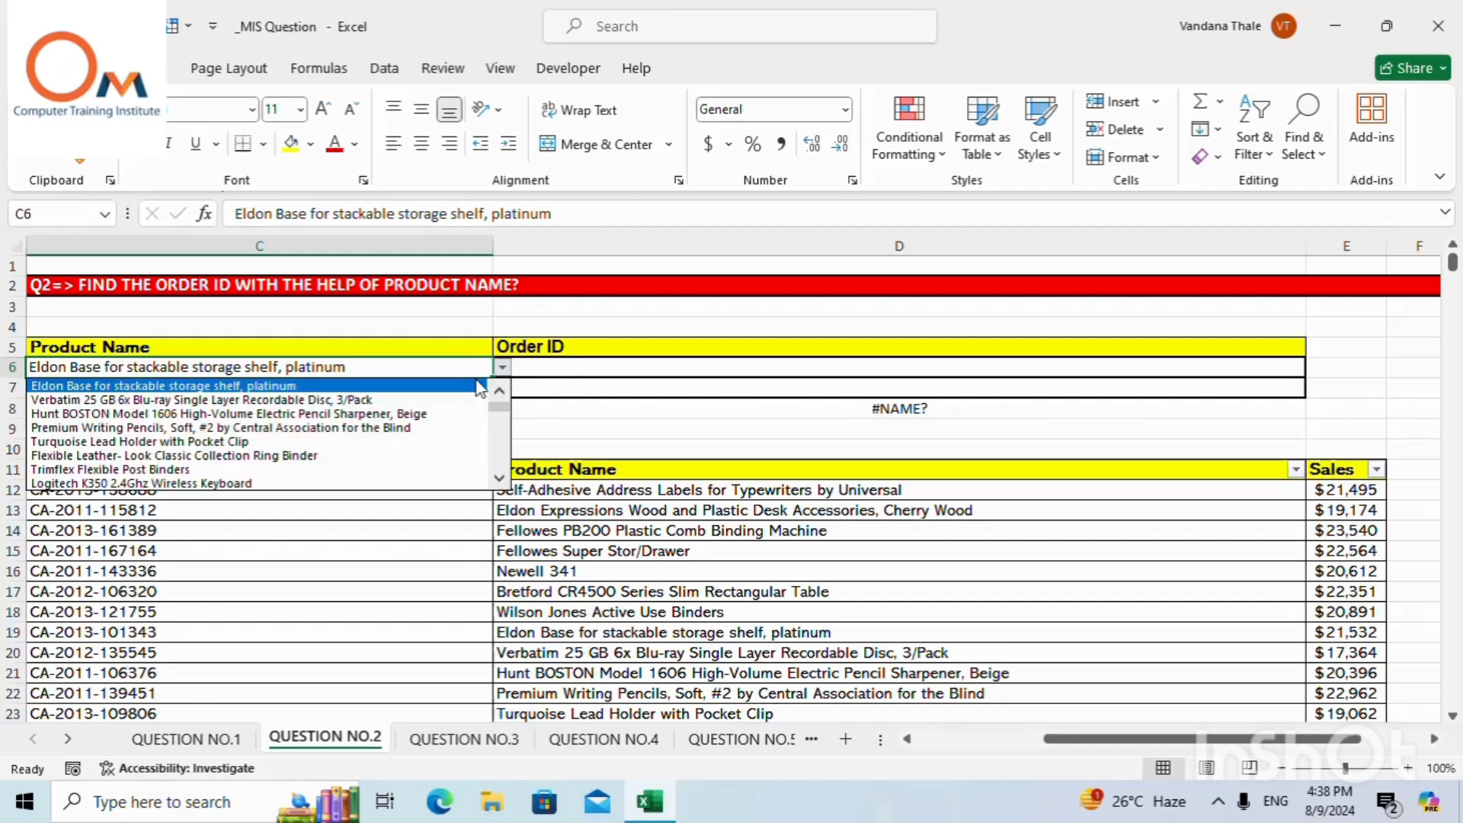
left_click(258, 431)
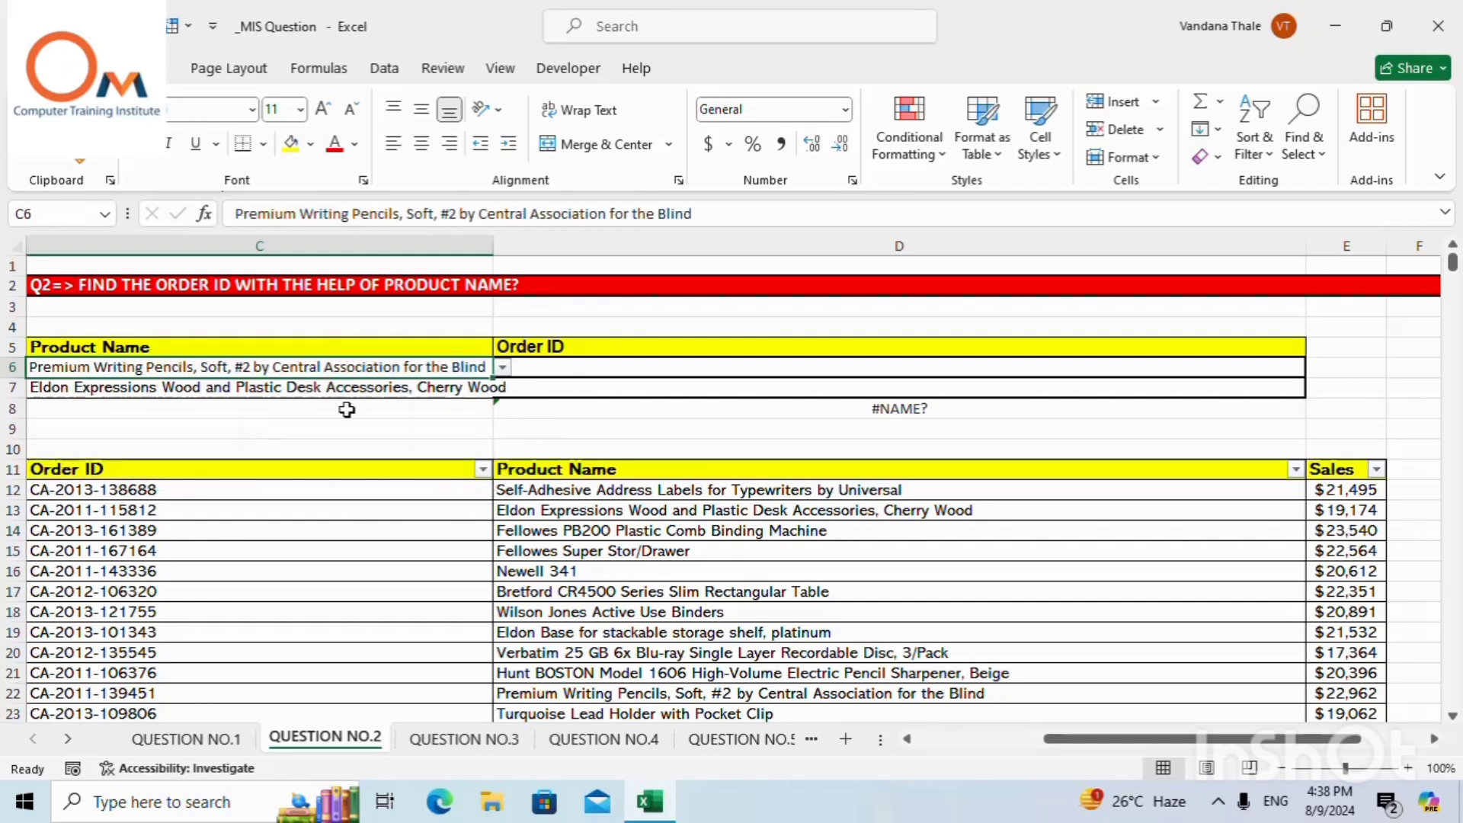
Start an INDEX formula in D6 with C11:E100 as the array.
left_click(585, 365)
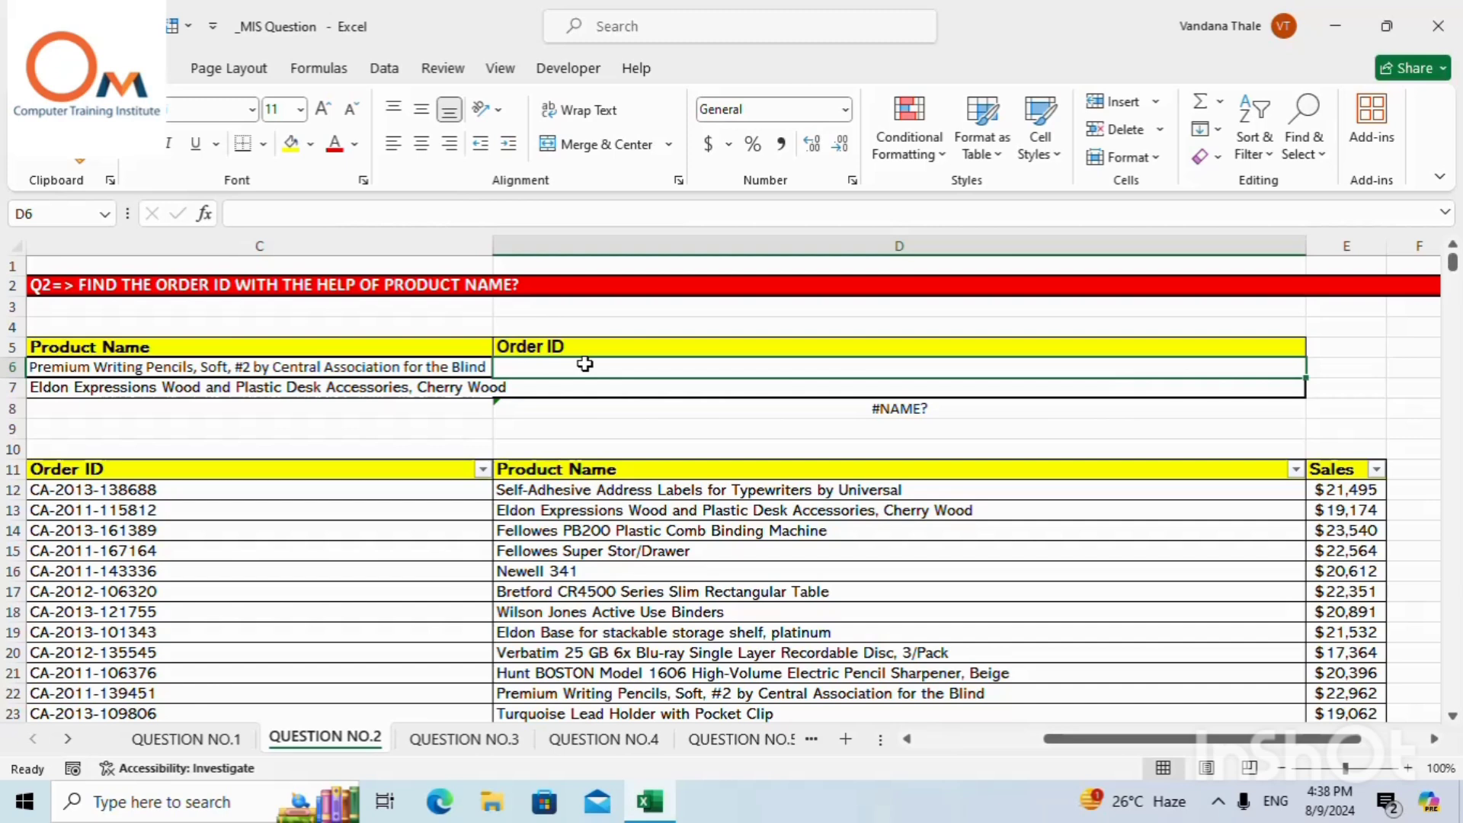
type("=")
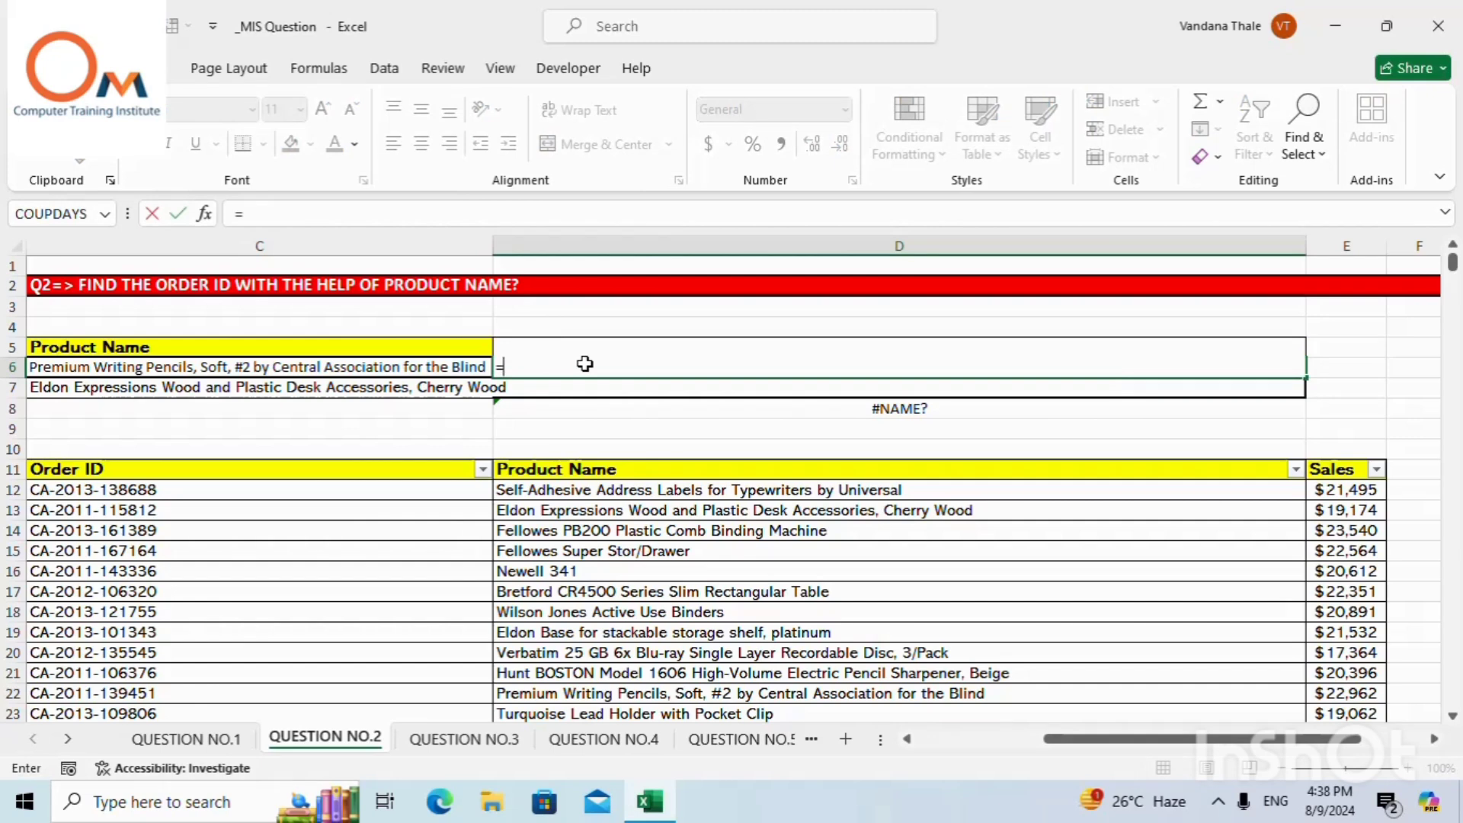
type("index")
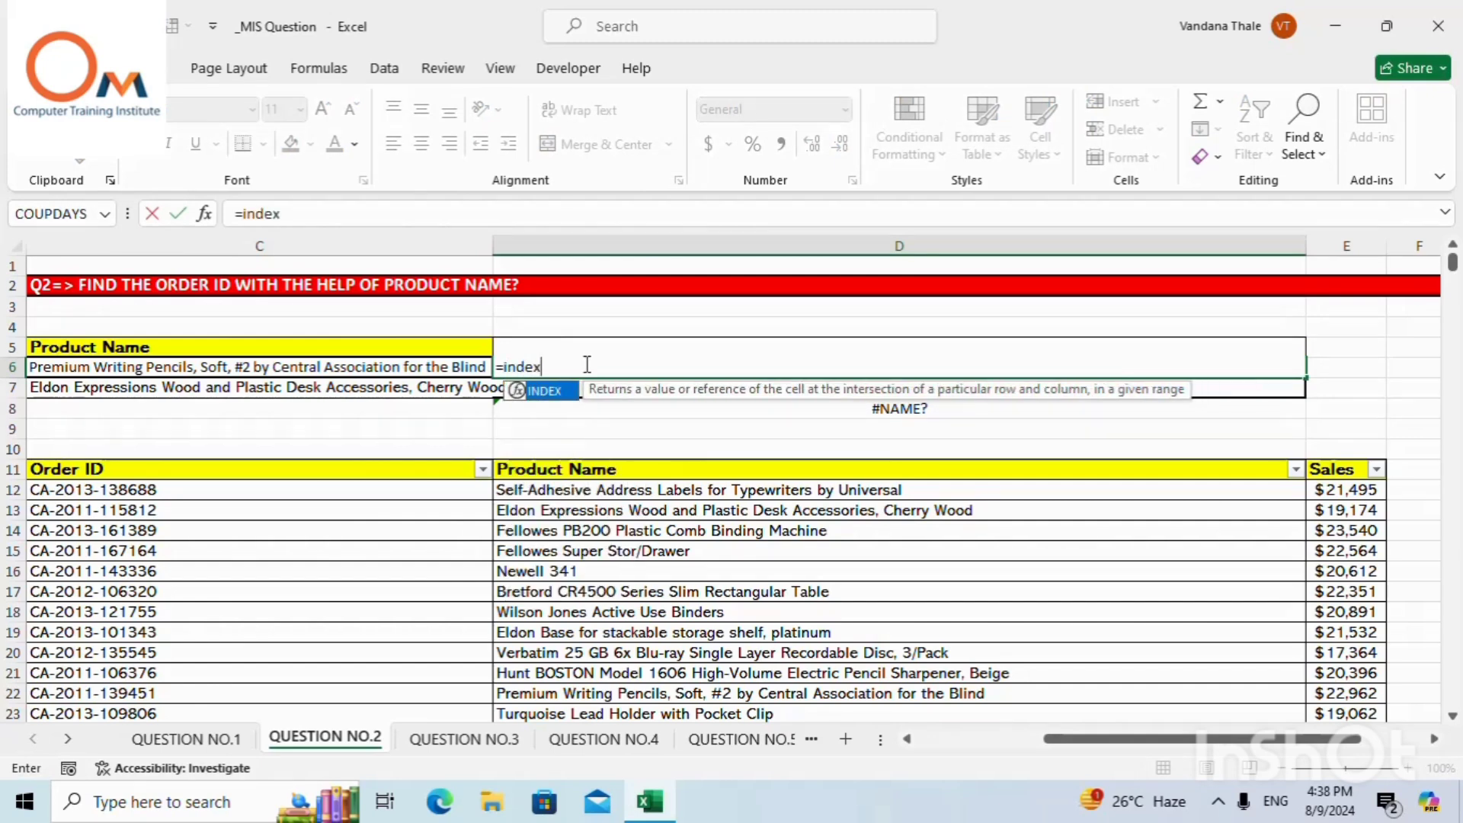
type("(")
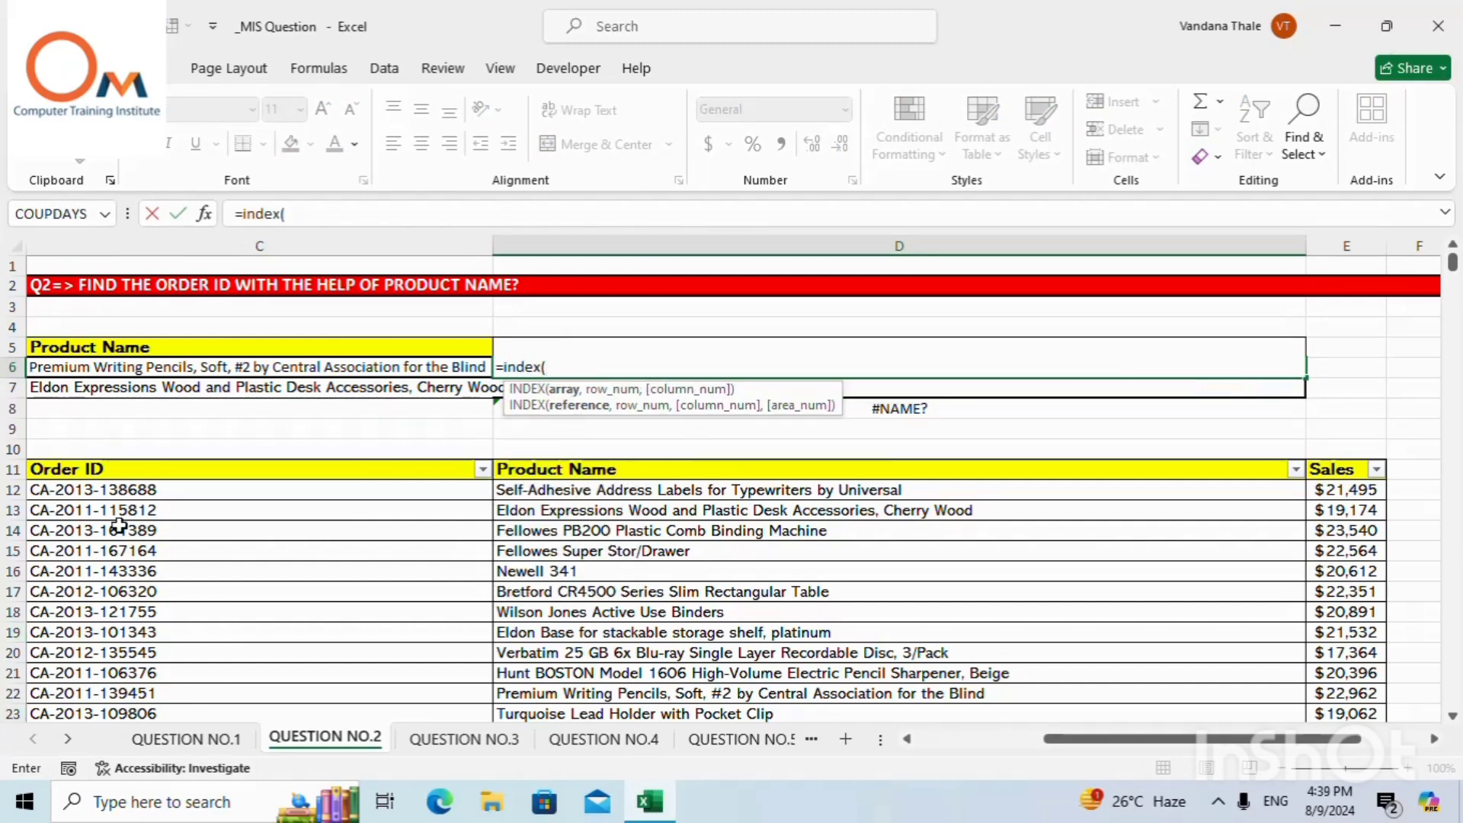
left_click_drag(1212, 740, 1082, 757)
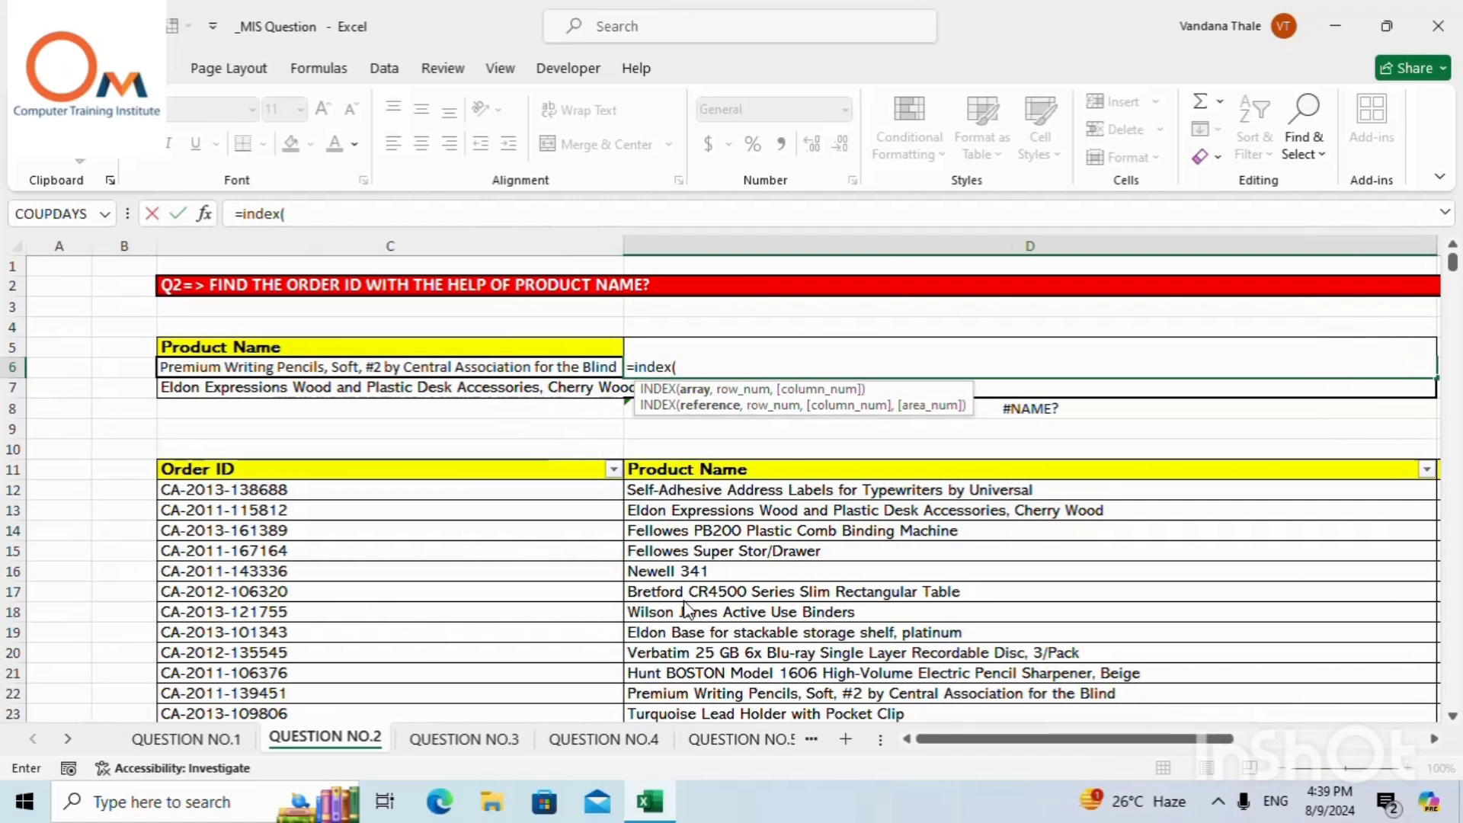
left_click_drag(224, 474, 897, 695)
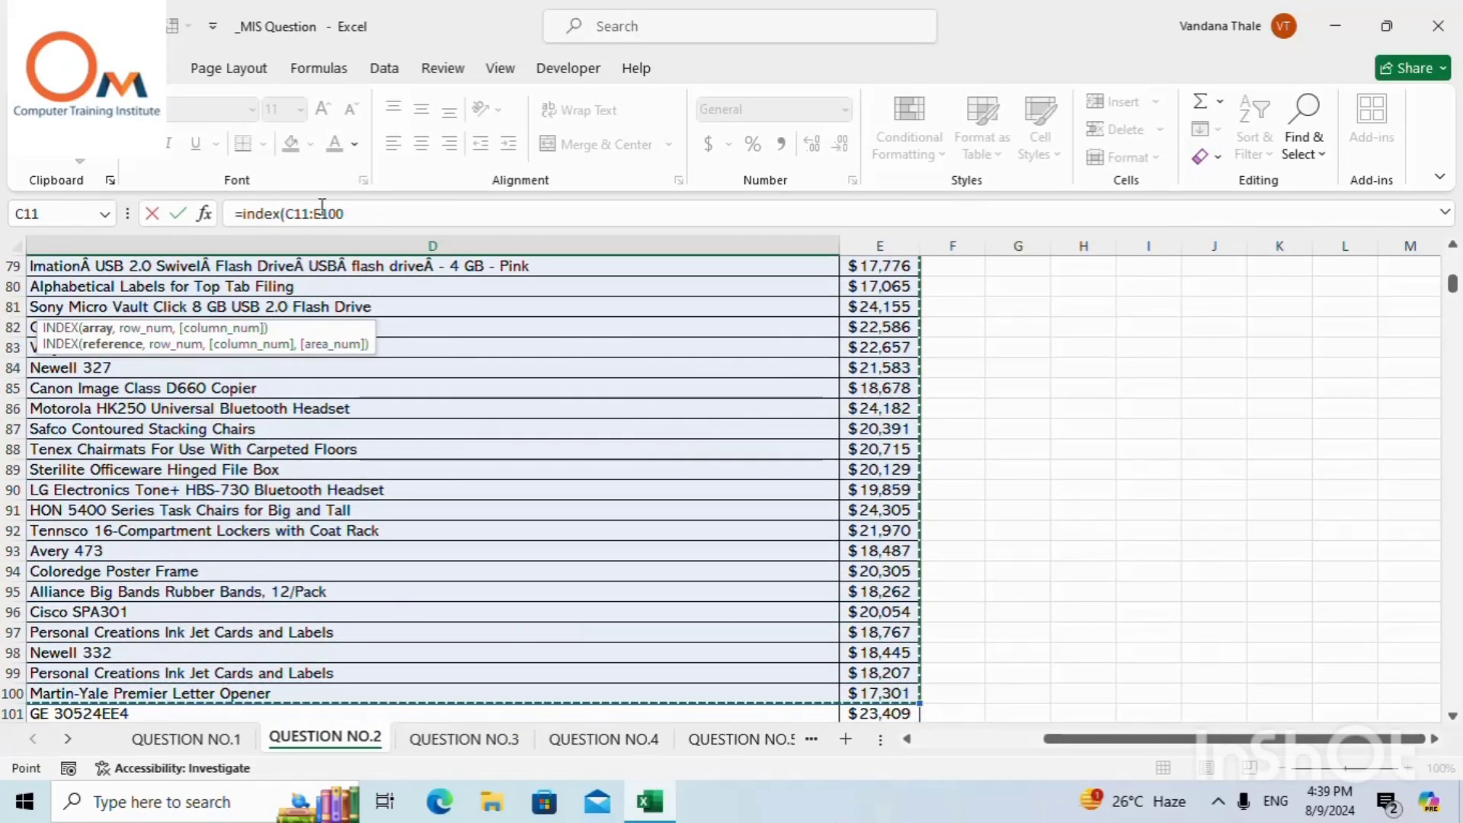
left_click(397, 218)
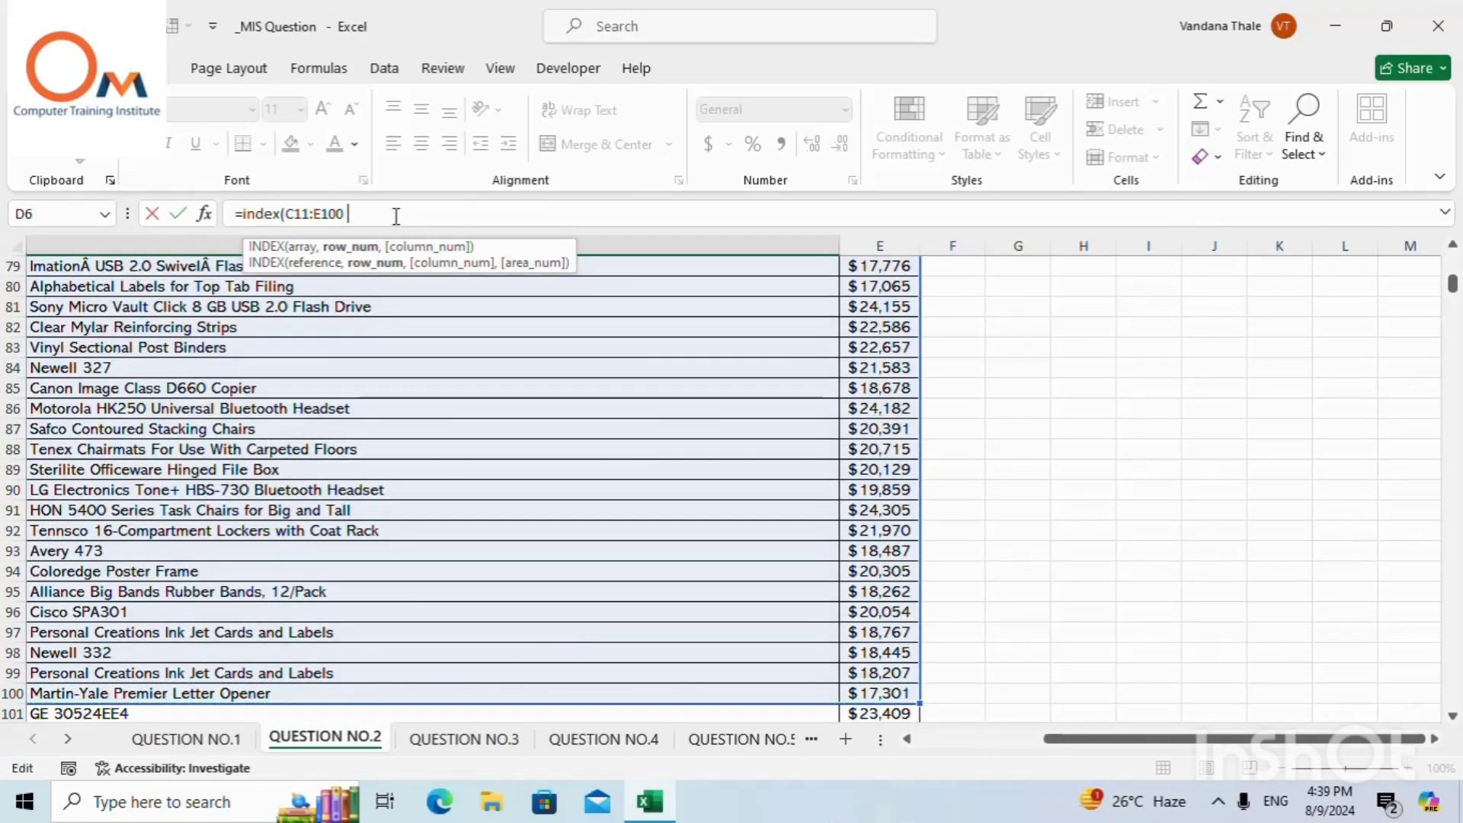
Add MATCH(C6,D11:D100,0) as the row number and 1 as the column number of the D6 INDEX formula.
type("match")
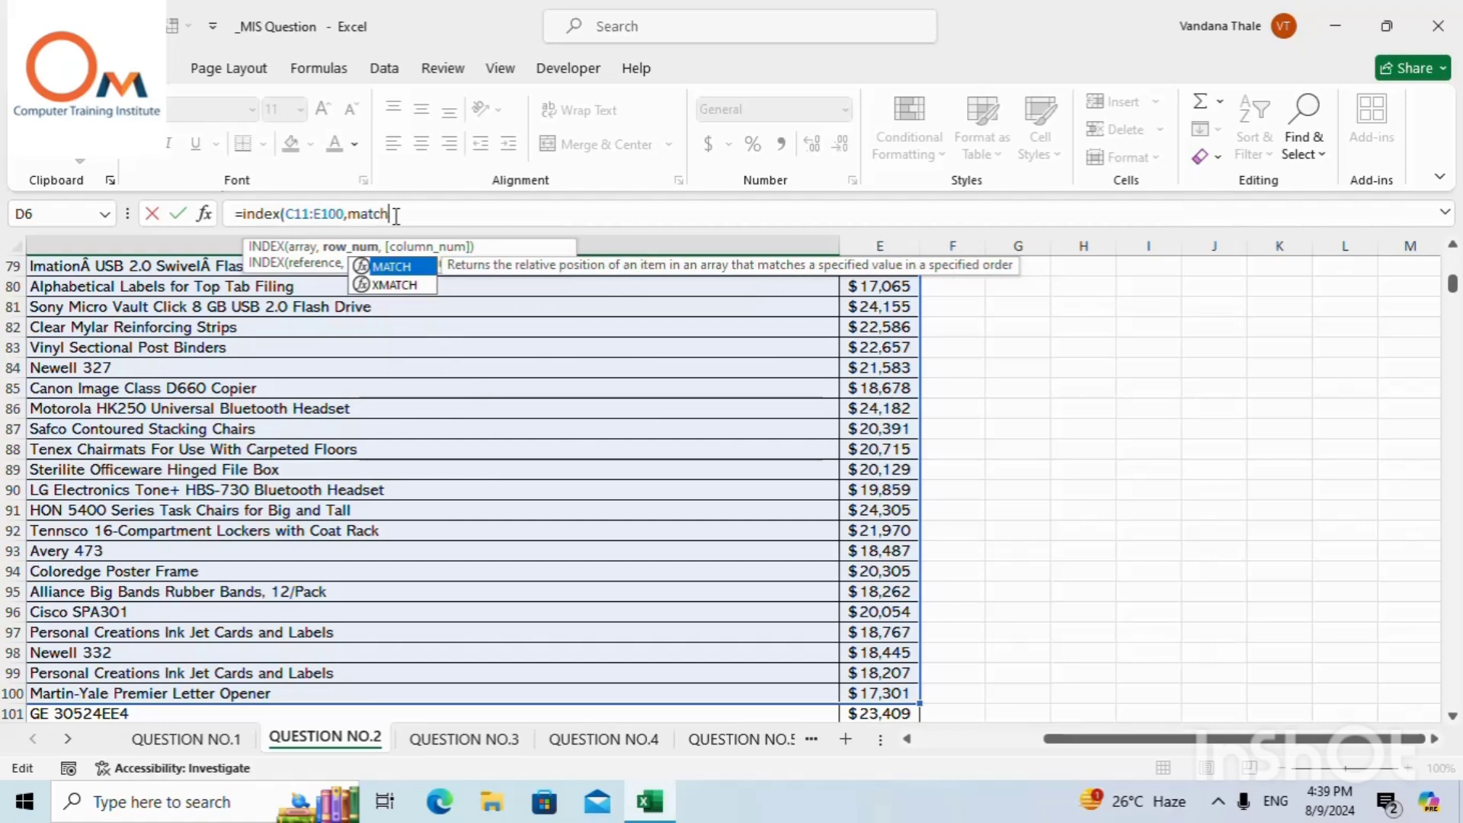
type("(")
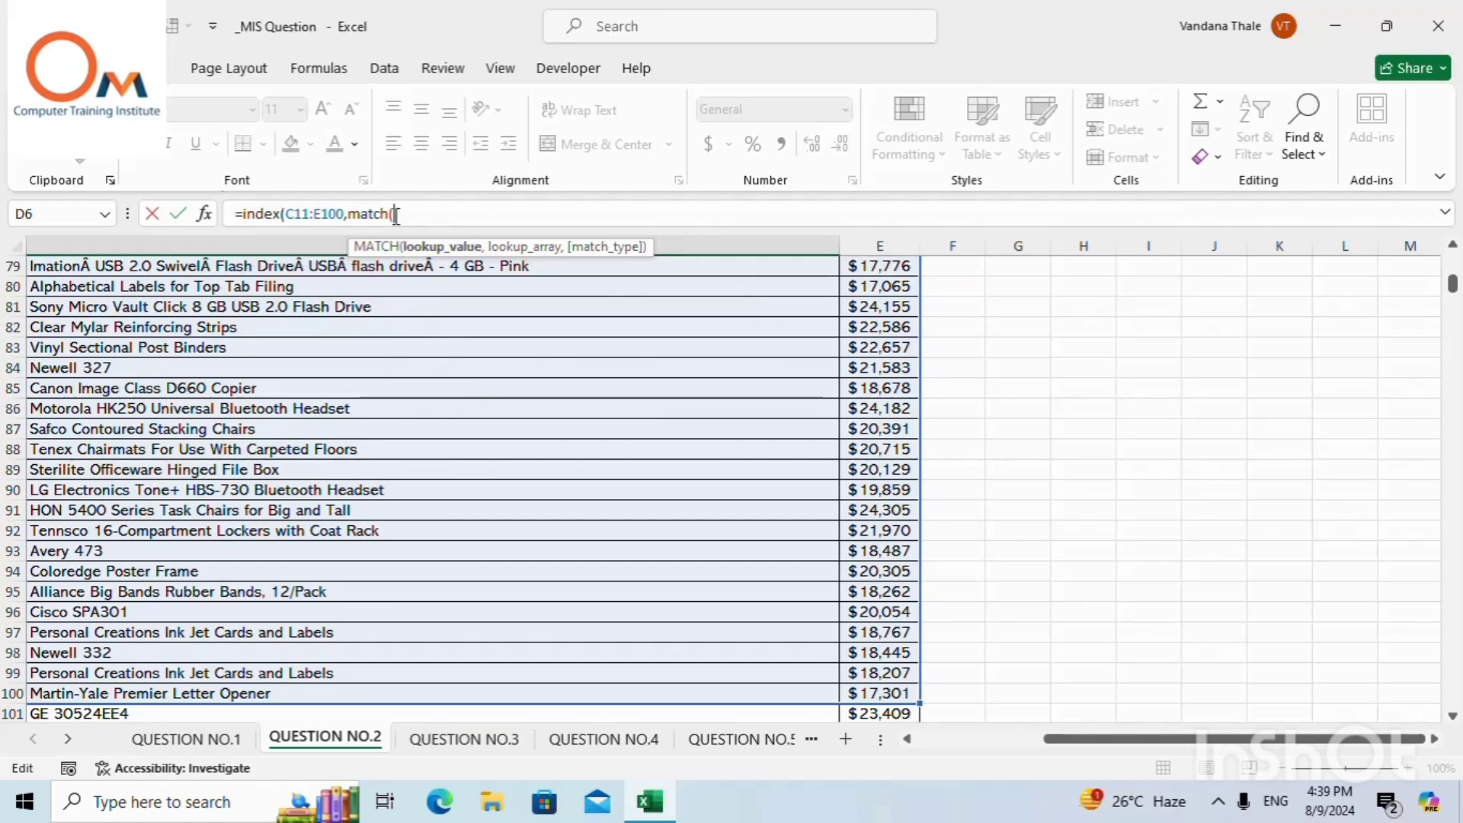
scroll(342, 436, "up", 20)
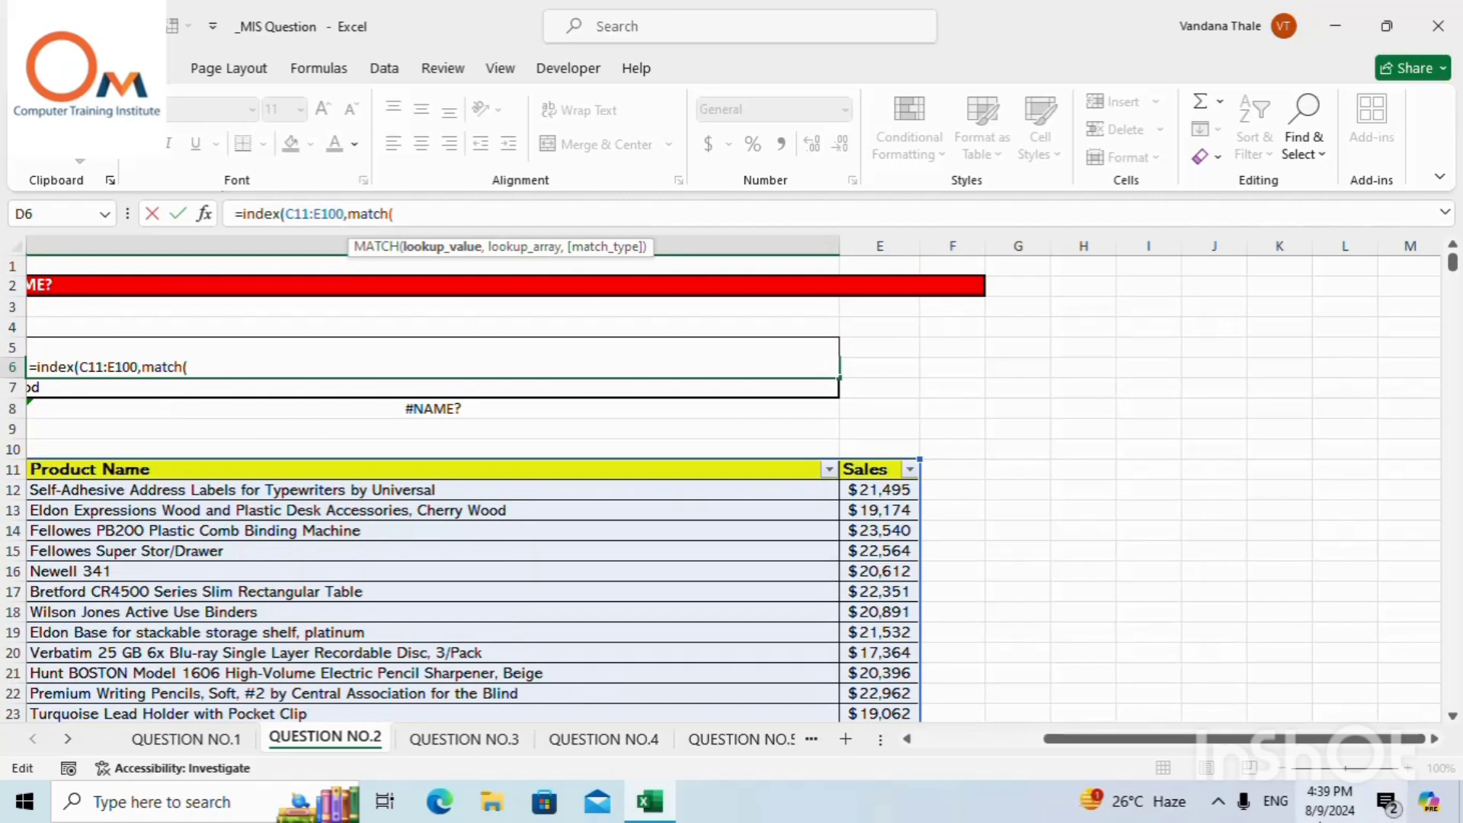
left_click_drag(1045, 739, 917, 743)
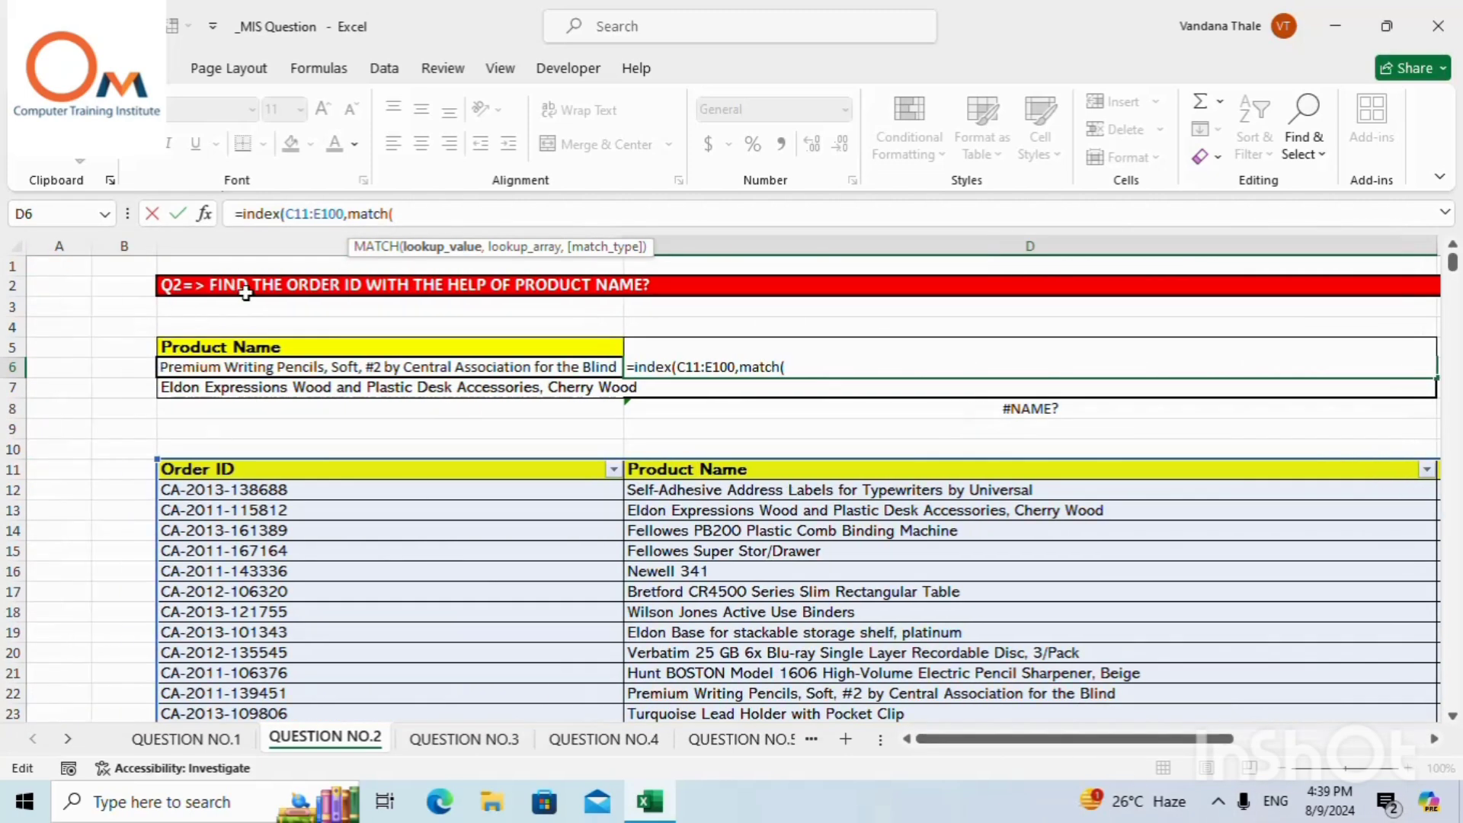
left_click(243, 370)
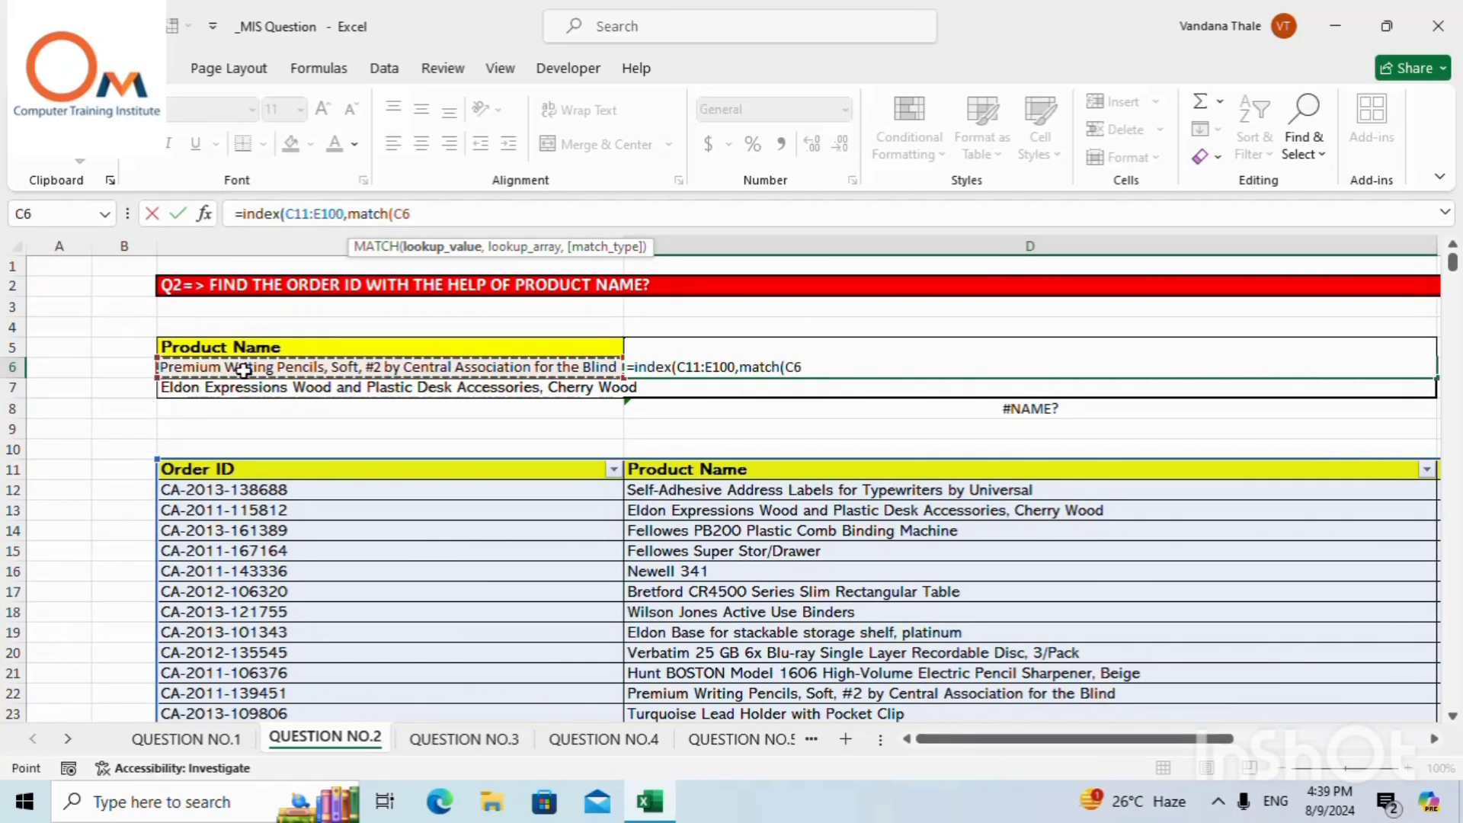
type(",")
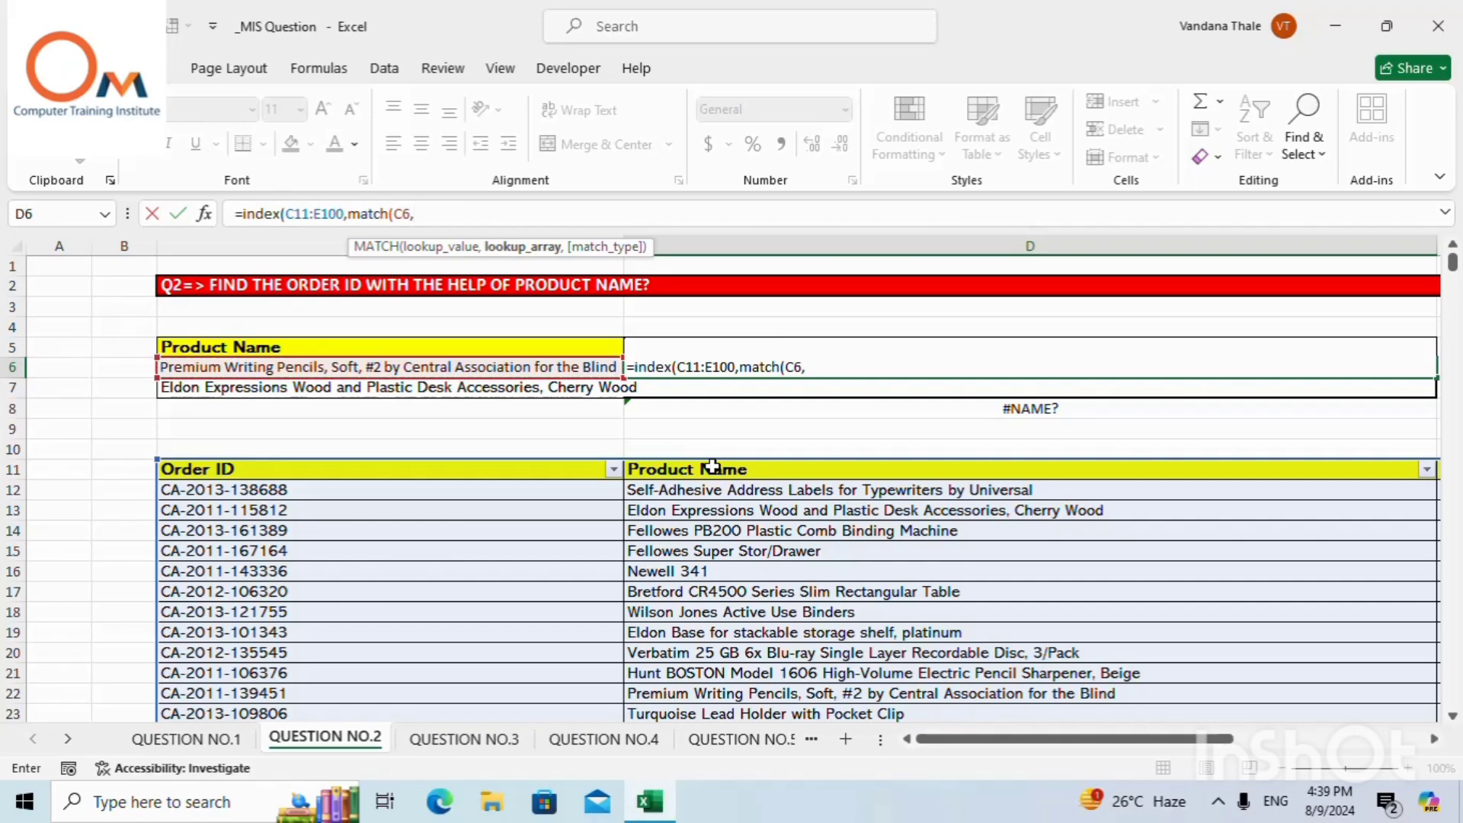
left_click_drag(786, 474, 776, 308)
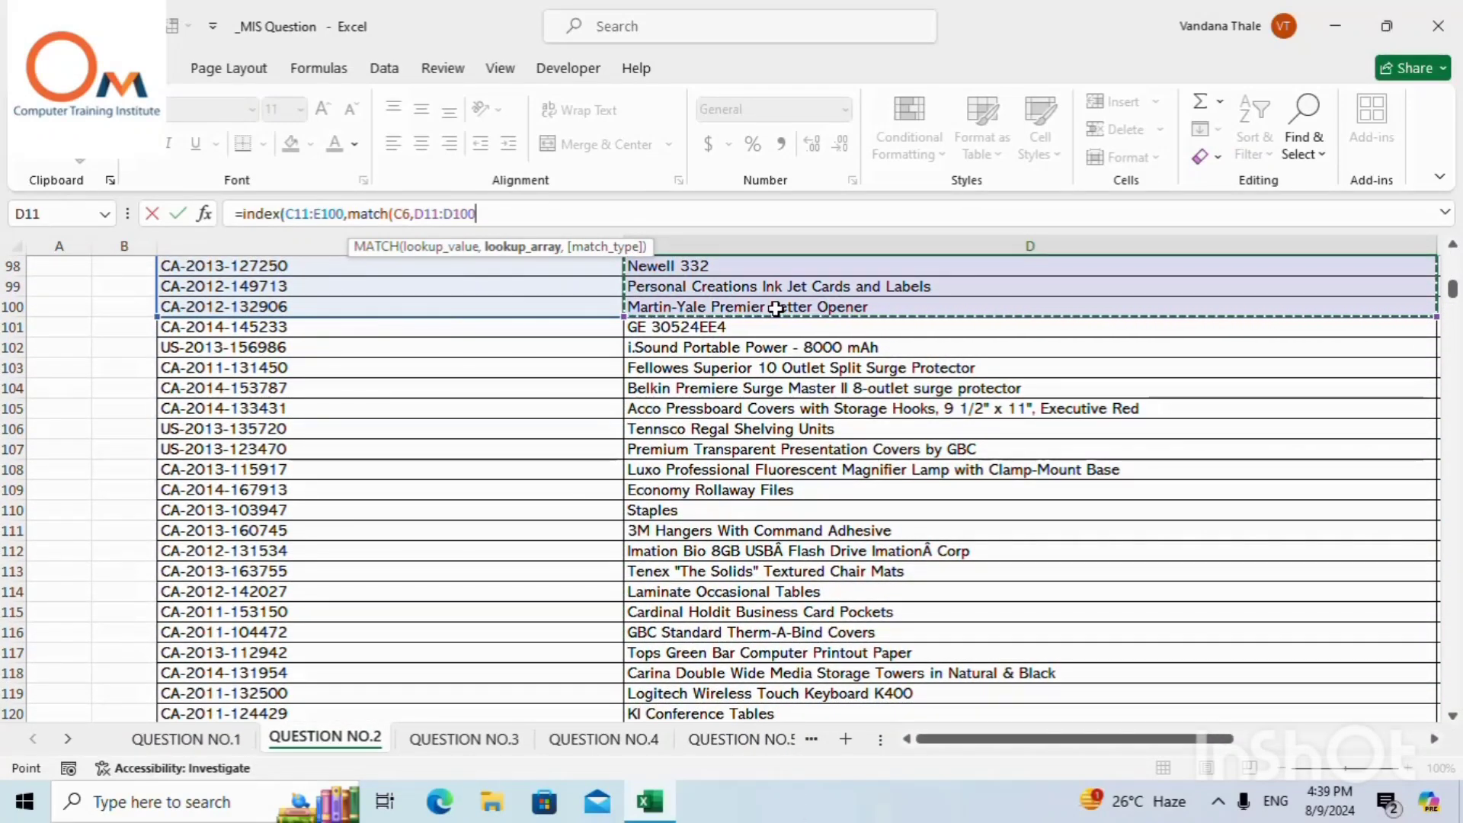
type(",")
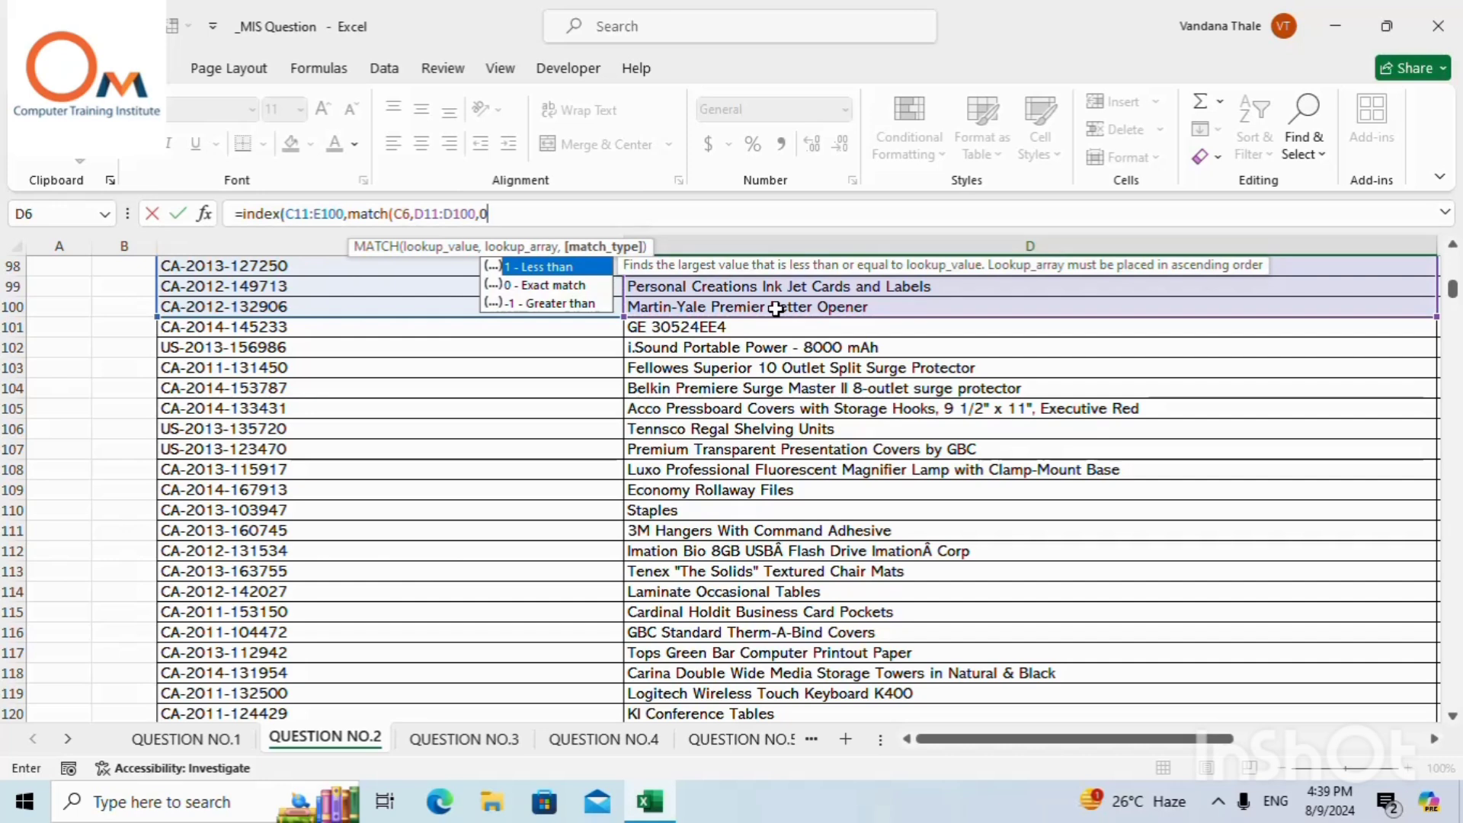
type("0),1")
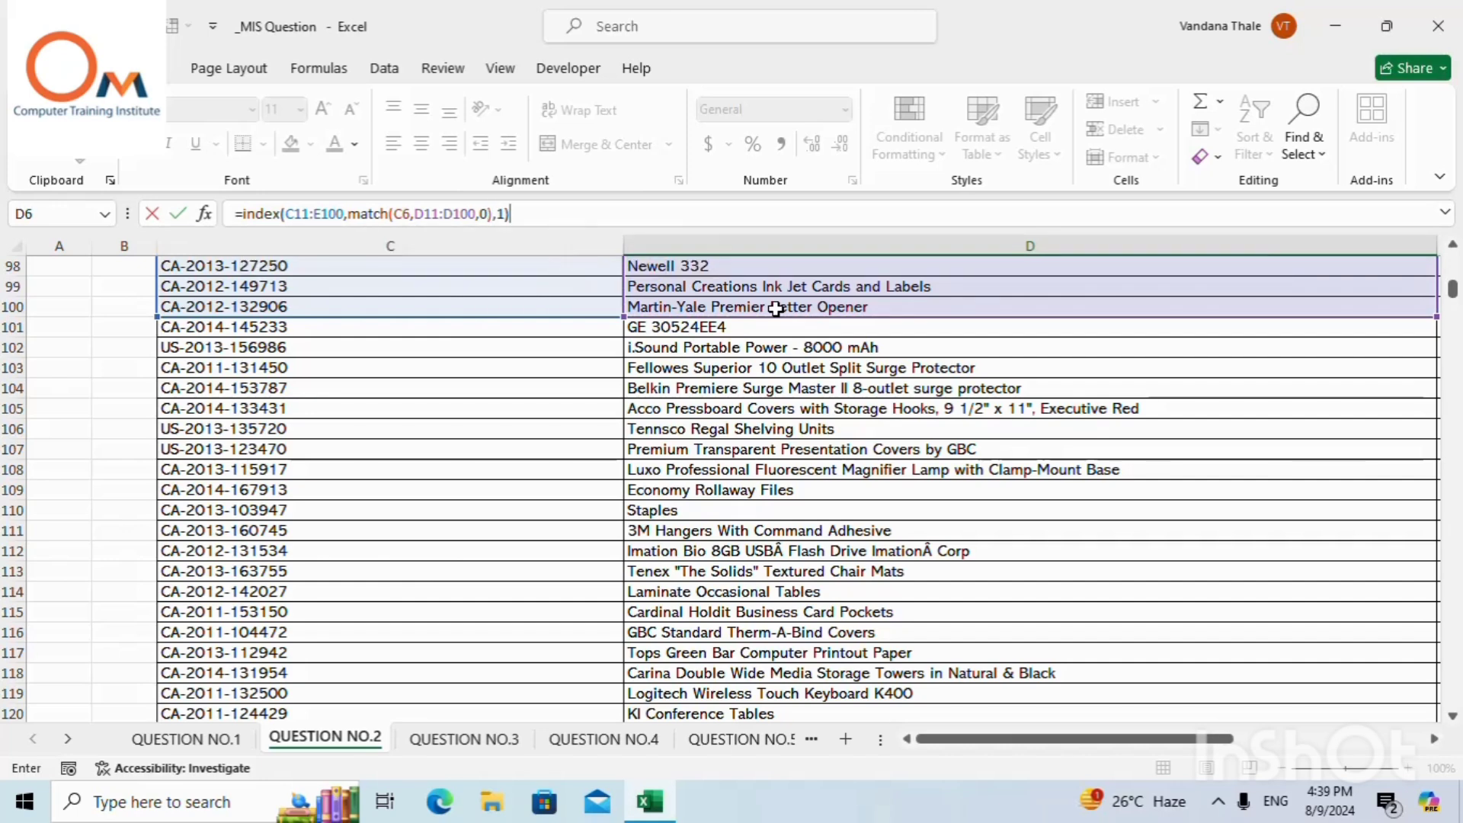
Make the INDEX array in the D6 formula absolute as $C$11:$E$100.
left_click(301, 214)
double_click(301, 214)
key("F4")
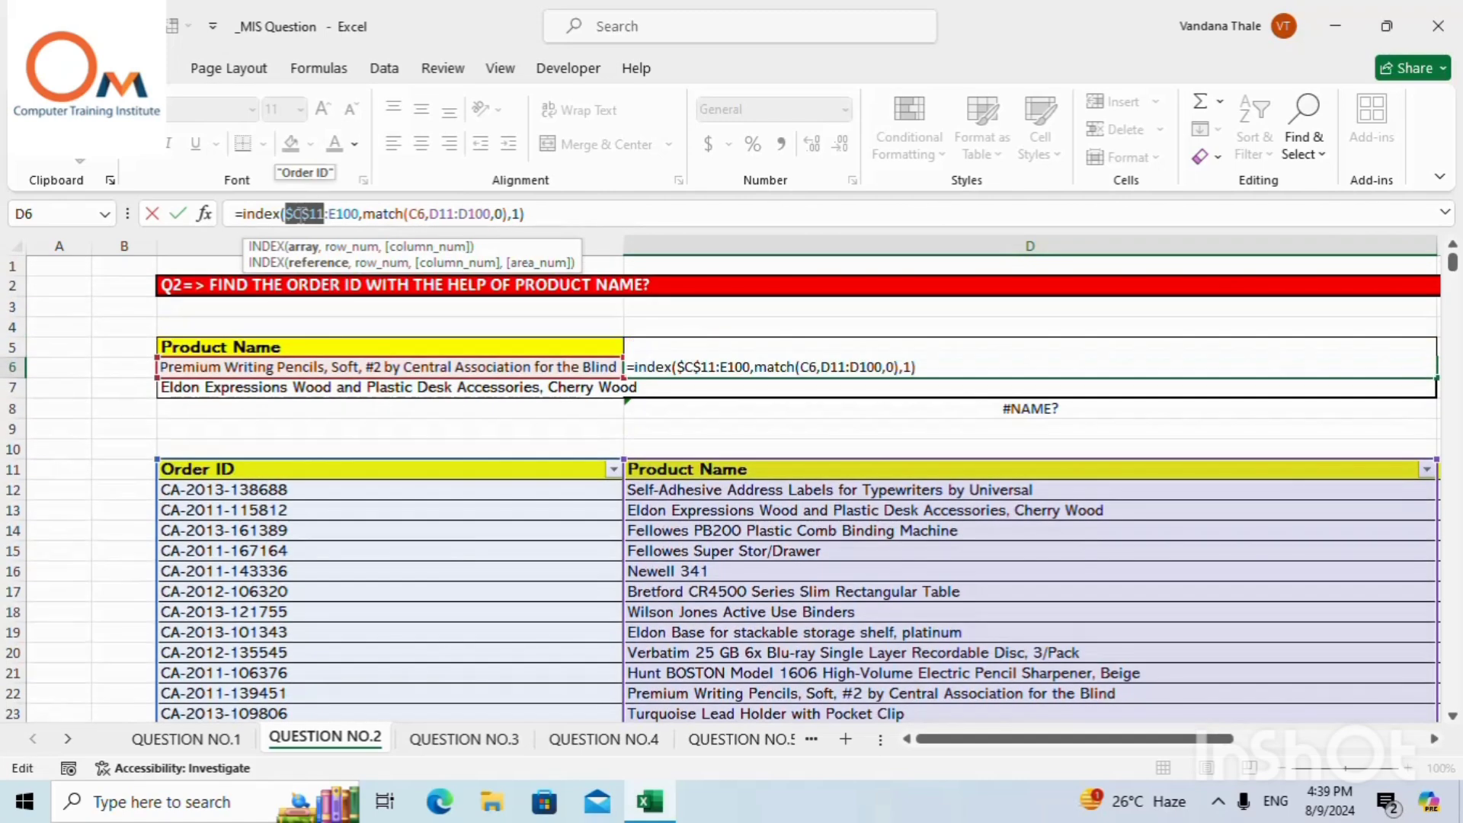
left_click(342, 212)
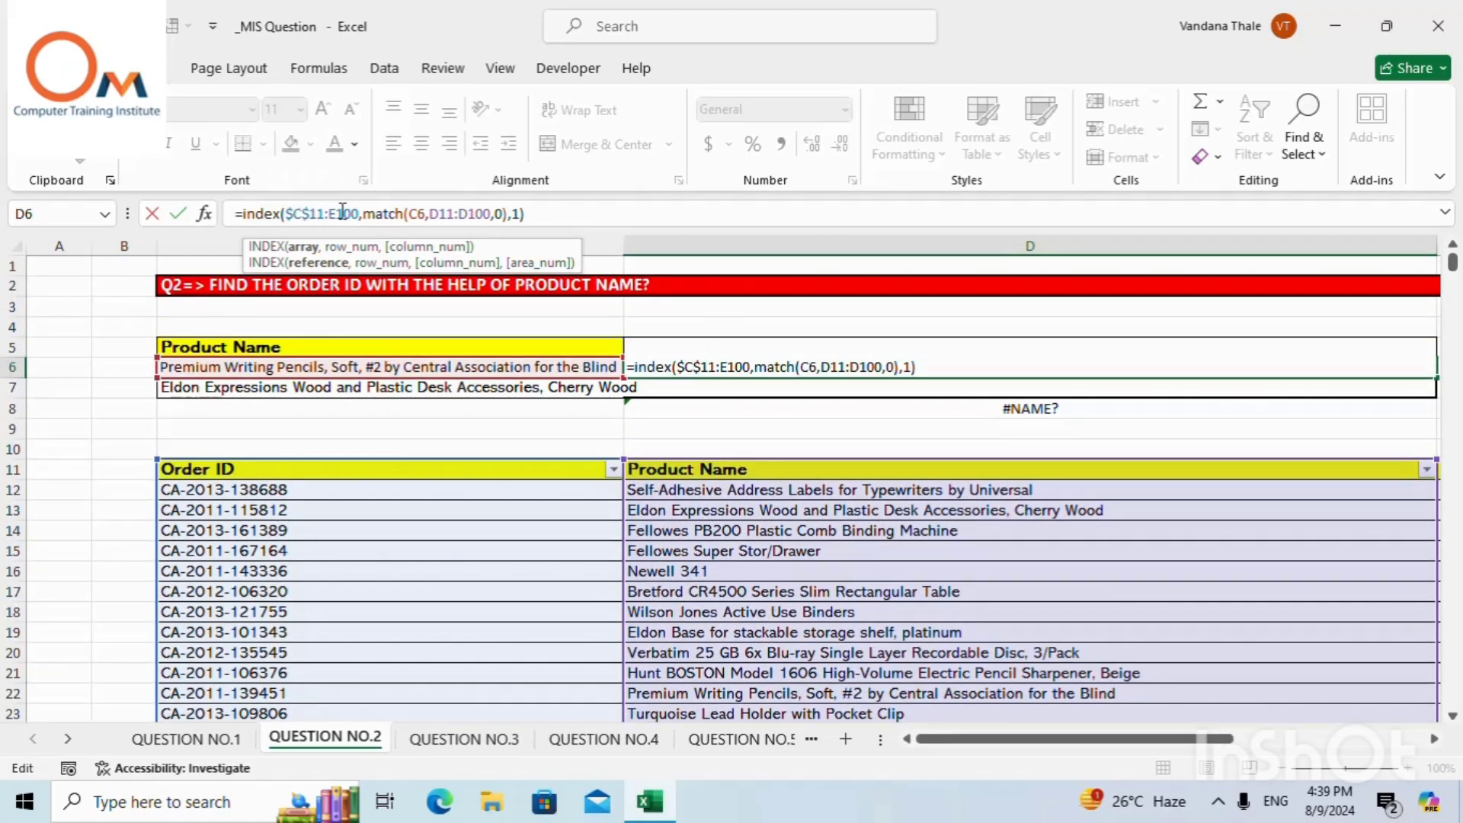
double_click(342, 212)
key("F4")
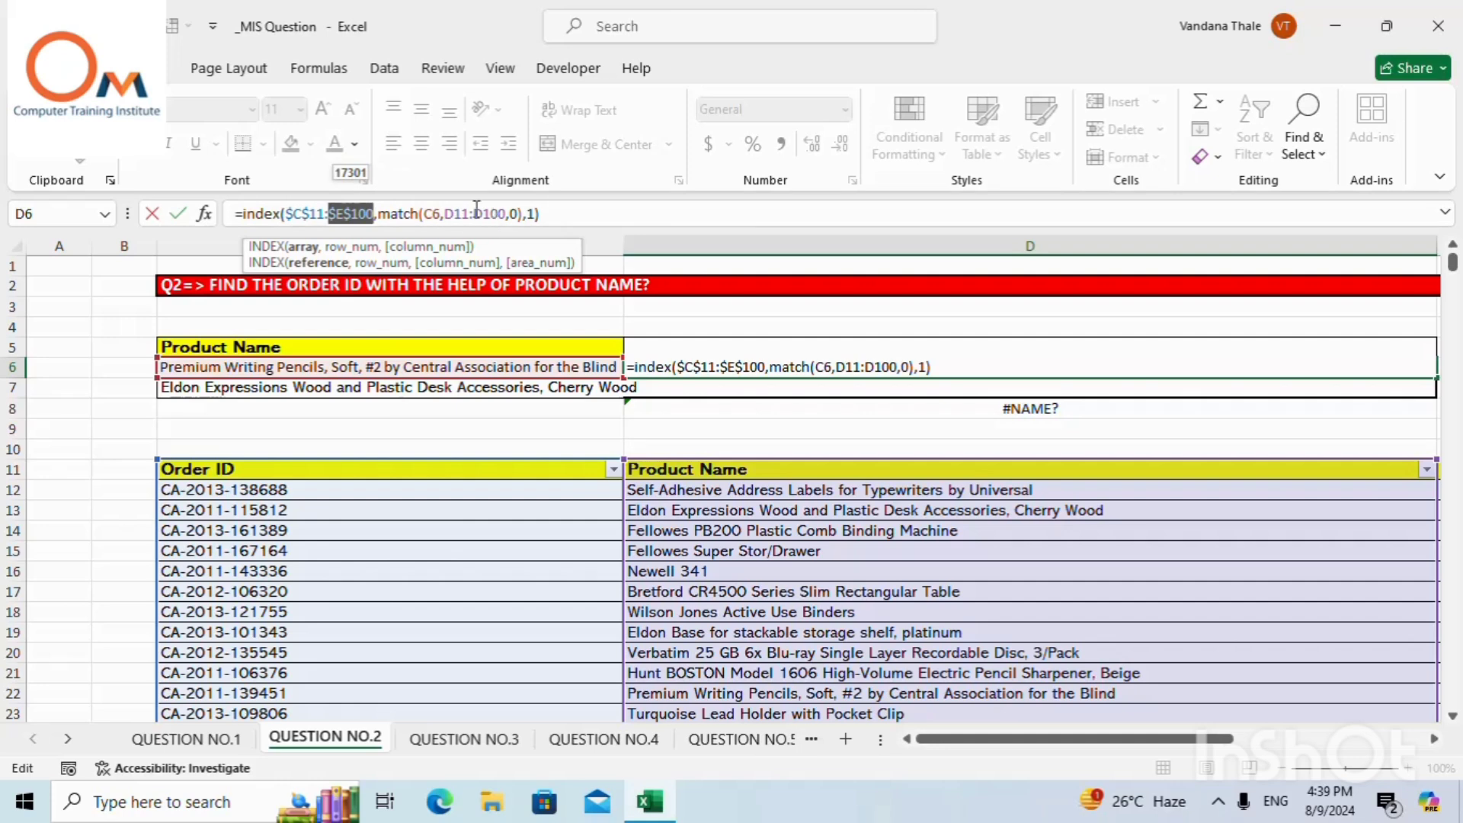
Make the MATCH lookup range in the D6 formula absolute as $D$11:$D$100 and enter the formula.
left_click(455, 214)
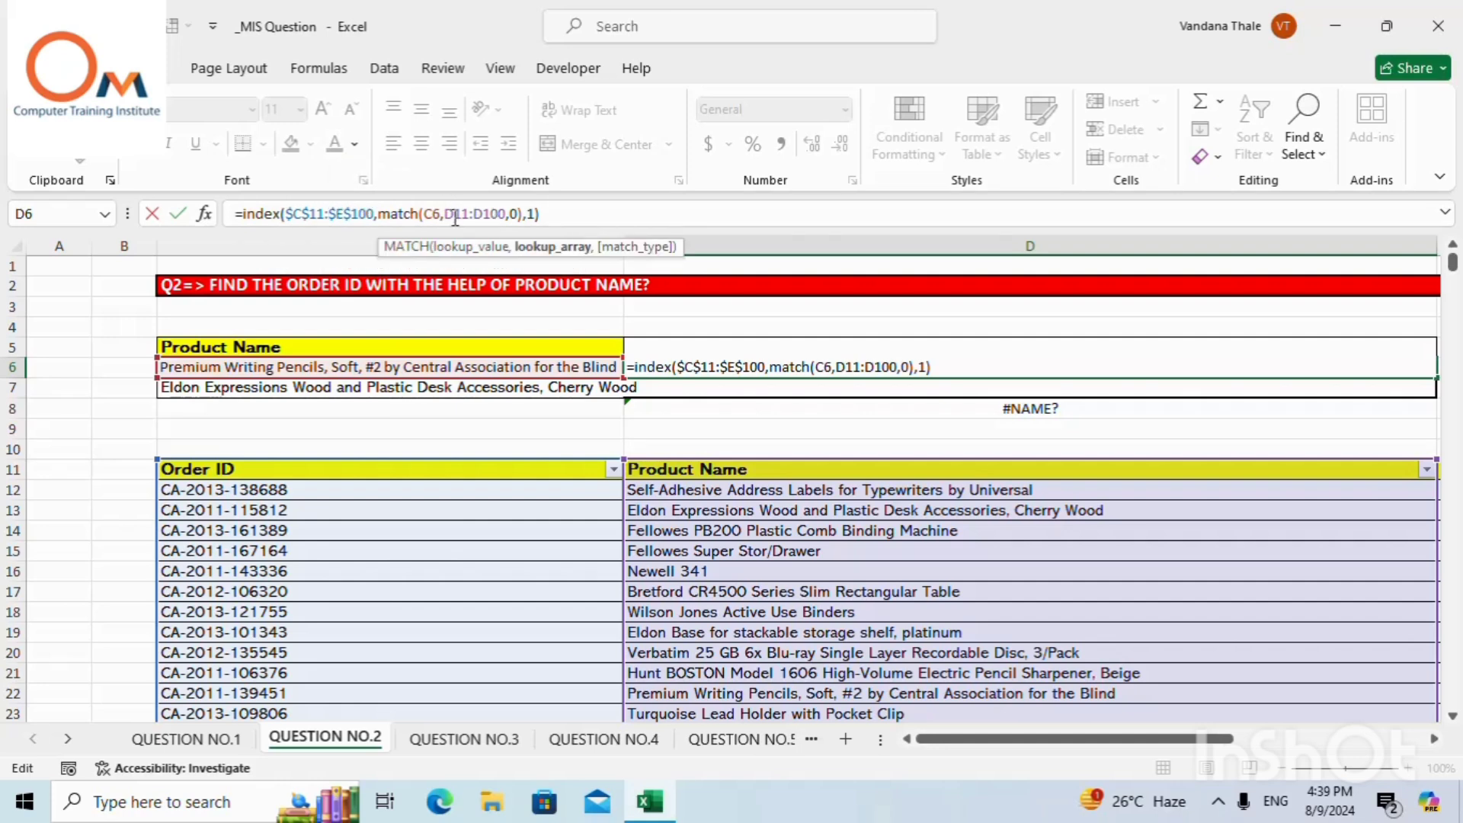
double_click(455, 214)
key("F4")
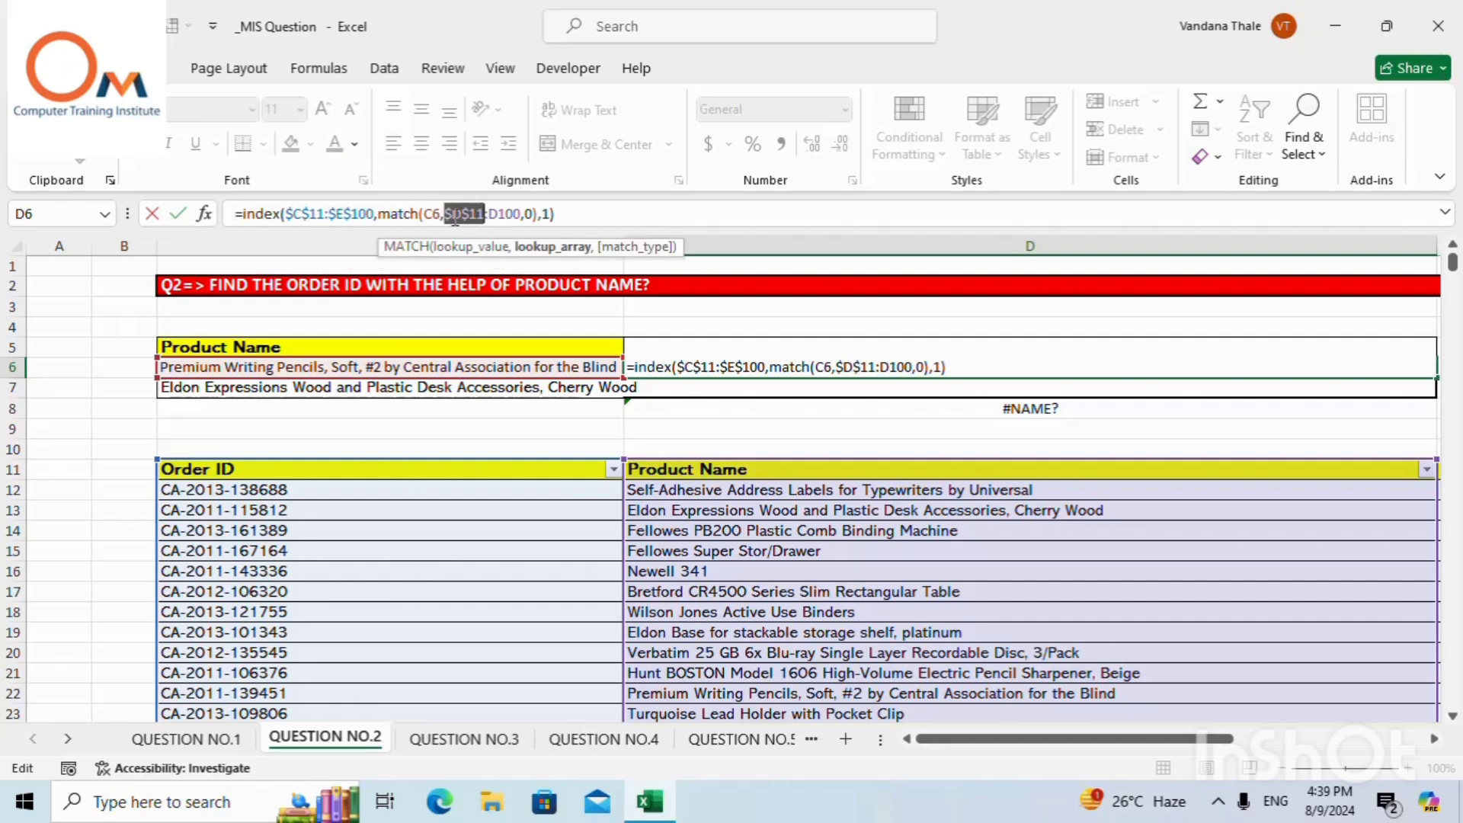
left_click(501, 214)
double_click(502, 215)
key("F4")
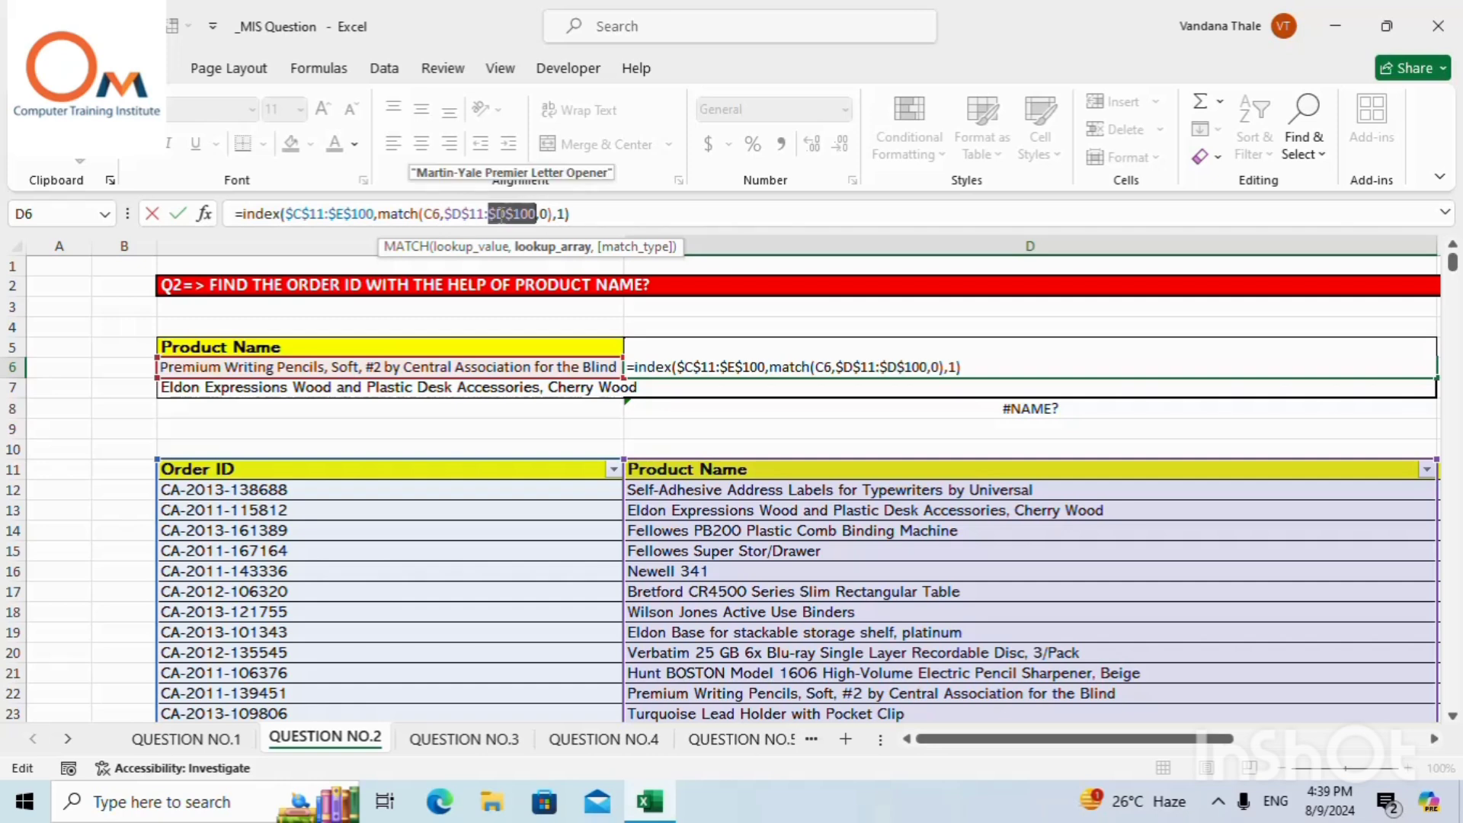
key("Return")
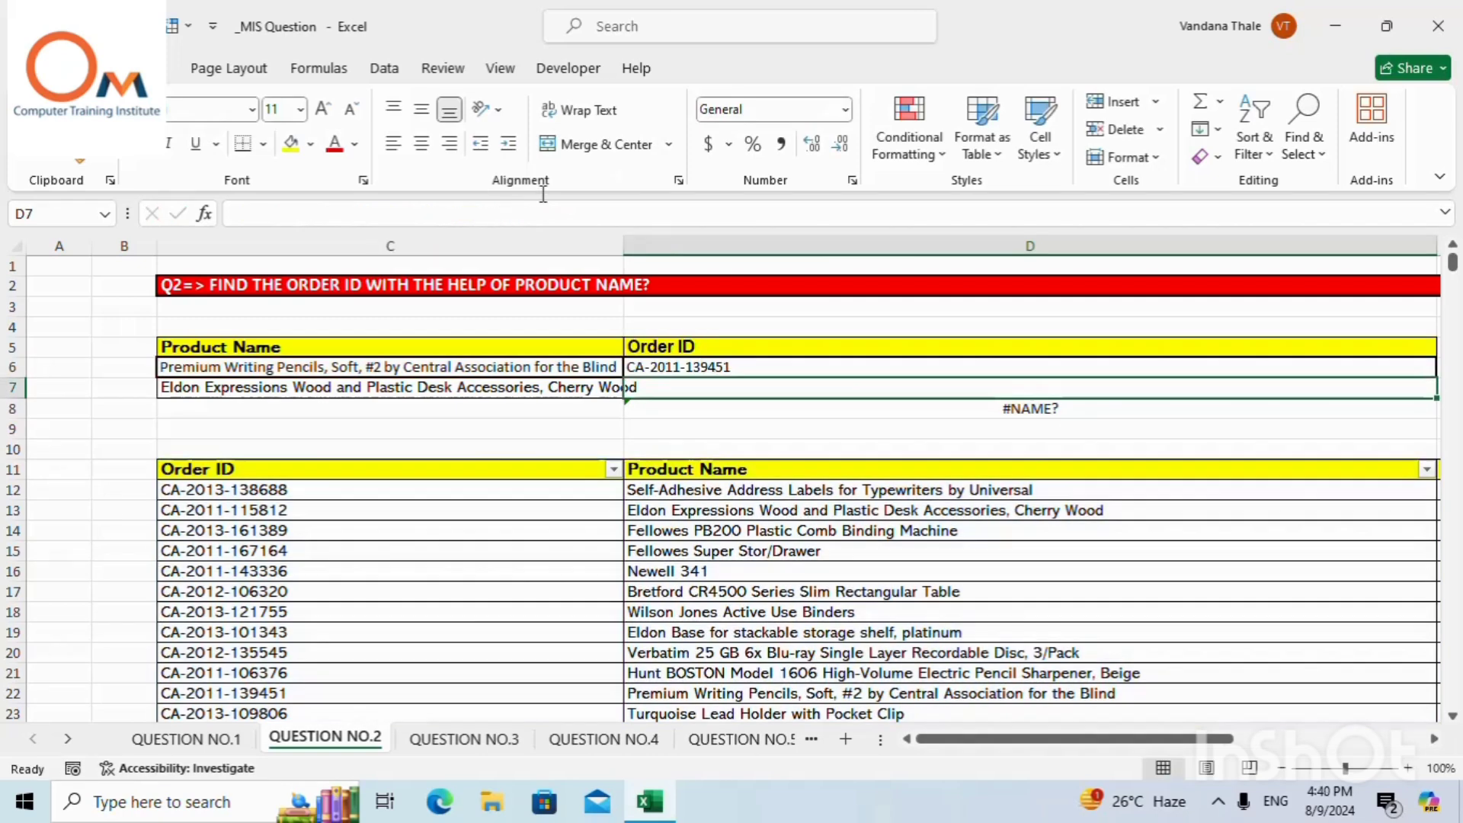
Test the D6 formula by changing the C6 product name to "Logitech K350 2.4Ghz Wireless Keyboard".
left_click(657, 367)
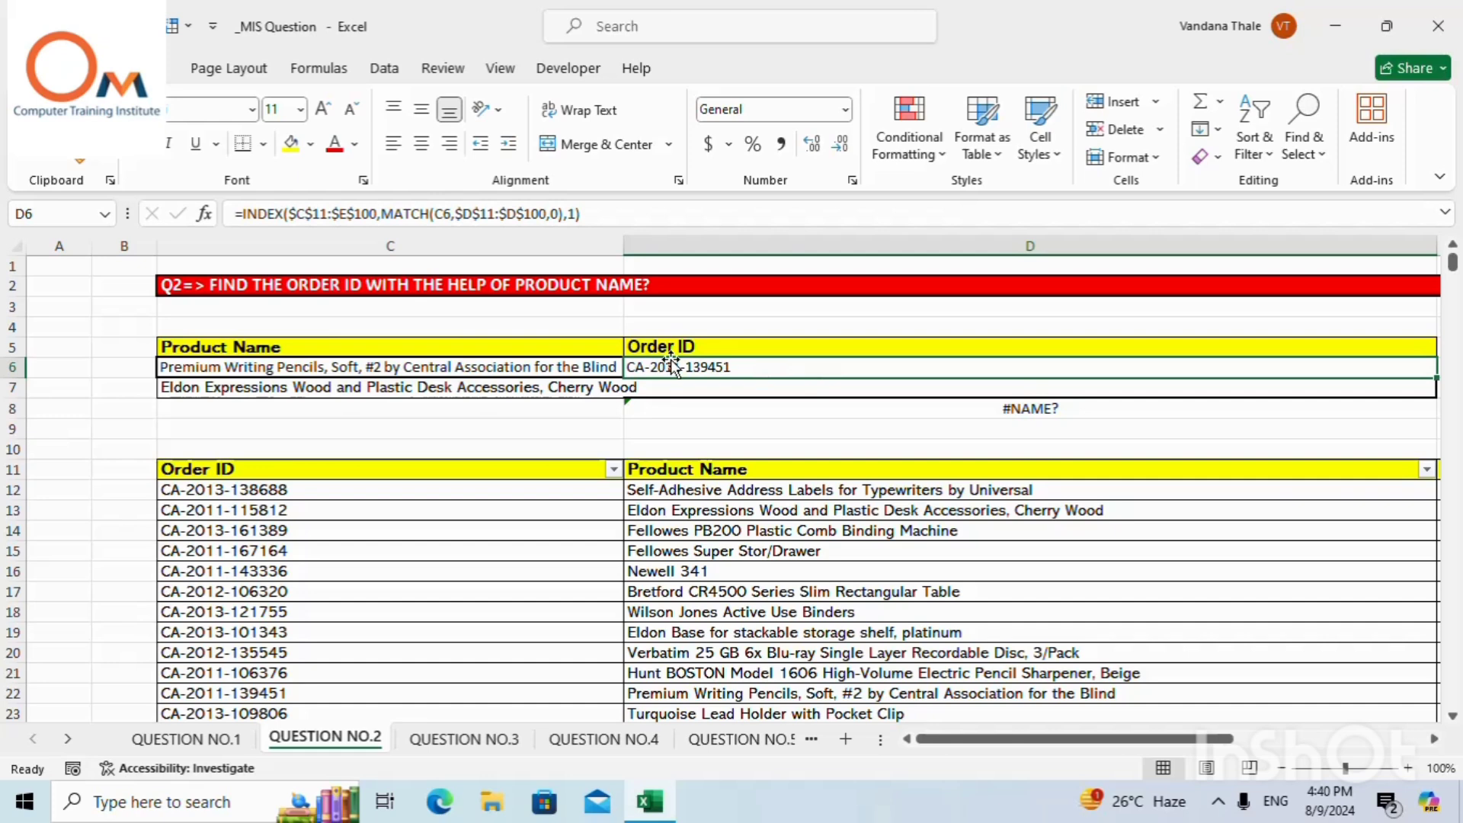
left_click(593, 367)
left_click(633, 368)
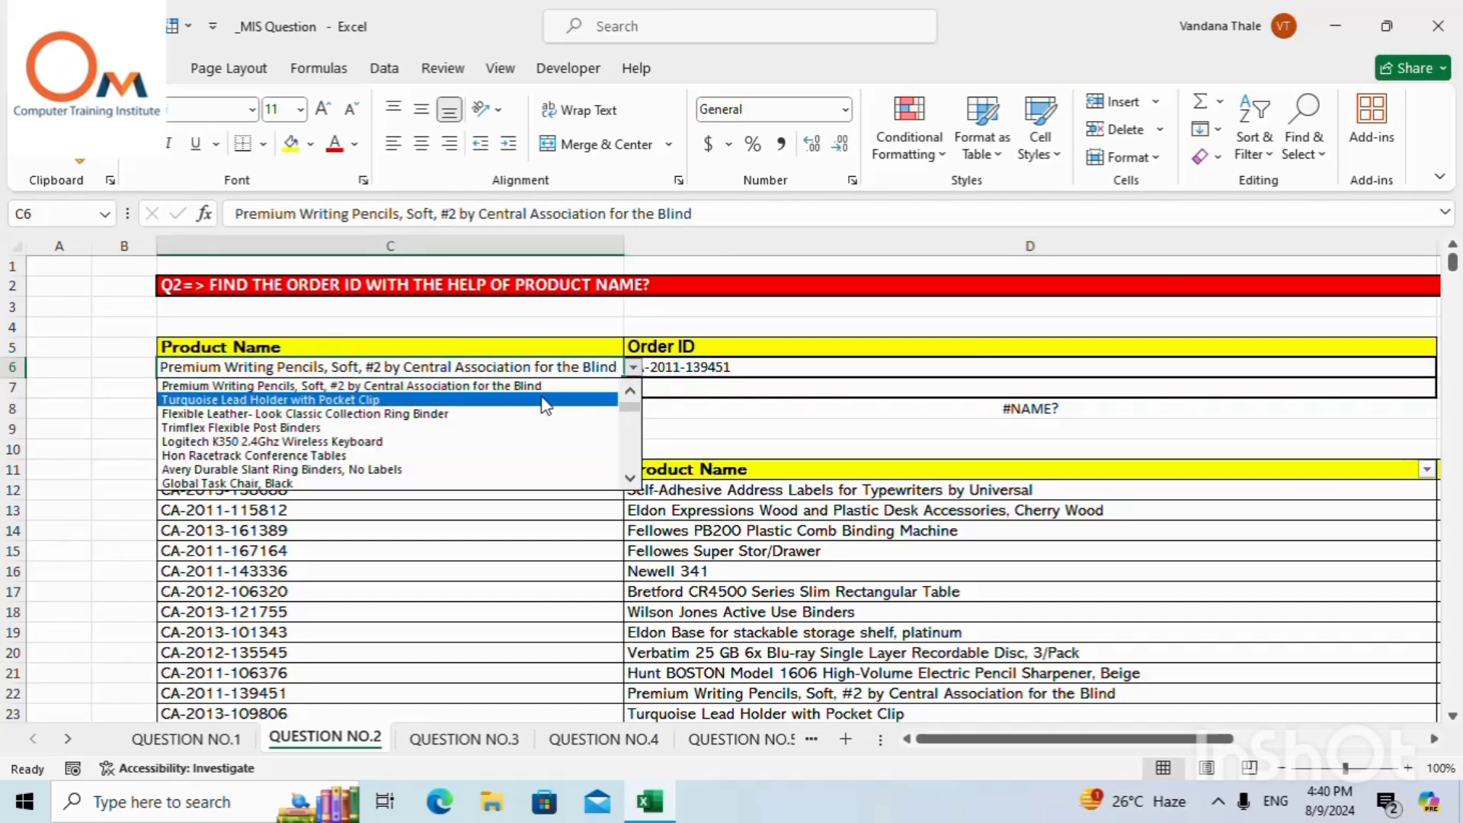
left_click(451, 385)
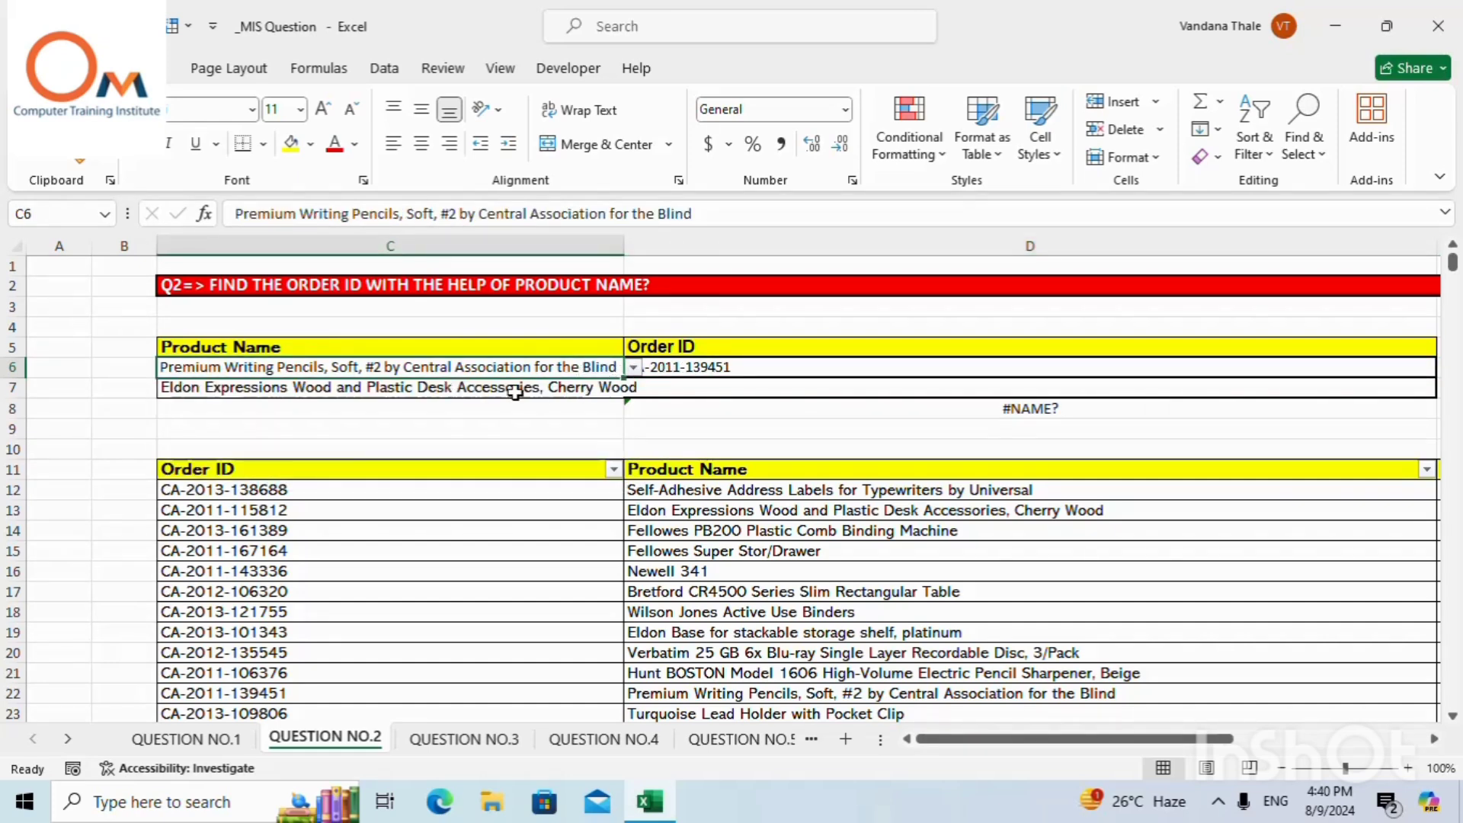
left_click(633, 367)
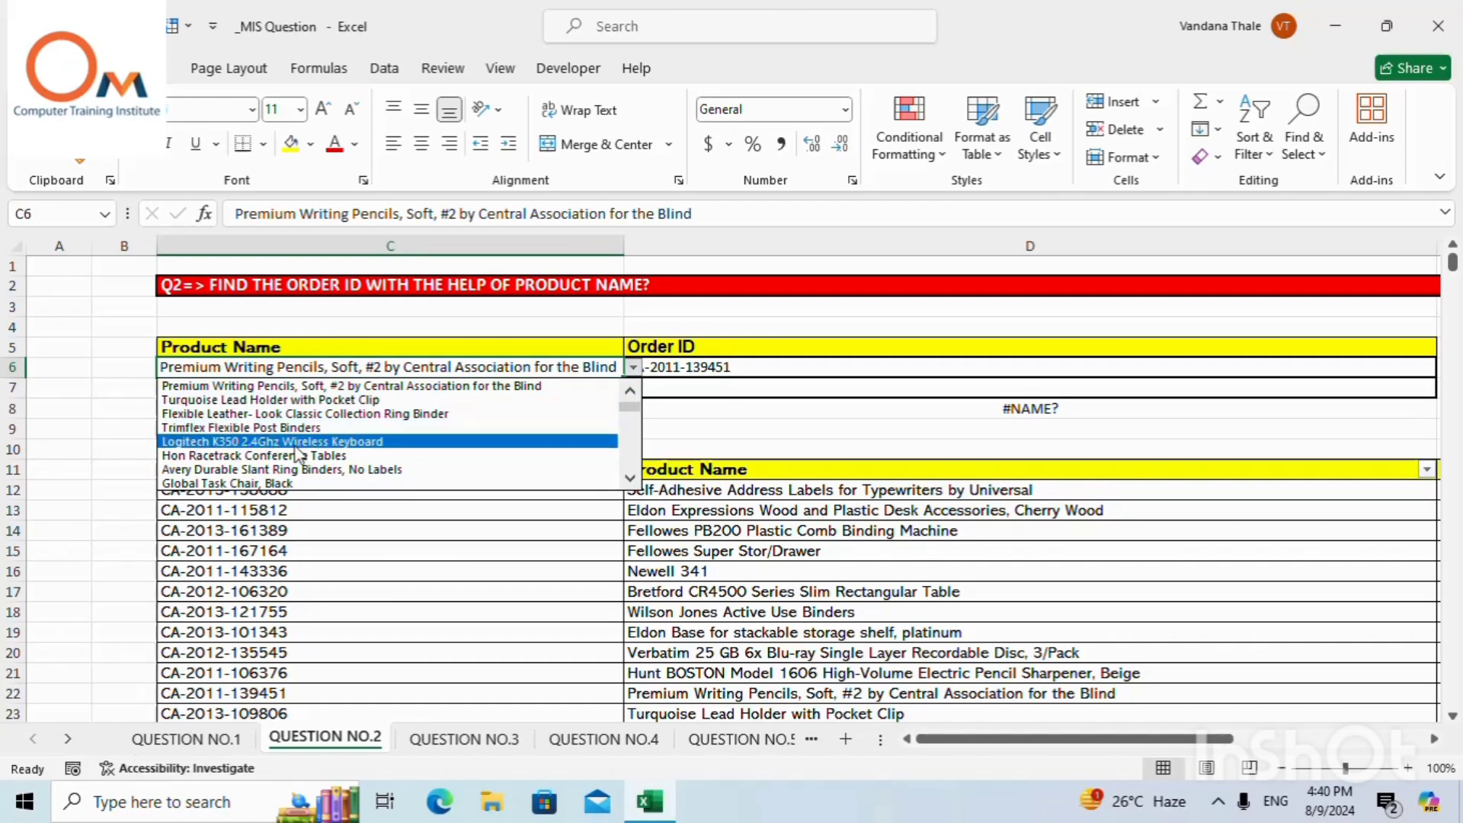
left_click(200, 443)
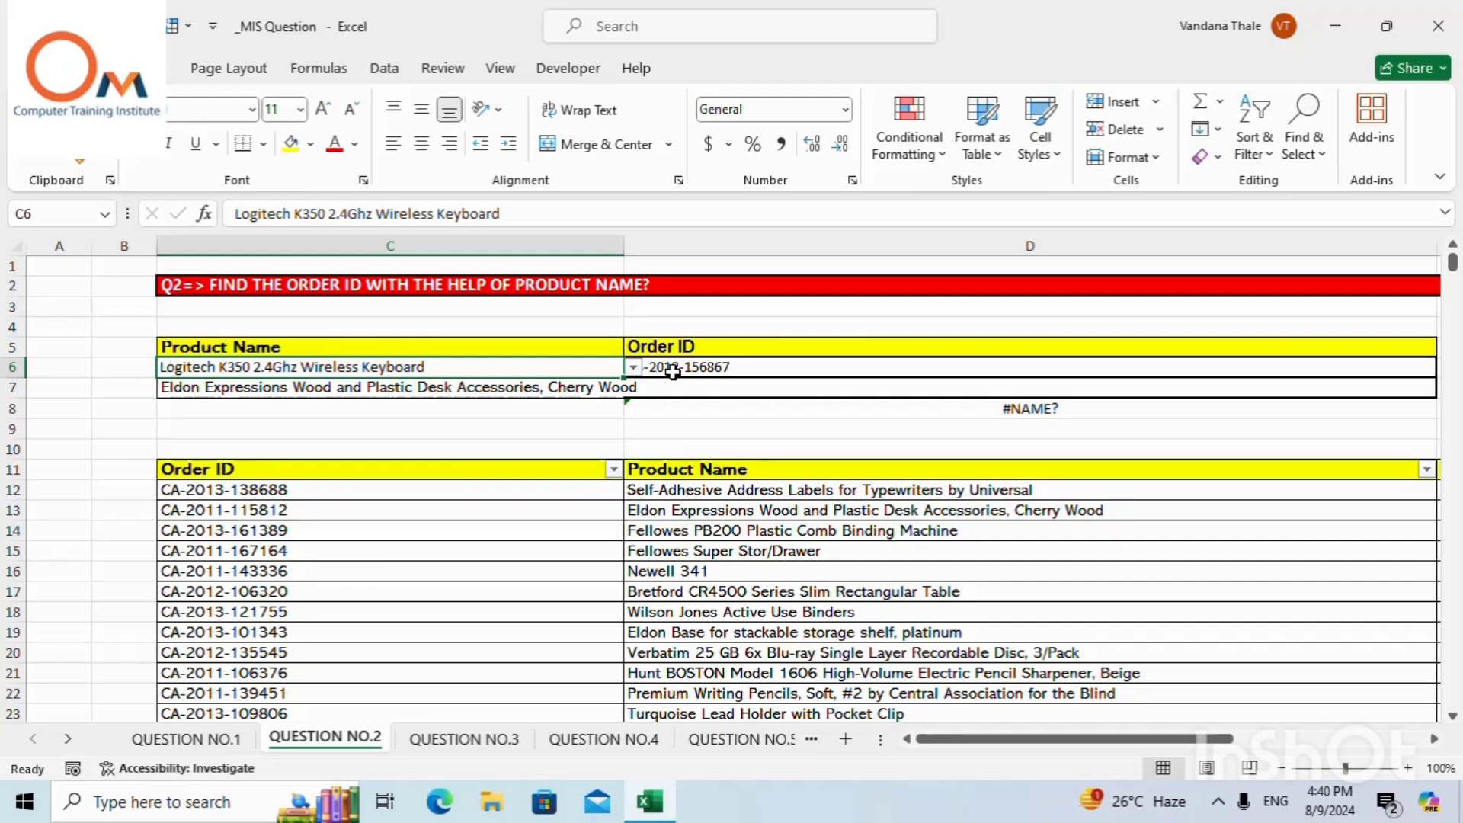
Open the QUESTION NO.3 sheet and examine the 2017 result cell J7 and the date column of the data.
left_click(466, 739)
left_click(829, 346)
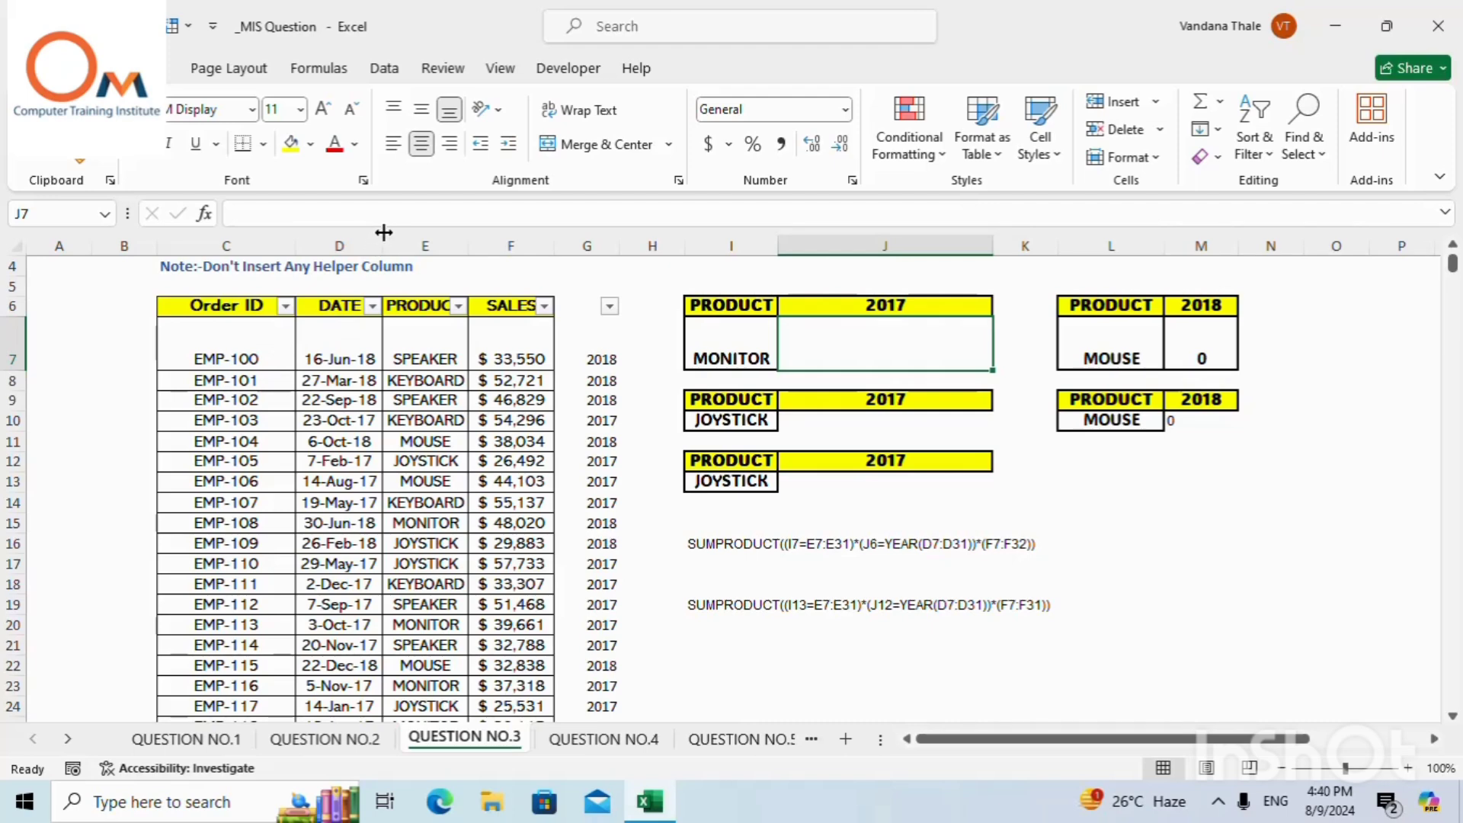
left_click(344, 361)
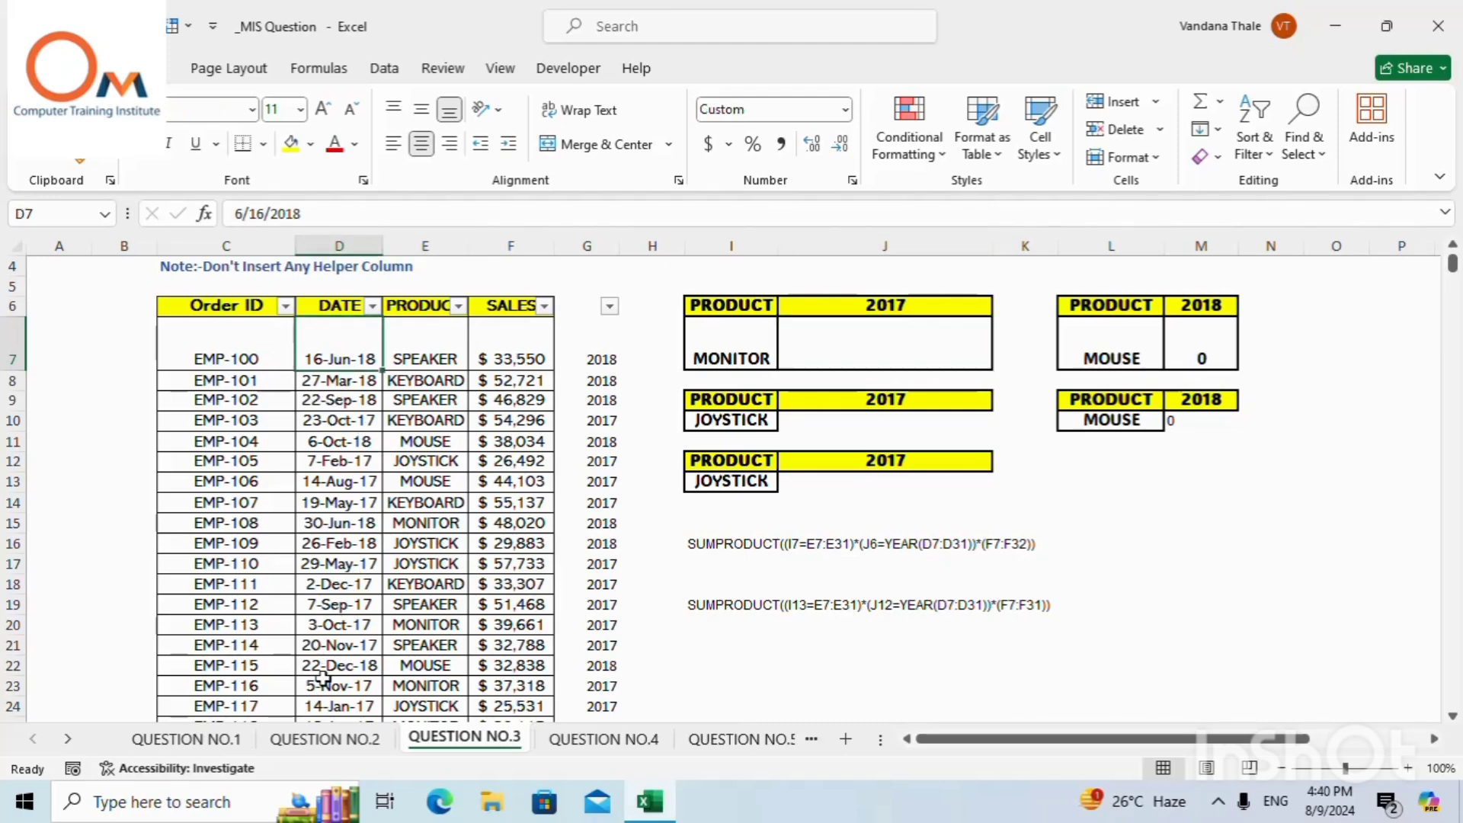
Examine the order data columns, the product and 2017 result cells I7 and J7, and the year formula in G7.
scroll(339, 618, "down", 3)
scroll(347, 619, "up", 3)
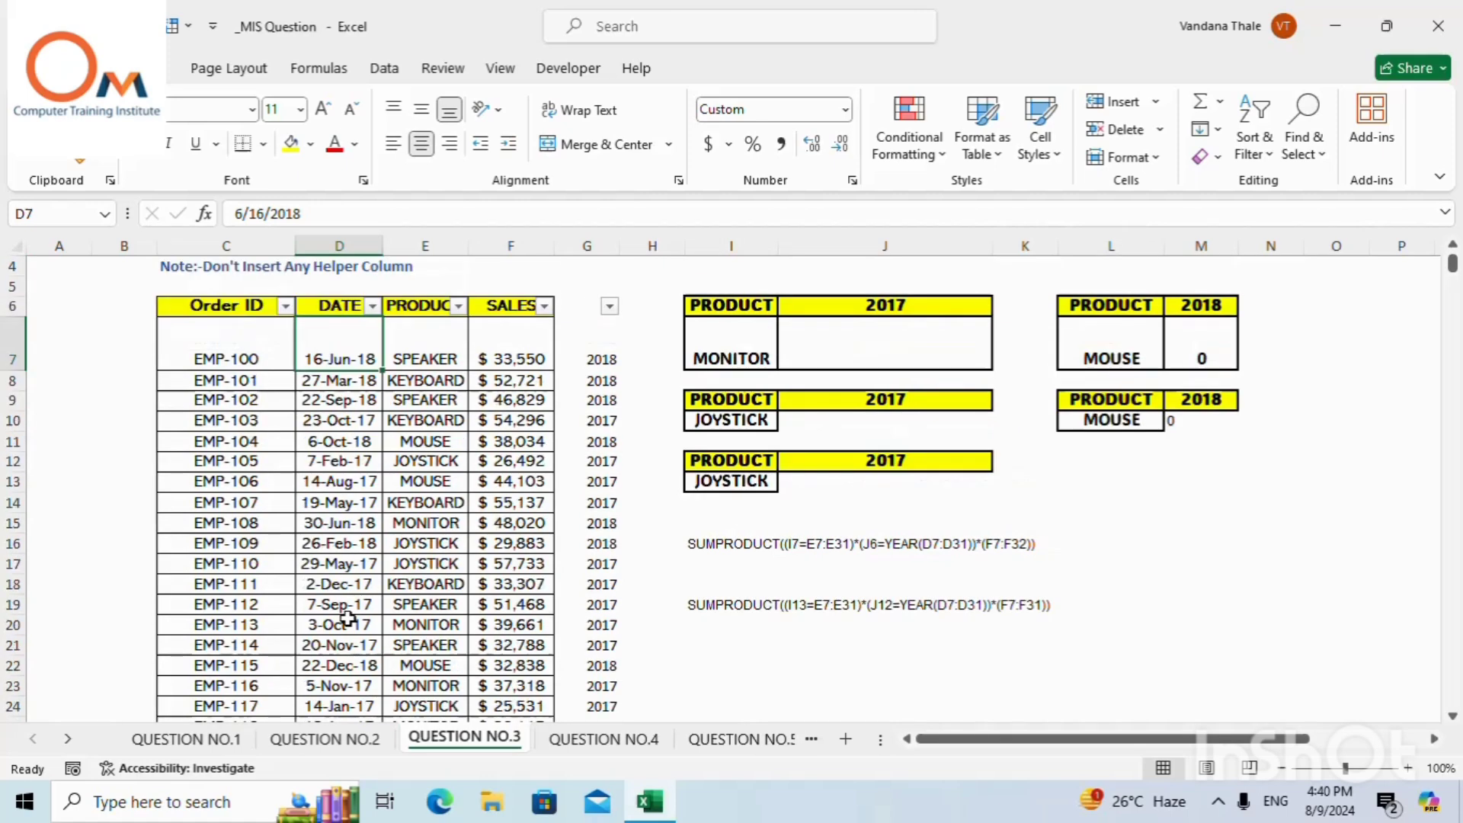
left_click(192, 351)
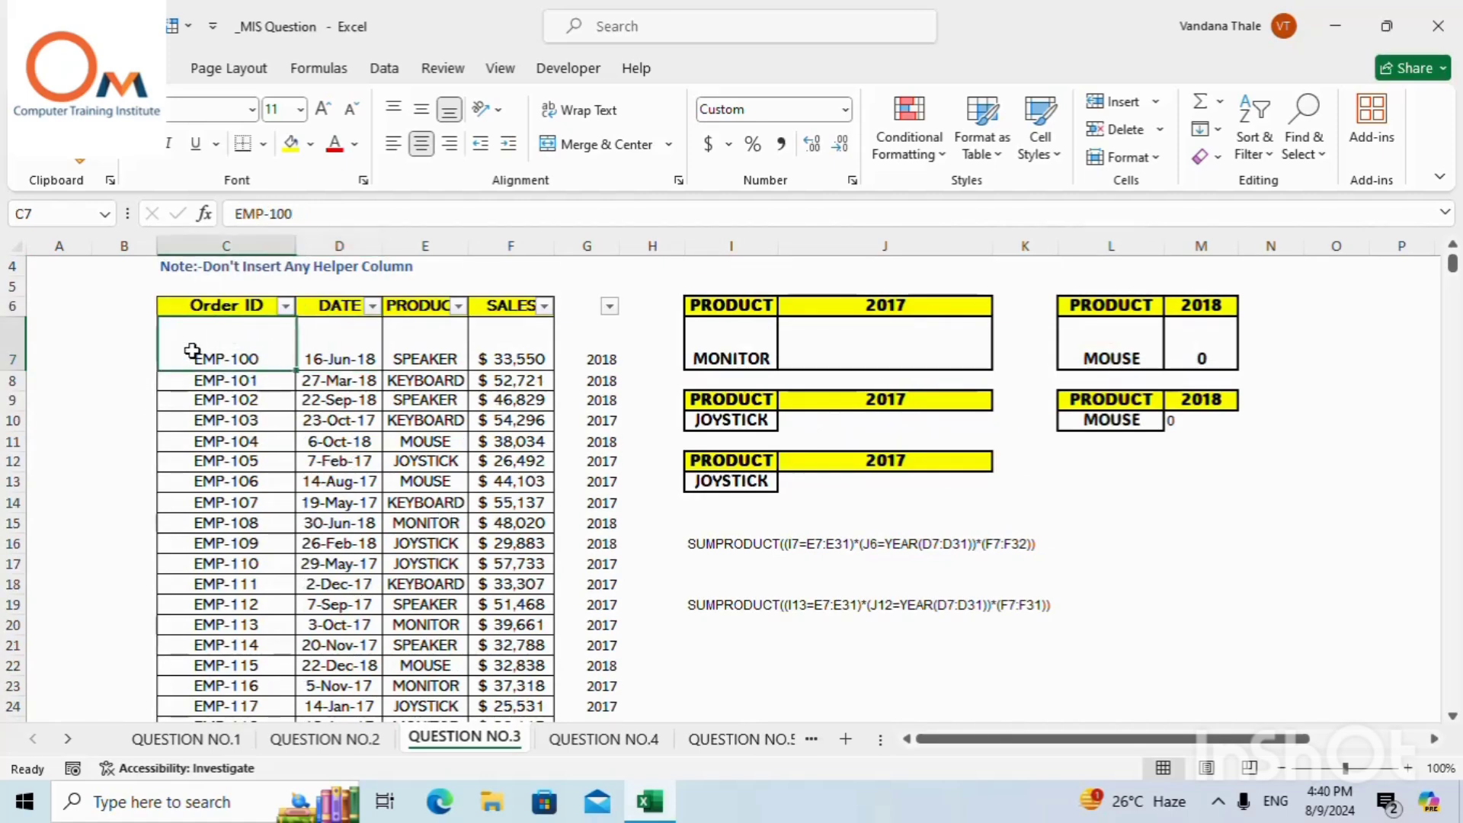
left_click(421, 347)
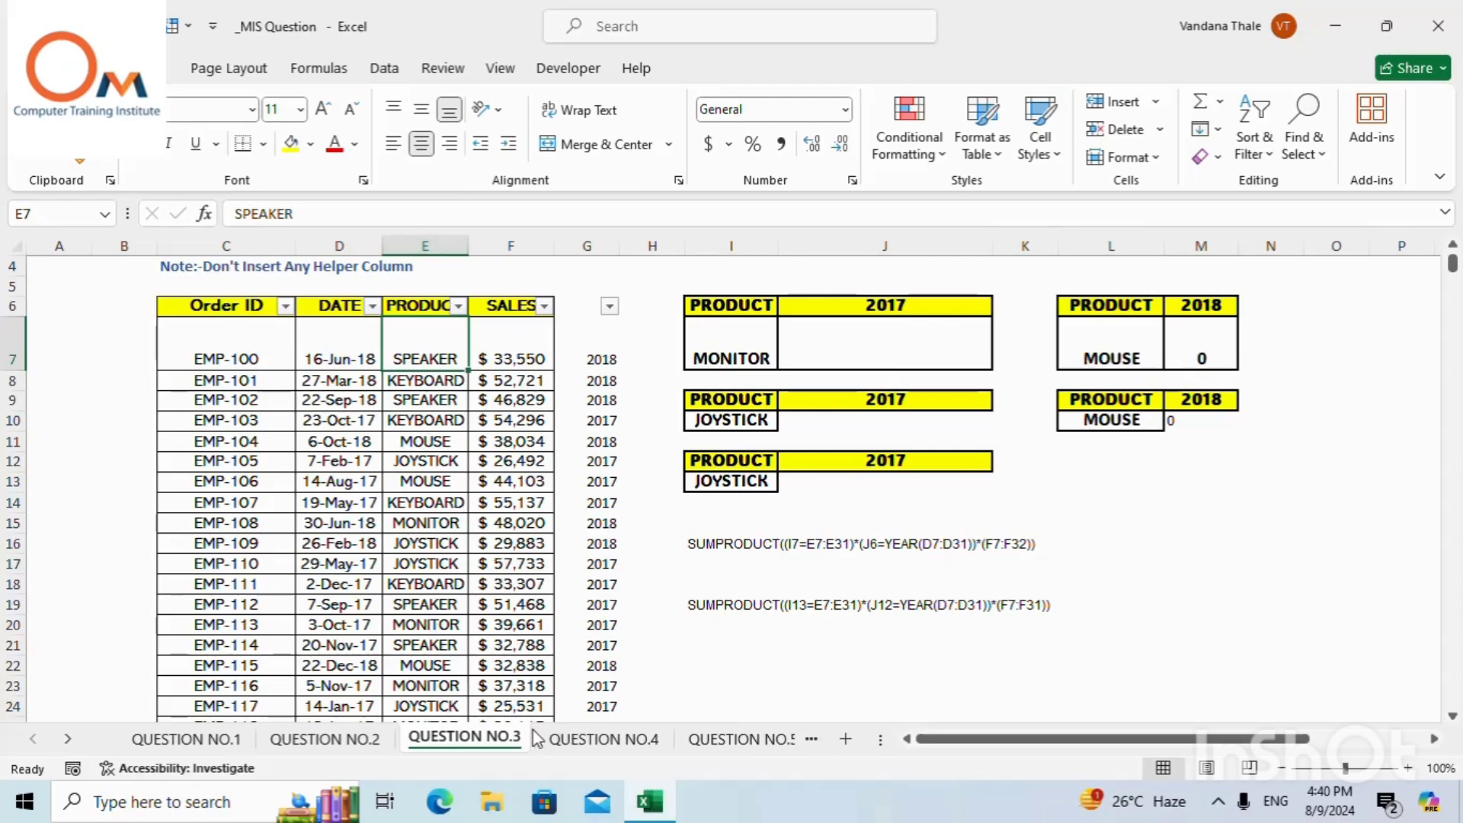
left_click(710, 349)
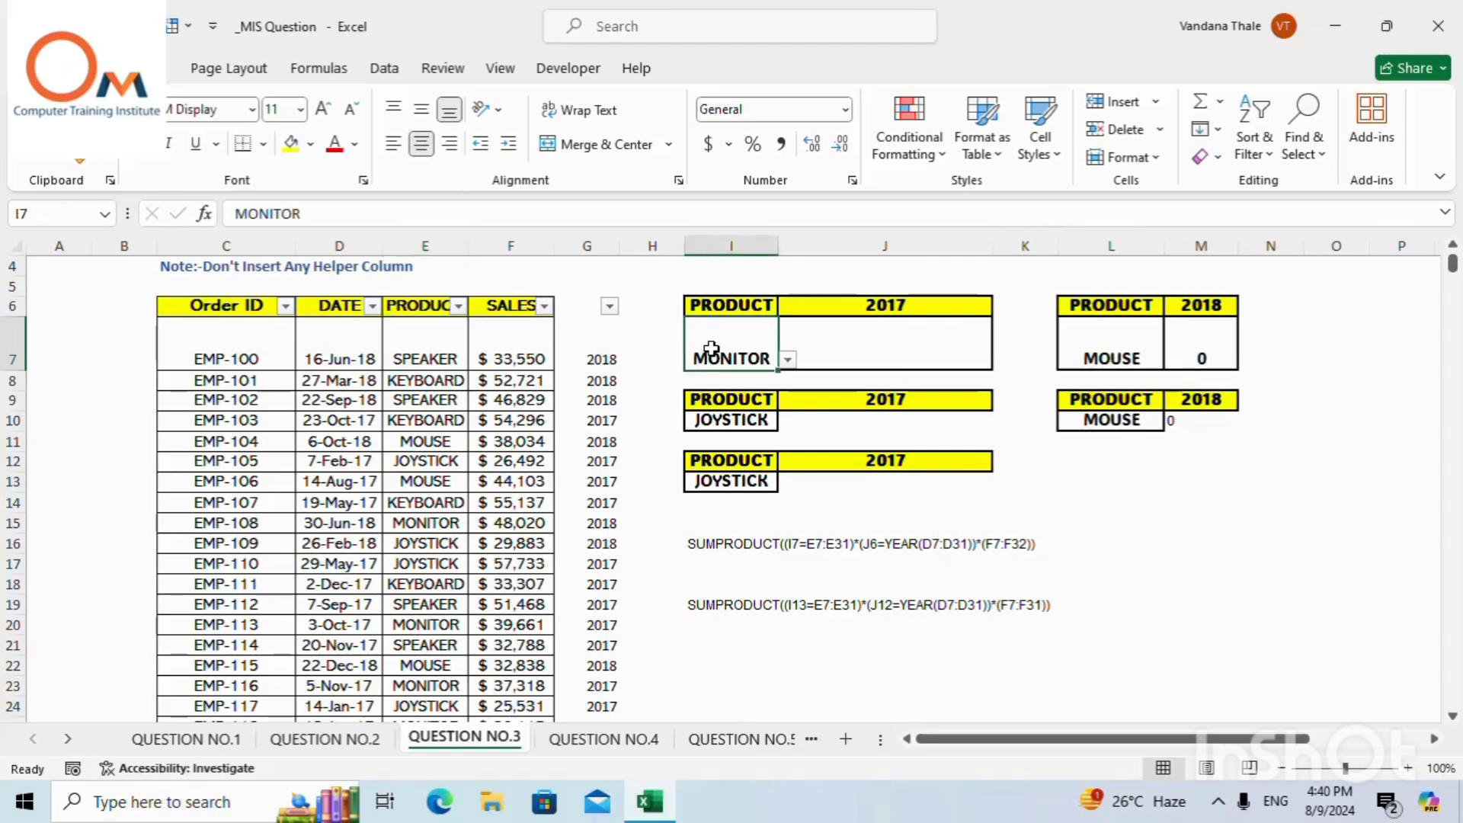
left_click(880, 349)
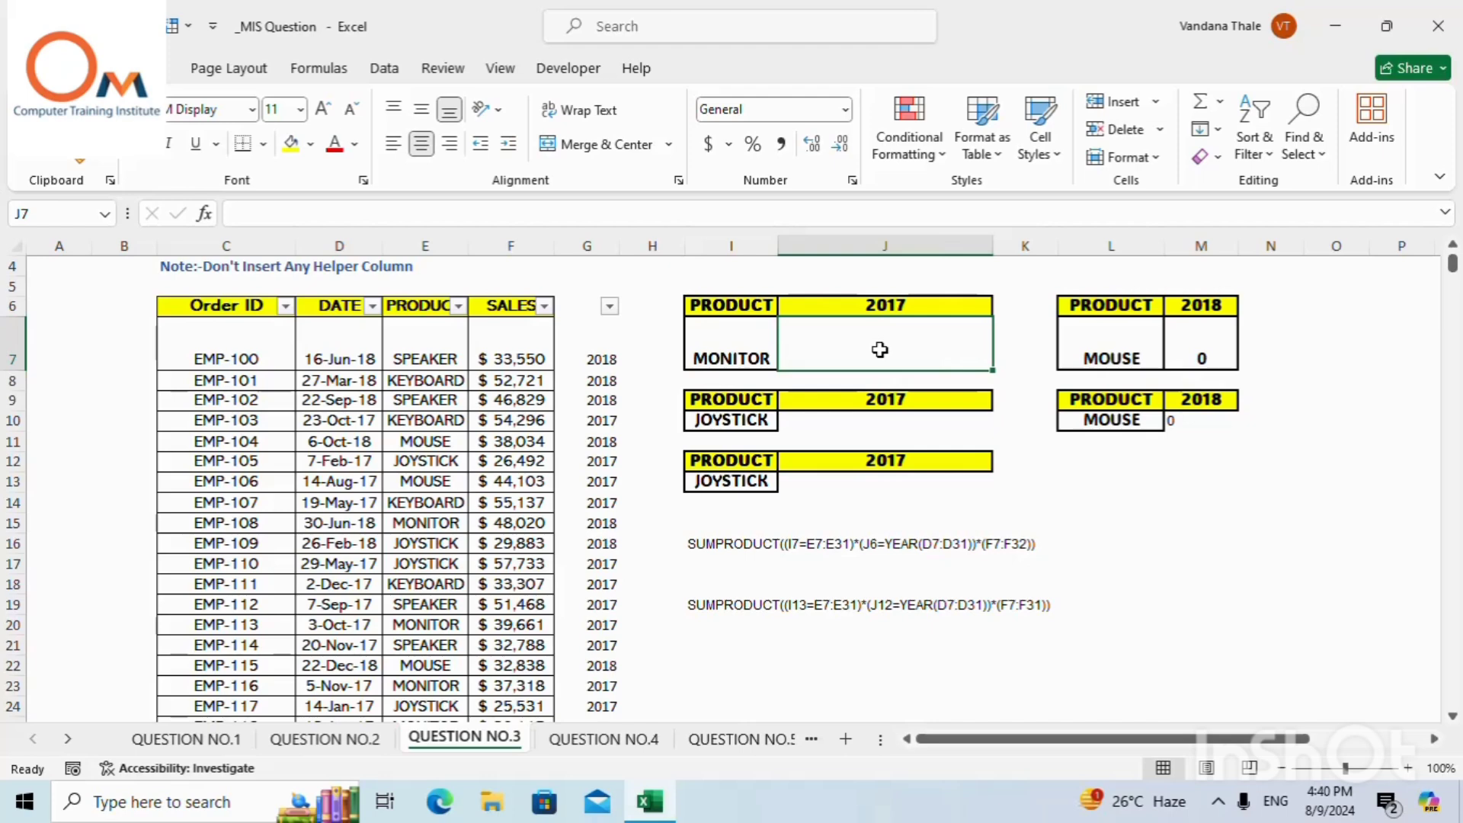
left_click(588, 370)
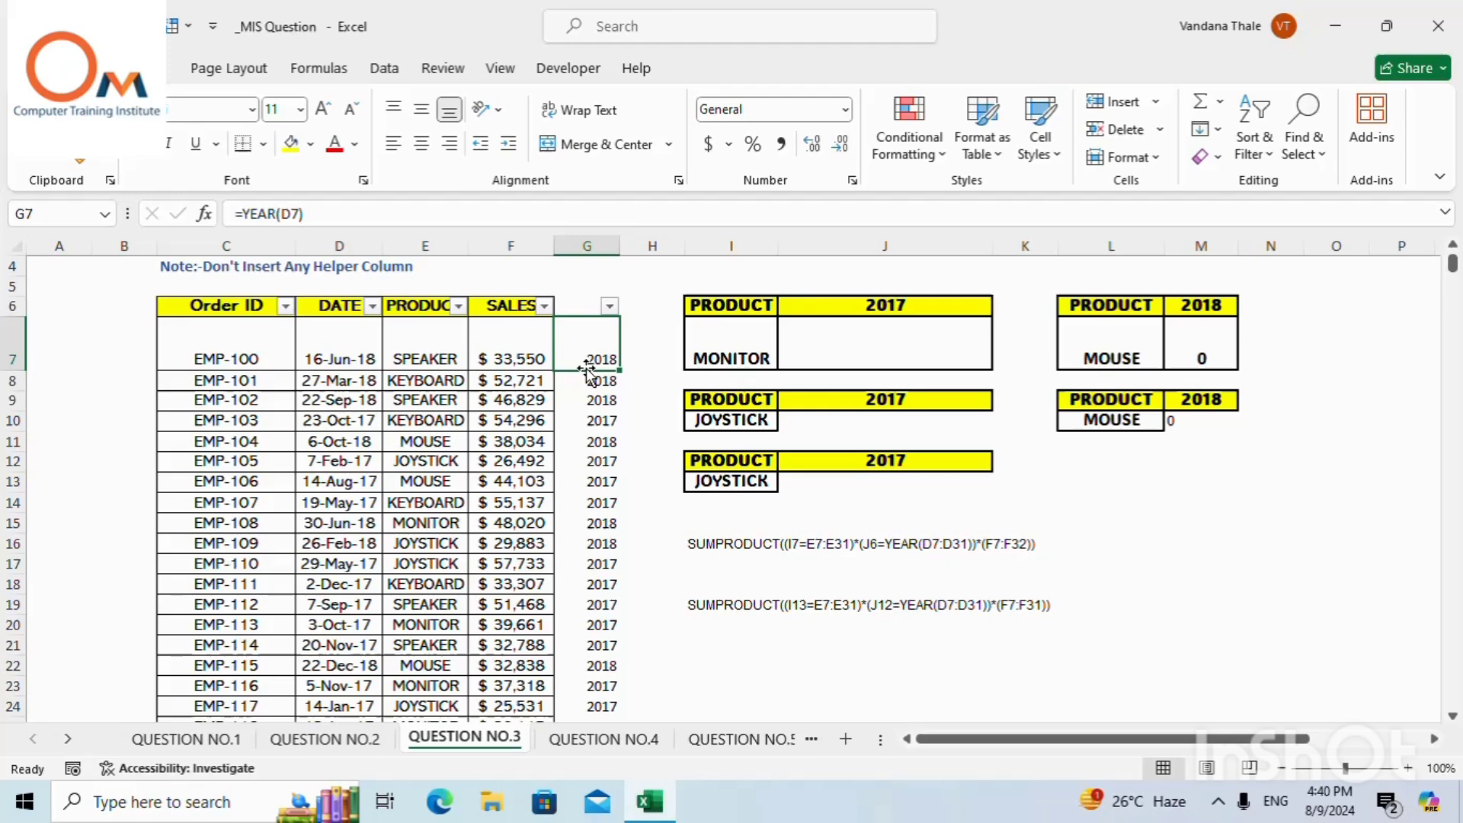
Start a SUMPRODUCT formula in J7 with the product condition I7=E7:E31.
left_click(884, 358)
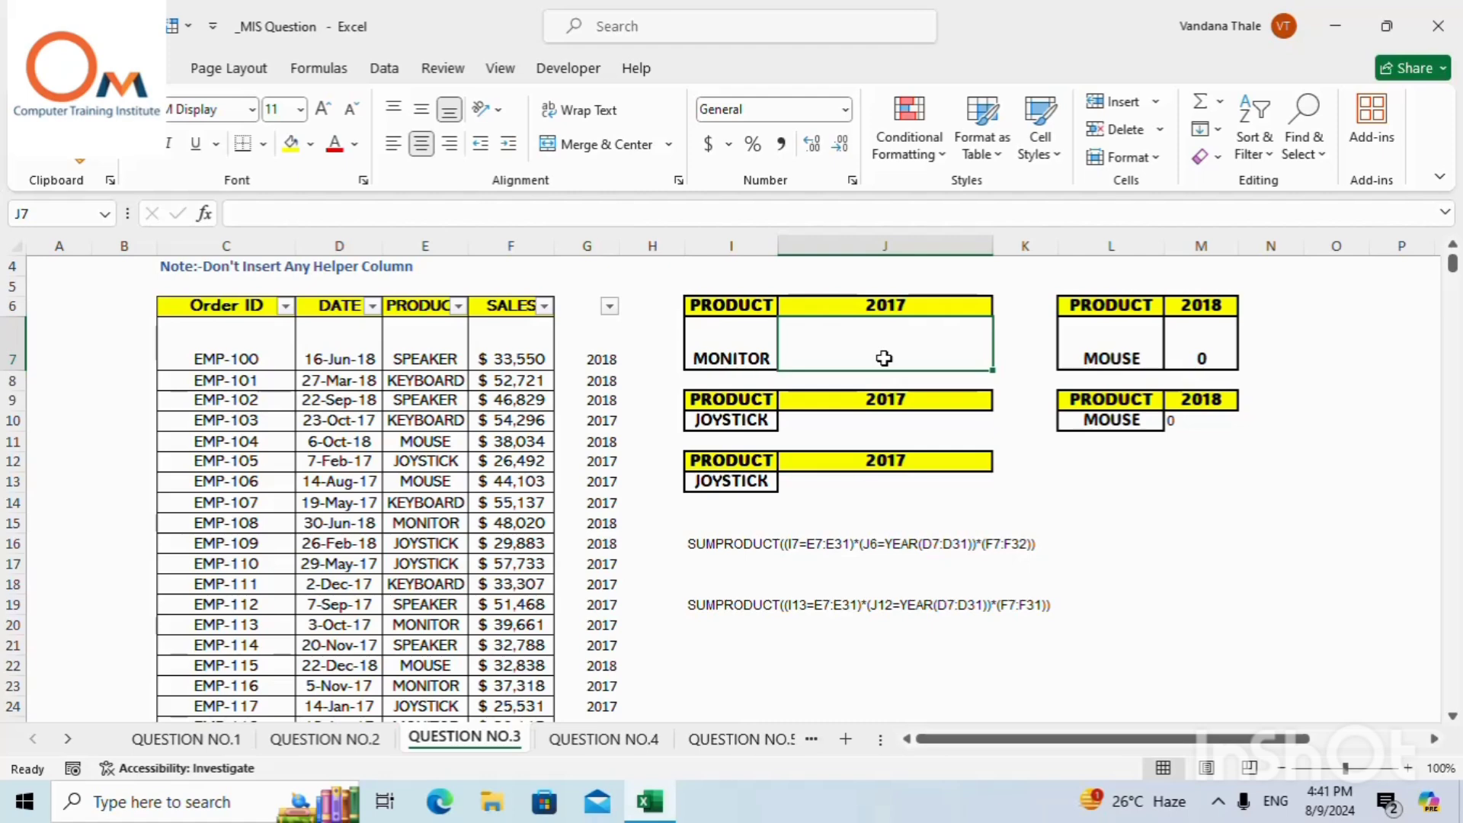
type("=")
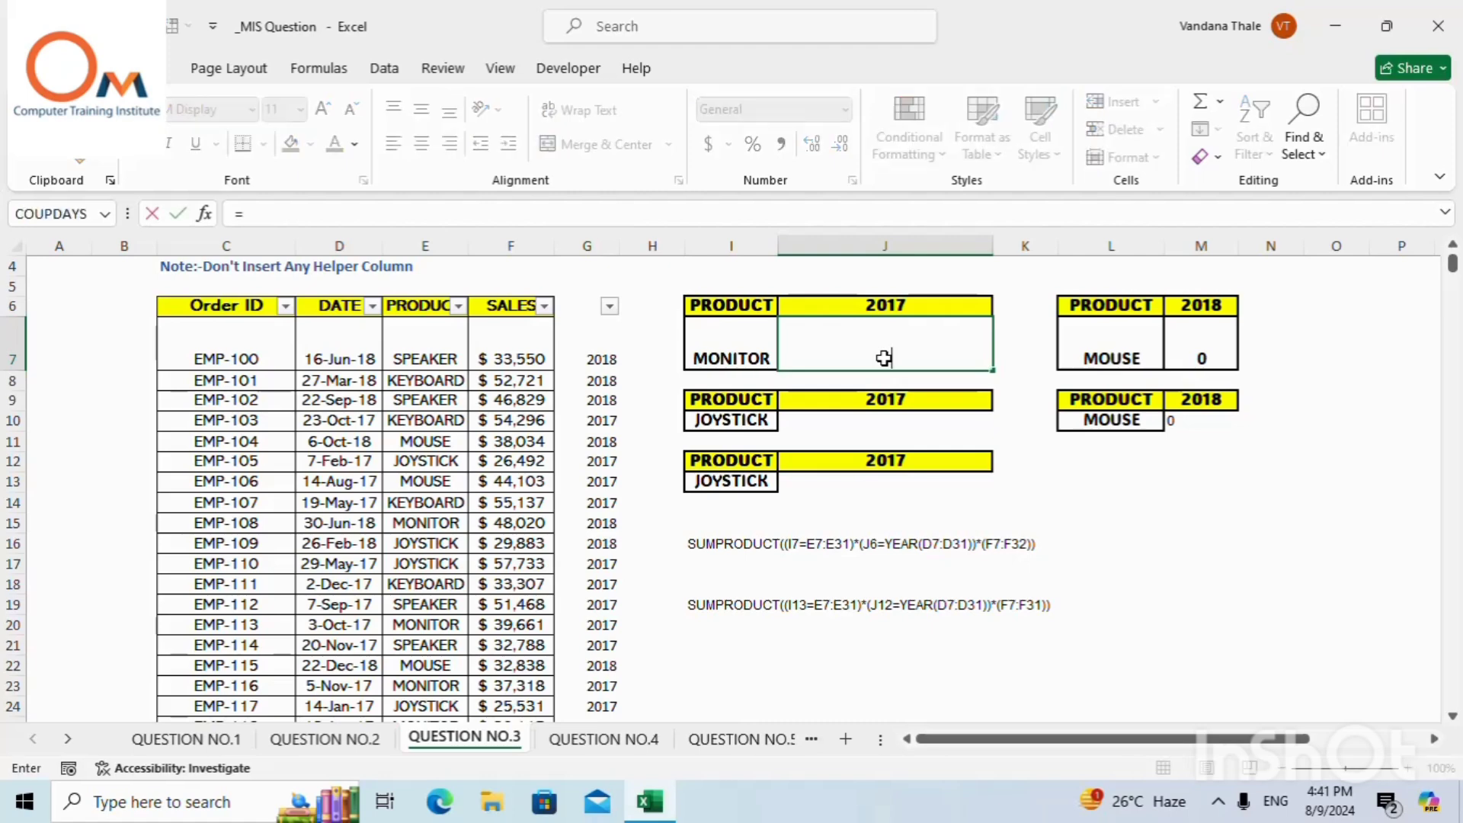
type("sumpro")
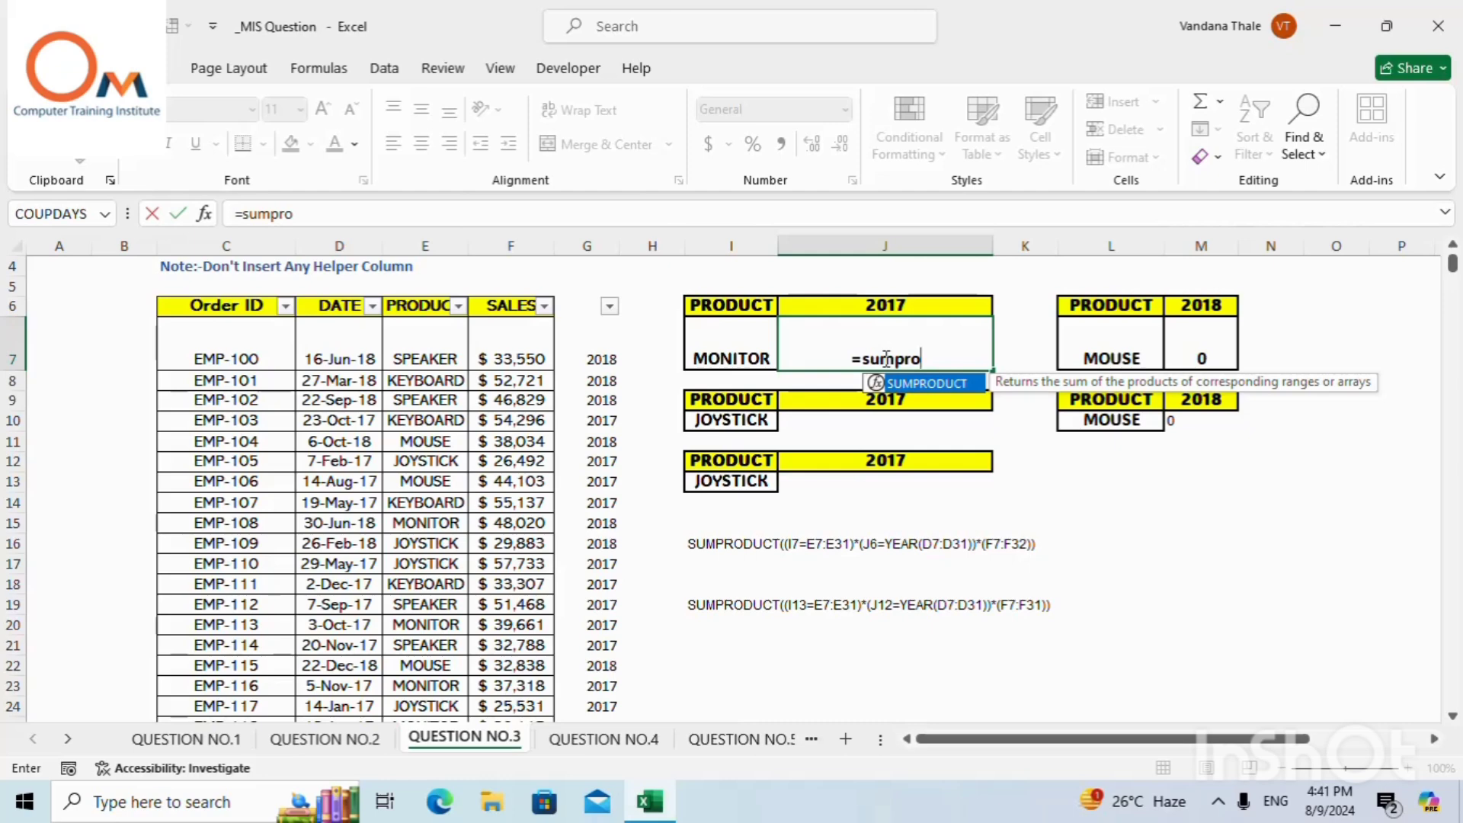
double_click(918, 383)
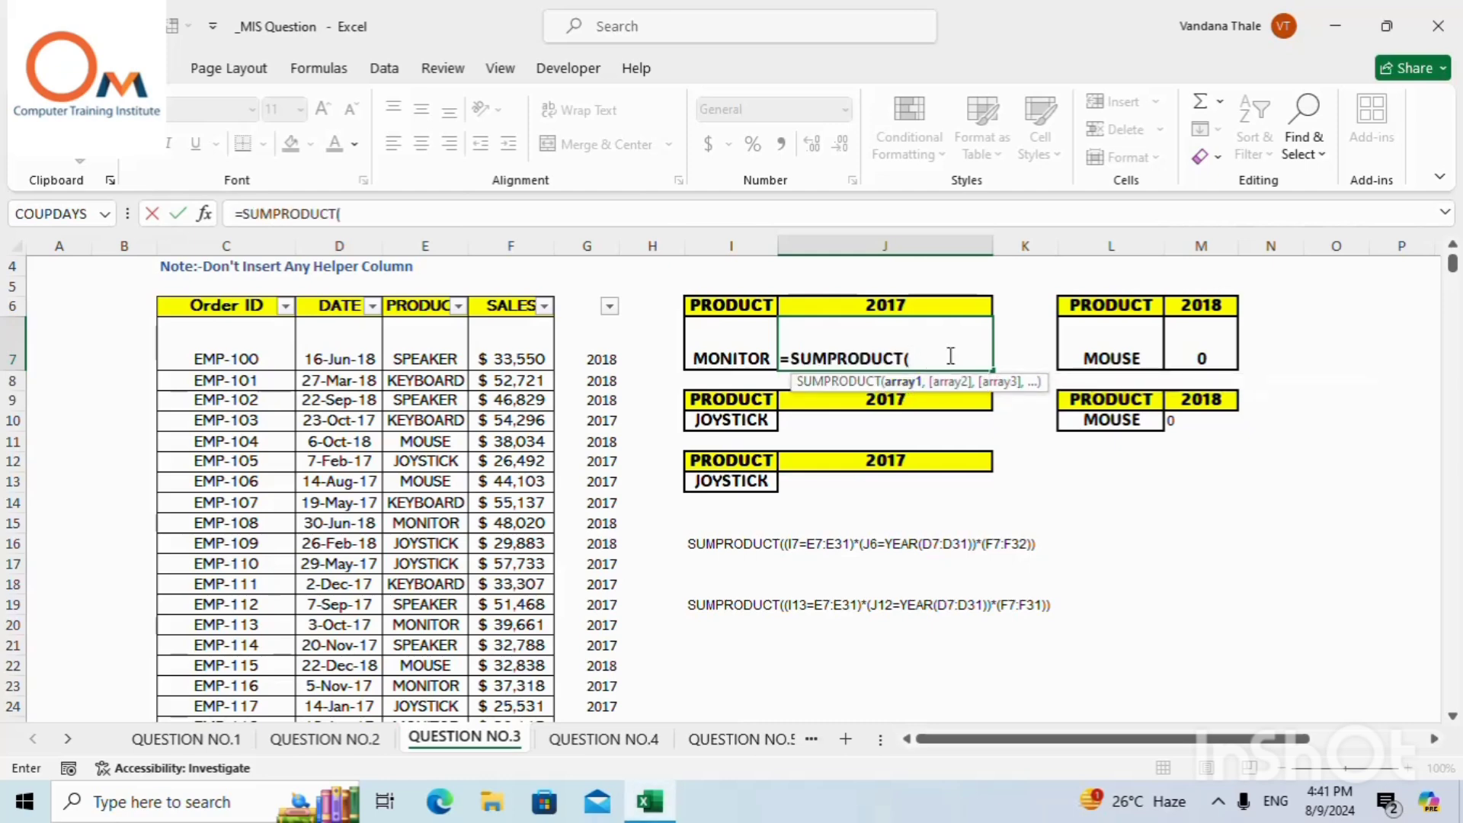
left_click(722, 355)
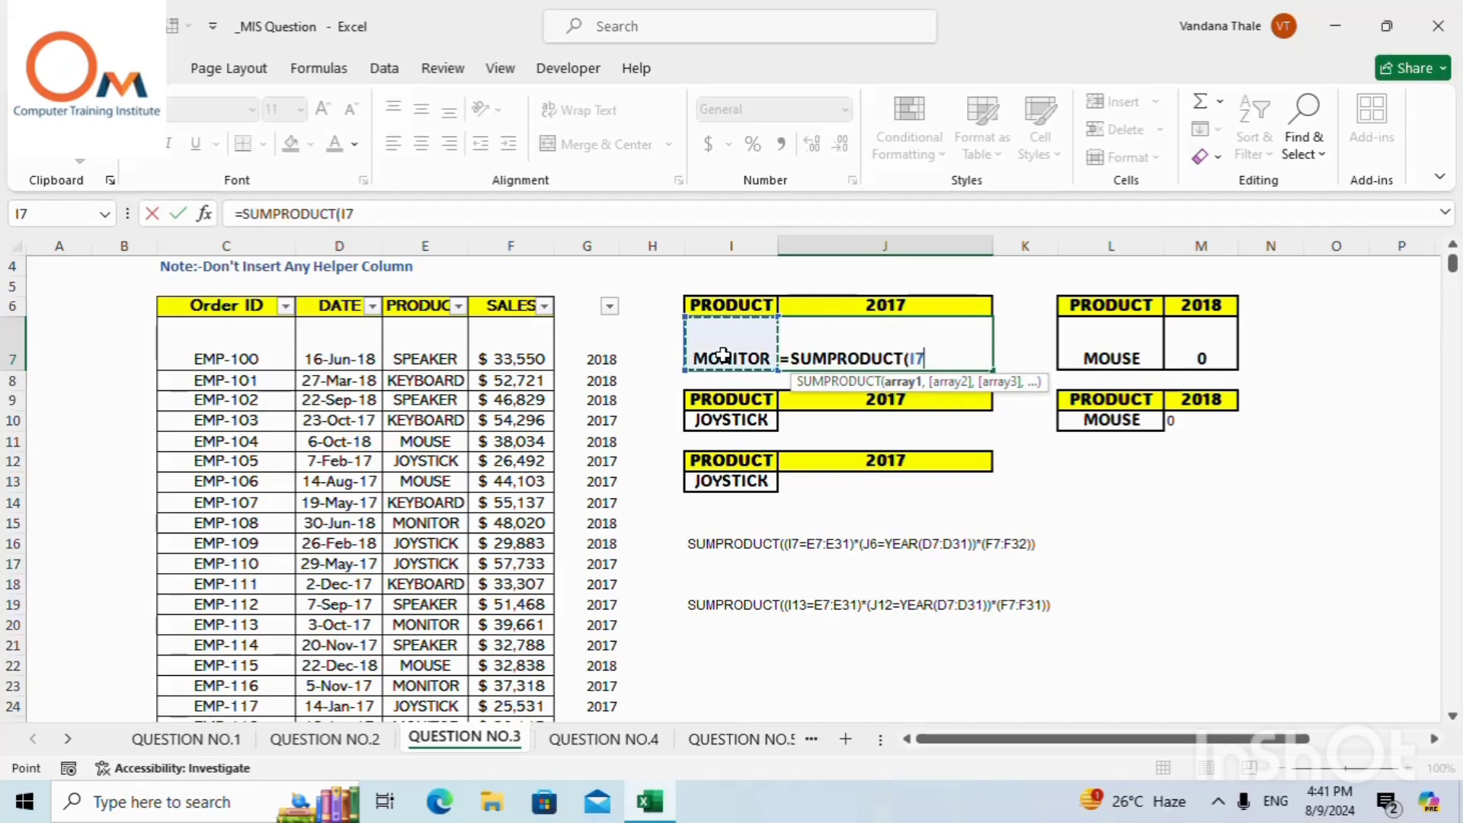
type("=")
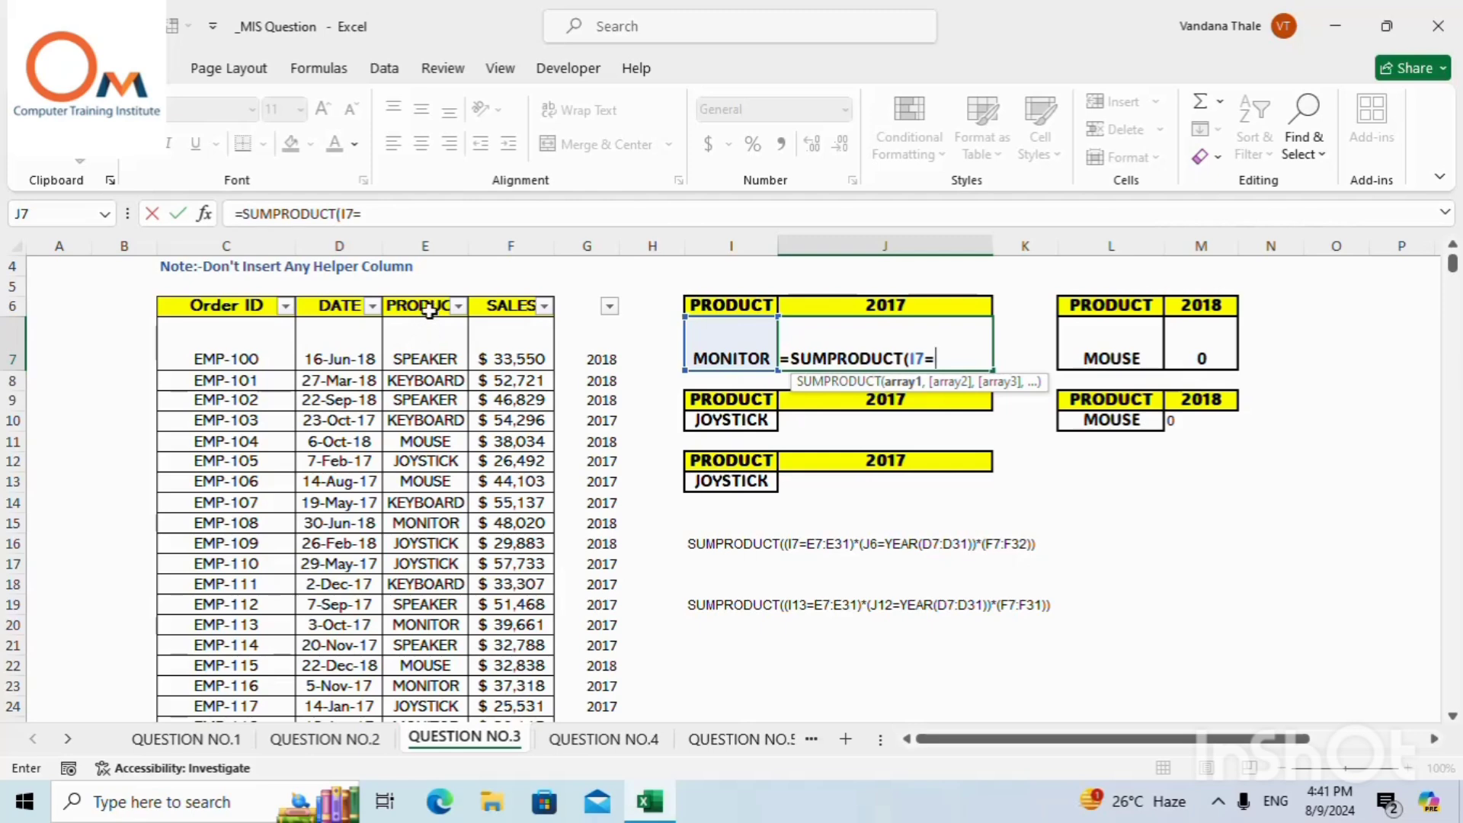
left_click_drag(429, 331, 411, 663)
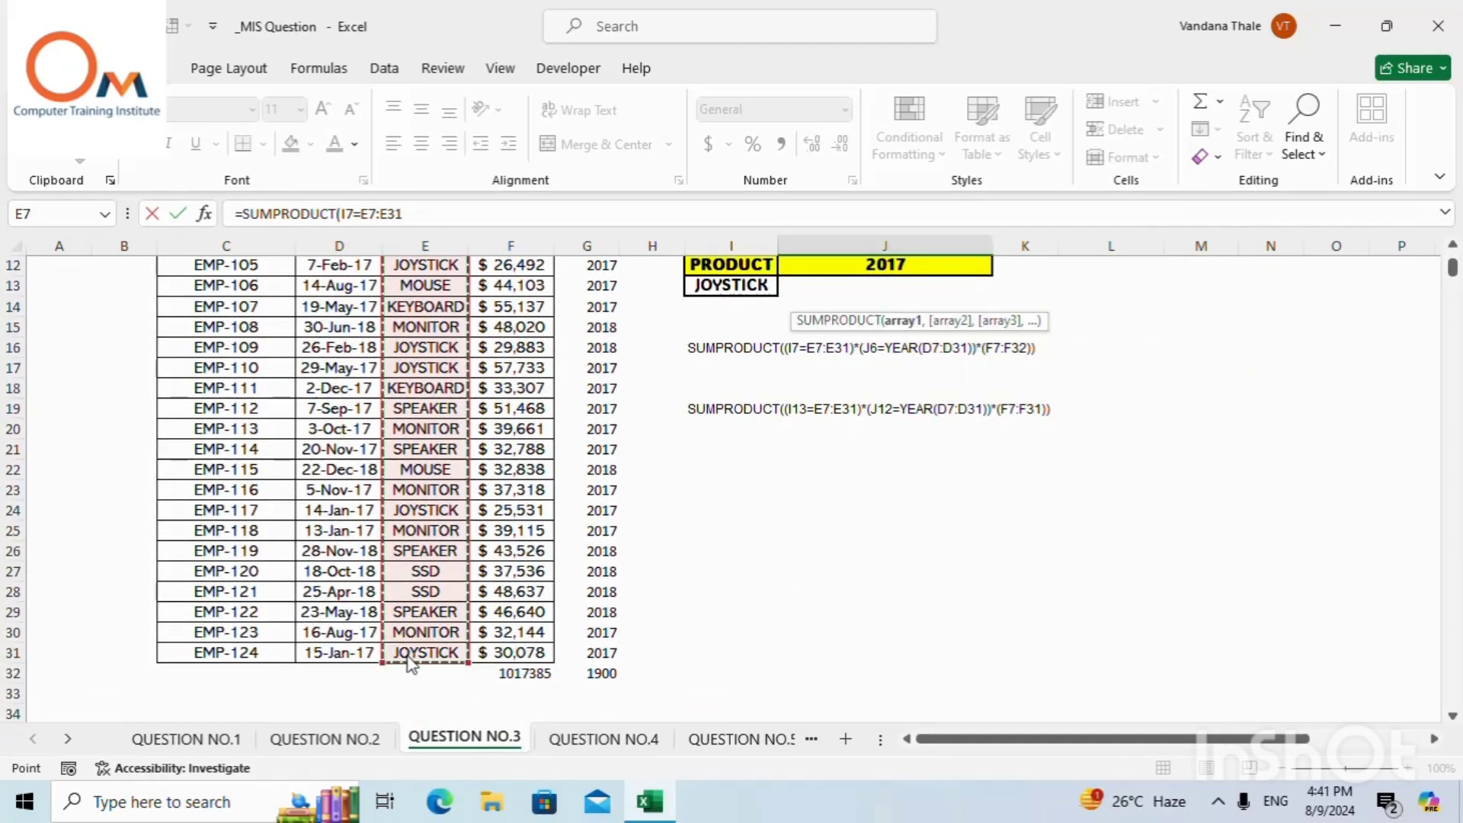
type(")")
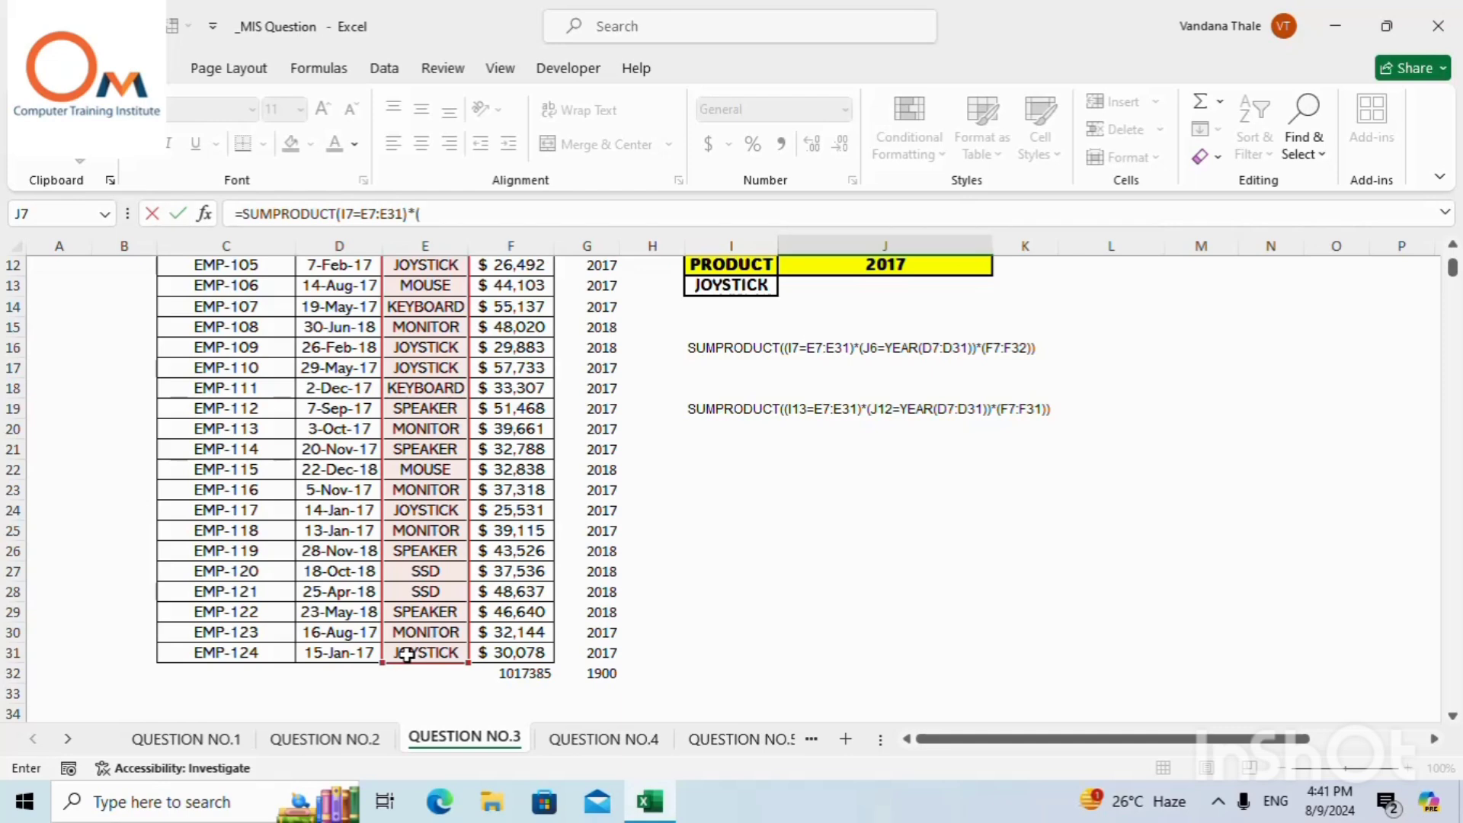
Multiply by a year condition in the J7 formula that compares J6 with YEAR of the dates D7:D31.
type("*(")
scroll(924, 549, "up", 3)
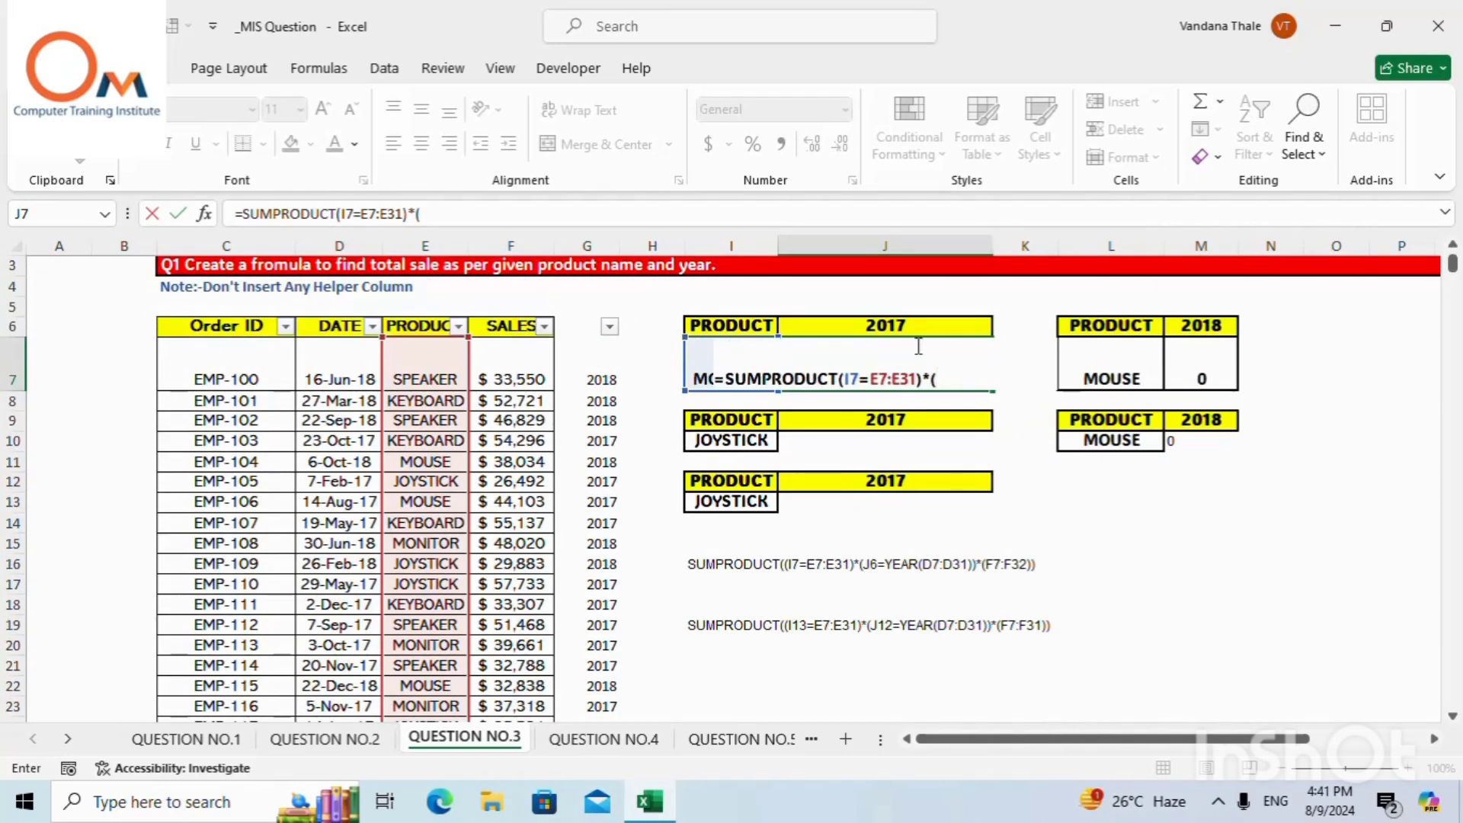
left_click(899, 326)
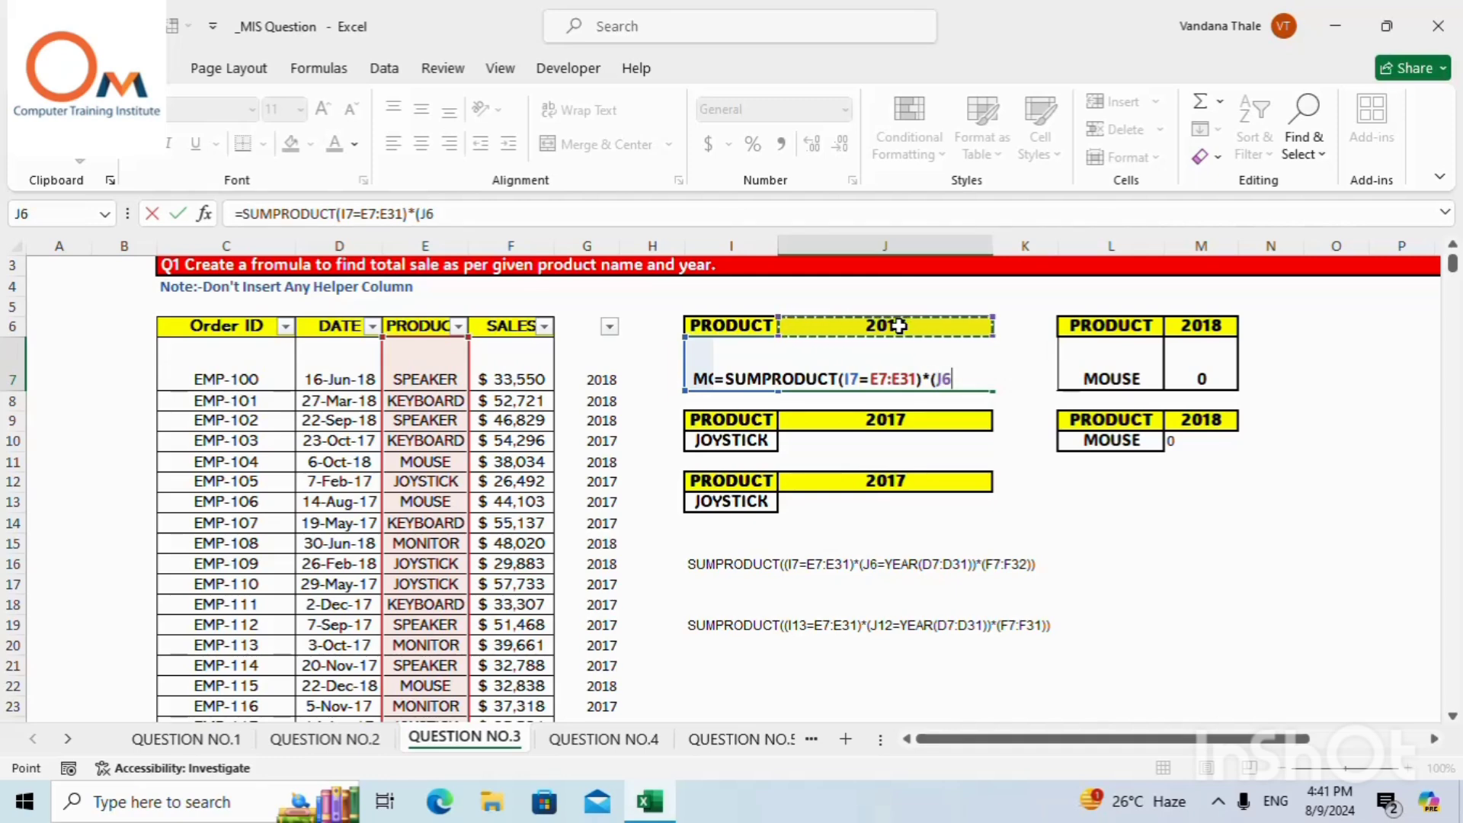
type("=")
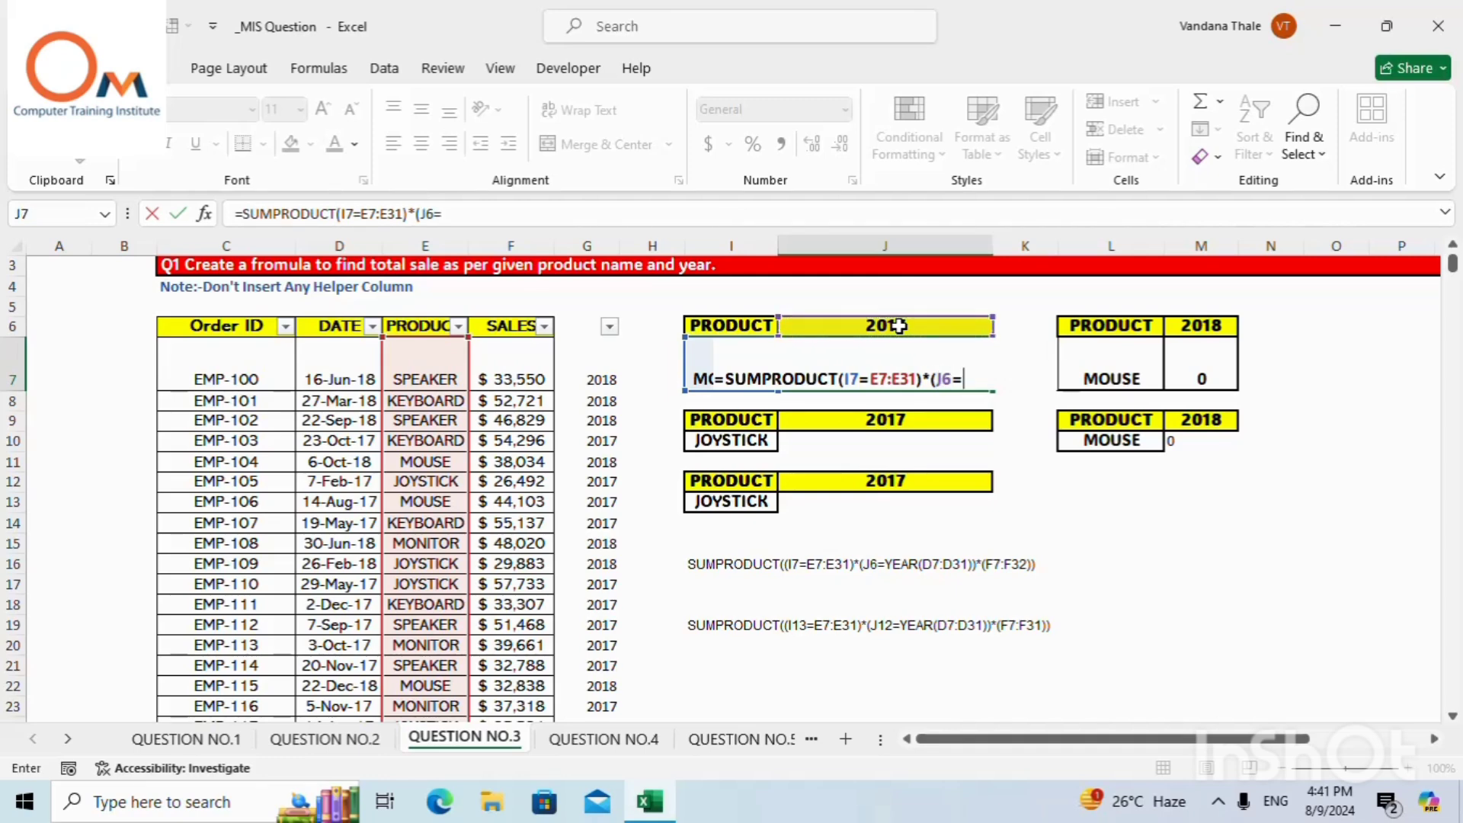
type("year")
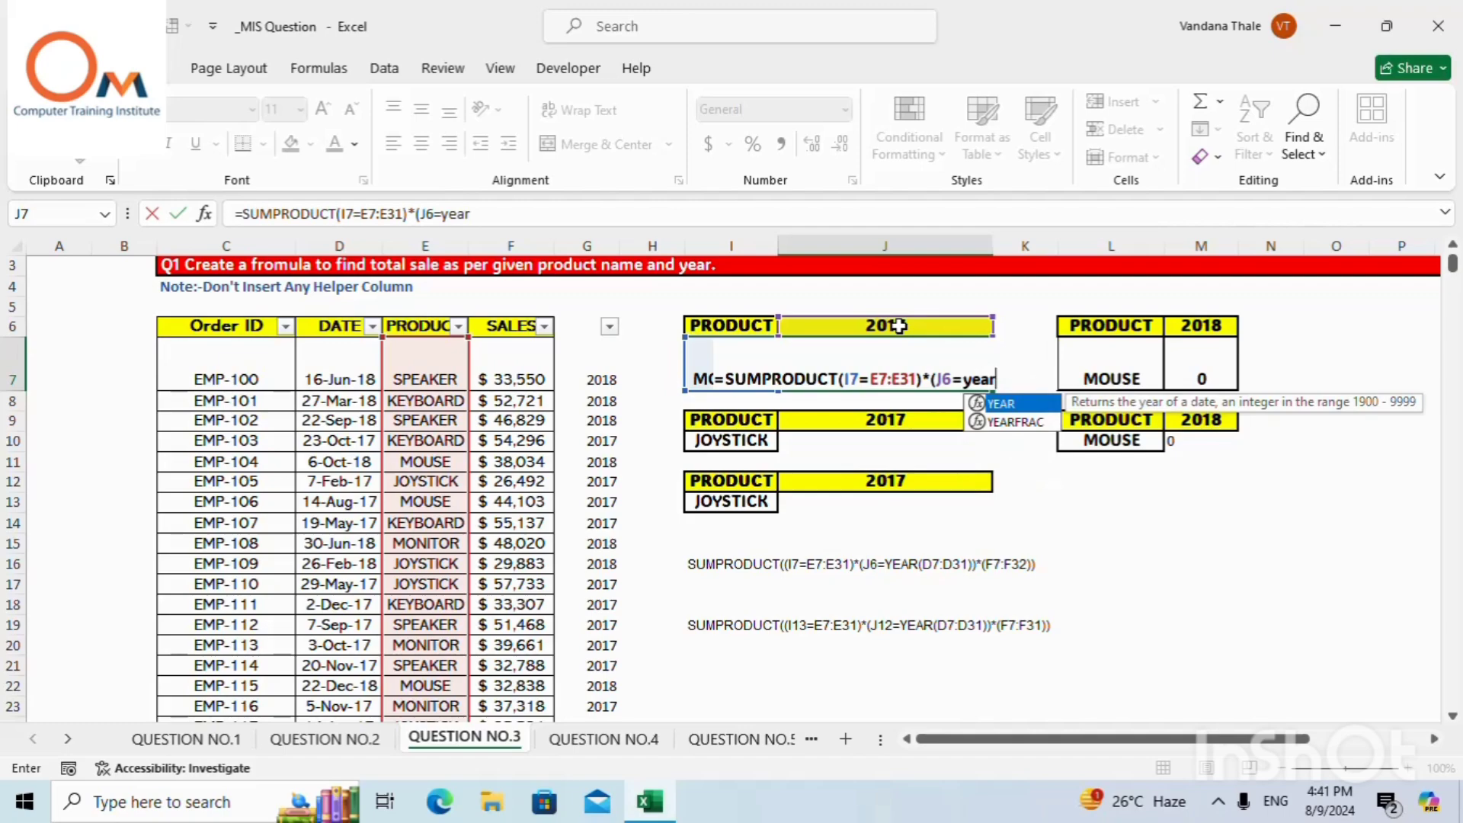
type("(")
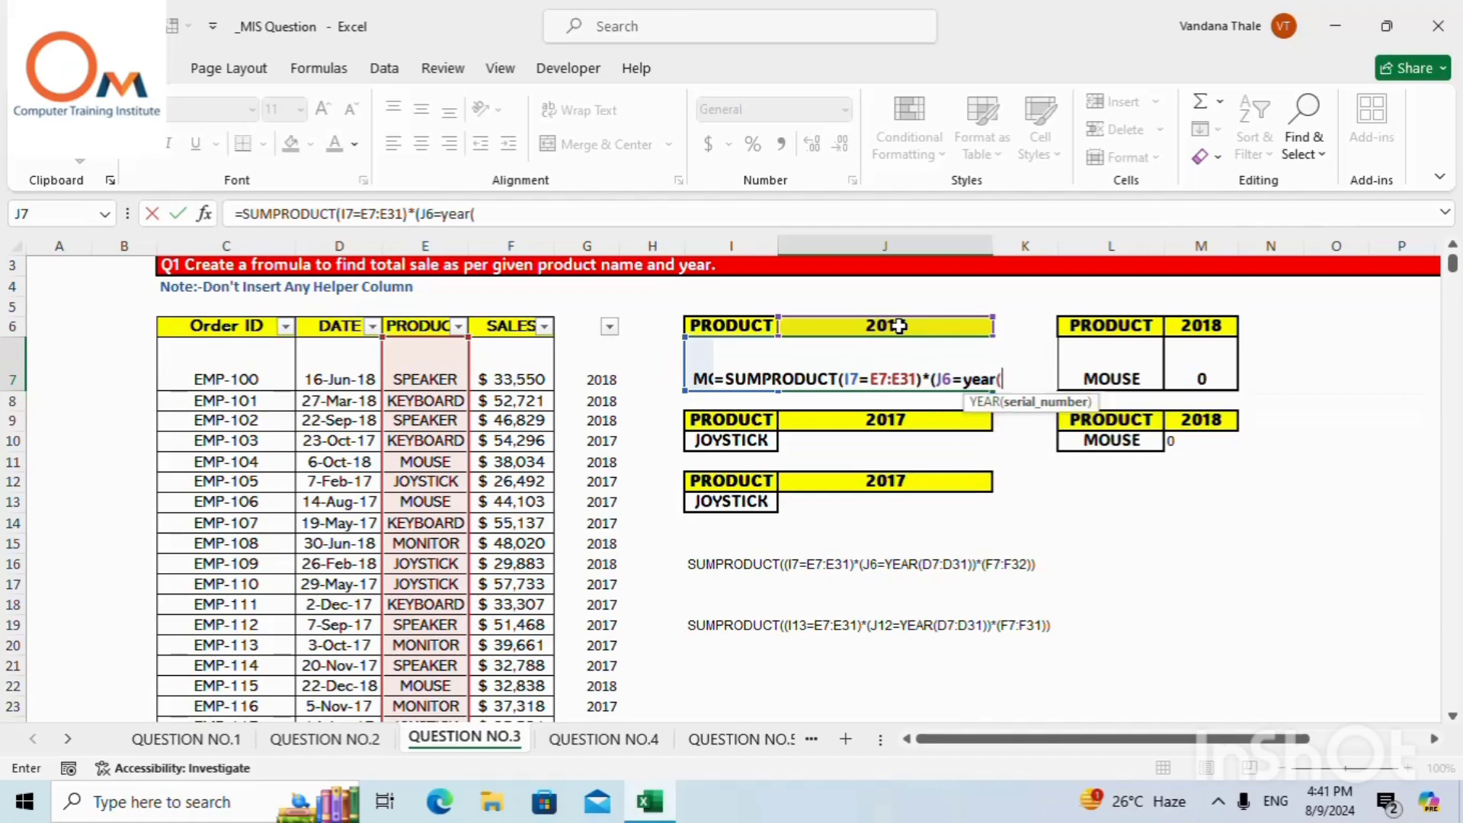
left_click_drag(336, 379, 350, 648)
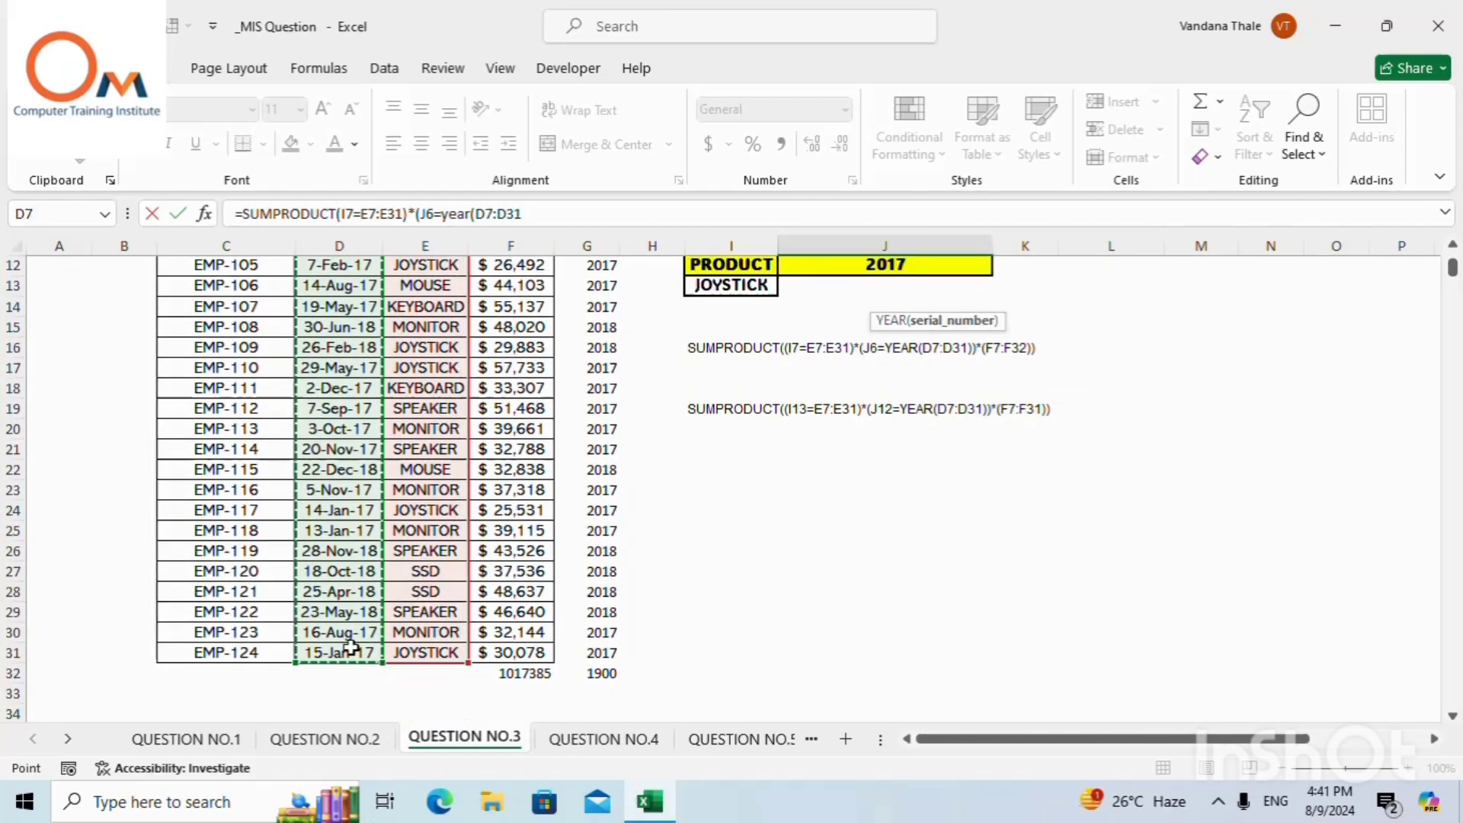
Multiply the conditions by the sales range F7:F31, enter the J7 formula and accept the suggested parenthesis correction.
type("))*(")
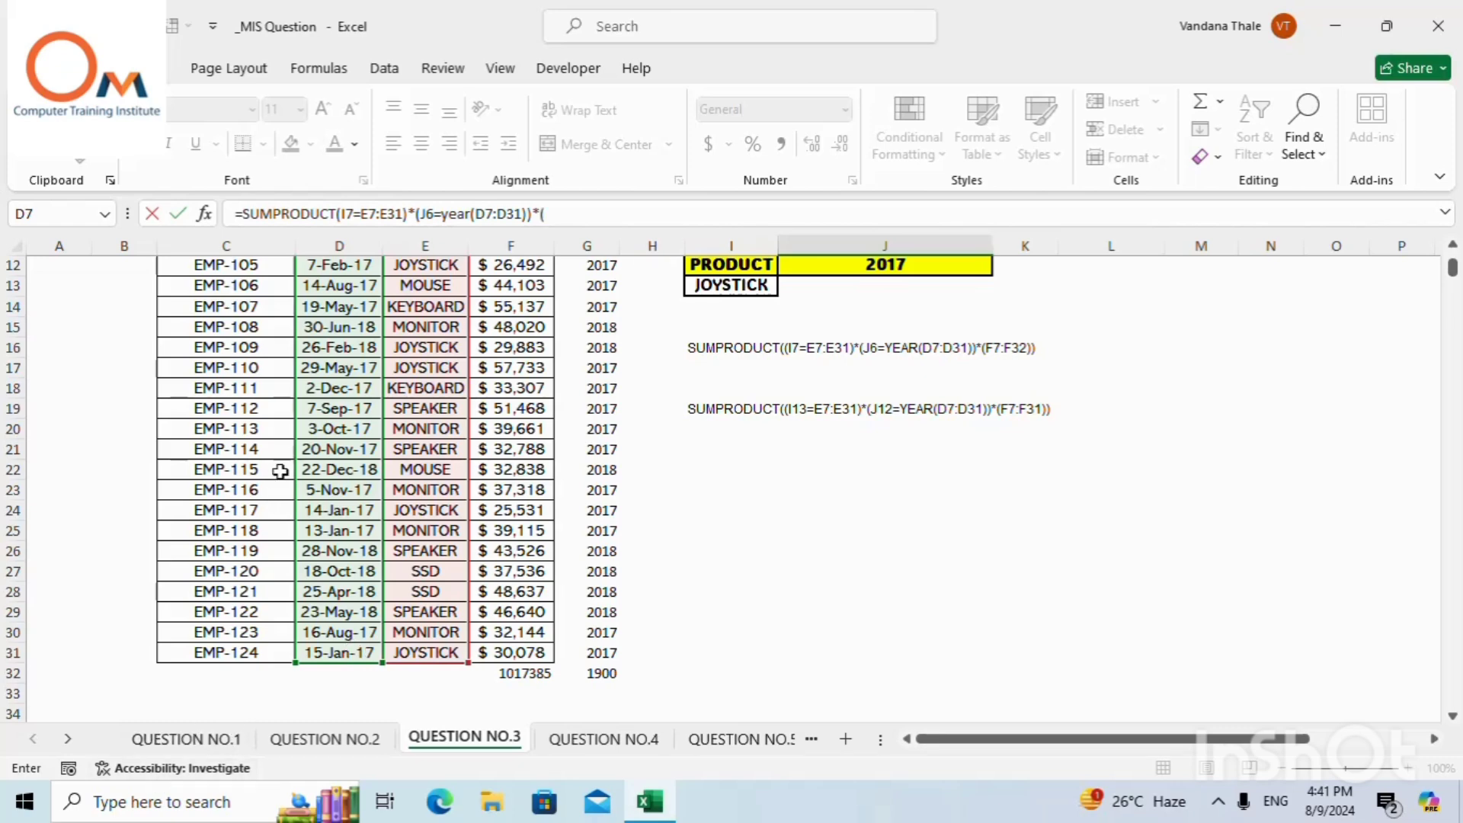
scroll(363, 464, "up", 4)
left_click_drag(517, 399, 532, 673)
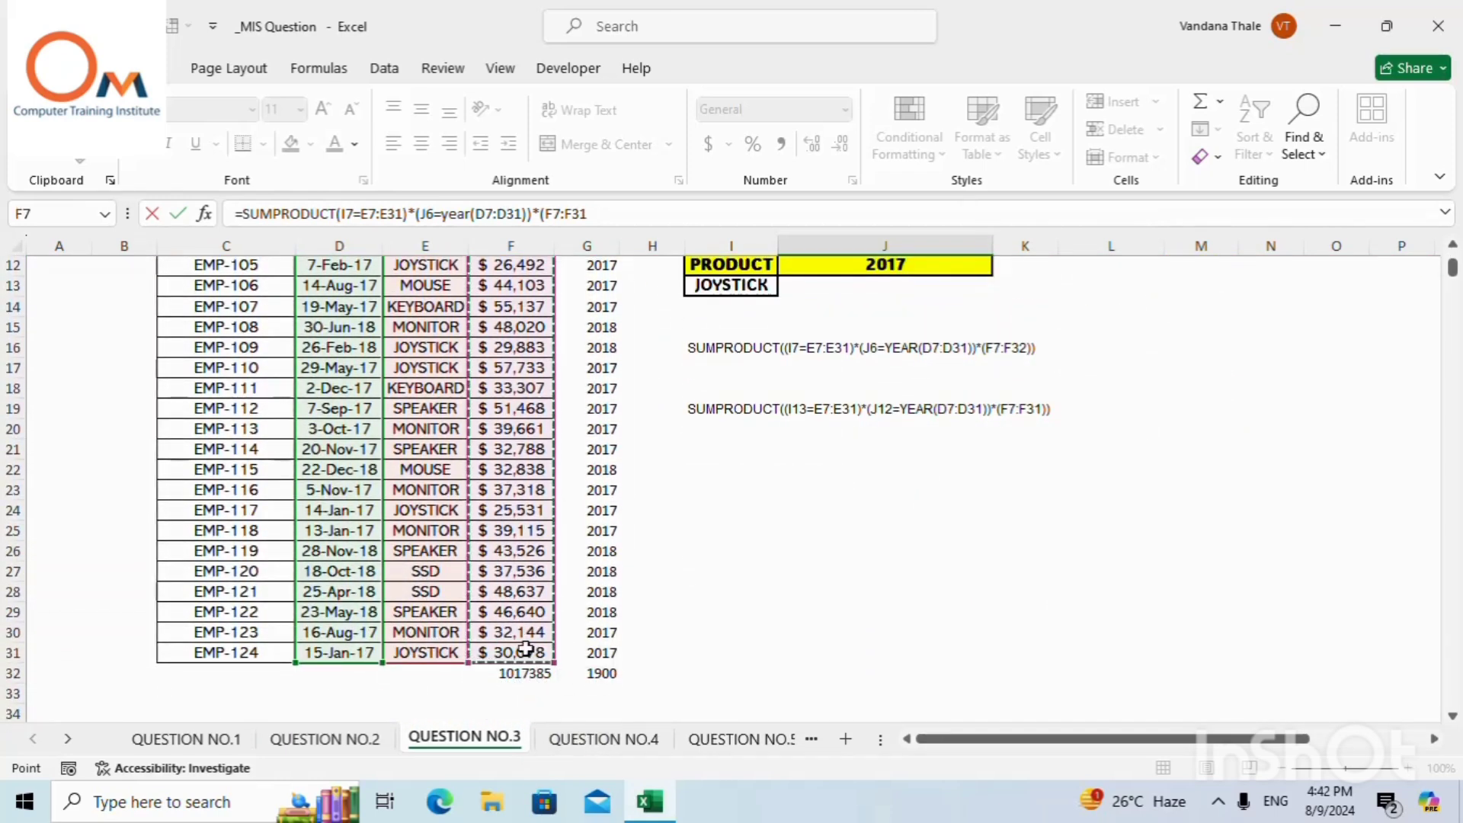
type("))")
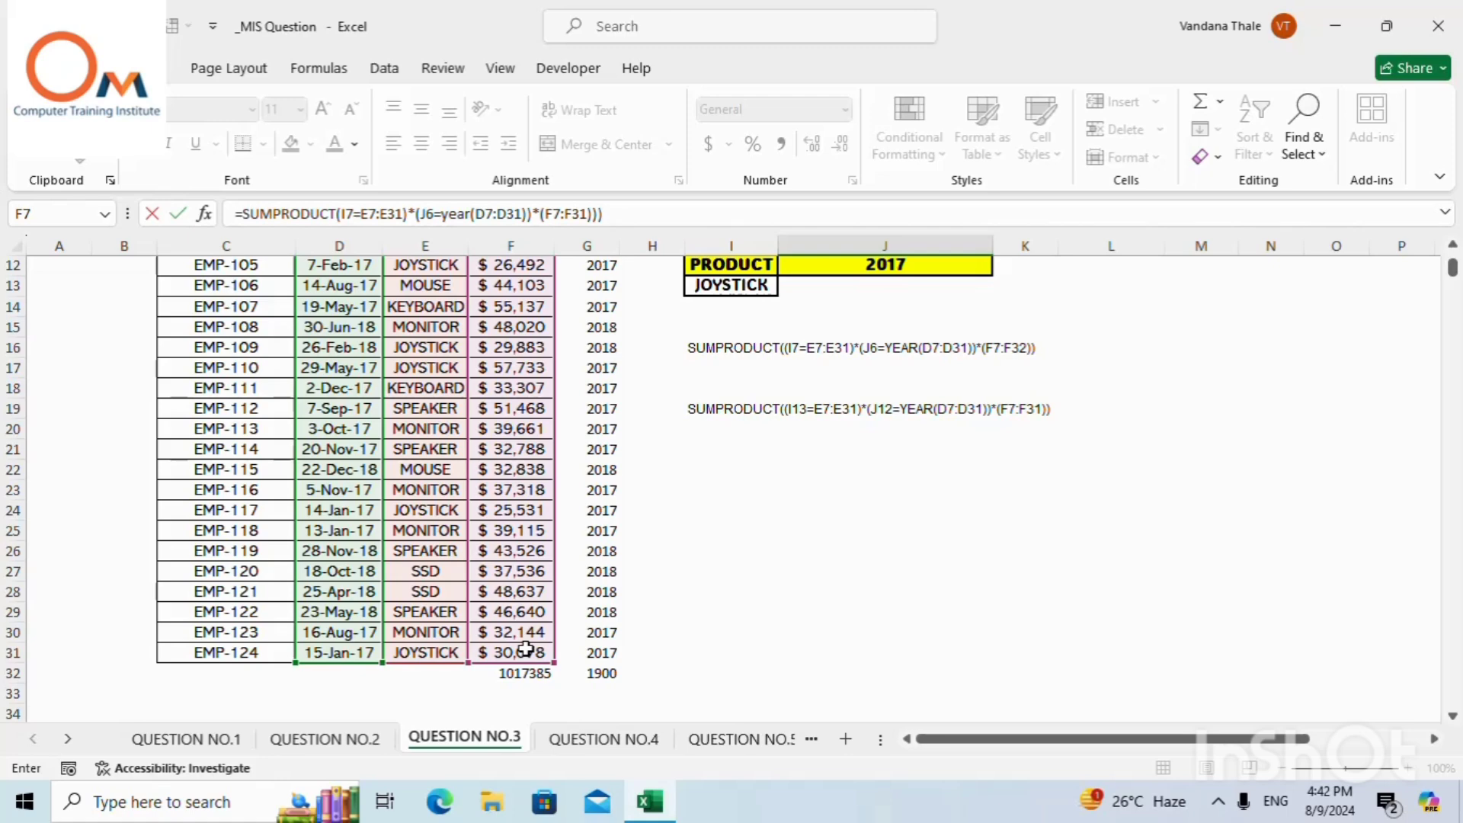
key("Return")
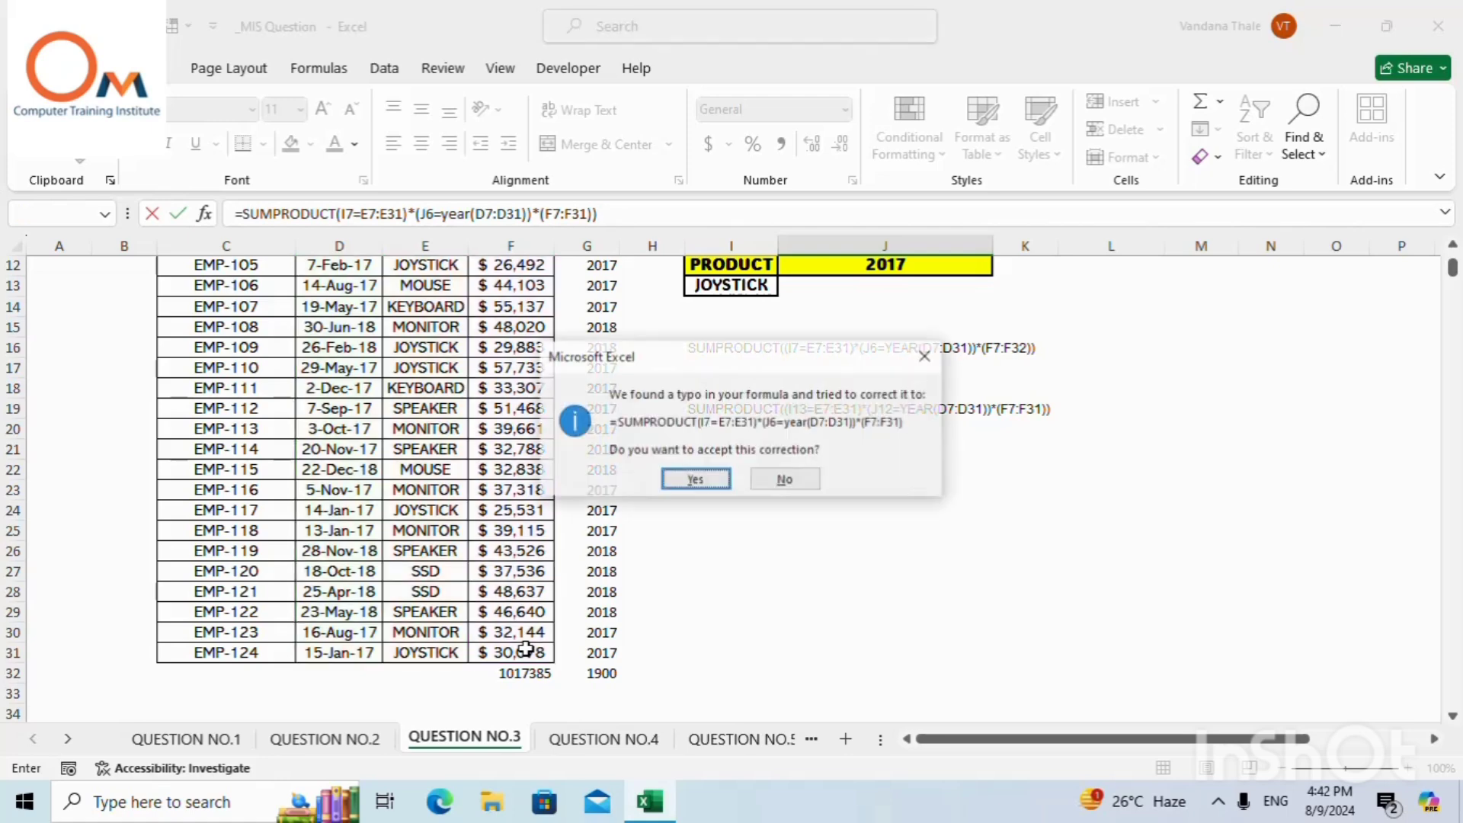
left_click(695, 480)
scroll(807, 377, "up", 3)
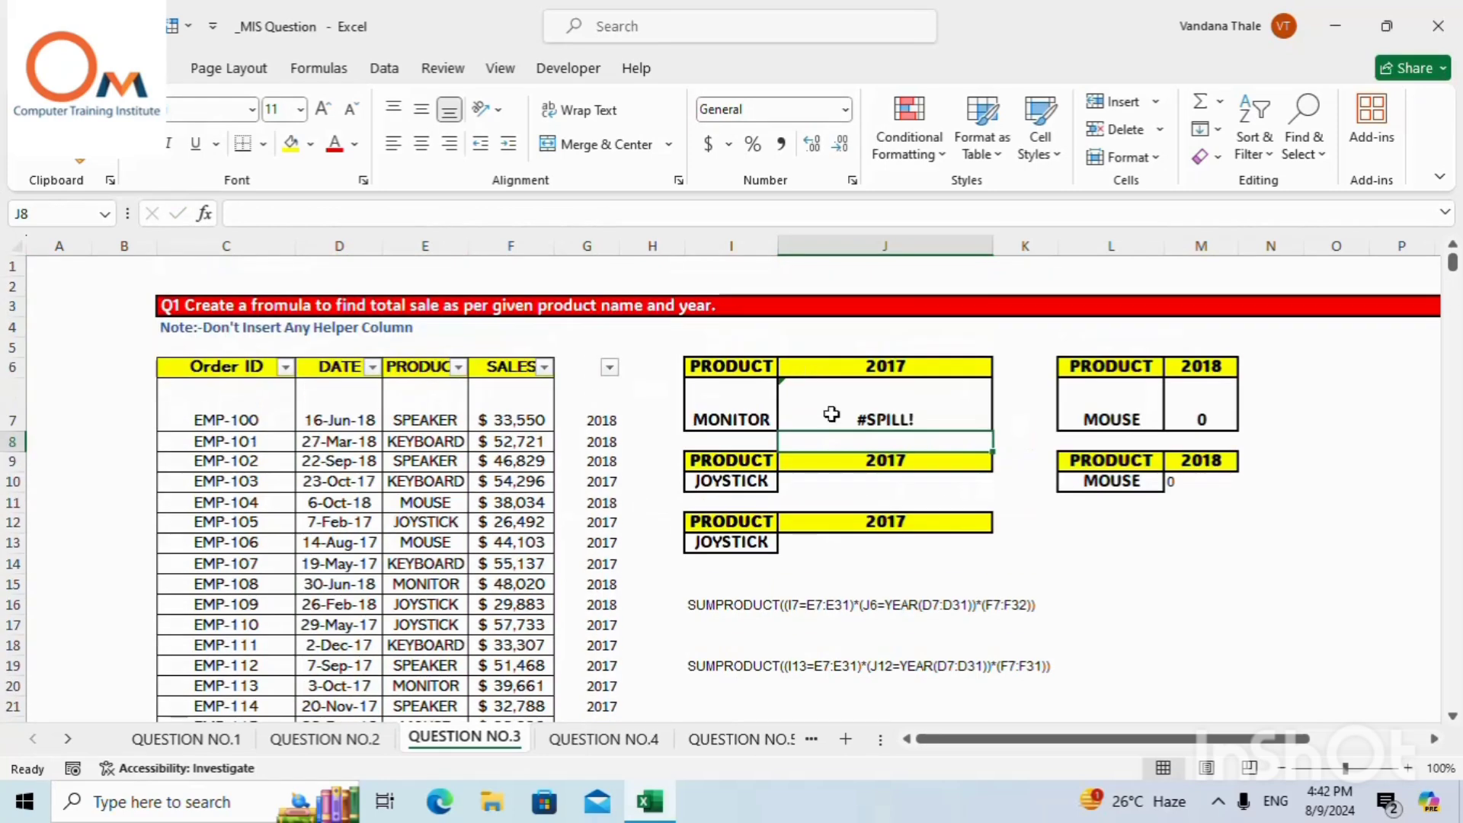
Try to add a closing parenthesis at the end of the J7 formula, accepting the proposed correction.
left_click(890, 410)
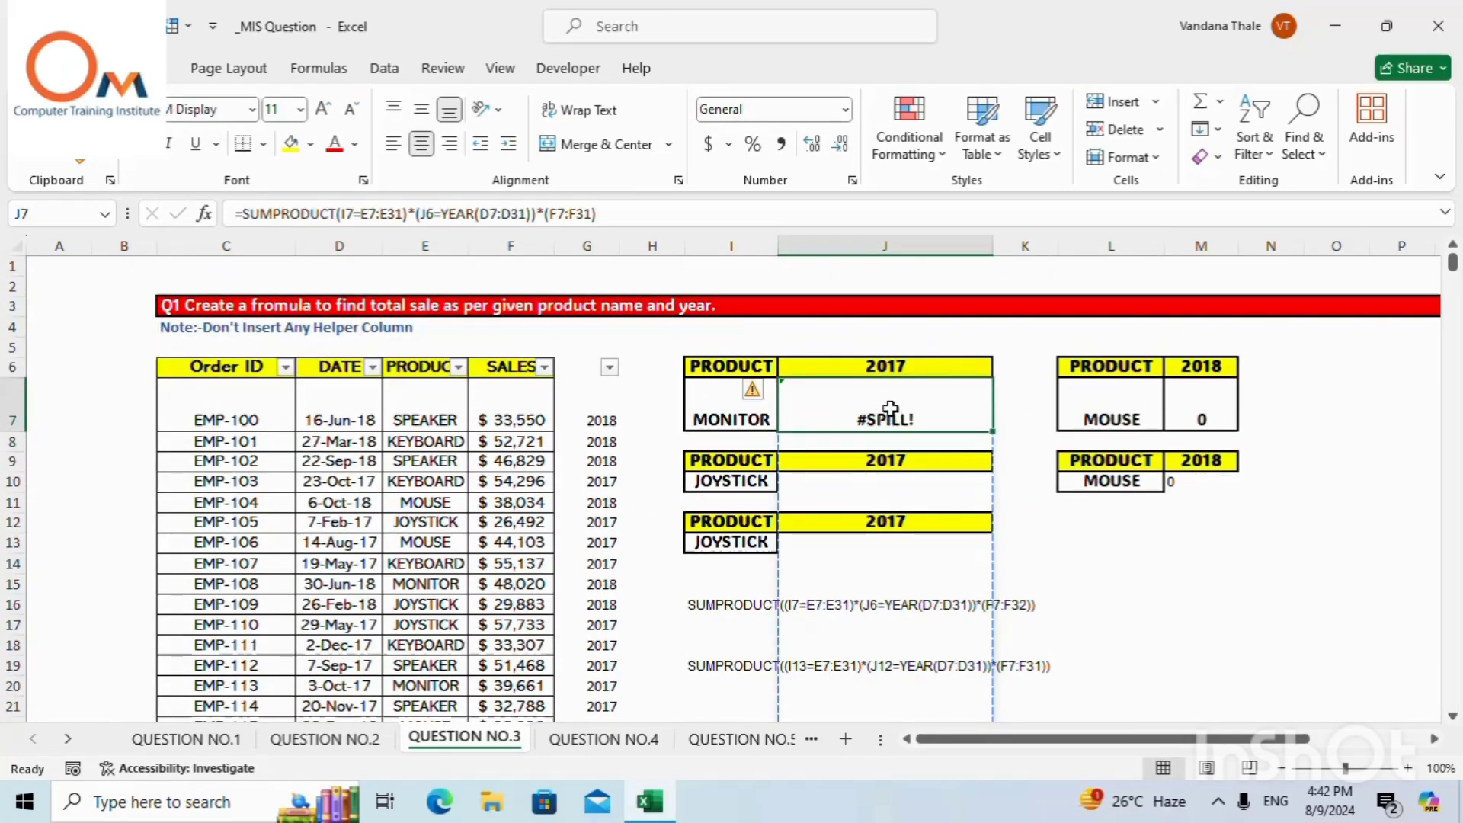
double_click(890, 410)
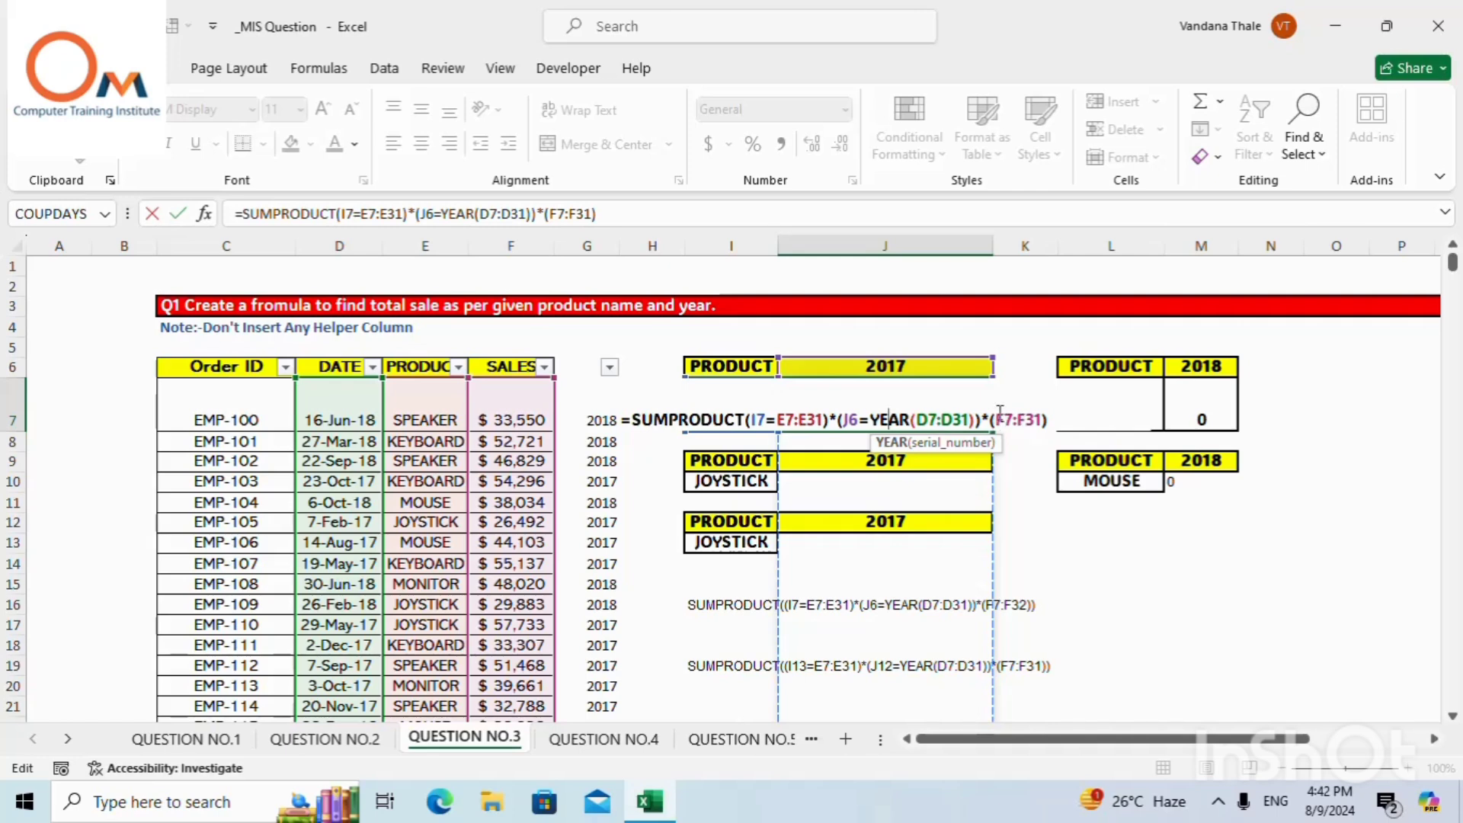
left_click(1046, 419)
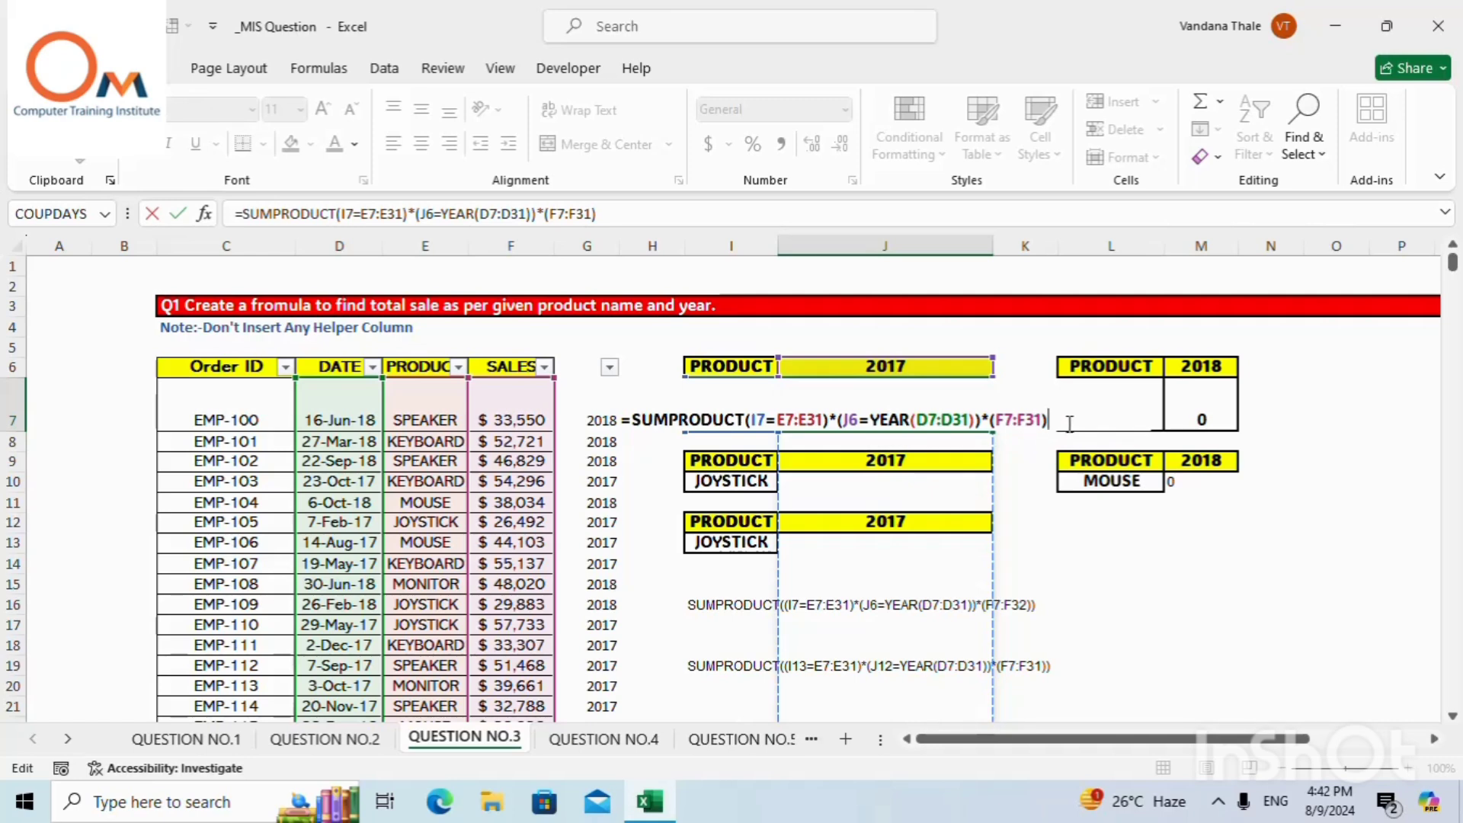
type(")")
key("Return")
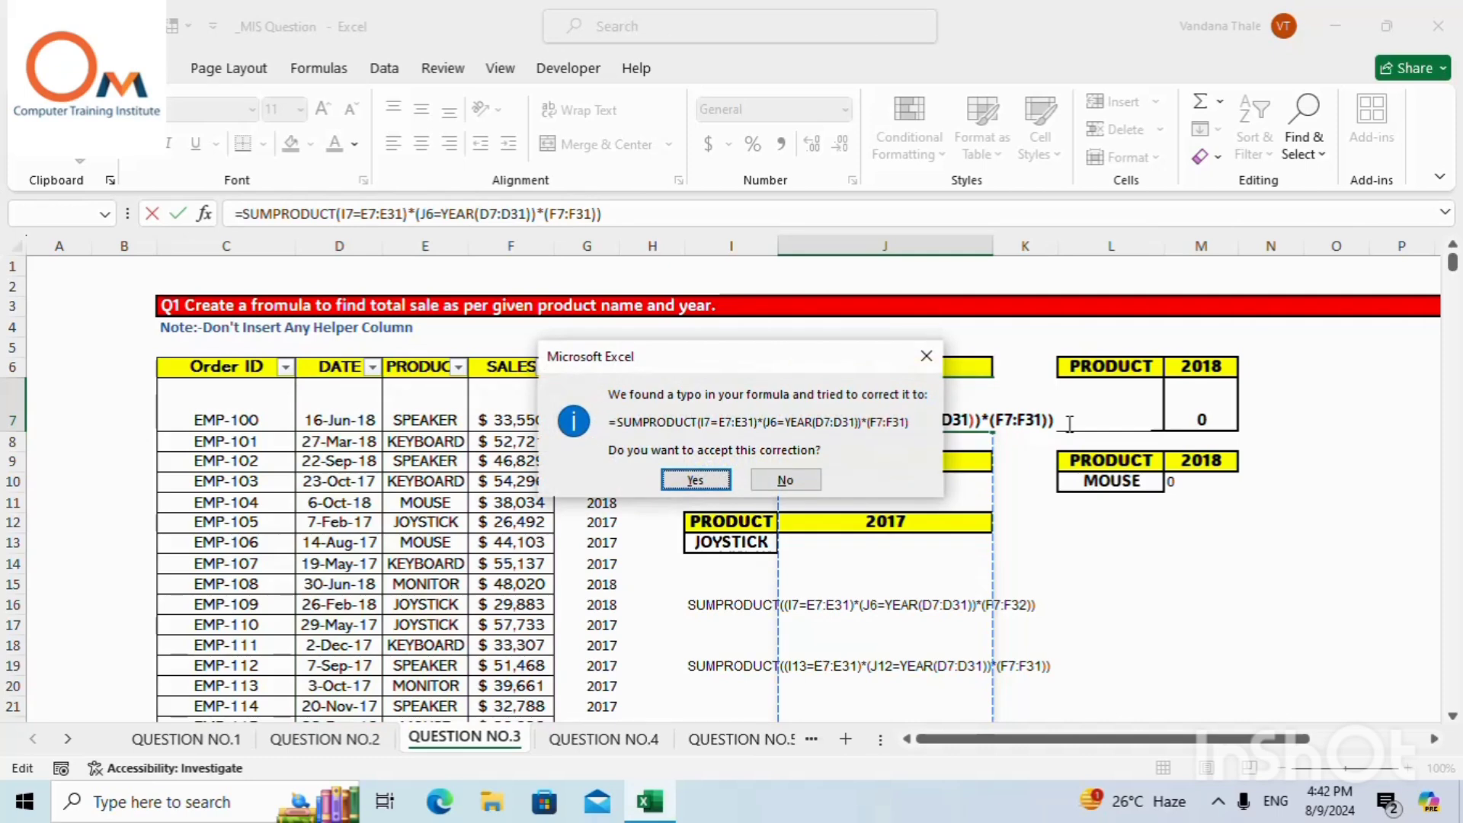
key("Return")
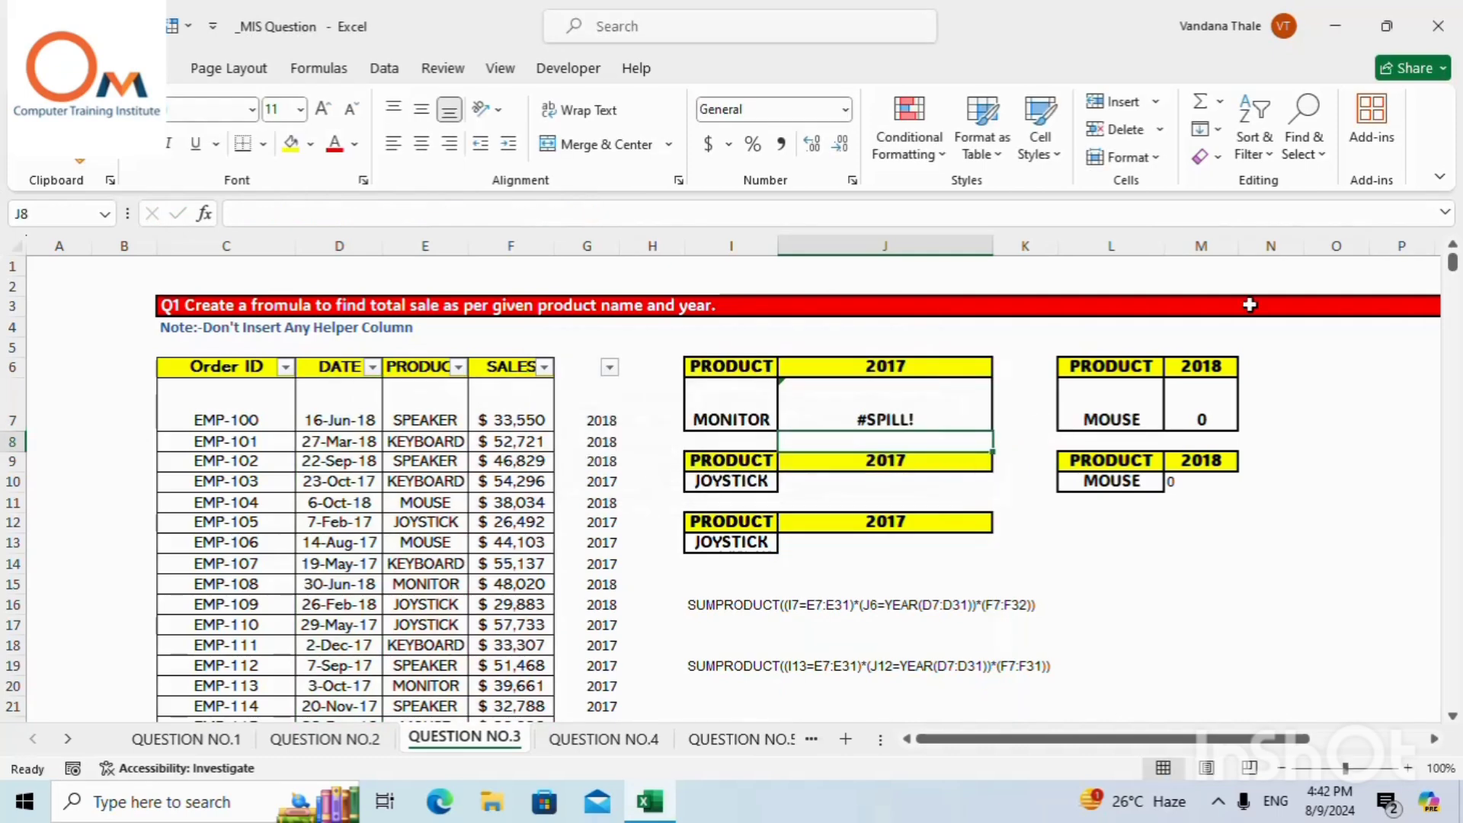
Remove the extra closing parenthesis after YEAR(D7:D31) in the J7 formula and enter it.
double_click(841, 390)
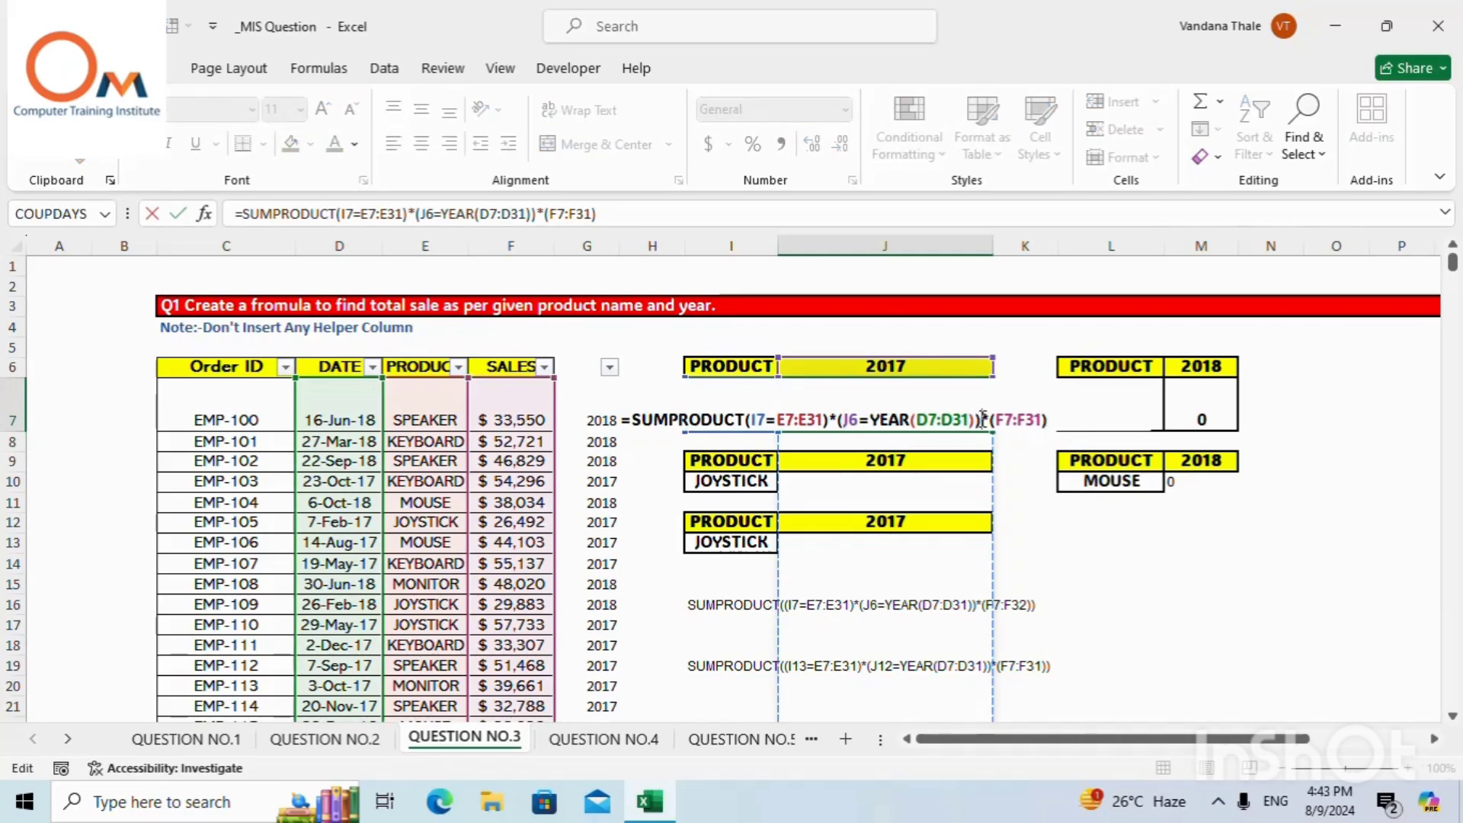
key("BackSpace")
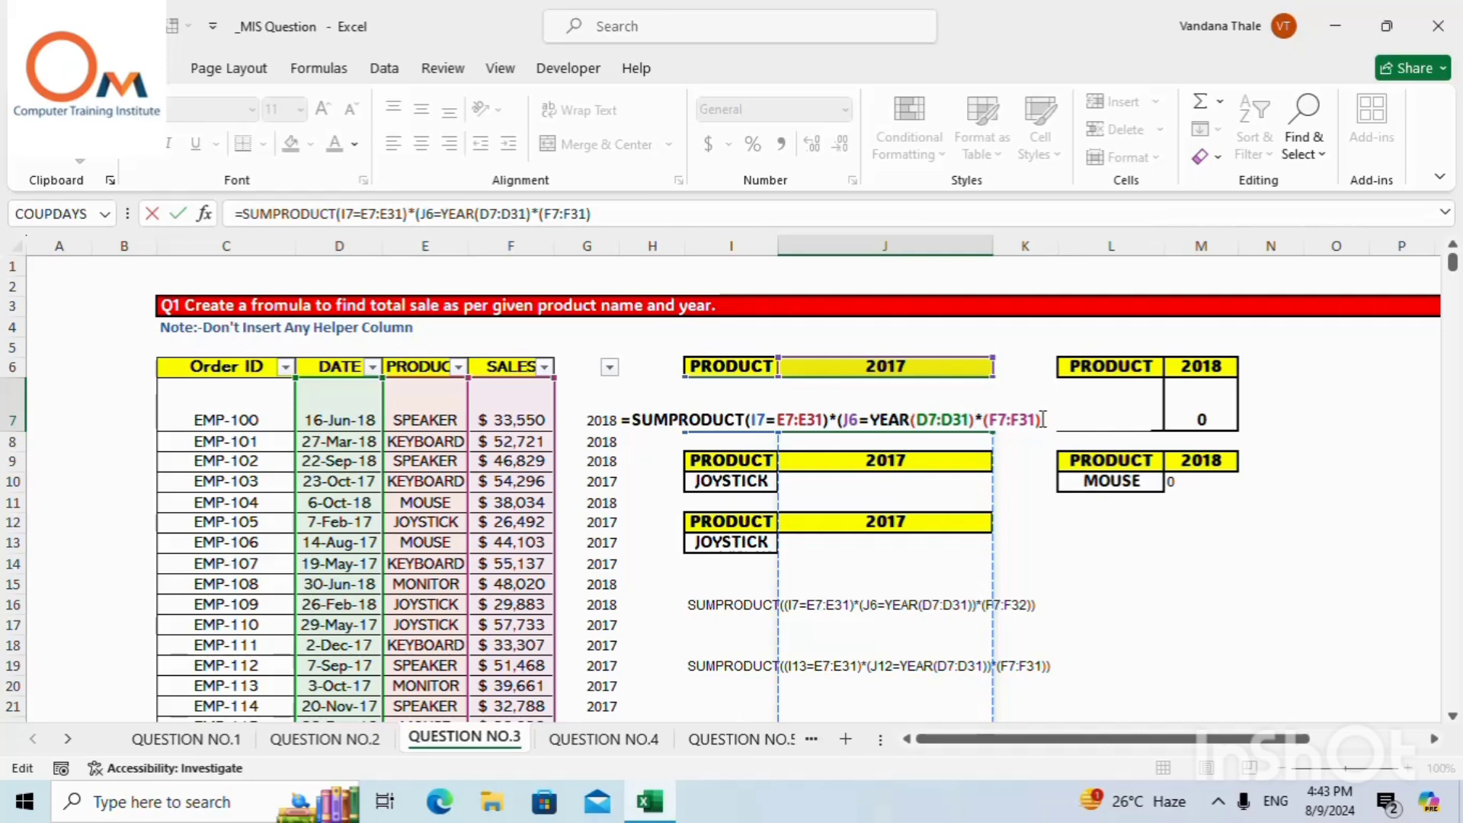
key("Return")
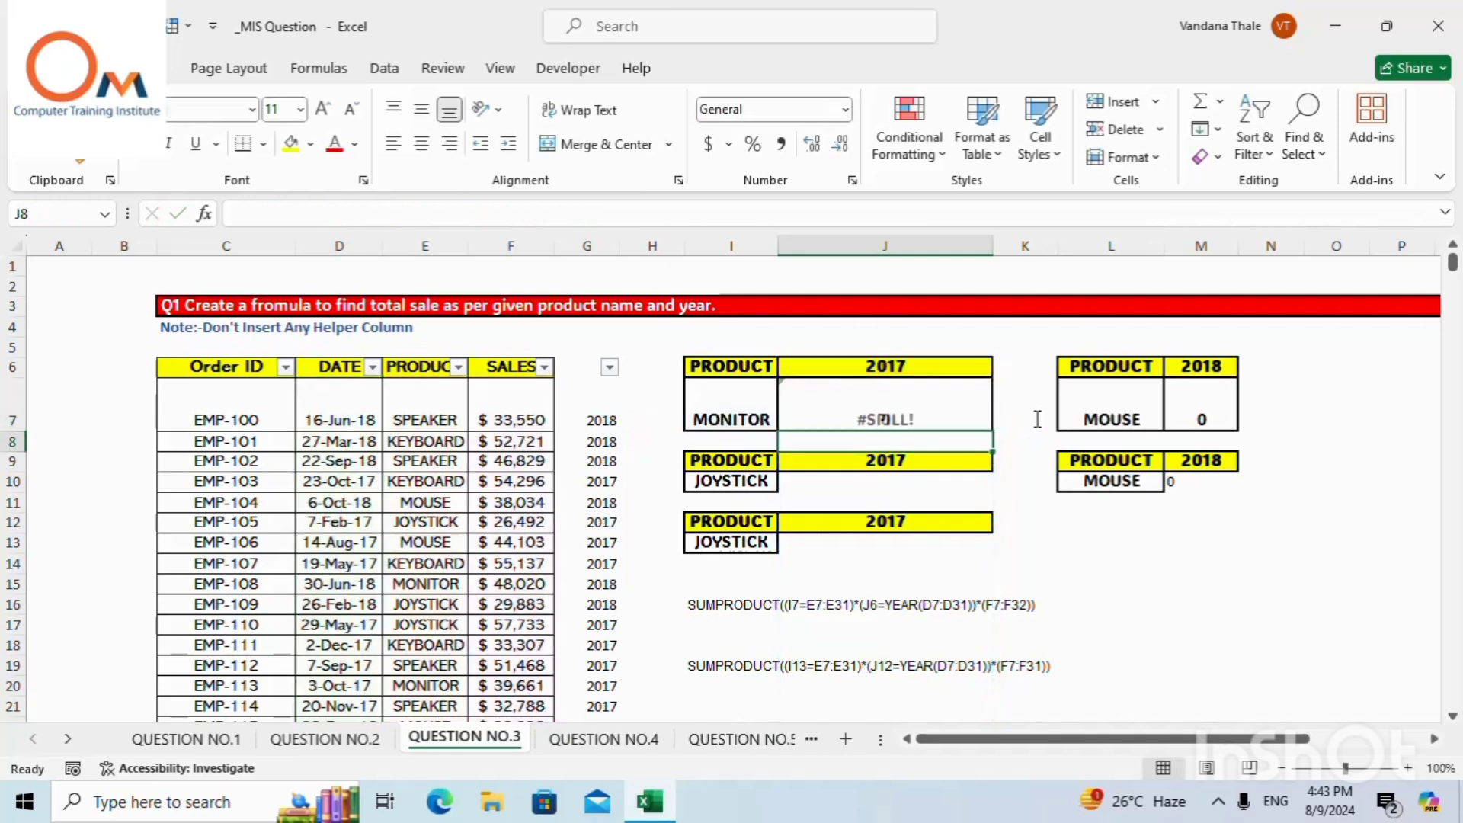
Correct the J7 formula's parentheses by adding an opening one before I7 and a closing one after YEAR(D7:D31), and enter it.
left_click(884, 405)
double_click(885, 405)
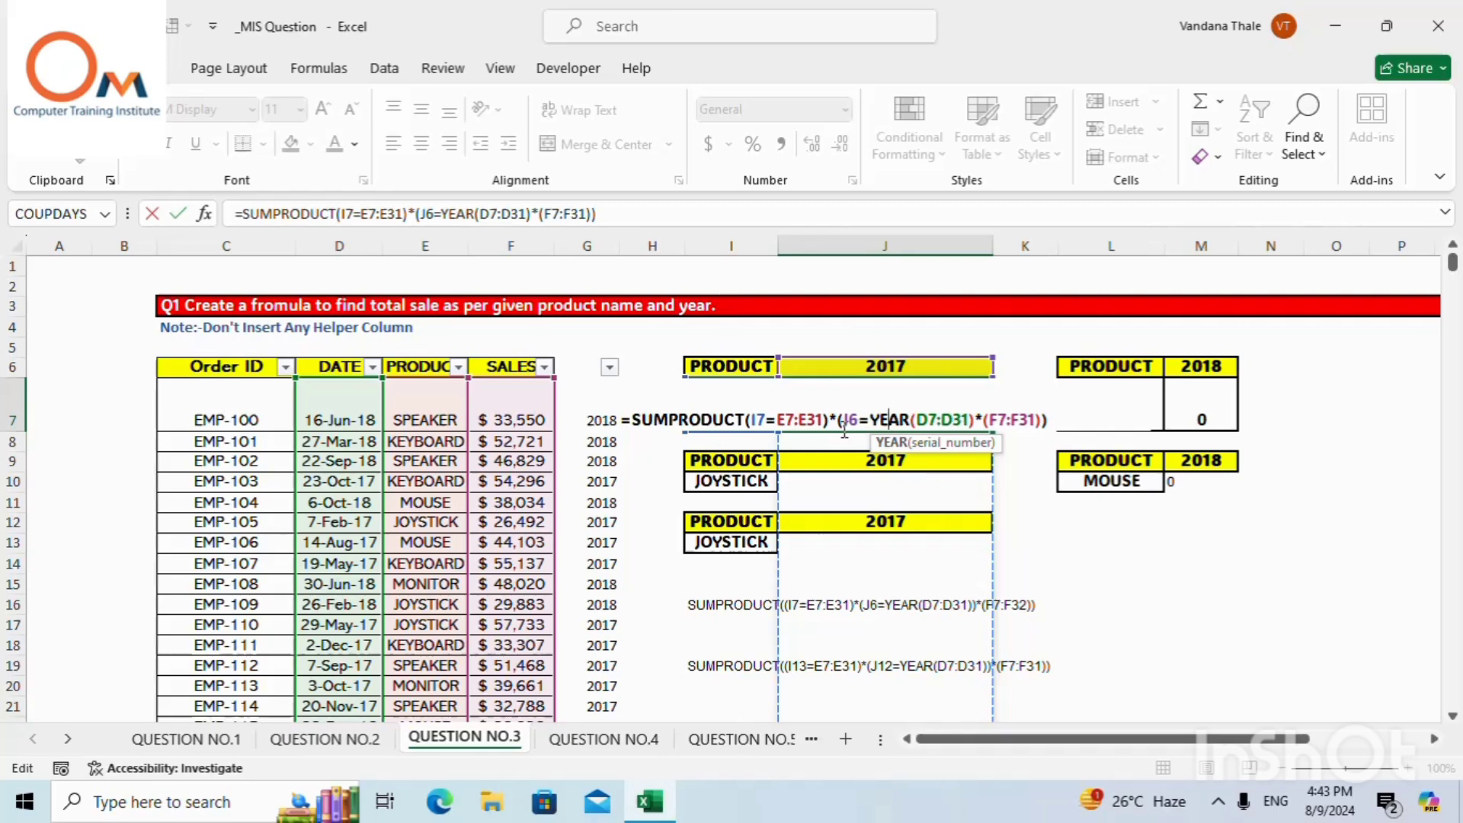
left_click(754, 421)
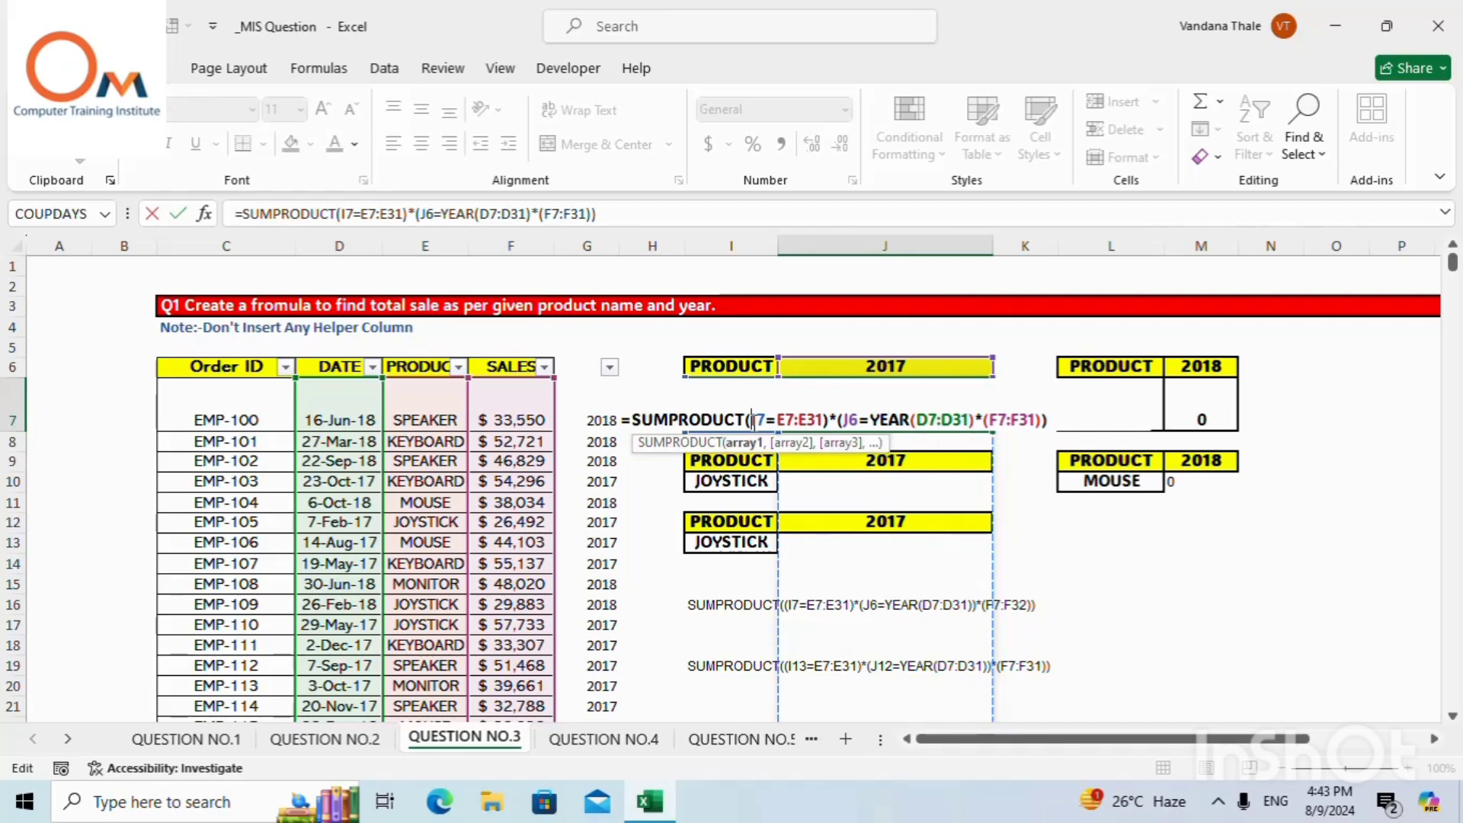
type("(")
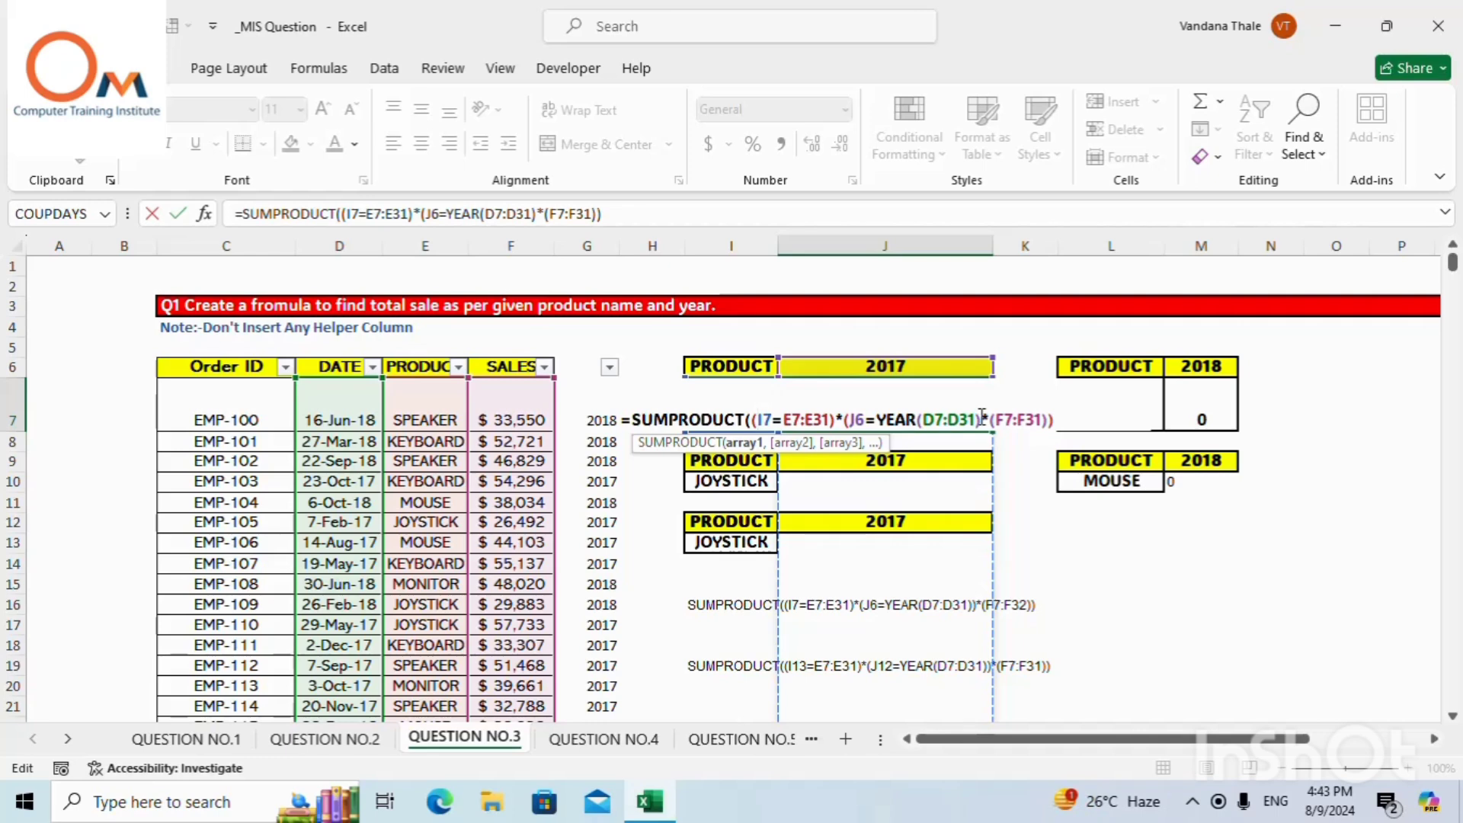
type(")")
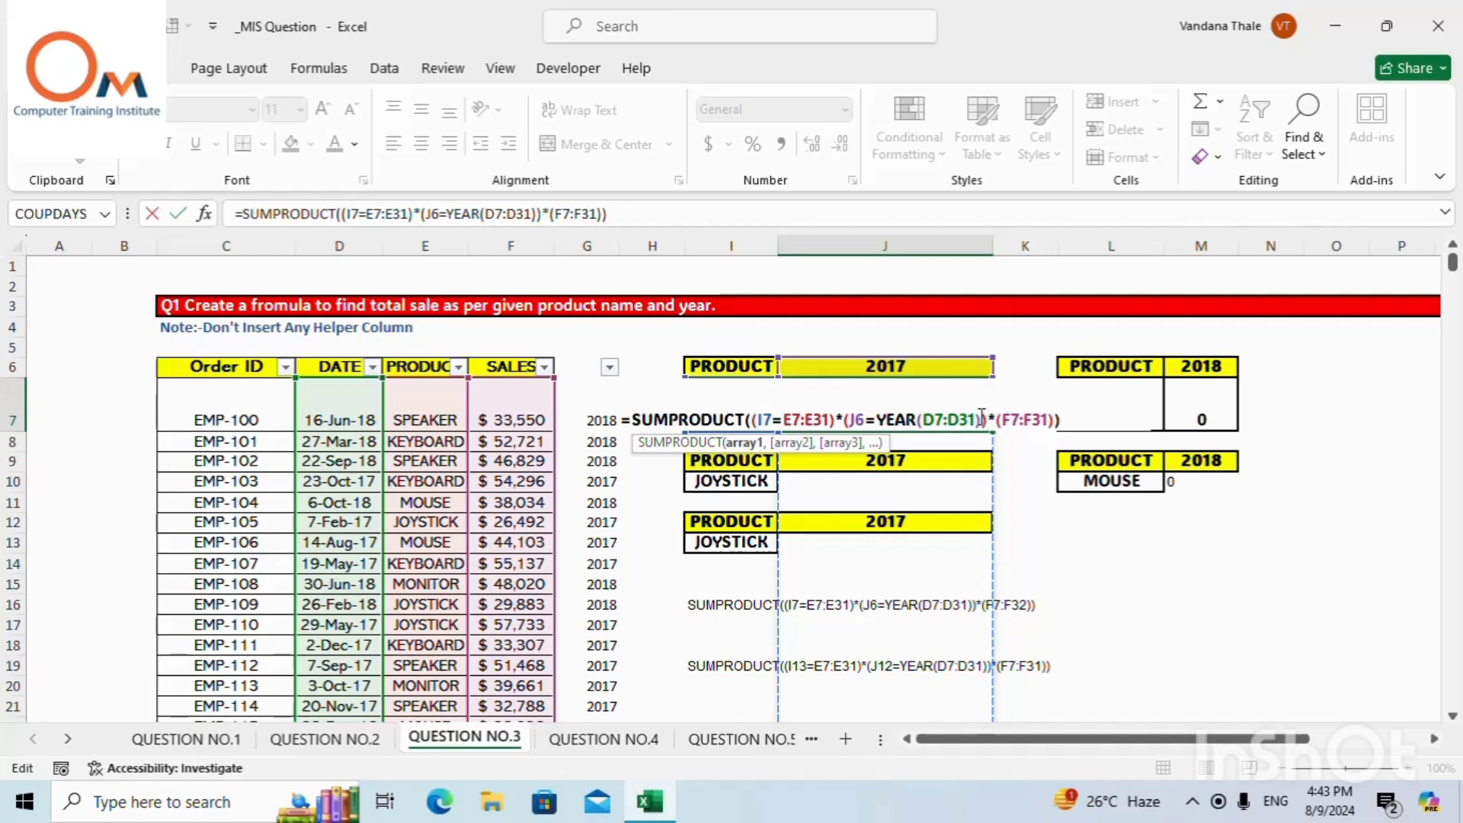
key("Return")
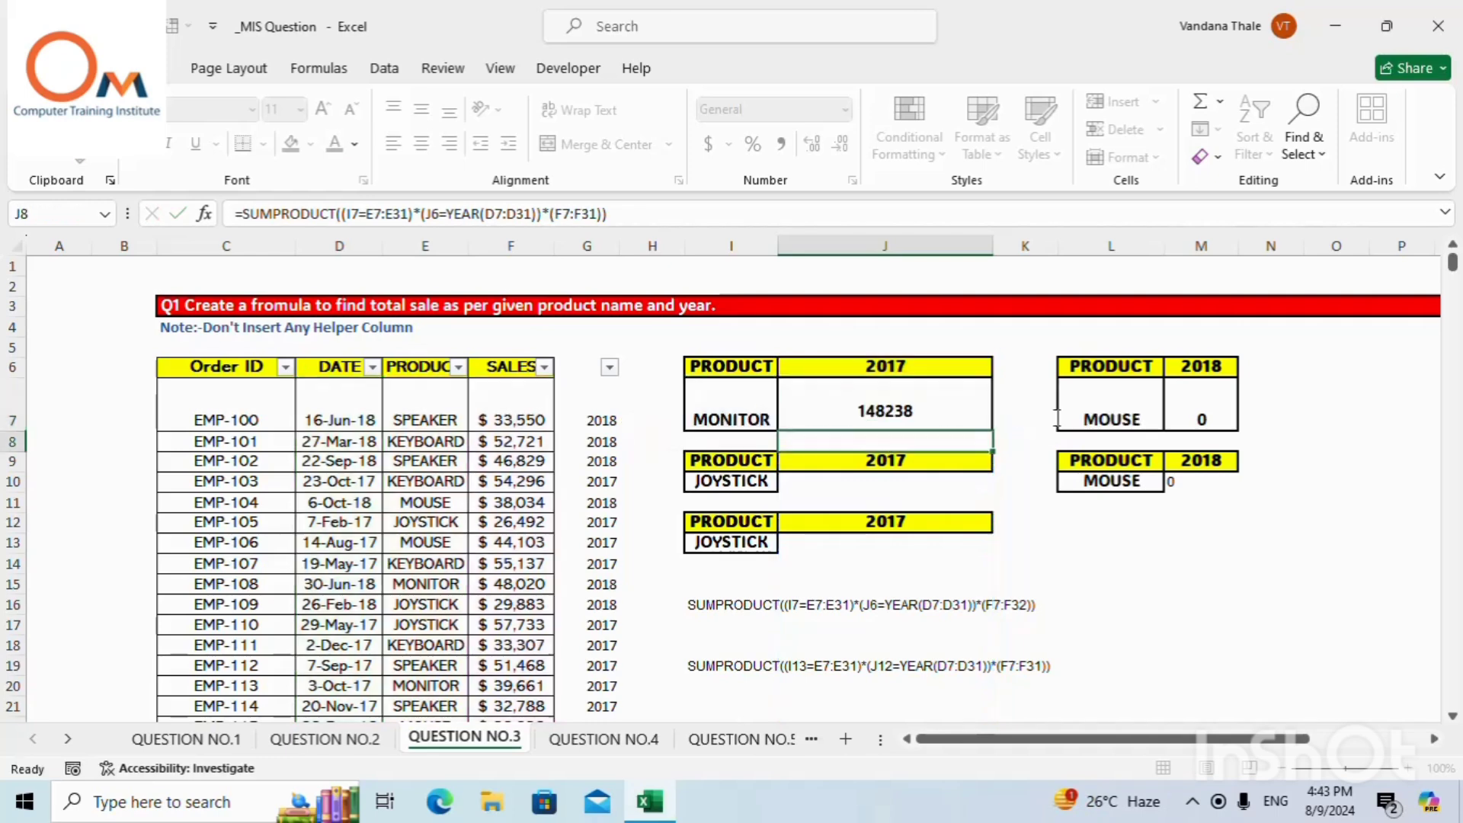
Filter the sales table by the year column G to show only 2017 records.
left_click(895, 394)
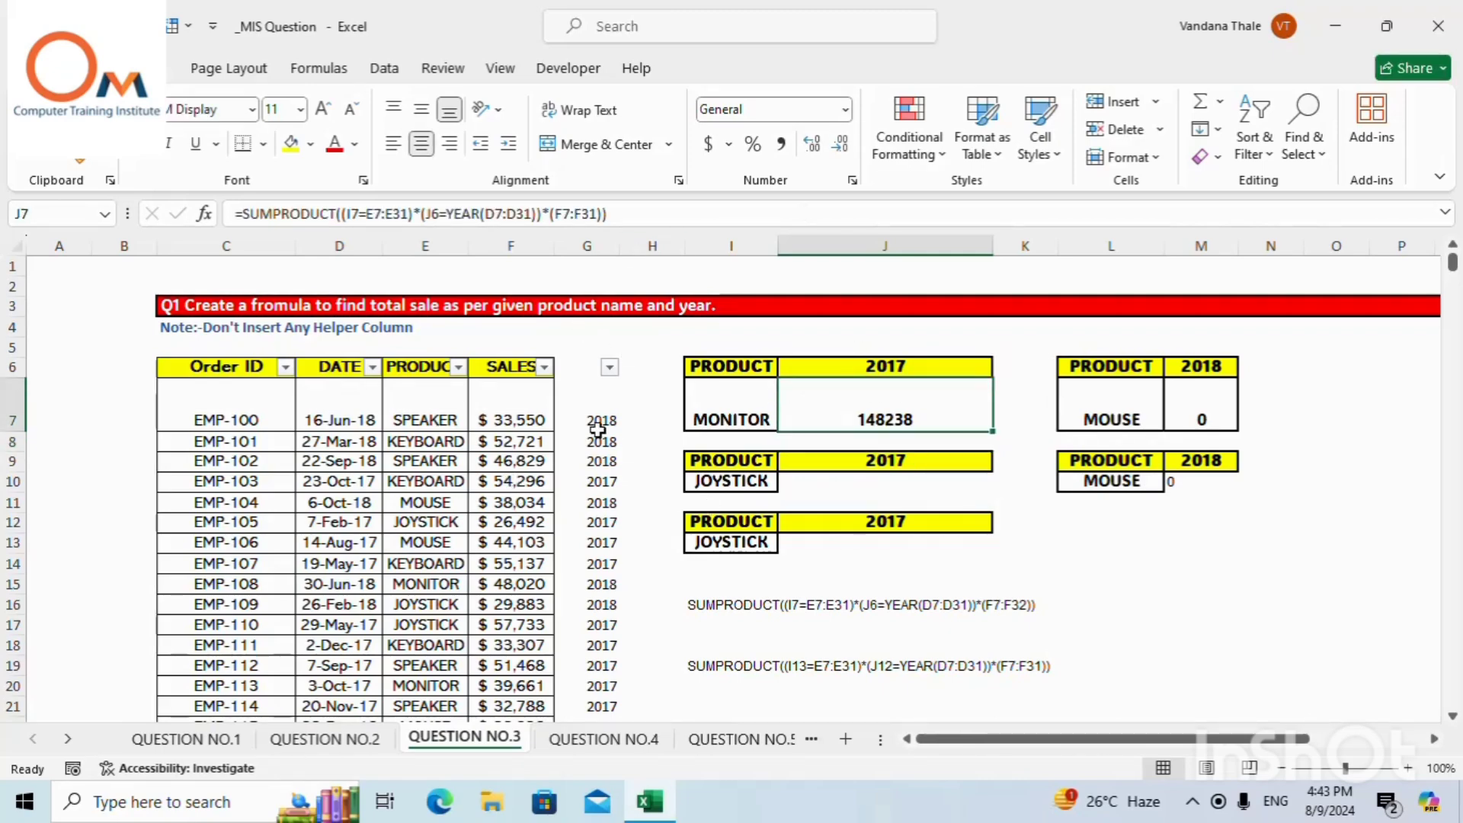
scroll(552, 411, "down", 3)
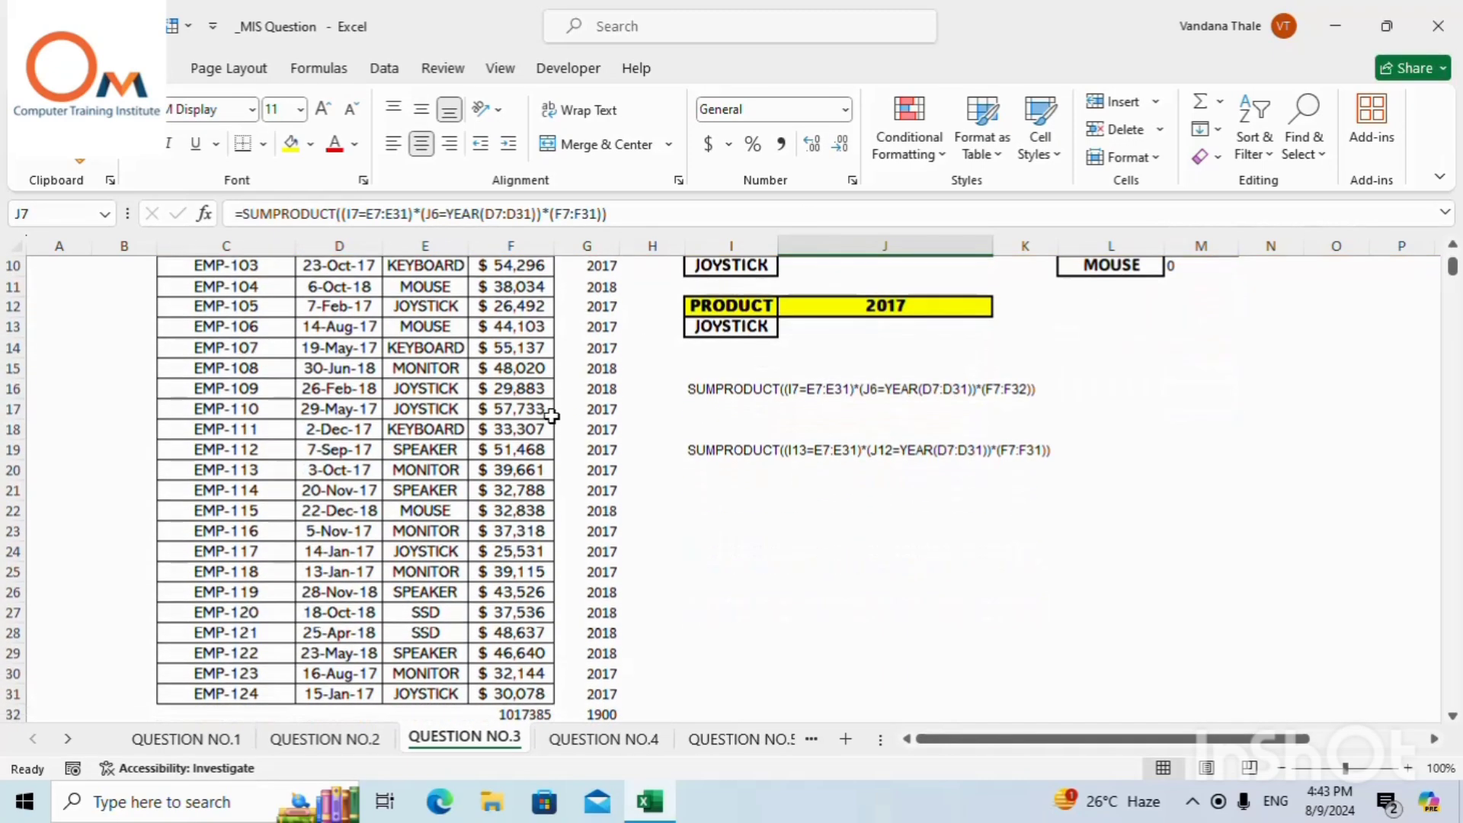
scroll(552, 411, "up", 3)
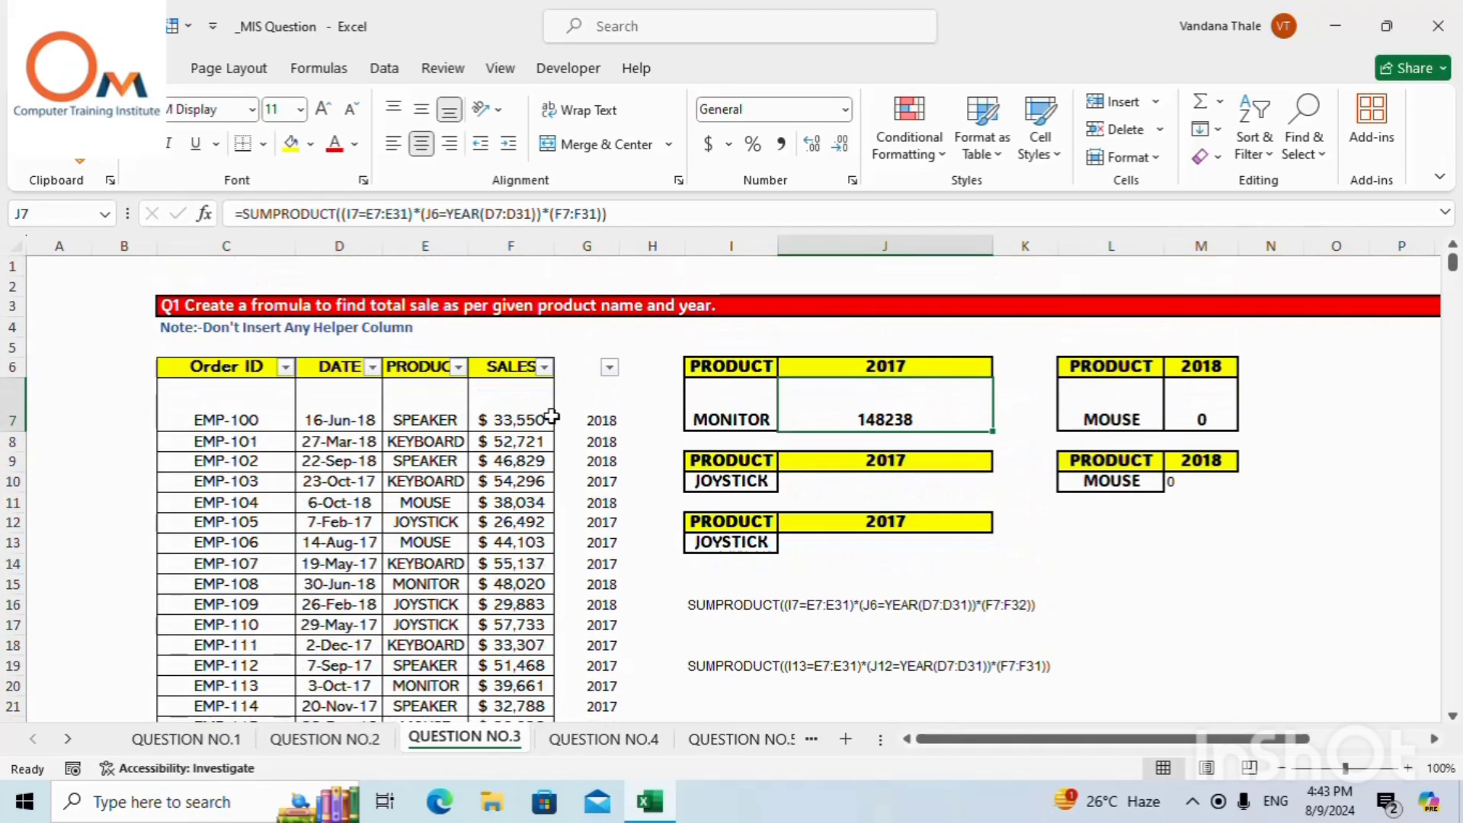
left_click(610, 367)
left_click(418, 552)
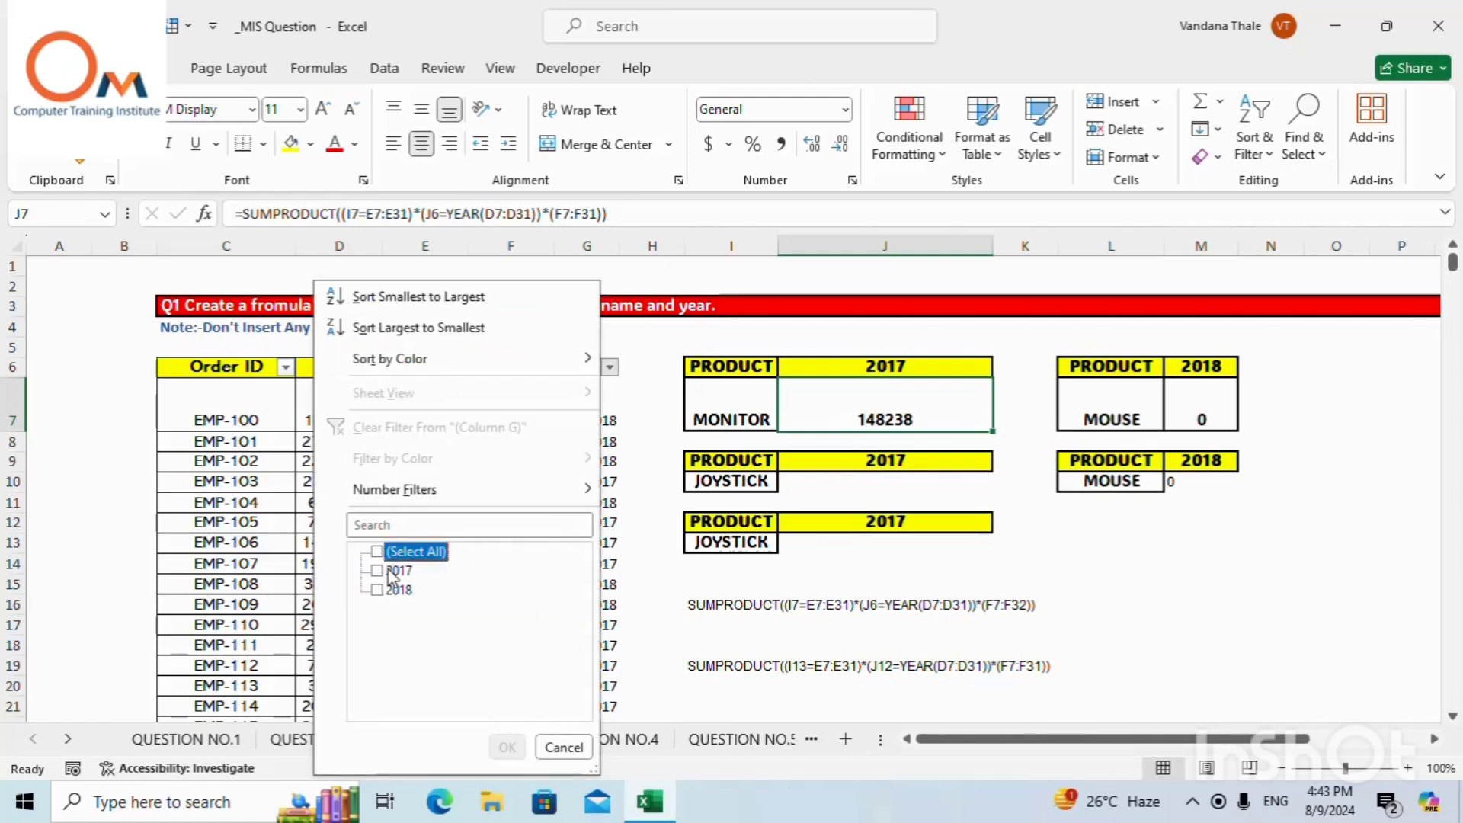
left_click(397, 571)
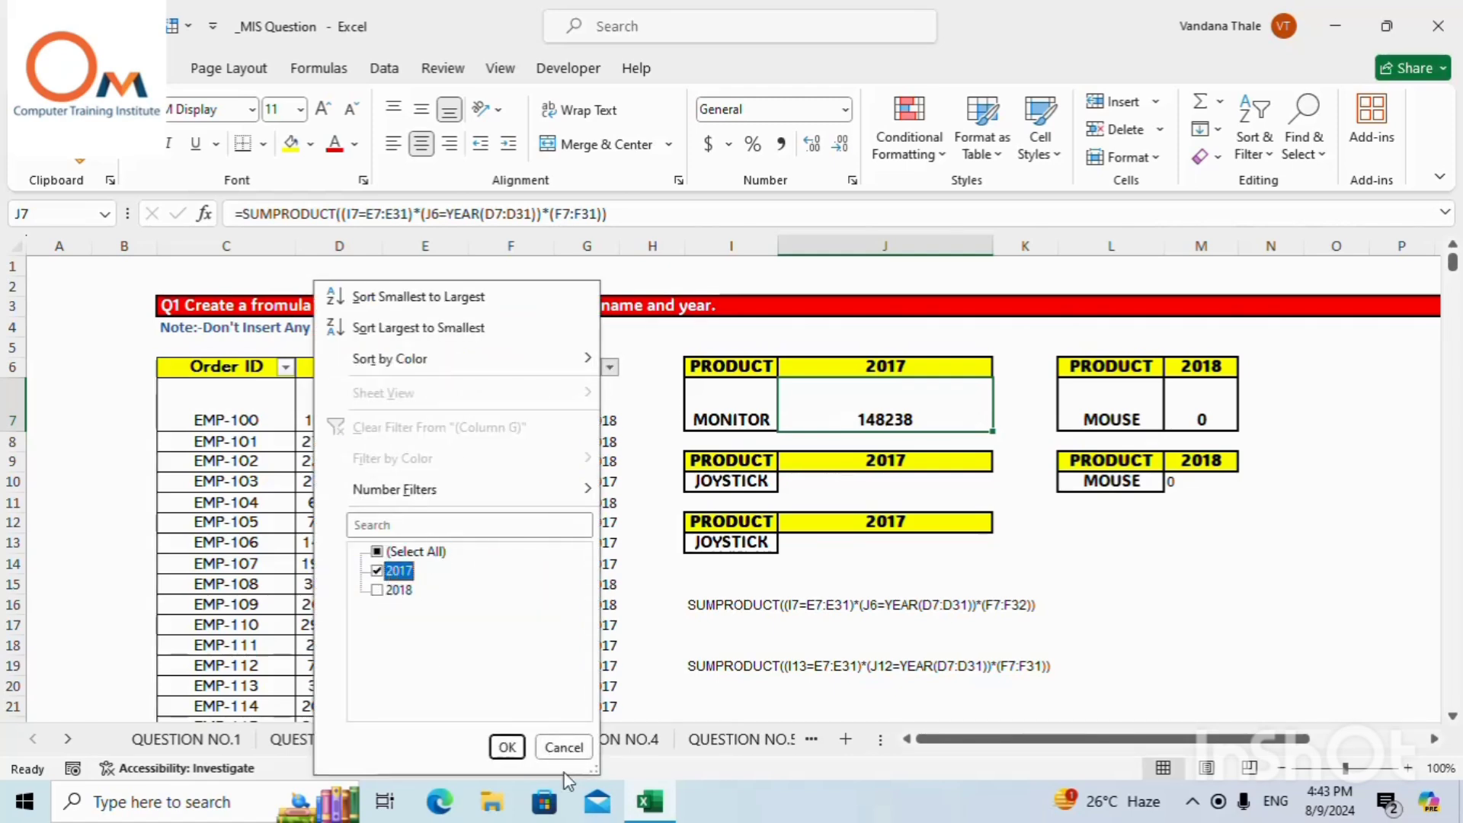
left_click(506, 747)
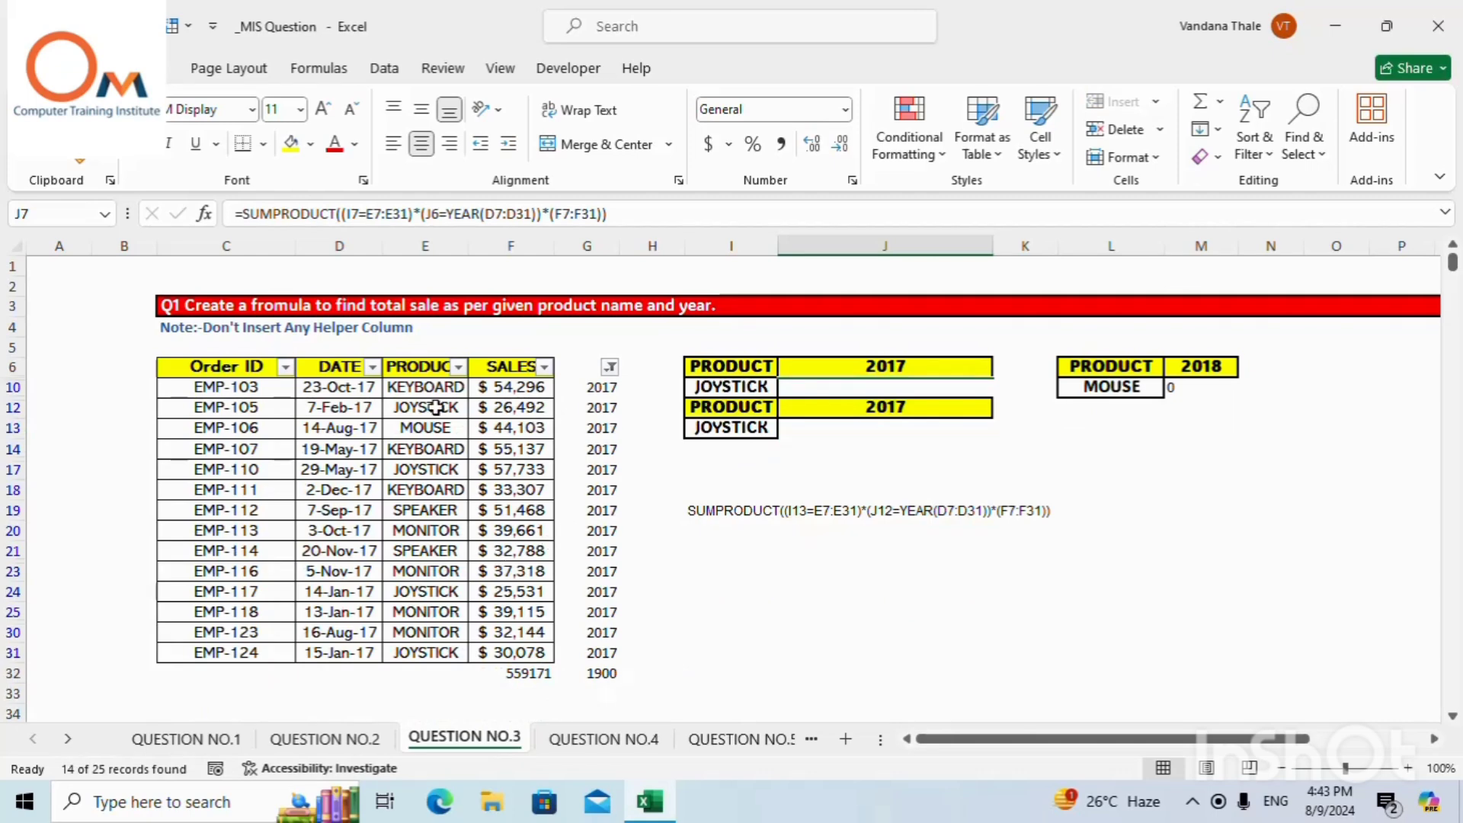
Filter the PRODUCT column to MONITOR and check the F32 subtotal to verify the SUMPRODUCT result.
left_click(459, 368)
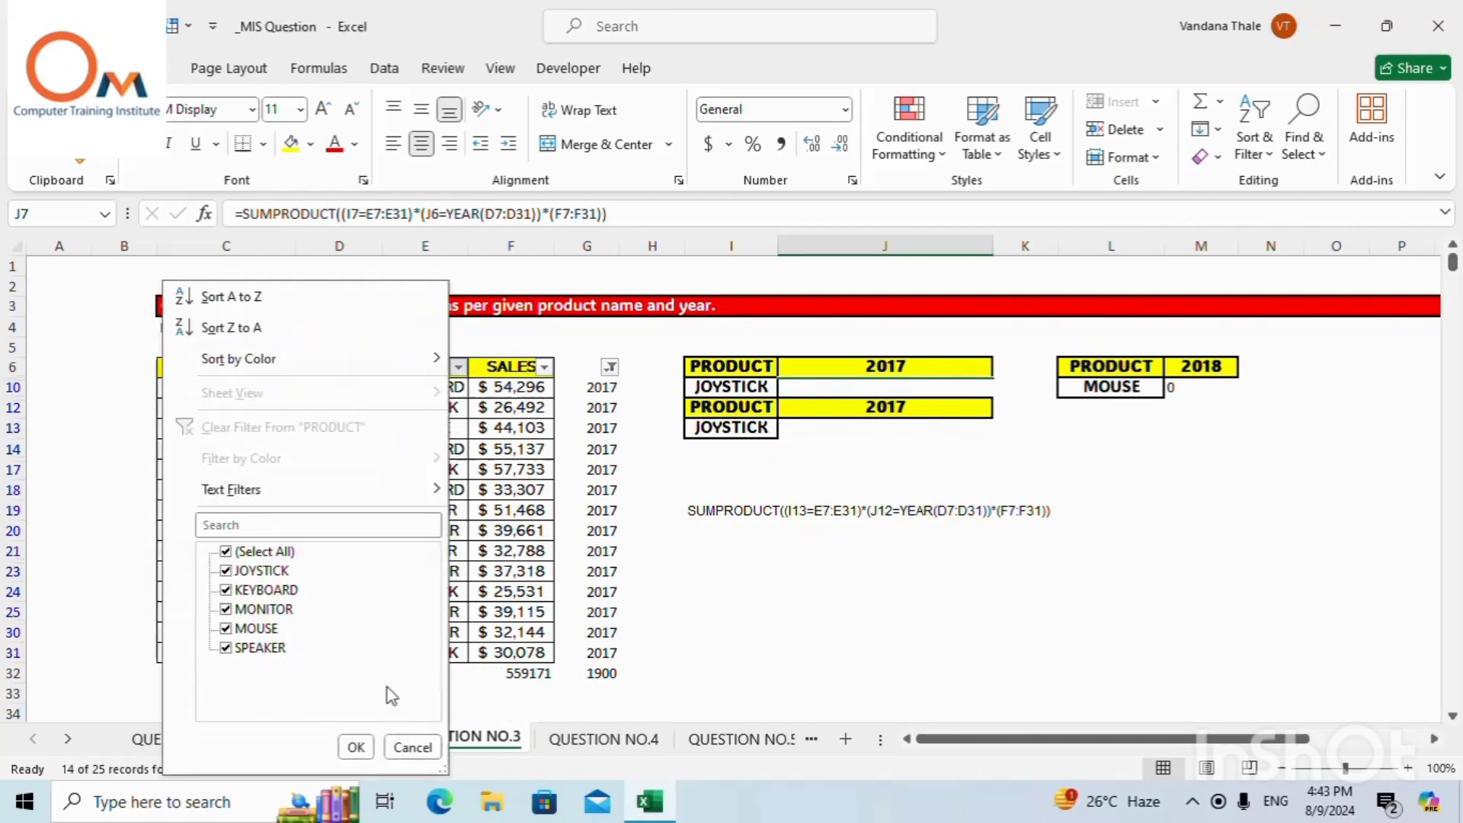
left_click(265, 552)
left_click(262, 610)
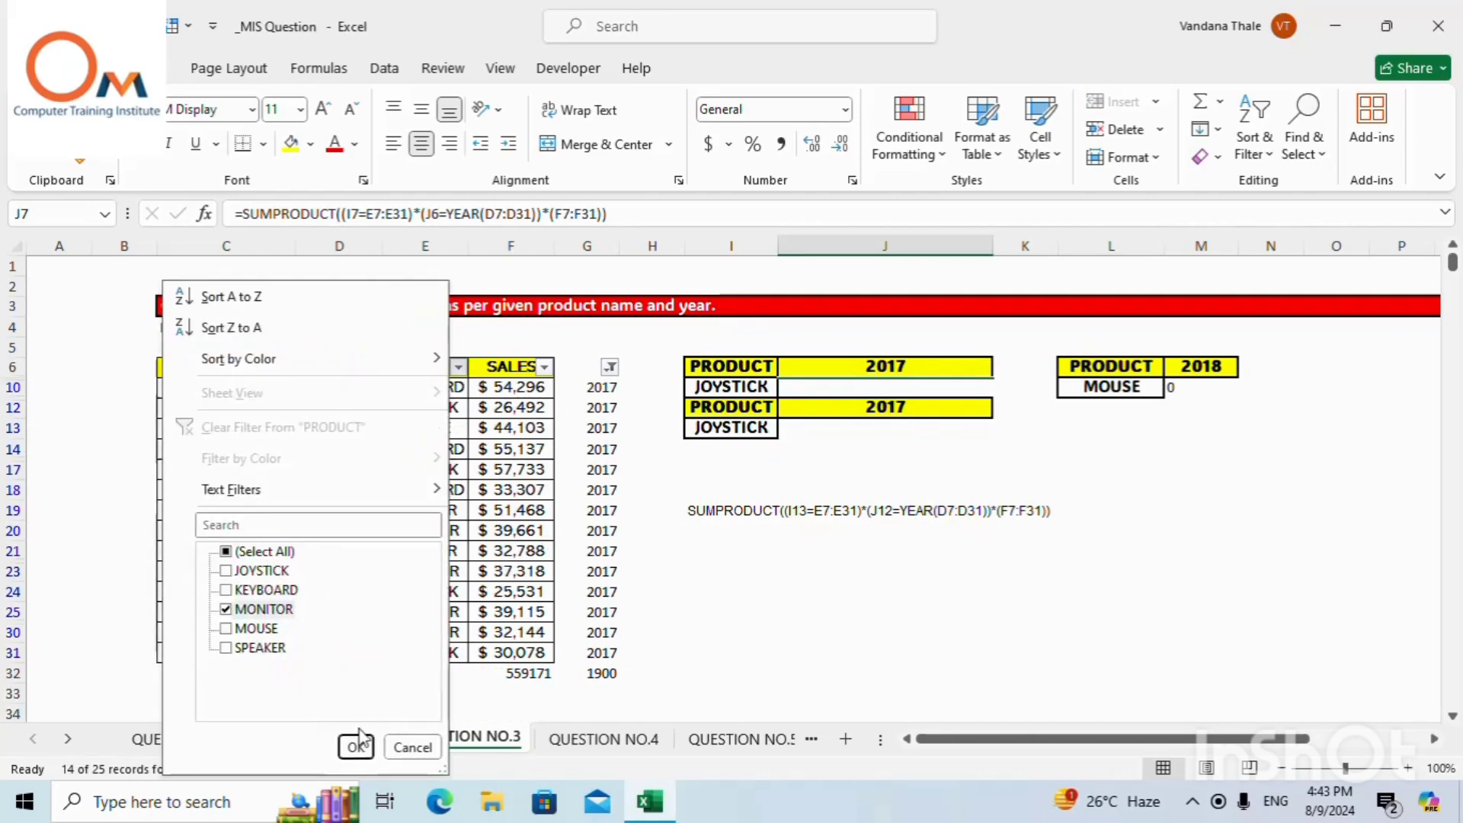
left_click(355, 747)
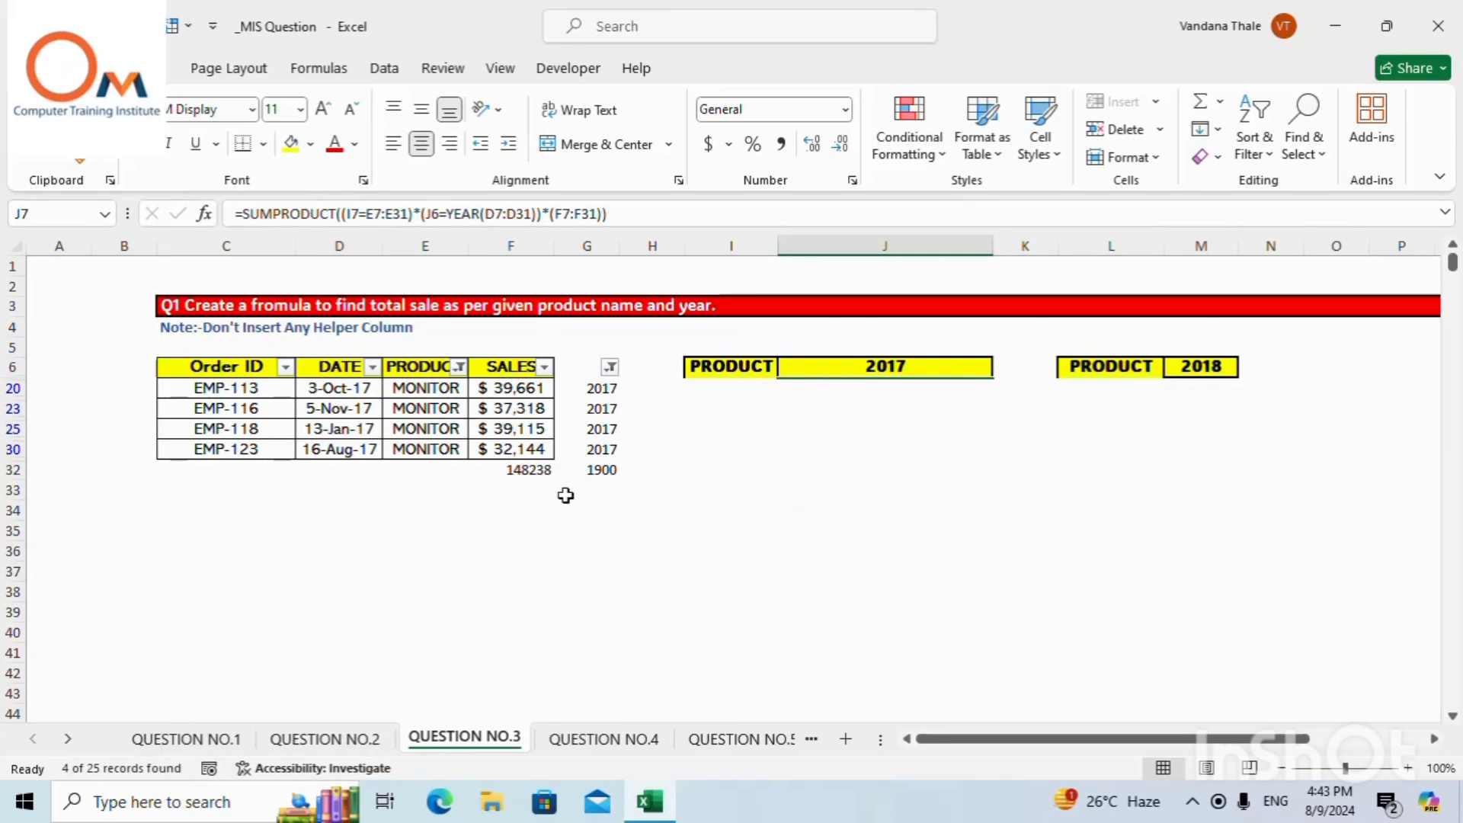
left_click(512, 469)
left_click(865, 389)
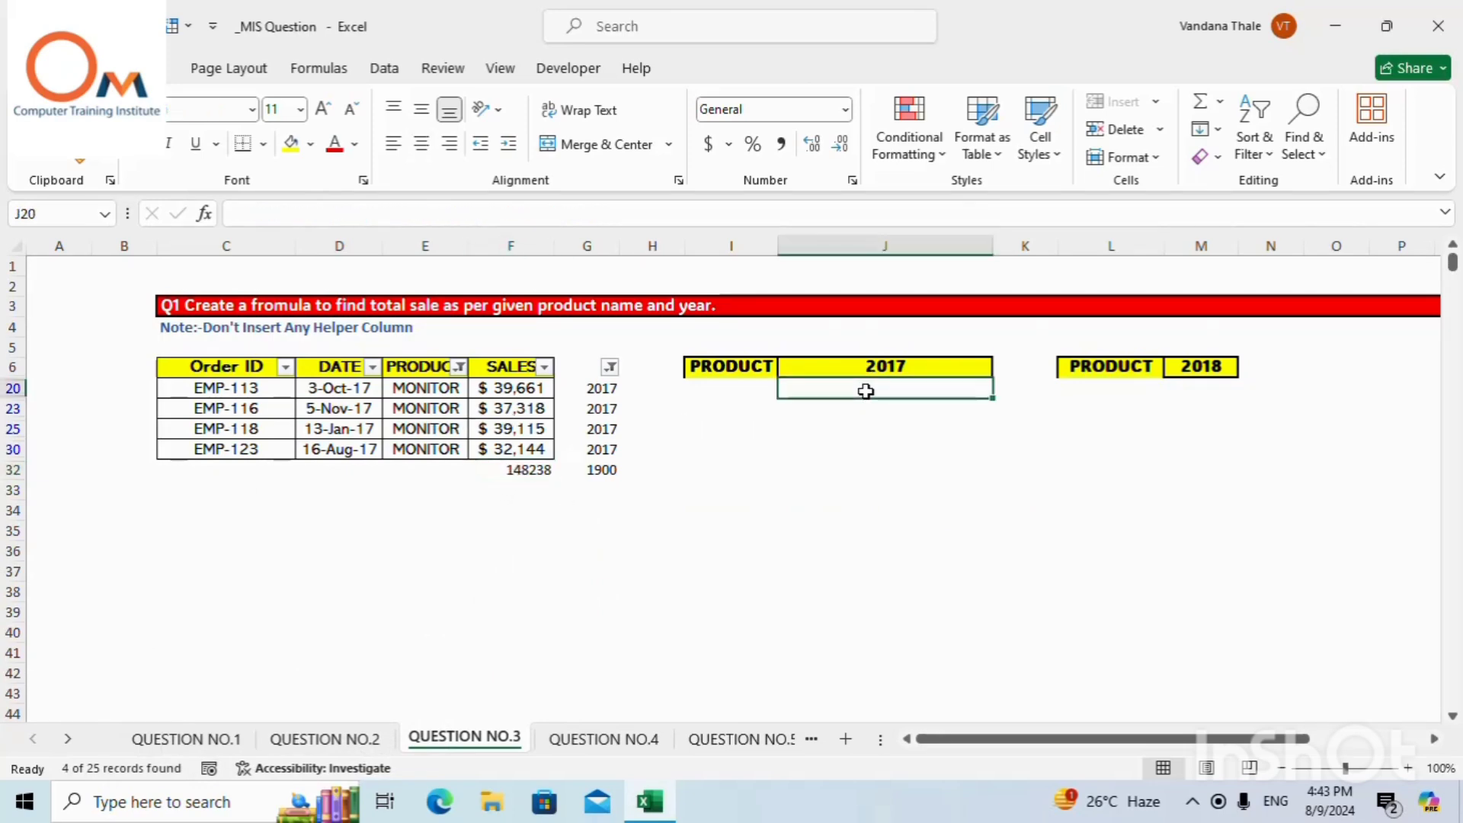
left_click(528, 473)
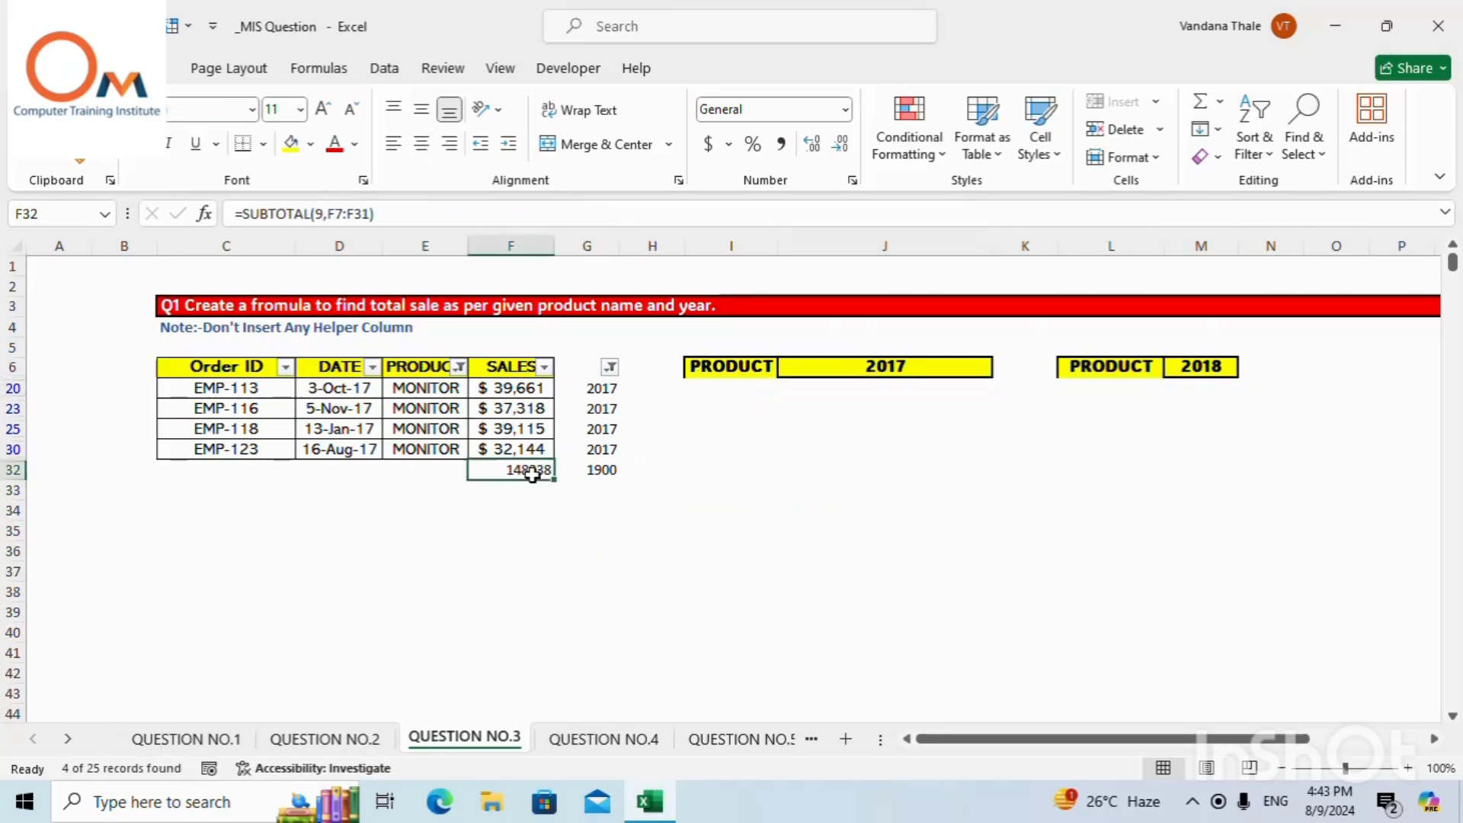
left_click(880, 389)
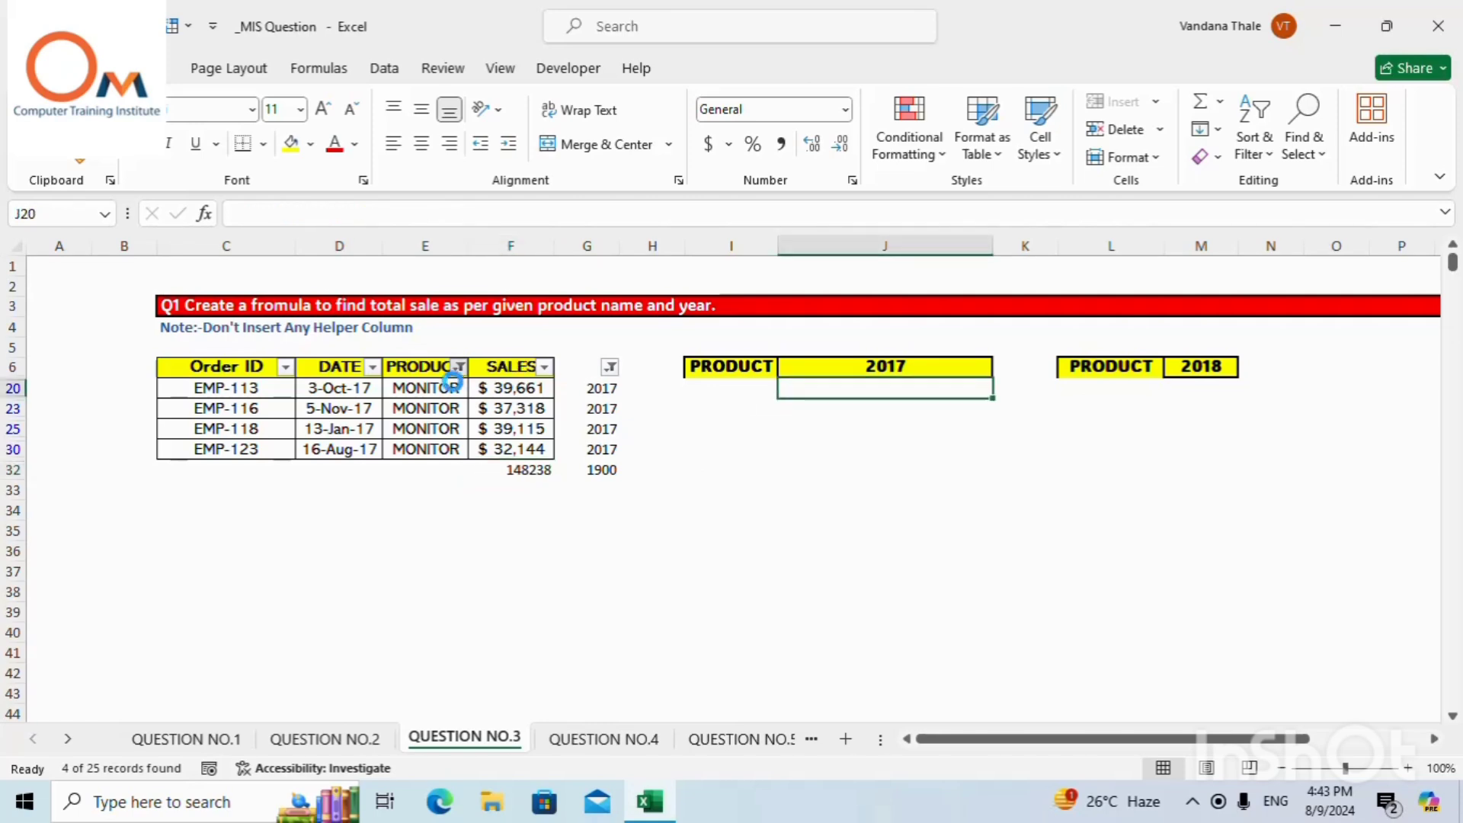
Restore all records by selecting every product in the PRODUCT filter and every year in the column G filter.
left_click(459, 367)
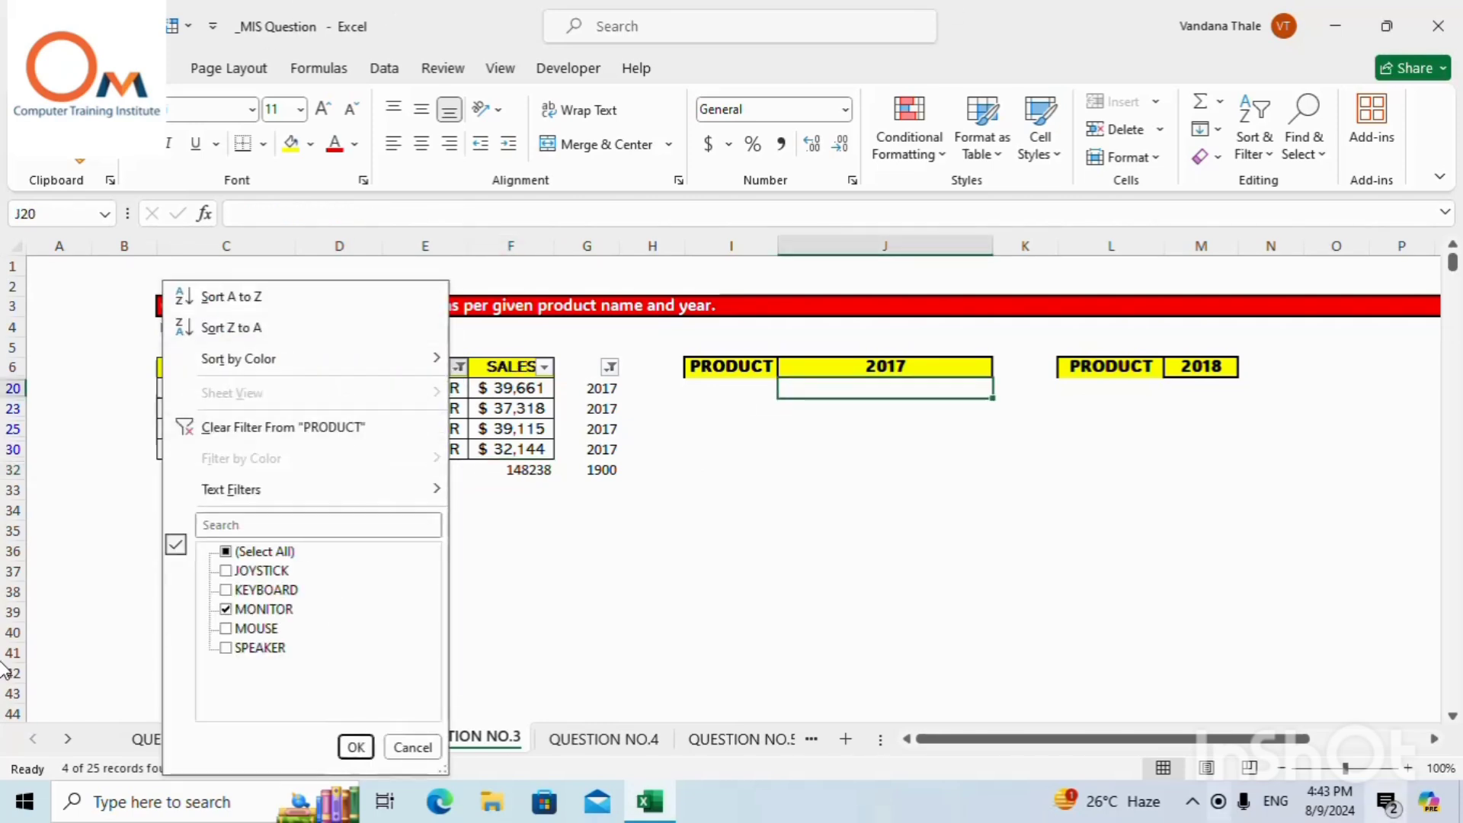
left_click(229, 550)
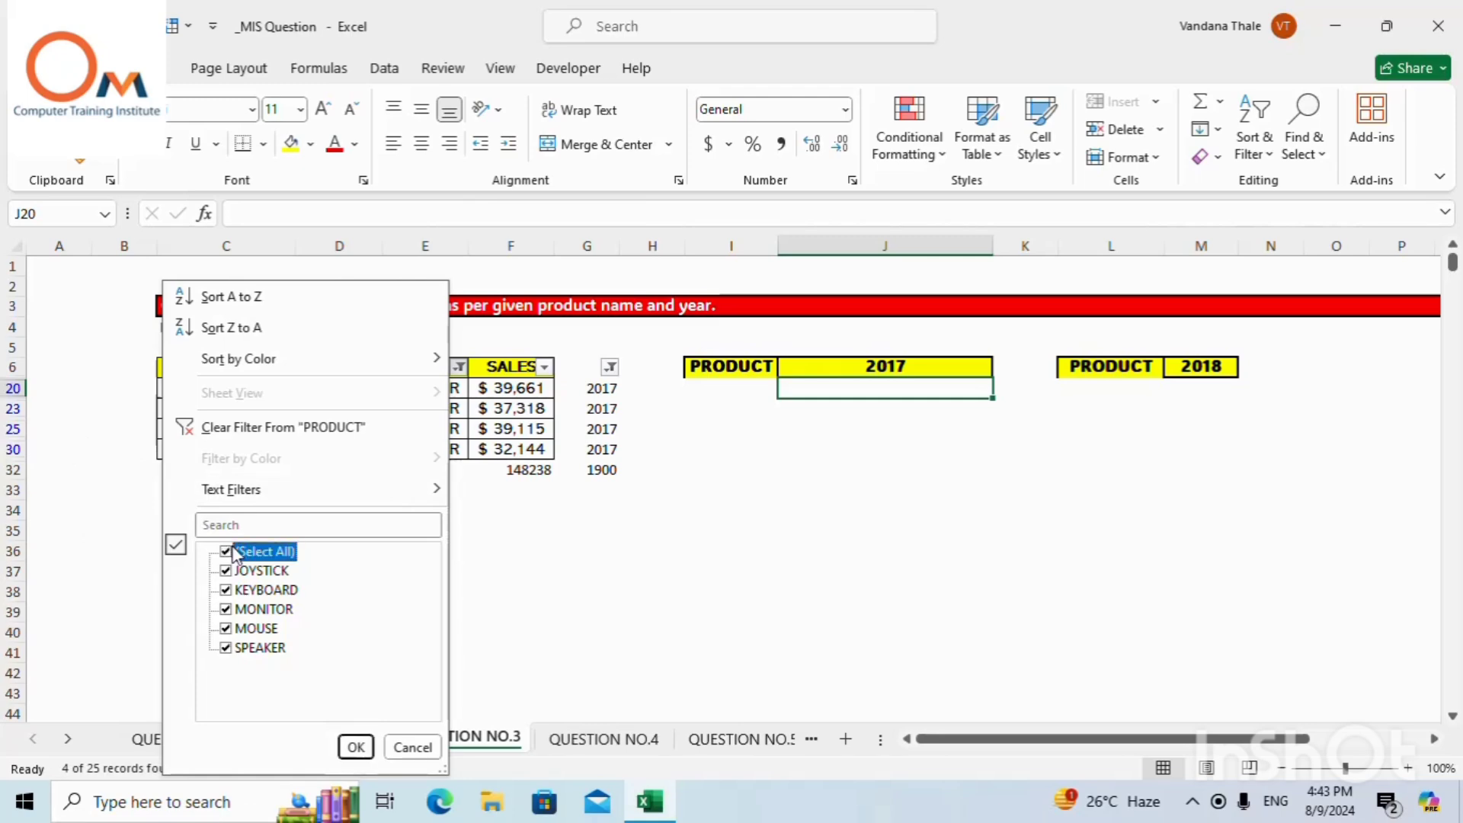
left_click(355, 747)
left_click(609, 367)
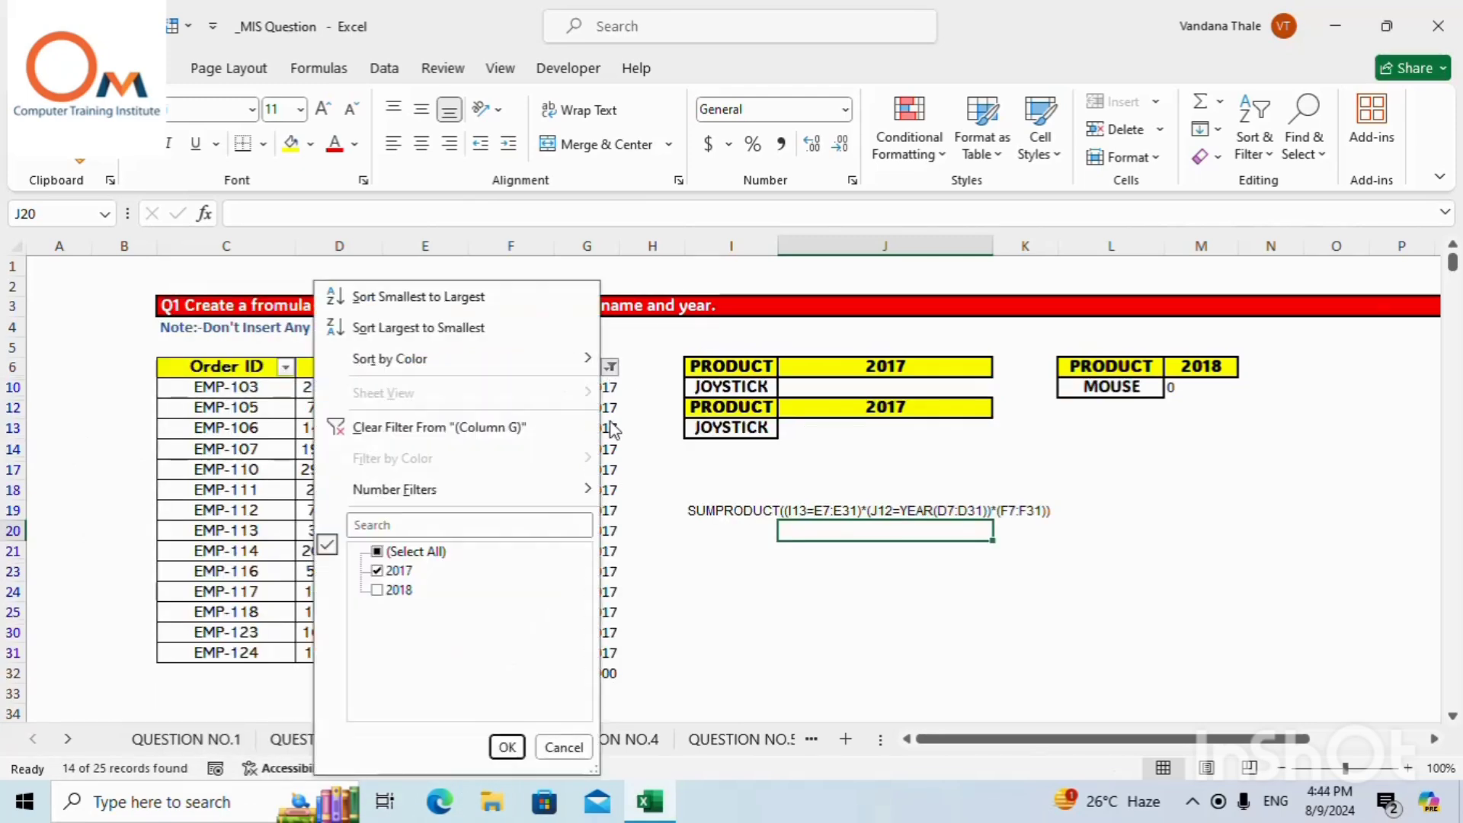
left_click(396, 551)
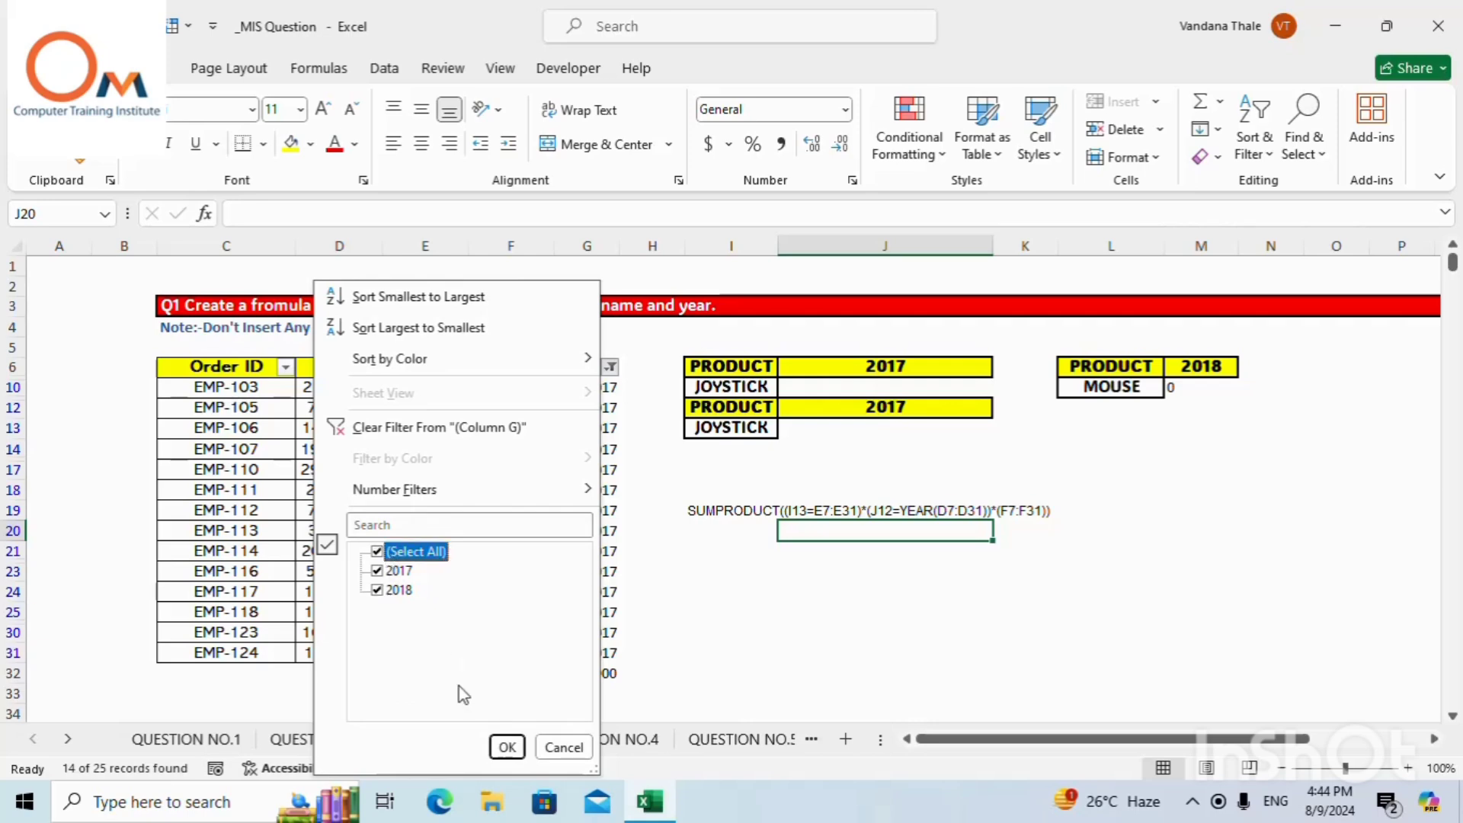
left_click(508, 747)
left_click(830, 408)
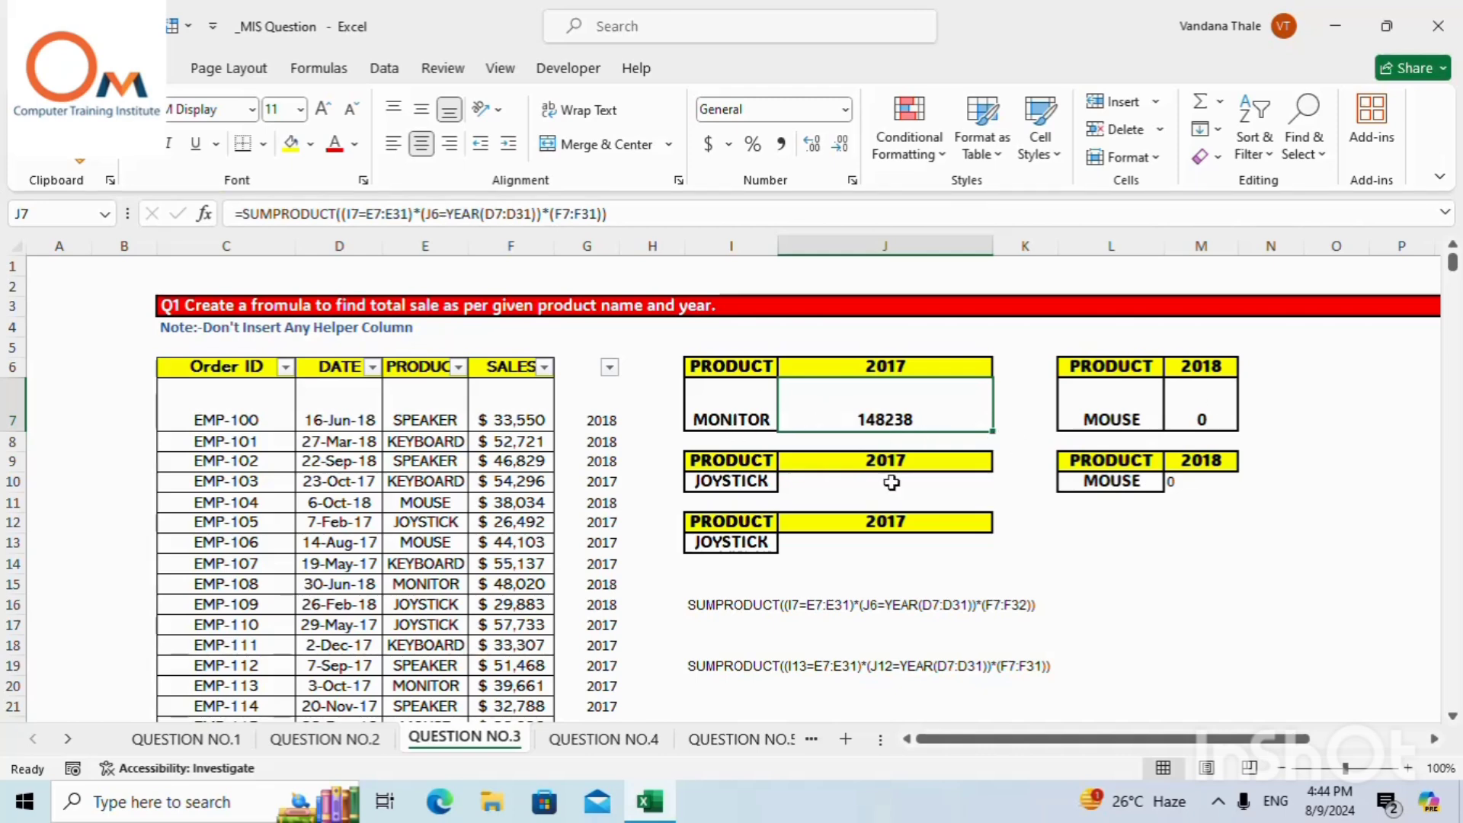
left_click(730, 480)
left_click(851, 539)
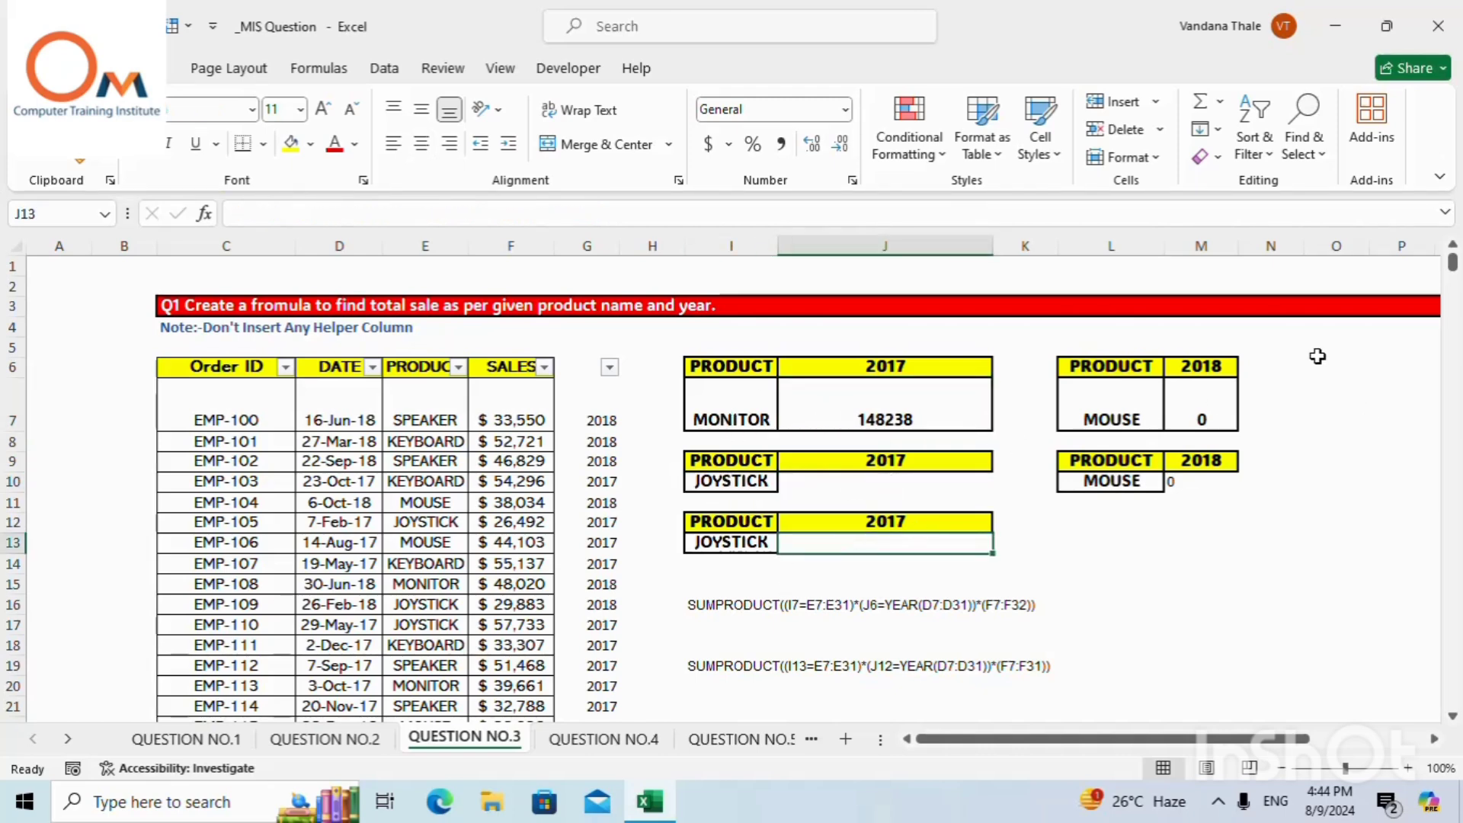
scroll(1140, 438, "down", 1)
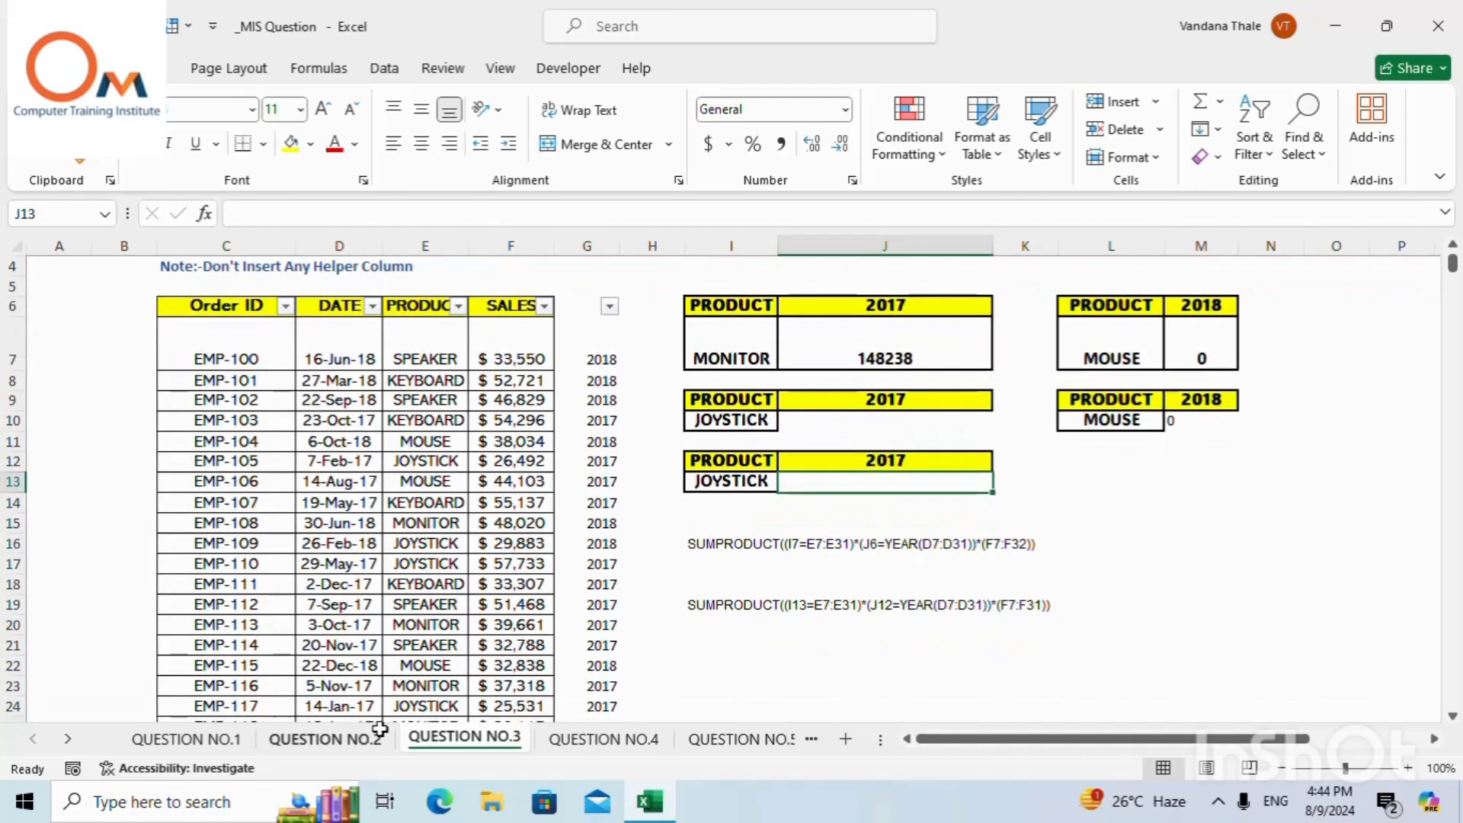
Switch to the QUESTION NO.4 sheet and examine the salary increment criteria and the threshold table in K14:L17.
left_click(601, 751)
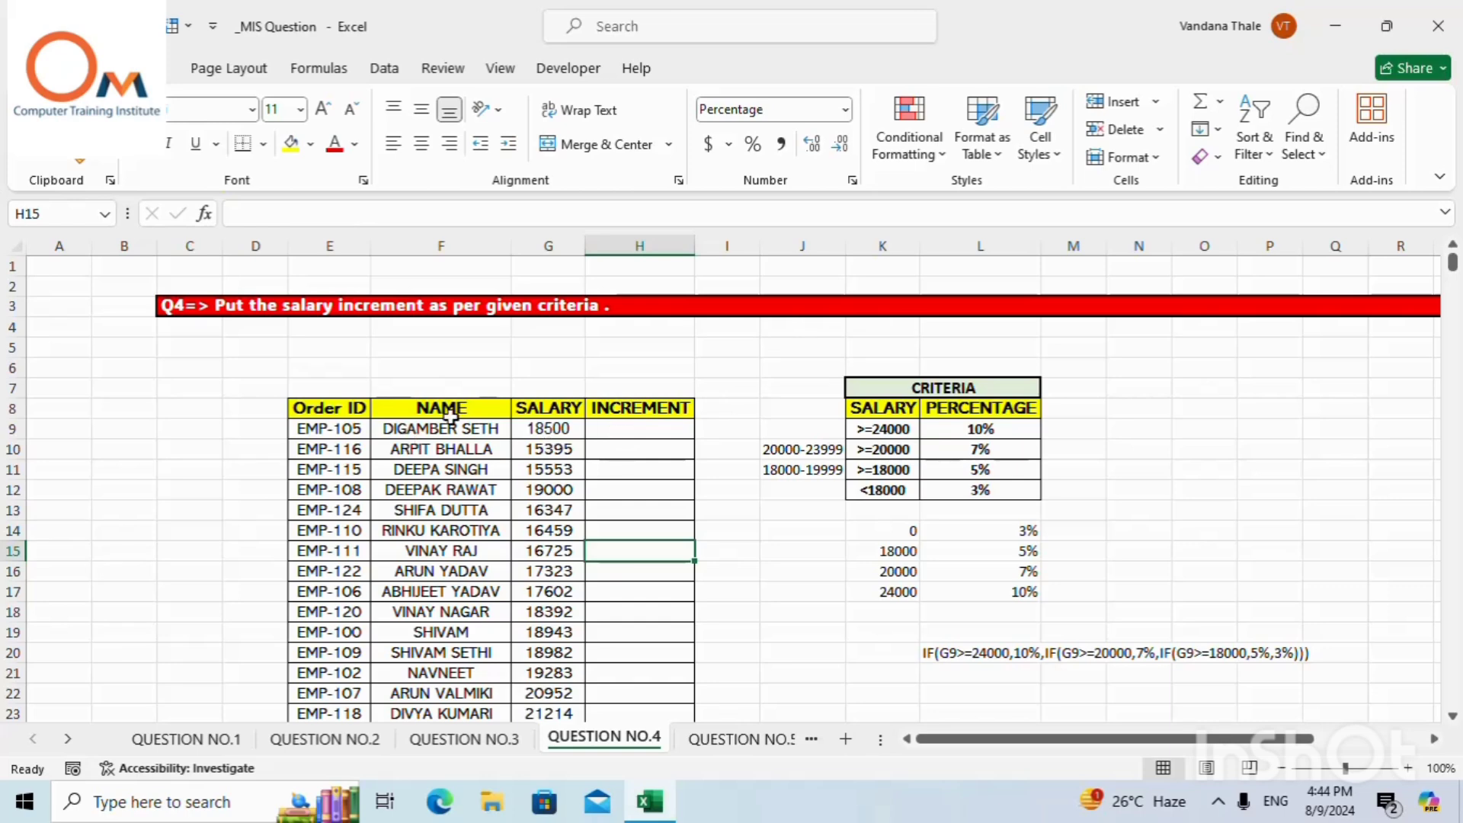
scroll(450, 415, "down", 1)
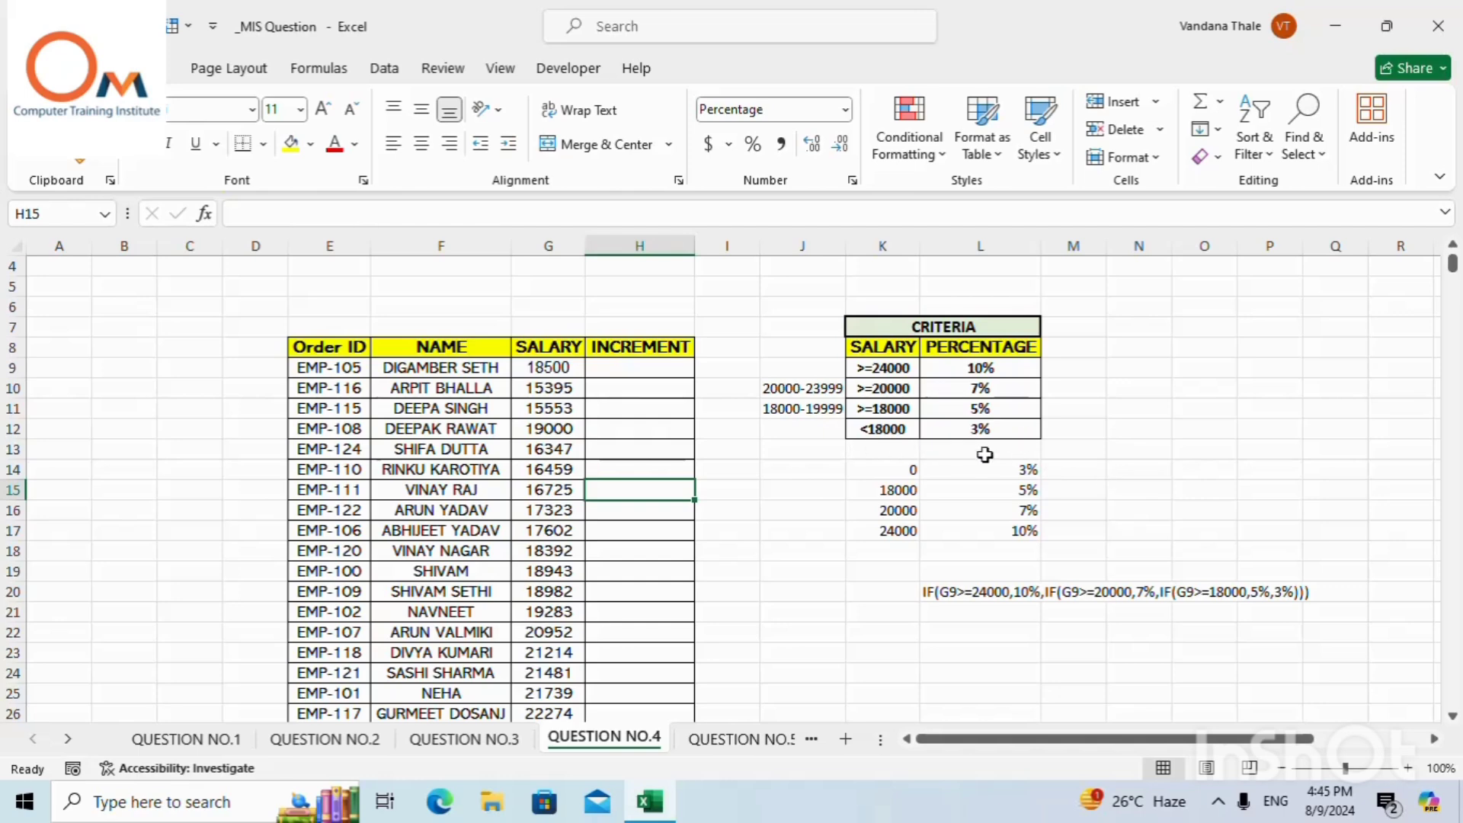
left_click(1010, 427)
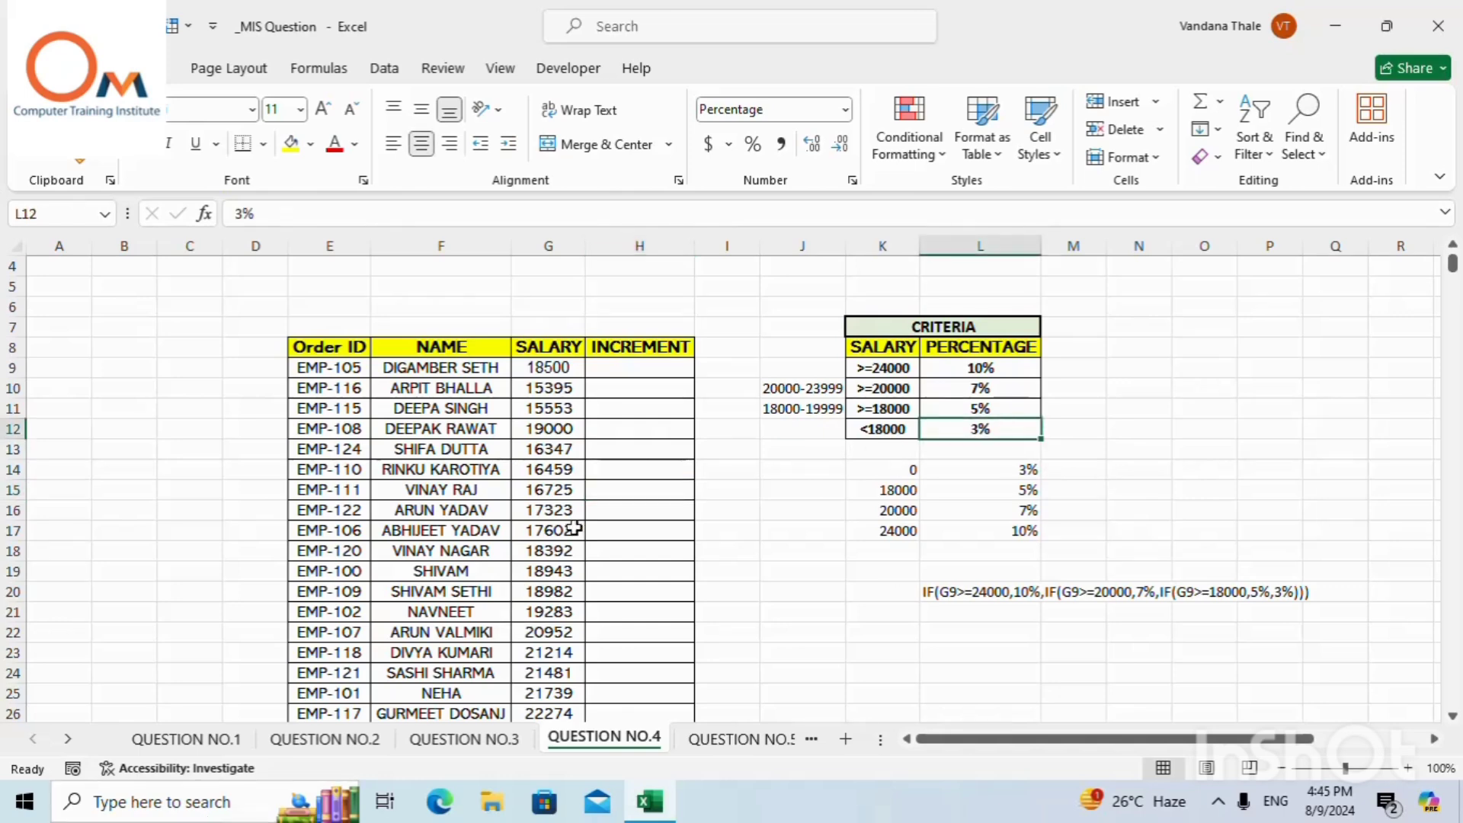
left_click_drag(884, 474, 1020, 543)
left_click(939, 485)
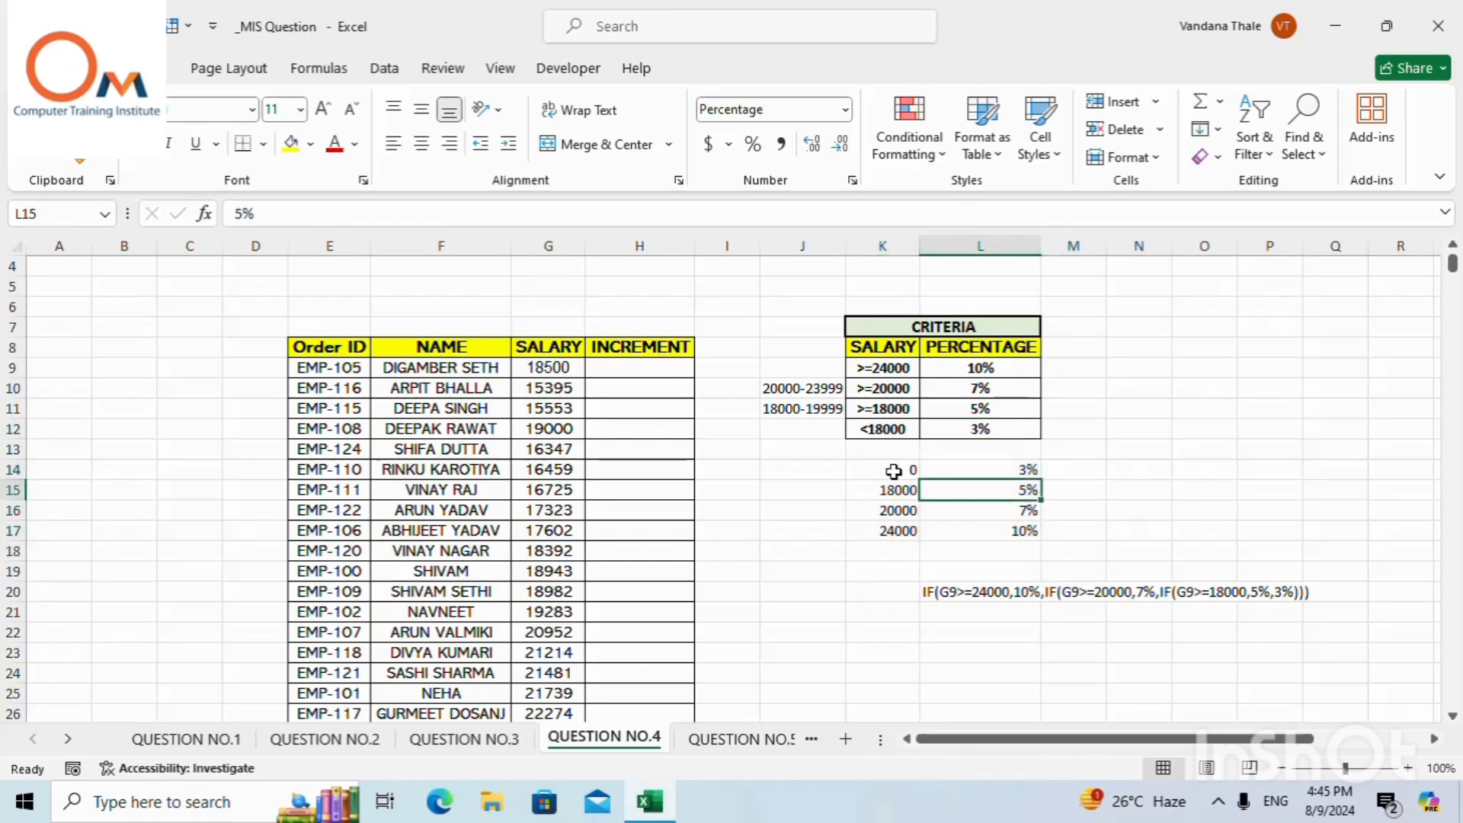
left_click_drag(884, 467, 1022, 532)
Start a nested IF formula in H9 that returns 10% when salary G9 is at least 24000.
left_click(654, 372)
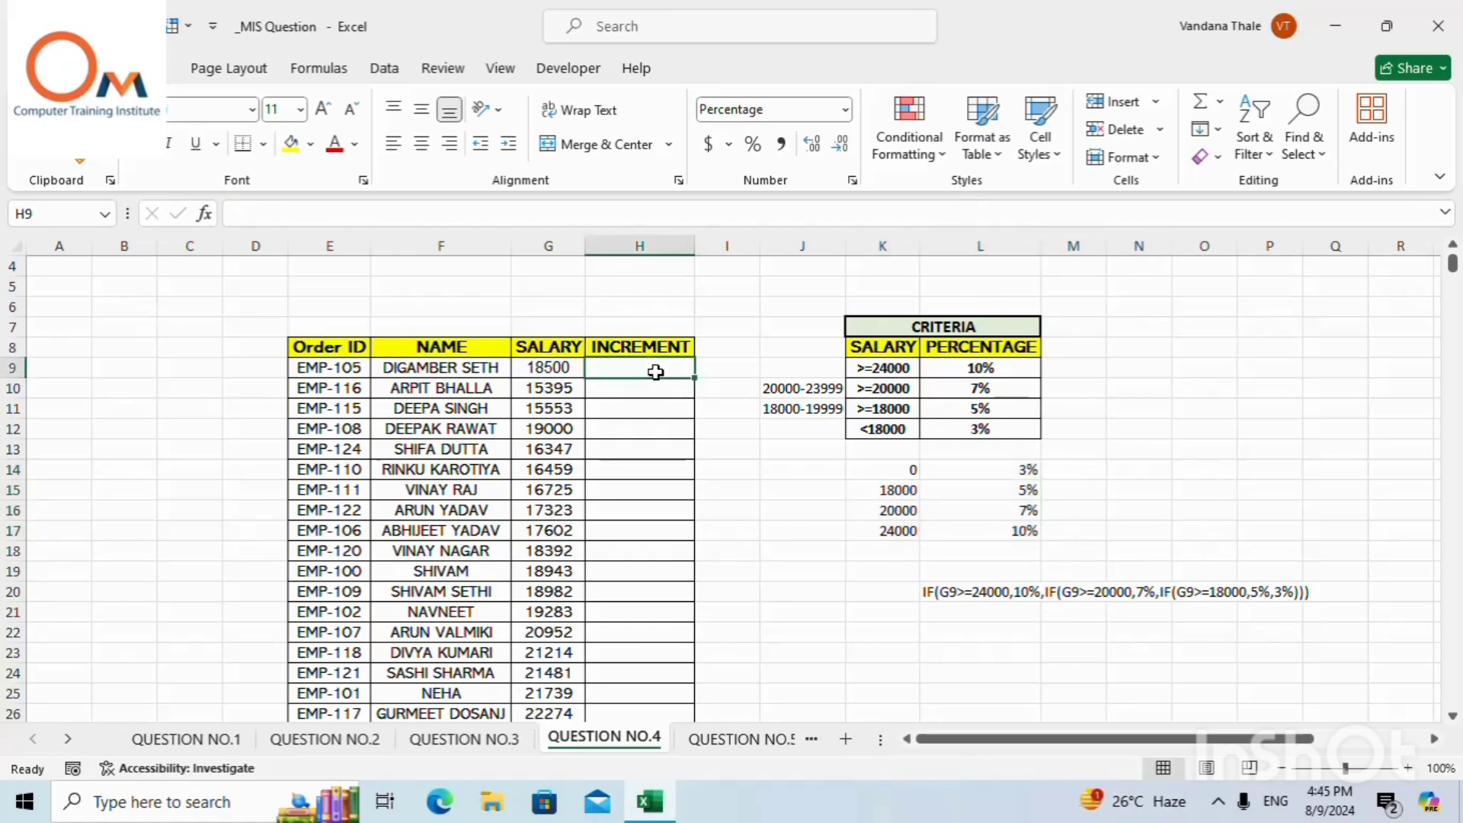
type("=")
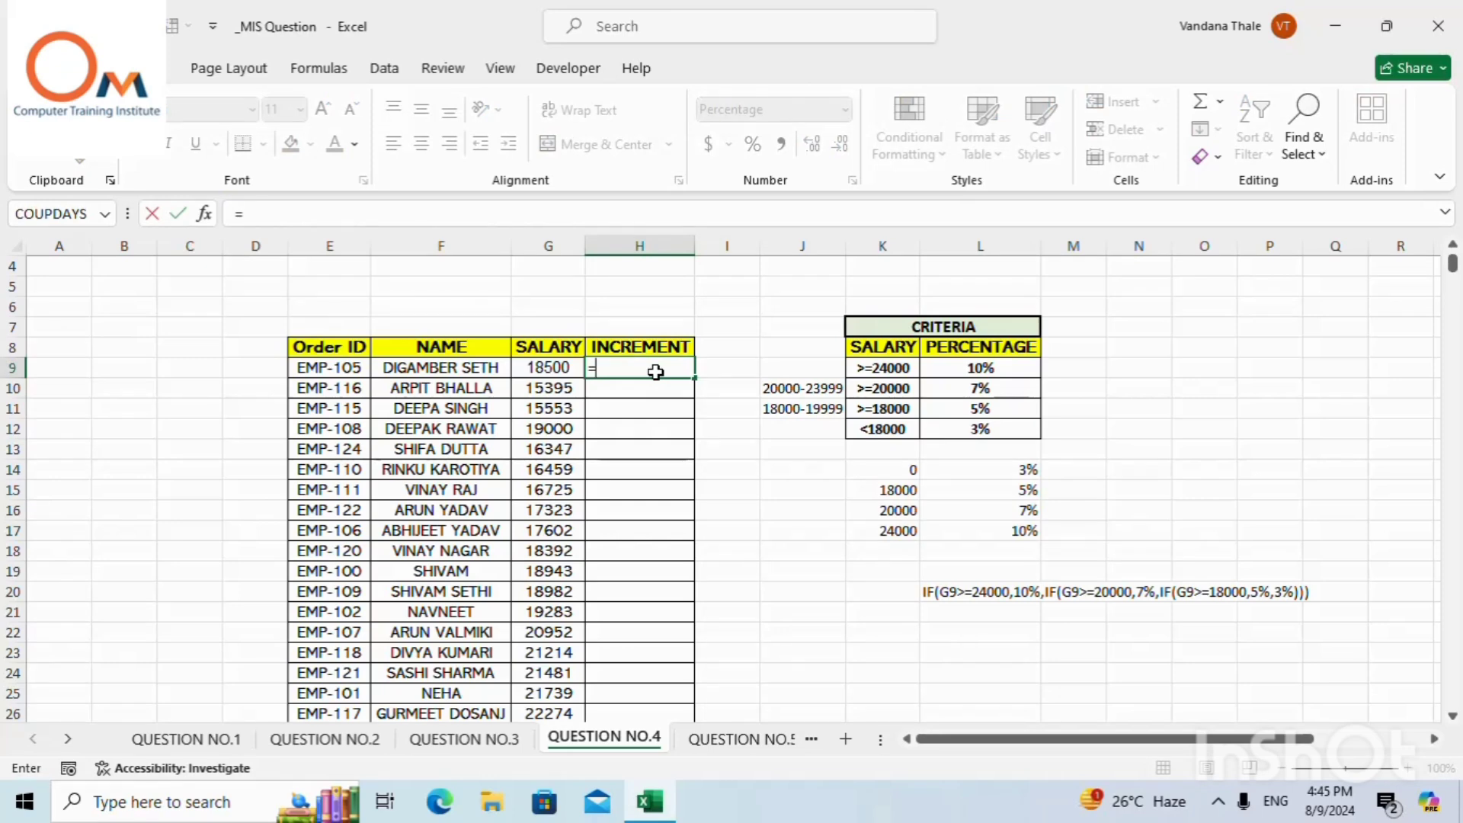
type("if(")
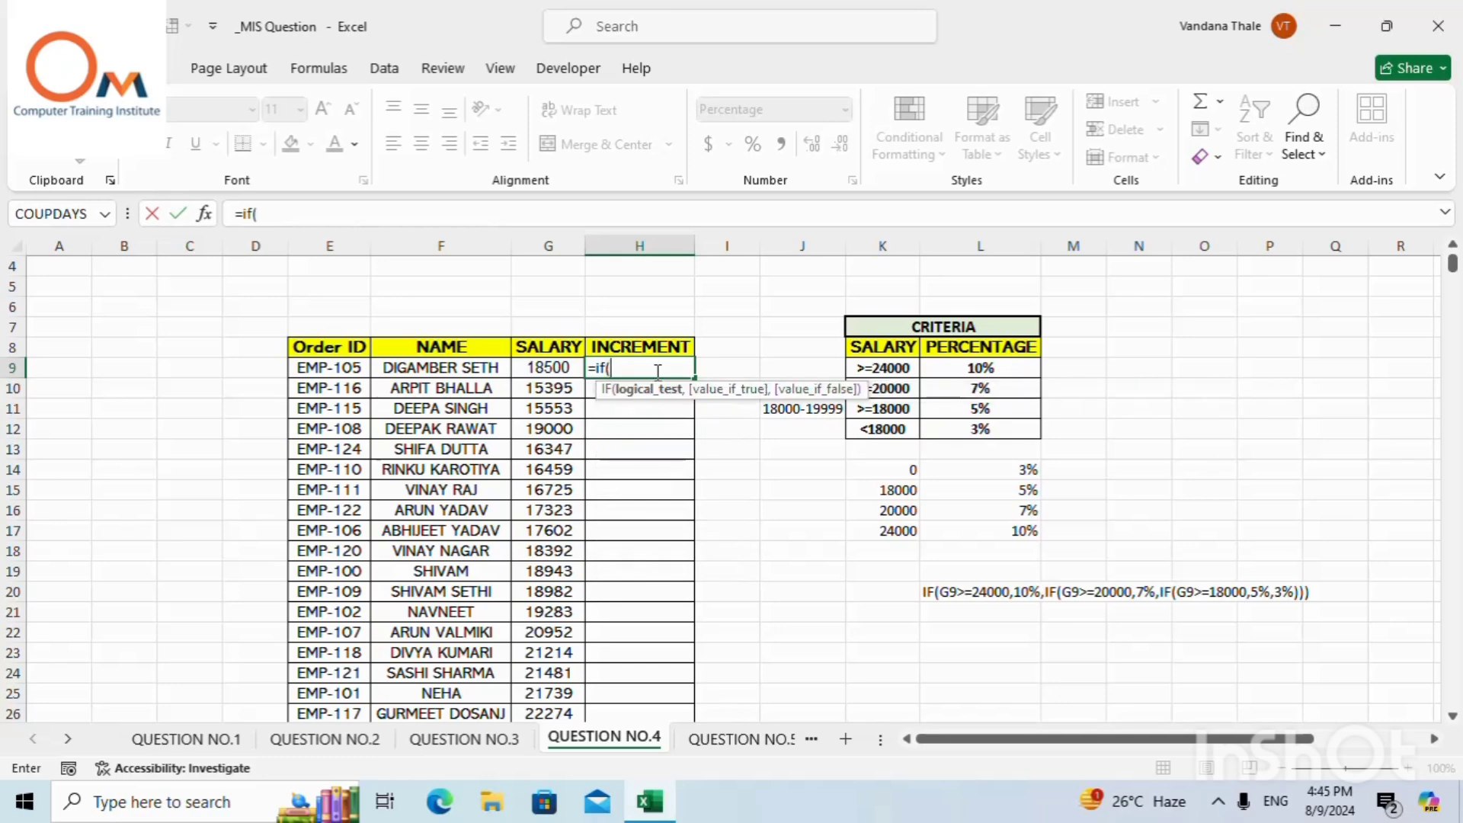
left_click(549, 365)
type(">=")
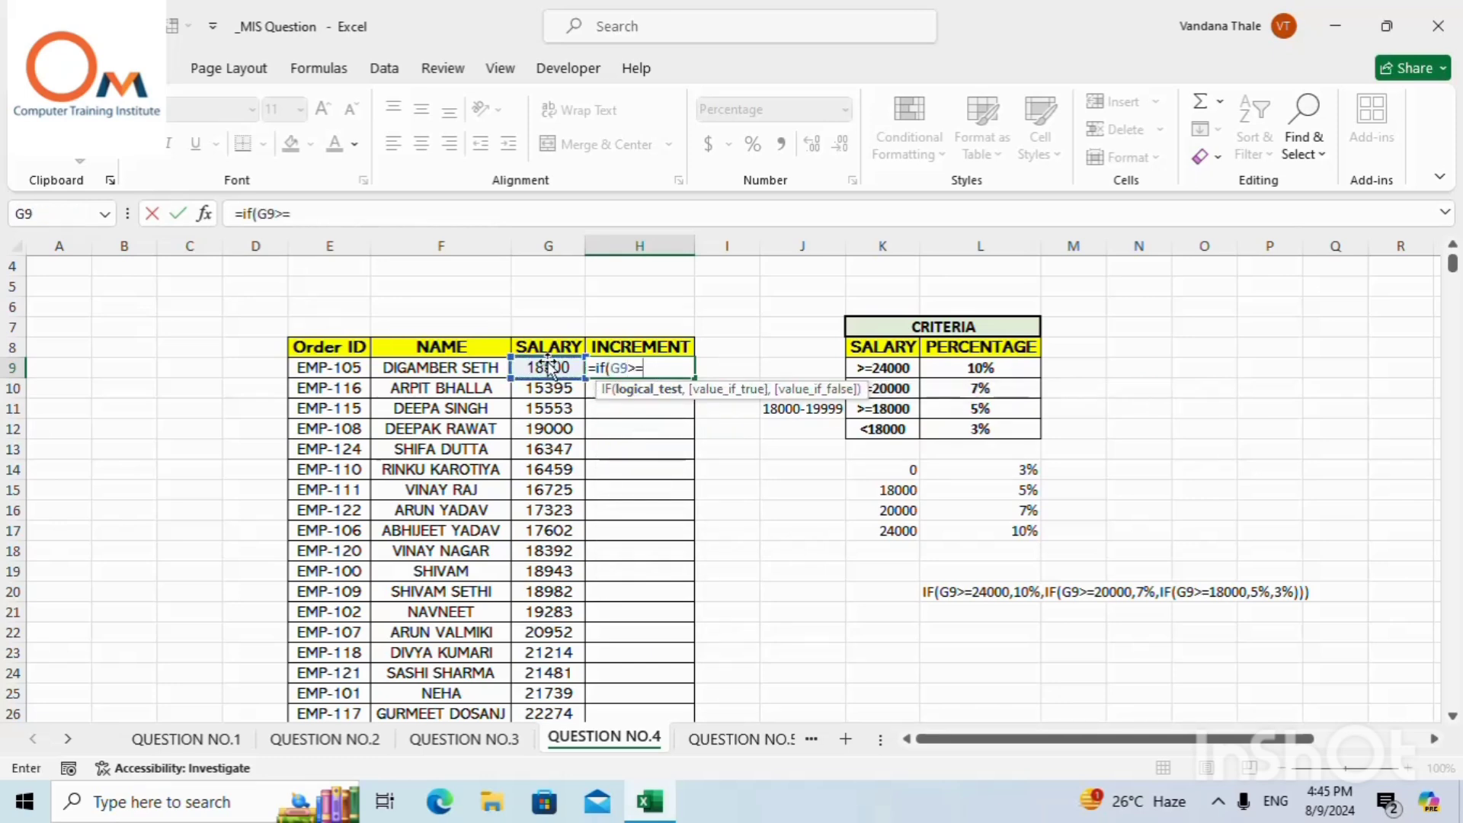
type("24000,1")
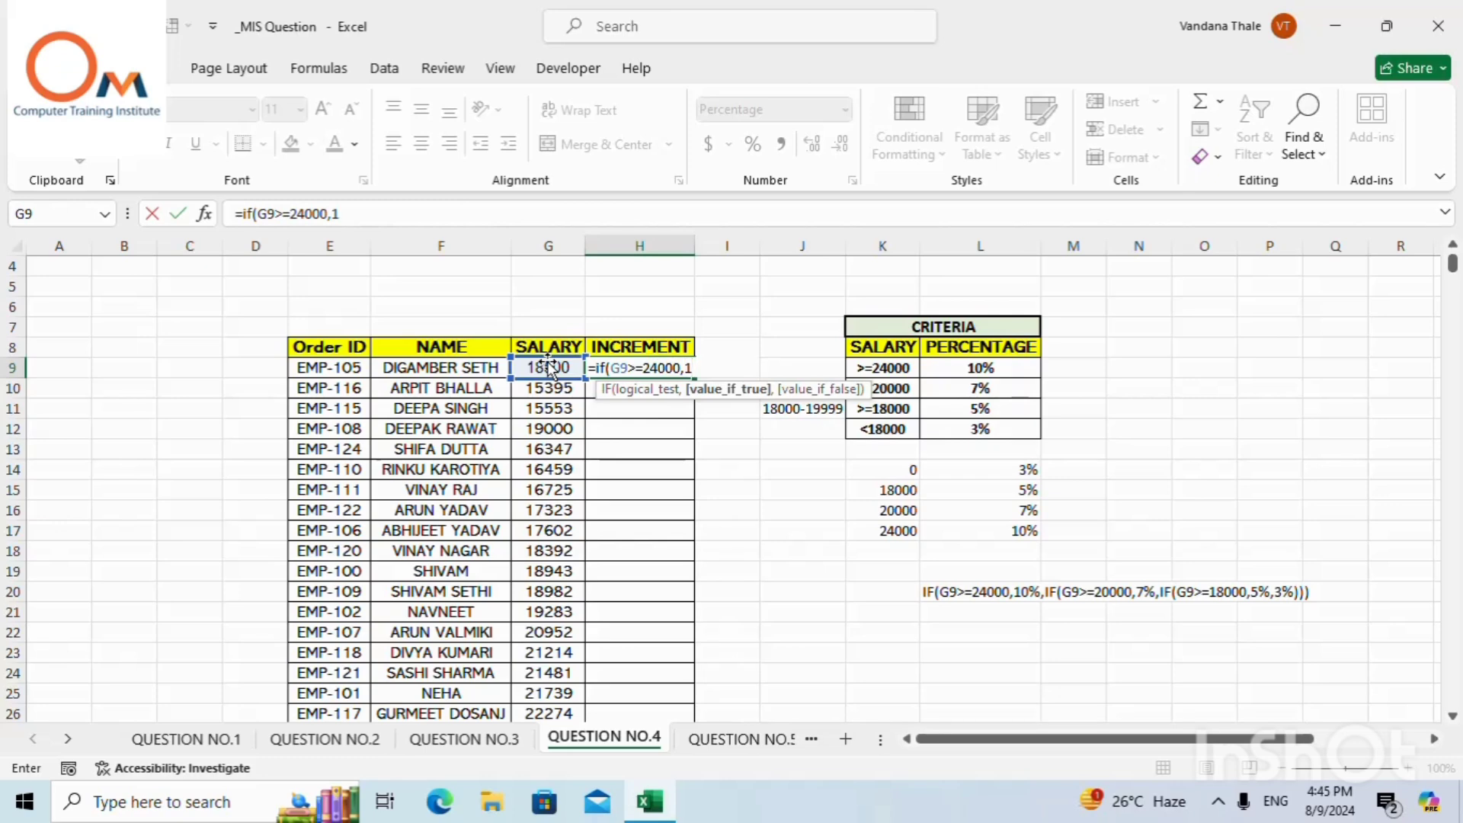
type("0%,i")
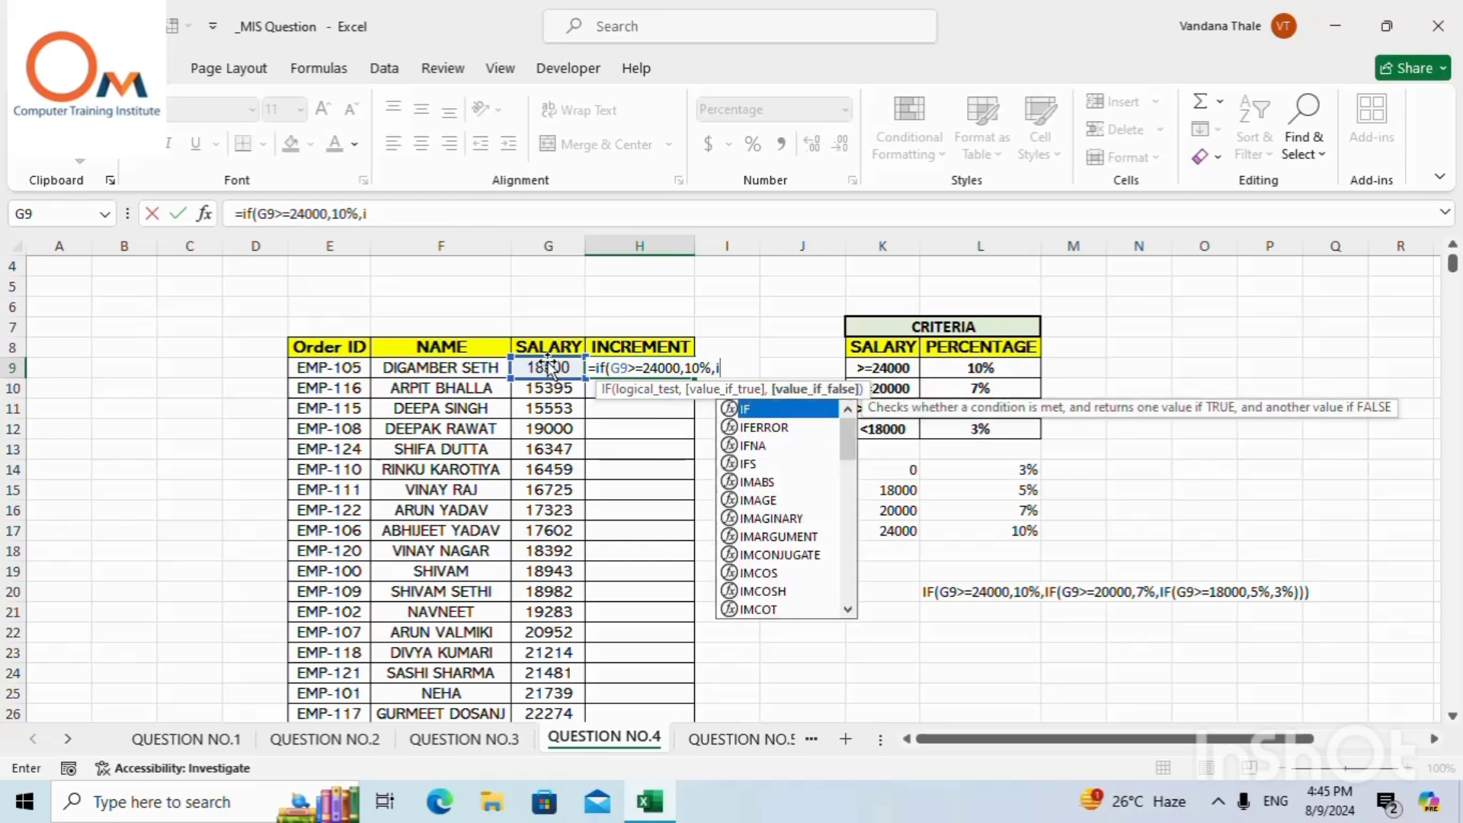
Add a second IF to the H9 formula that returns 7% when G9 is at least 20000.
type("f(")
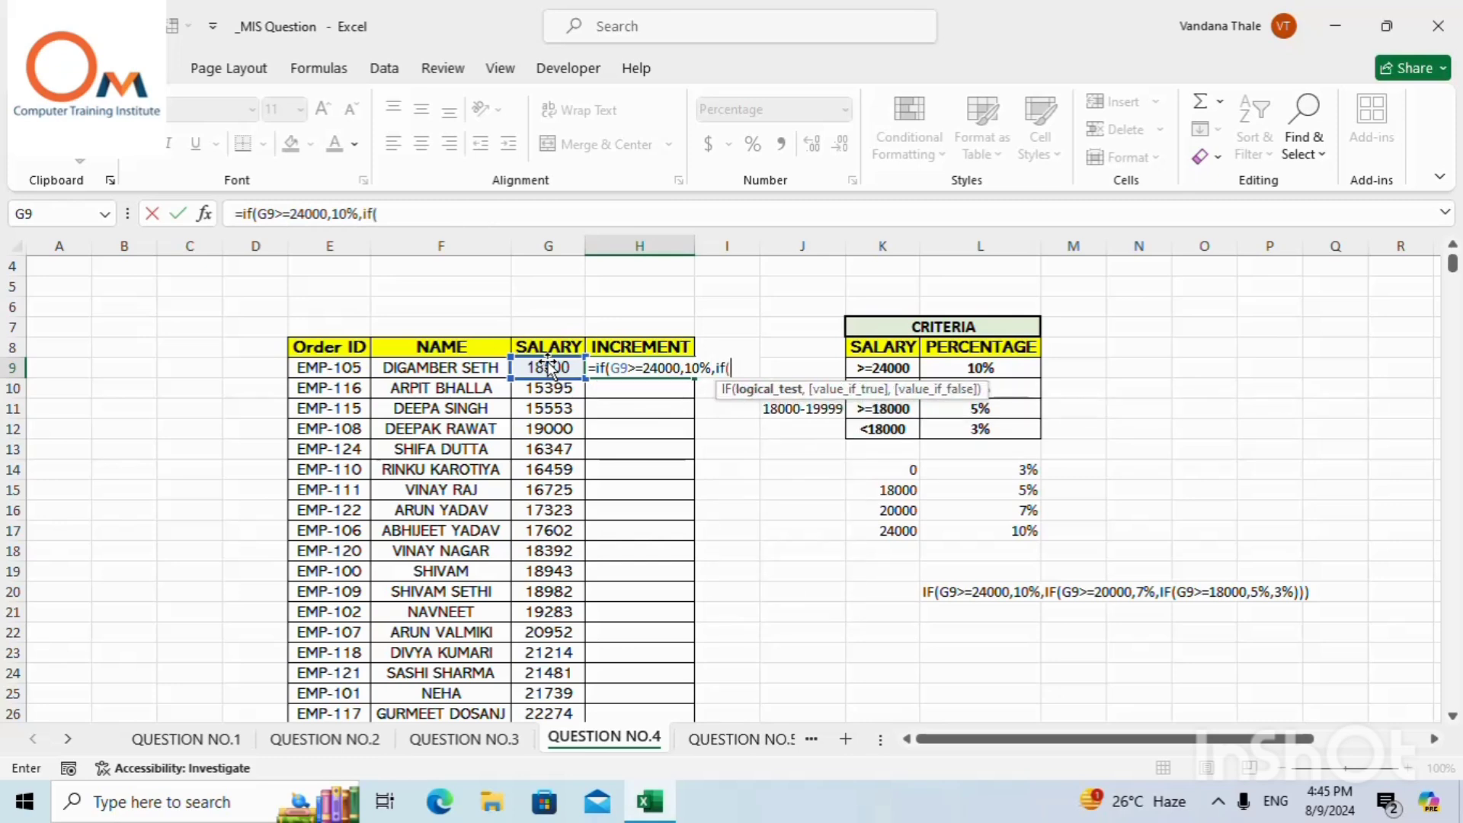
left_click(567, 368)
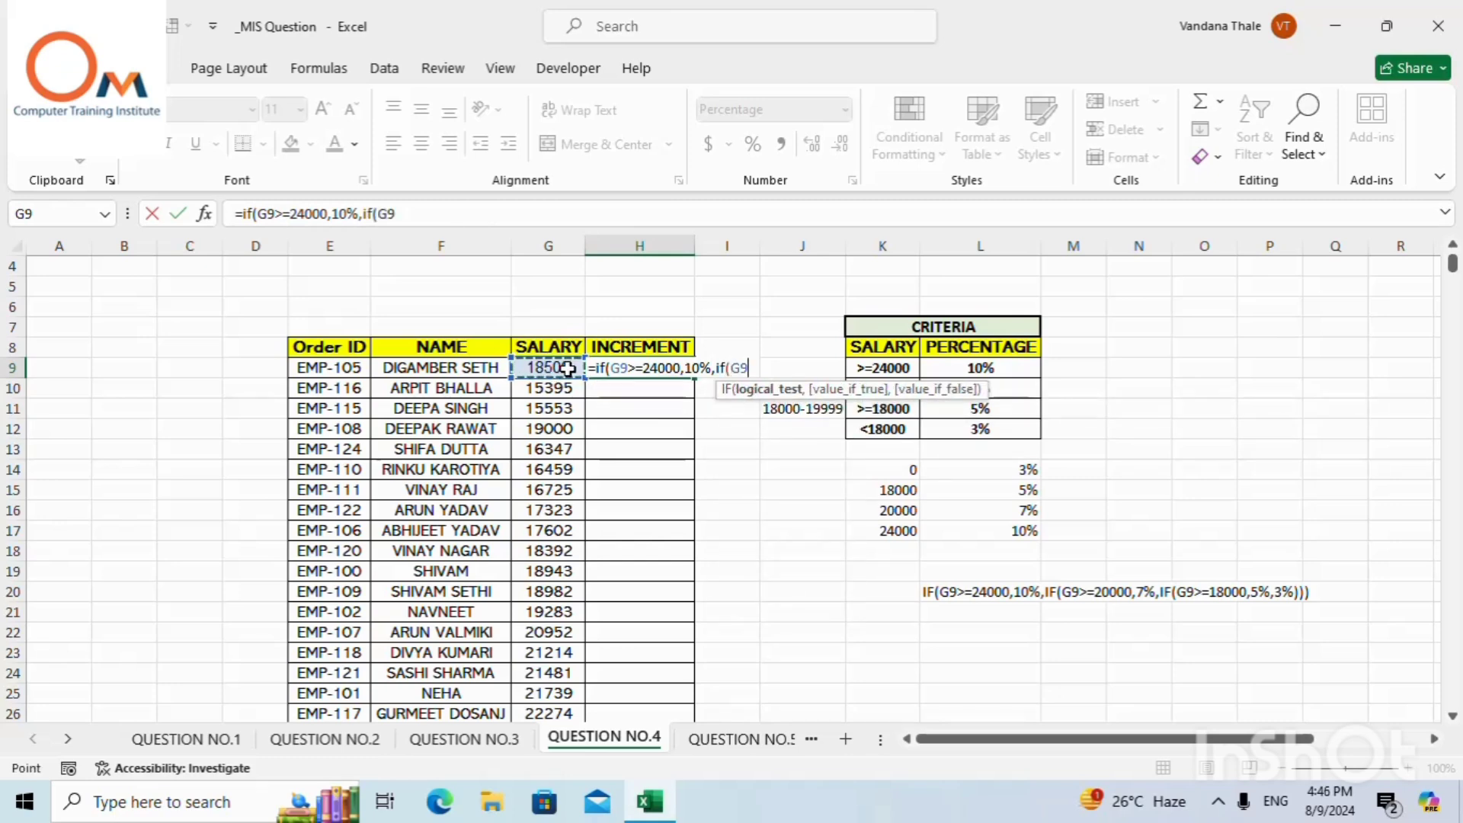
type(">=20")
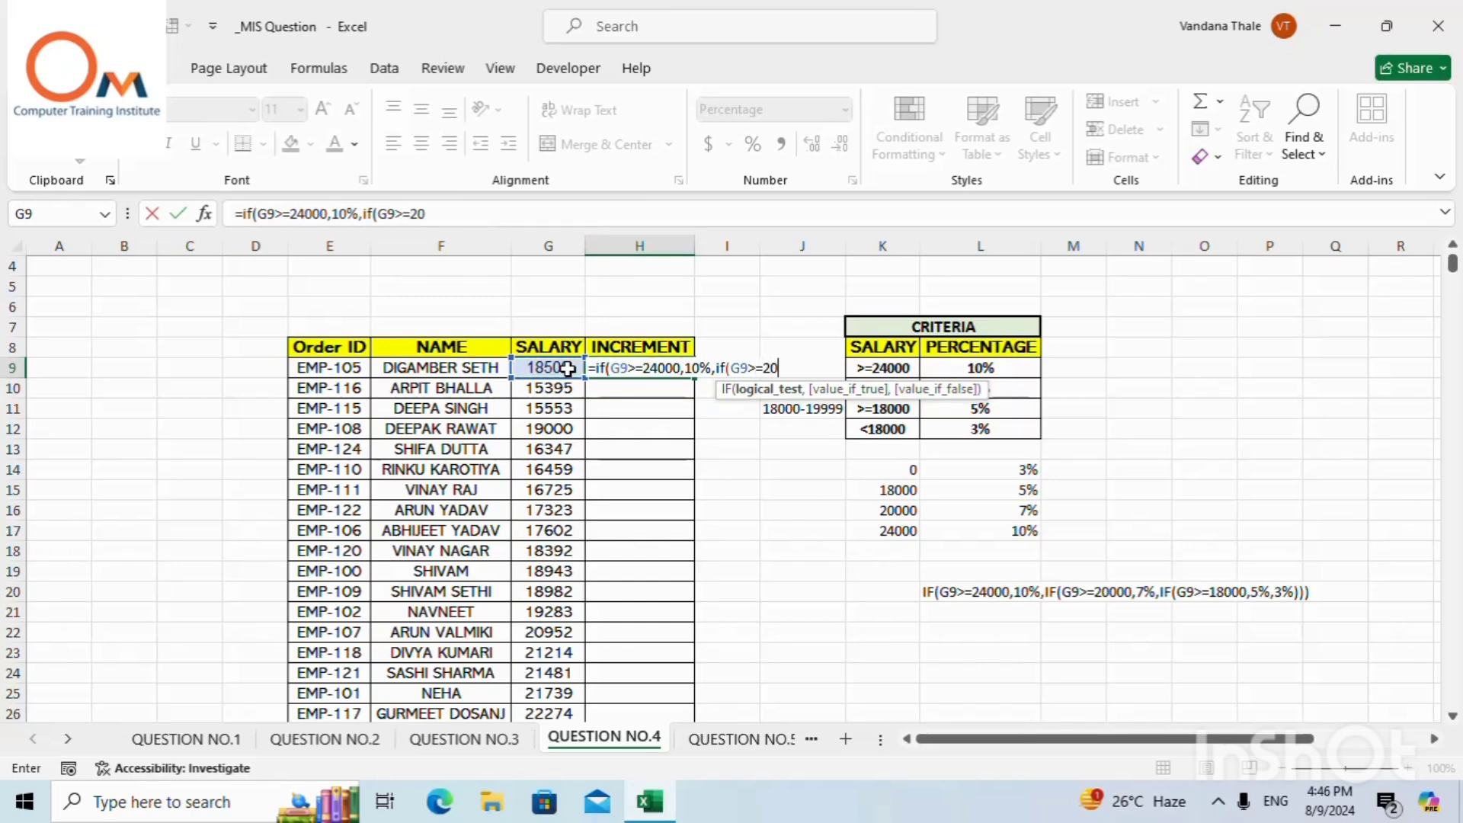
type("000,7")
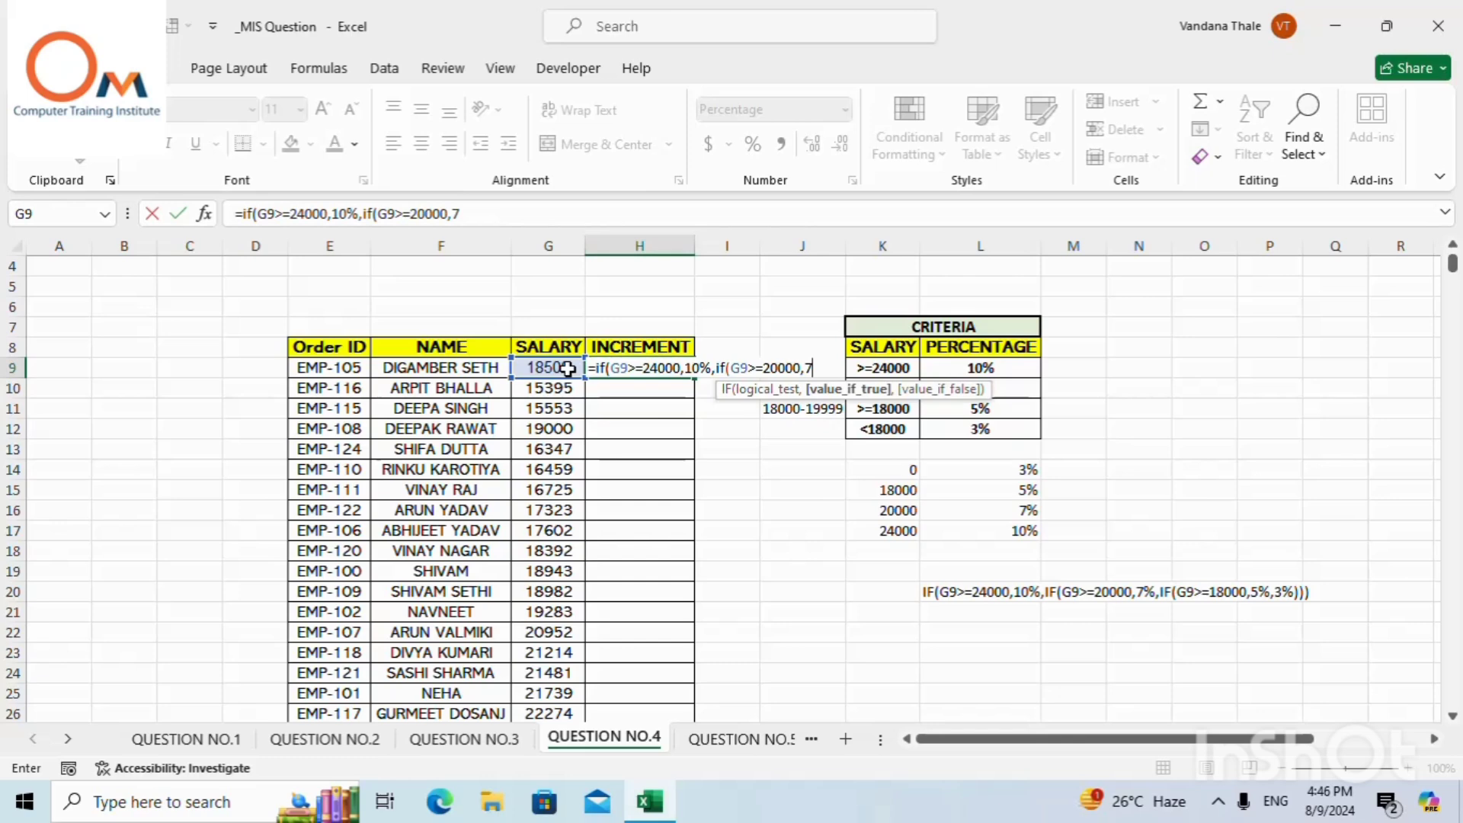
type("%,")
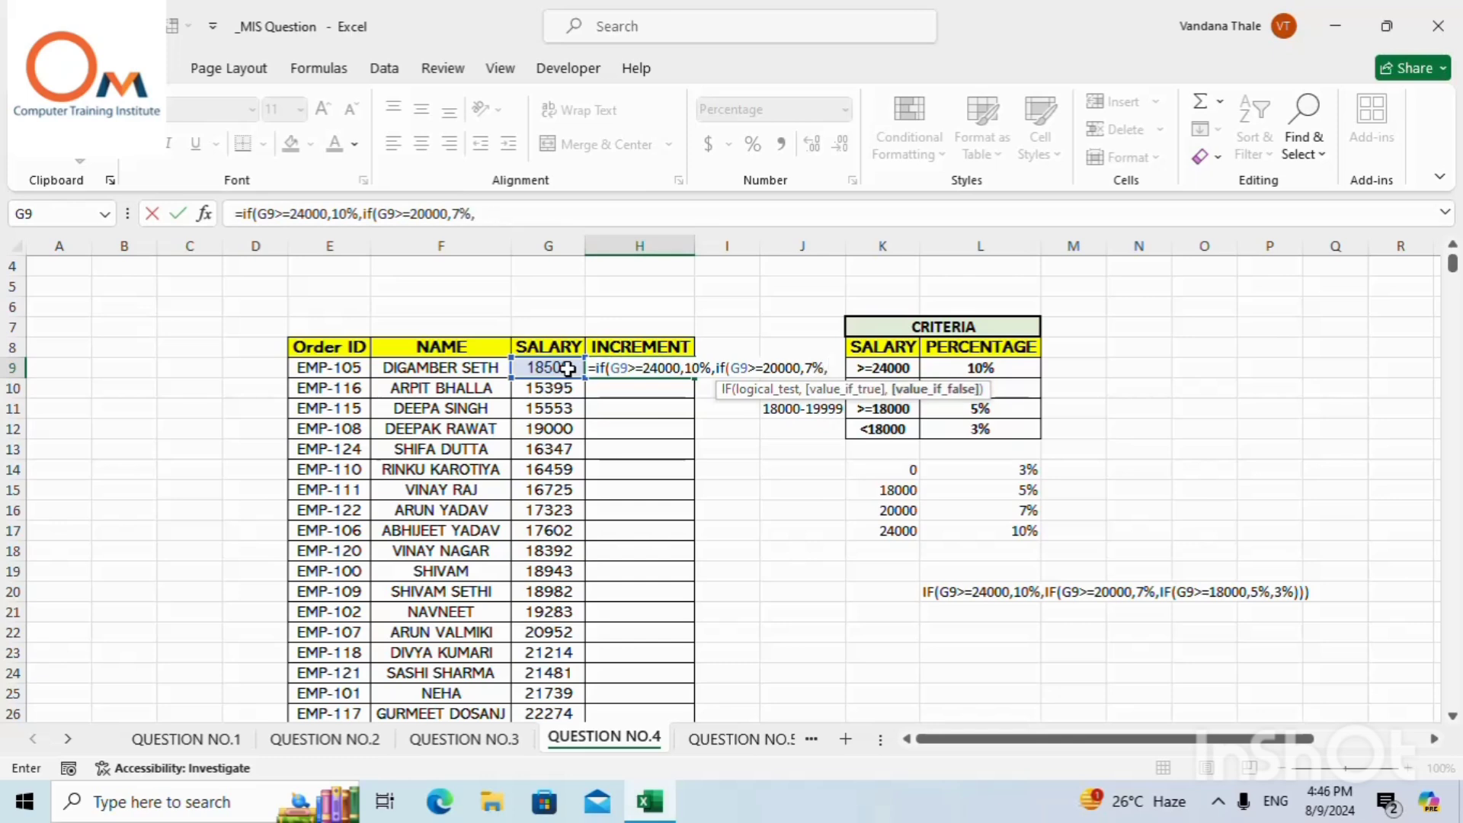
Complete the H9 formula with a third IF returning 5% when G9 is at least 18000, otherwise 3%.
type("if")
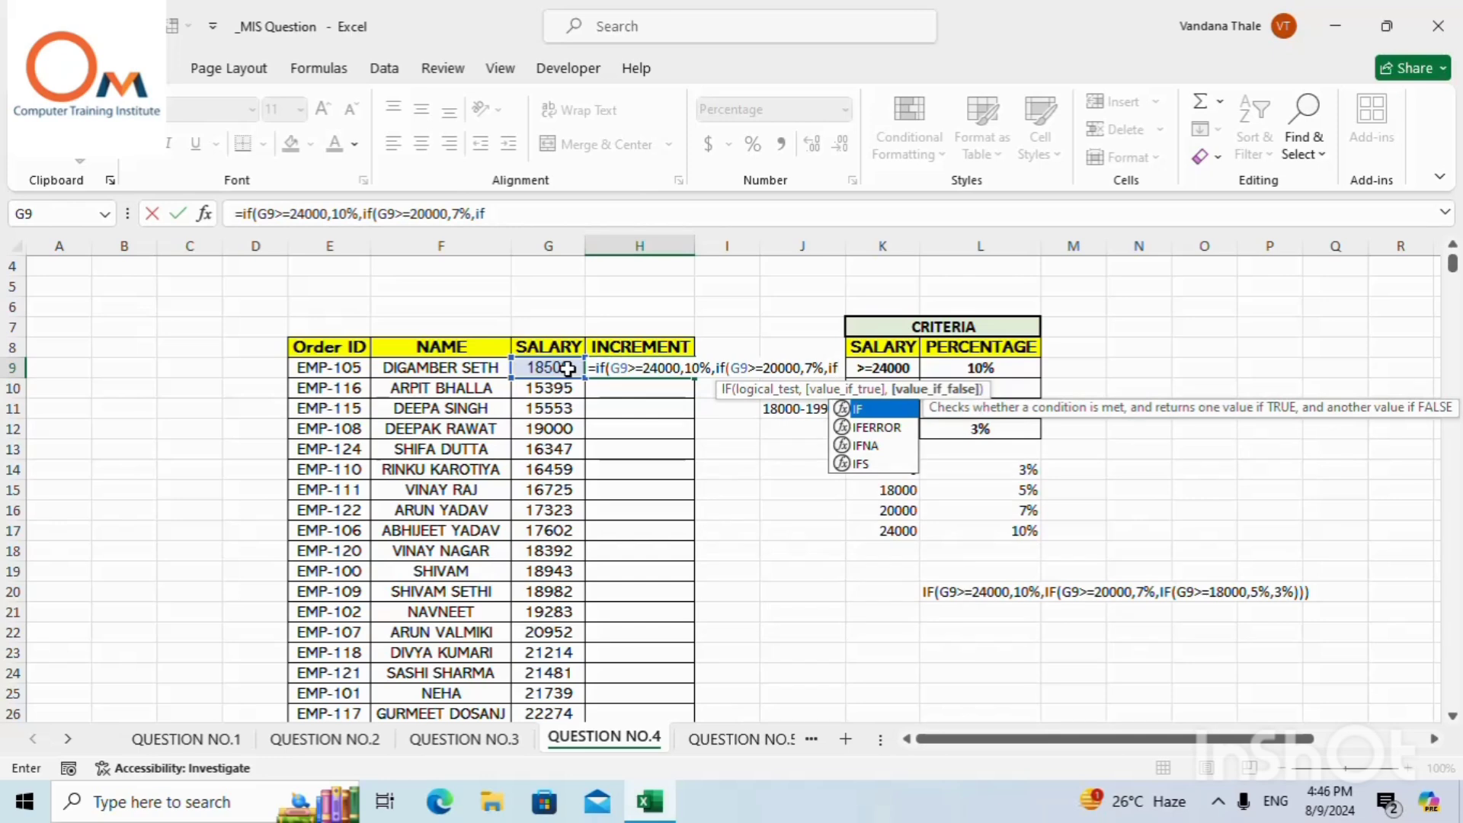
type("(")
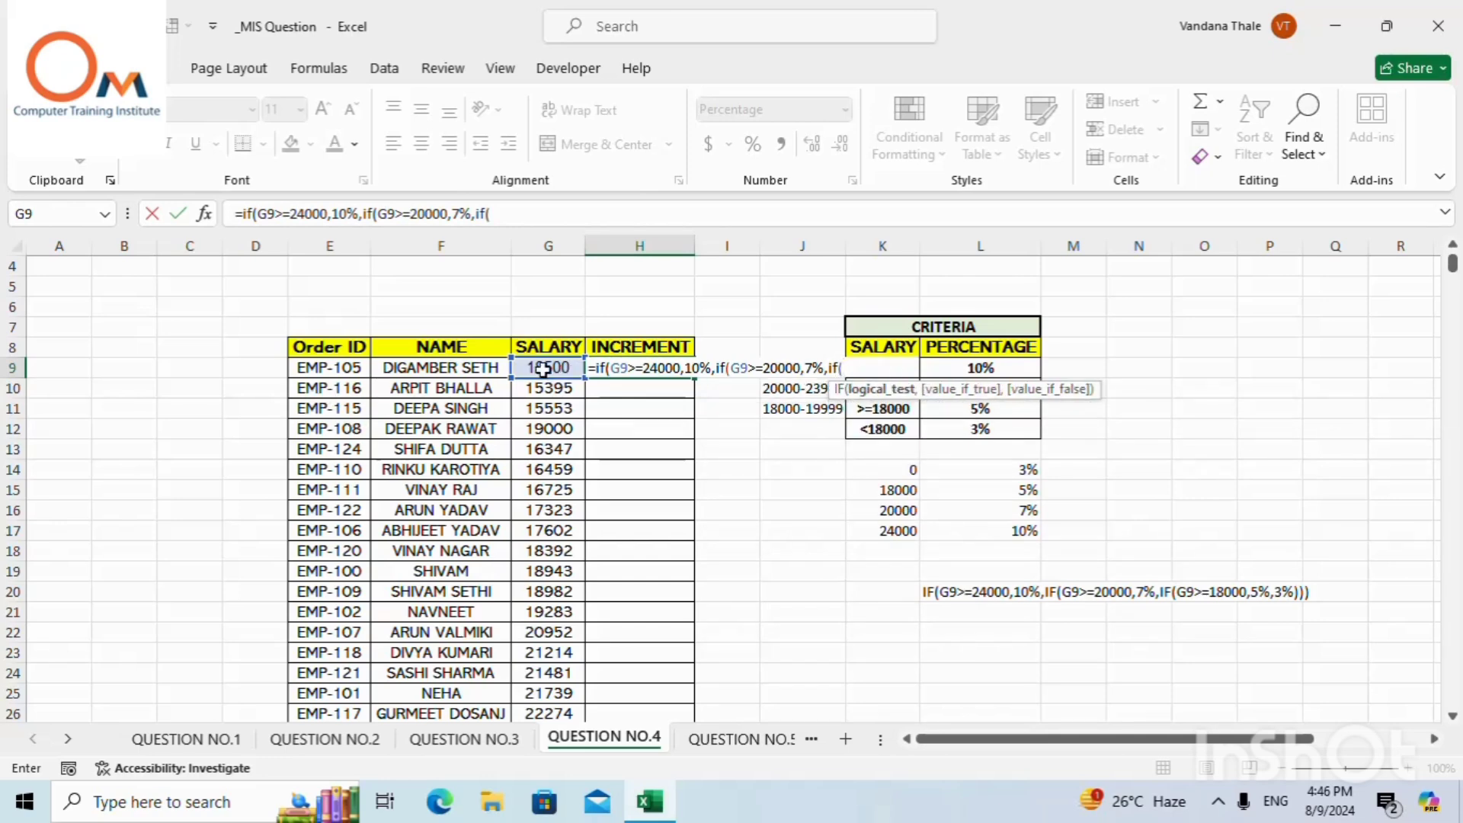
left_click(544, 369)
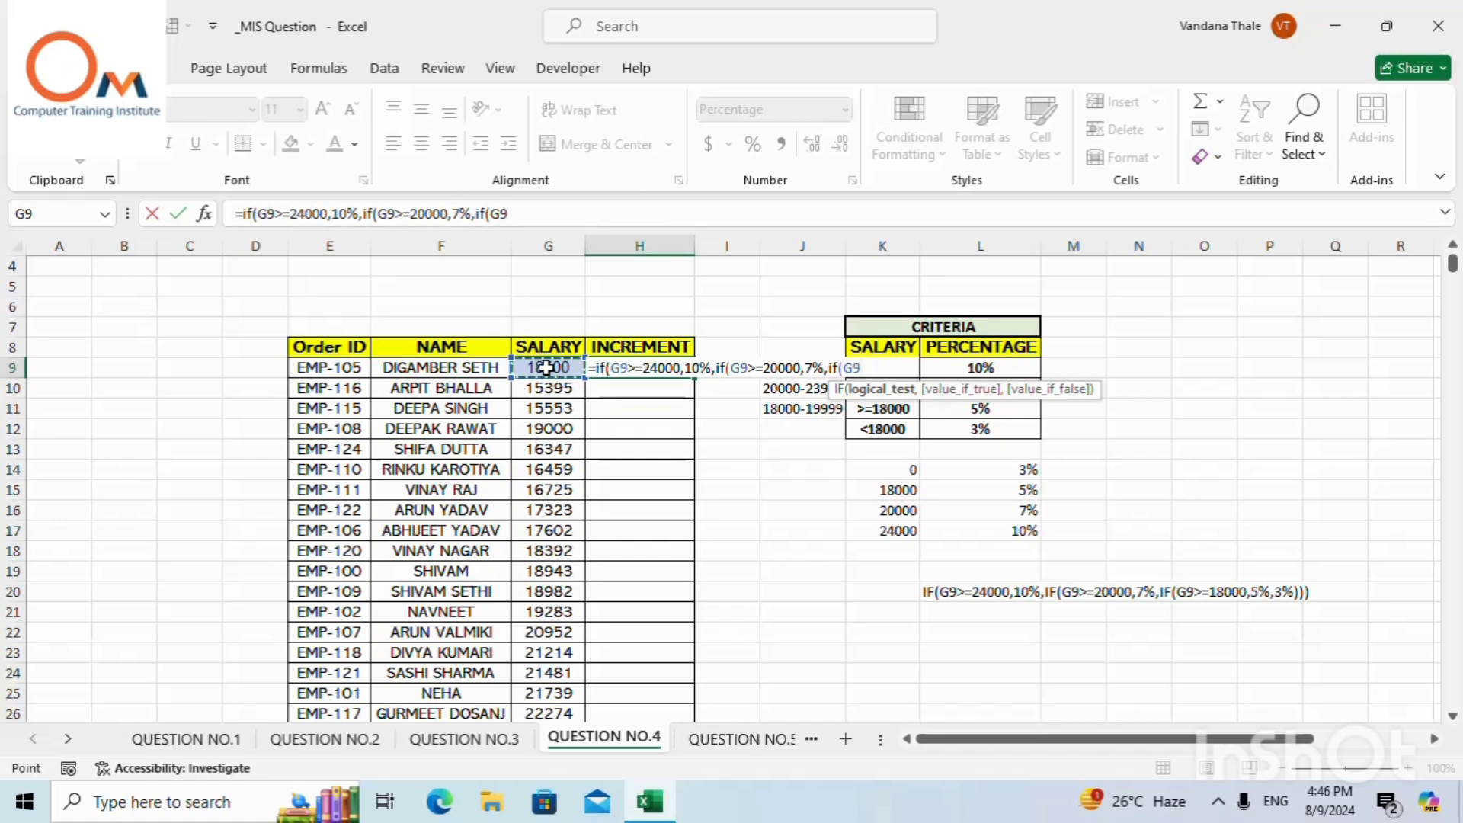
type(">=18000")
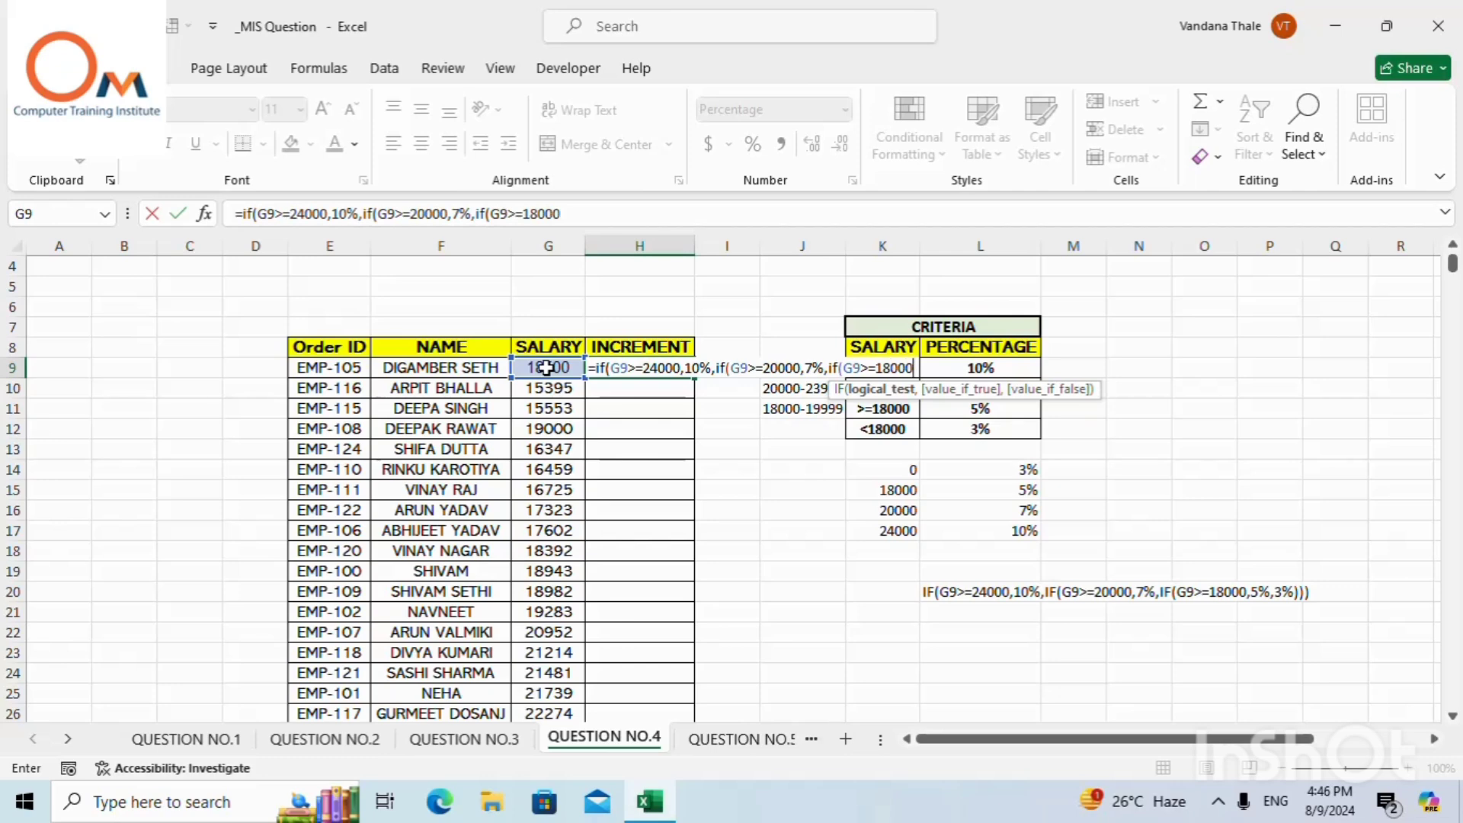
type(",5")
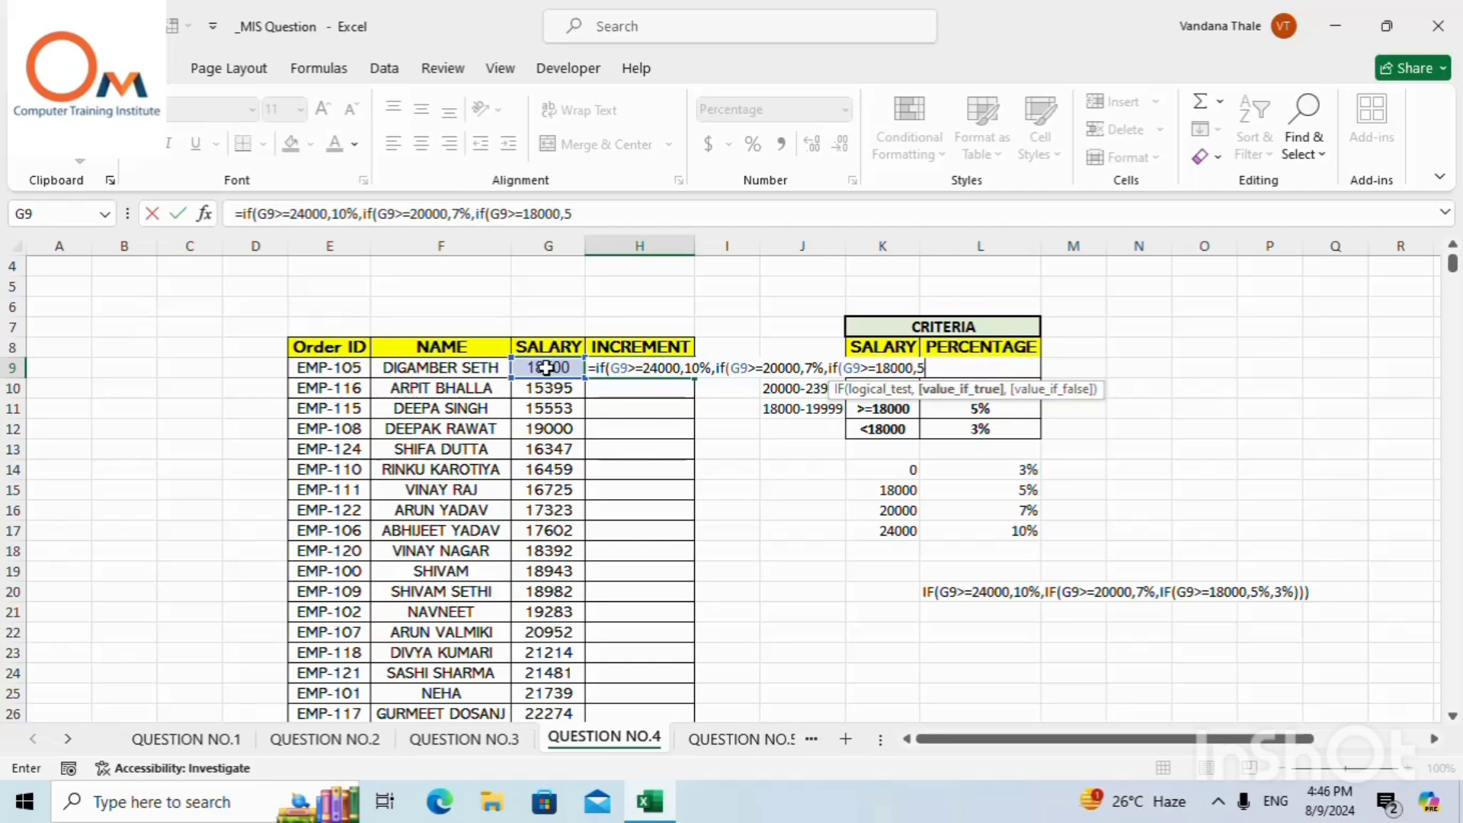
type("%,")
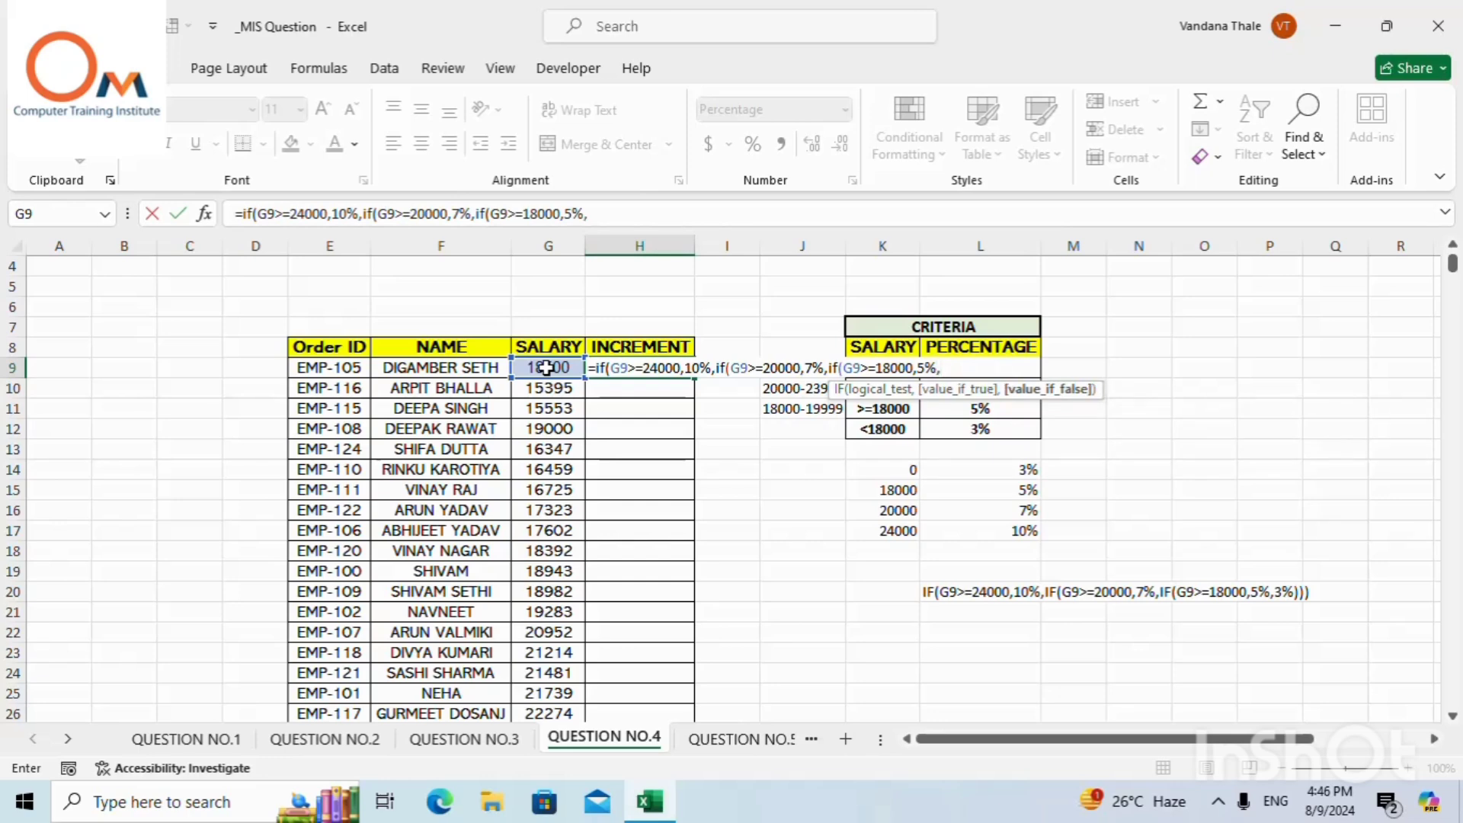
type("3%)))")
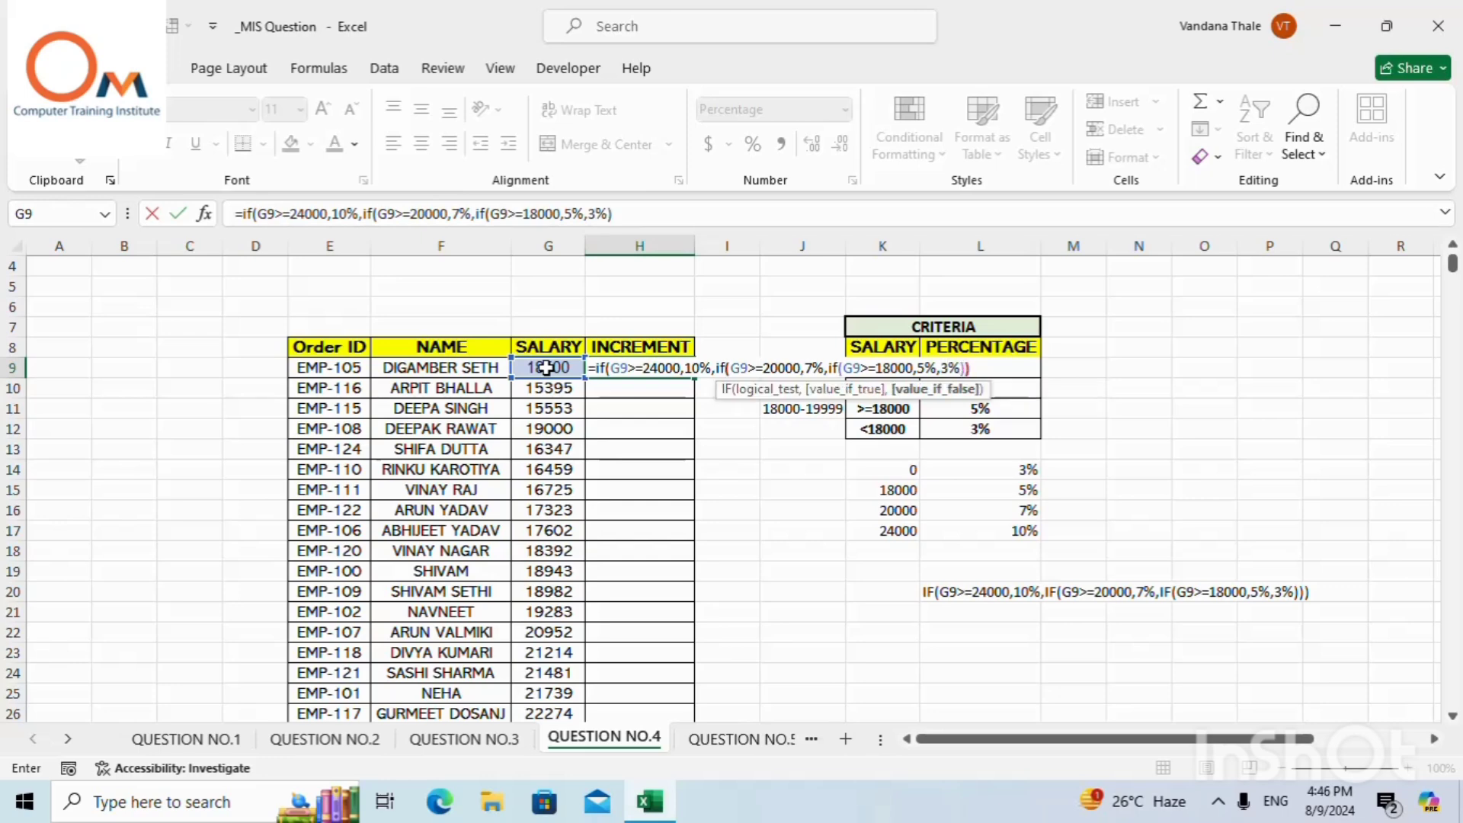
key("Return")
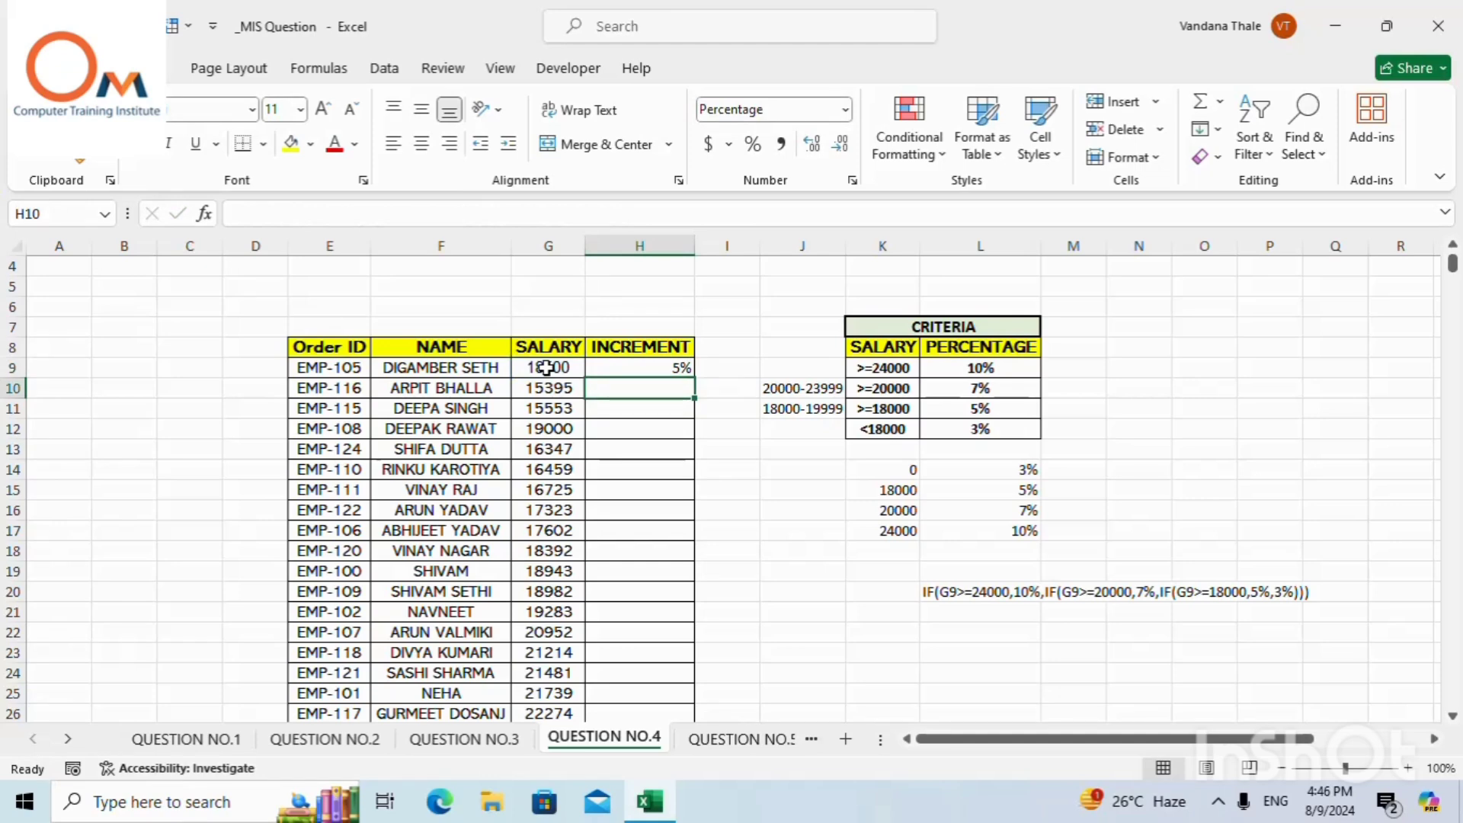
Switch the H9 increment result to the General number format and back to Percentage.
left_click(650, 367)
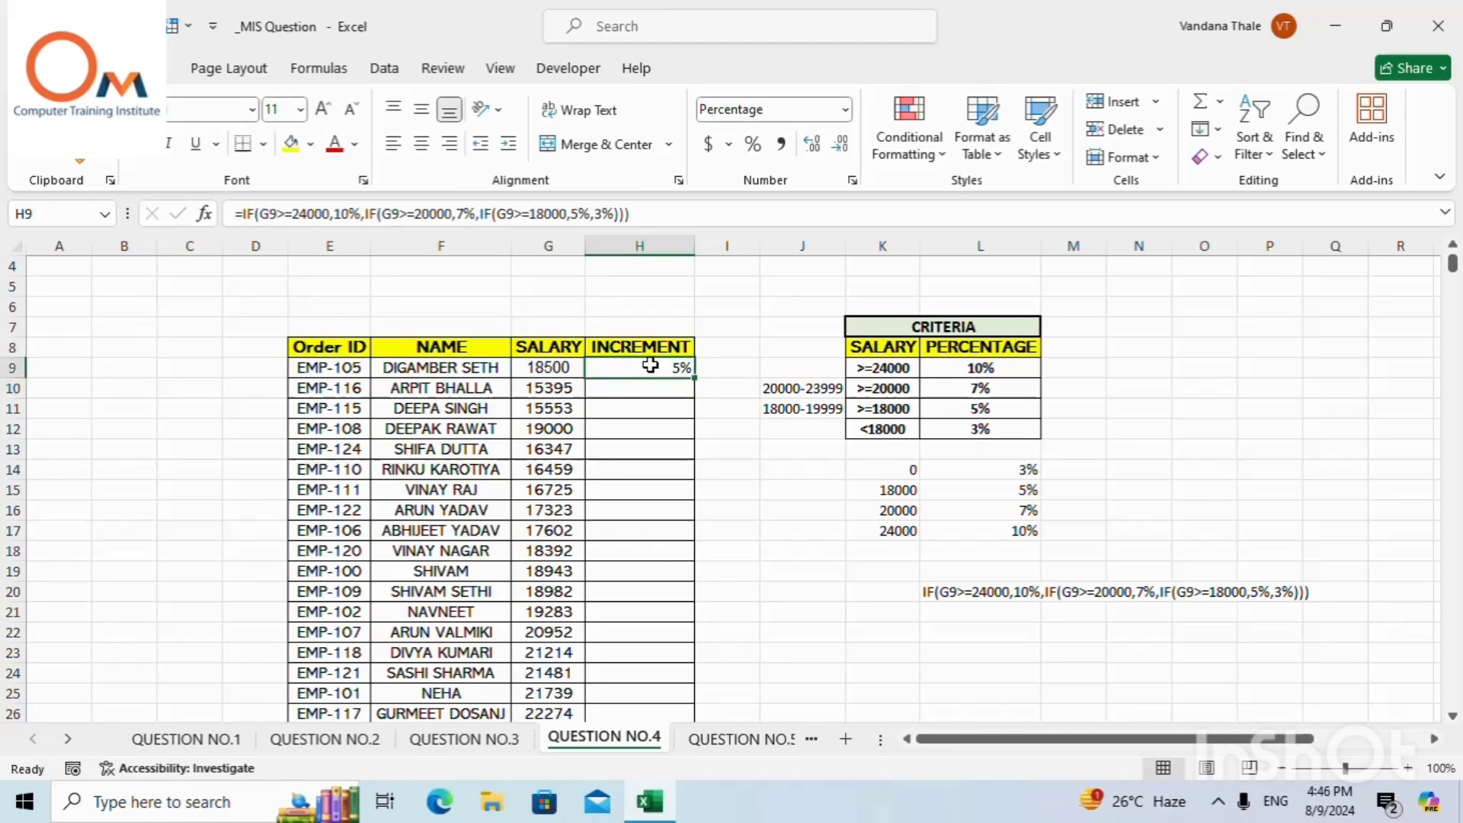
left_click(842, 111)
left_click(792, 168)
left_click(846, 112)
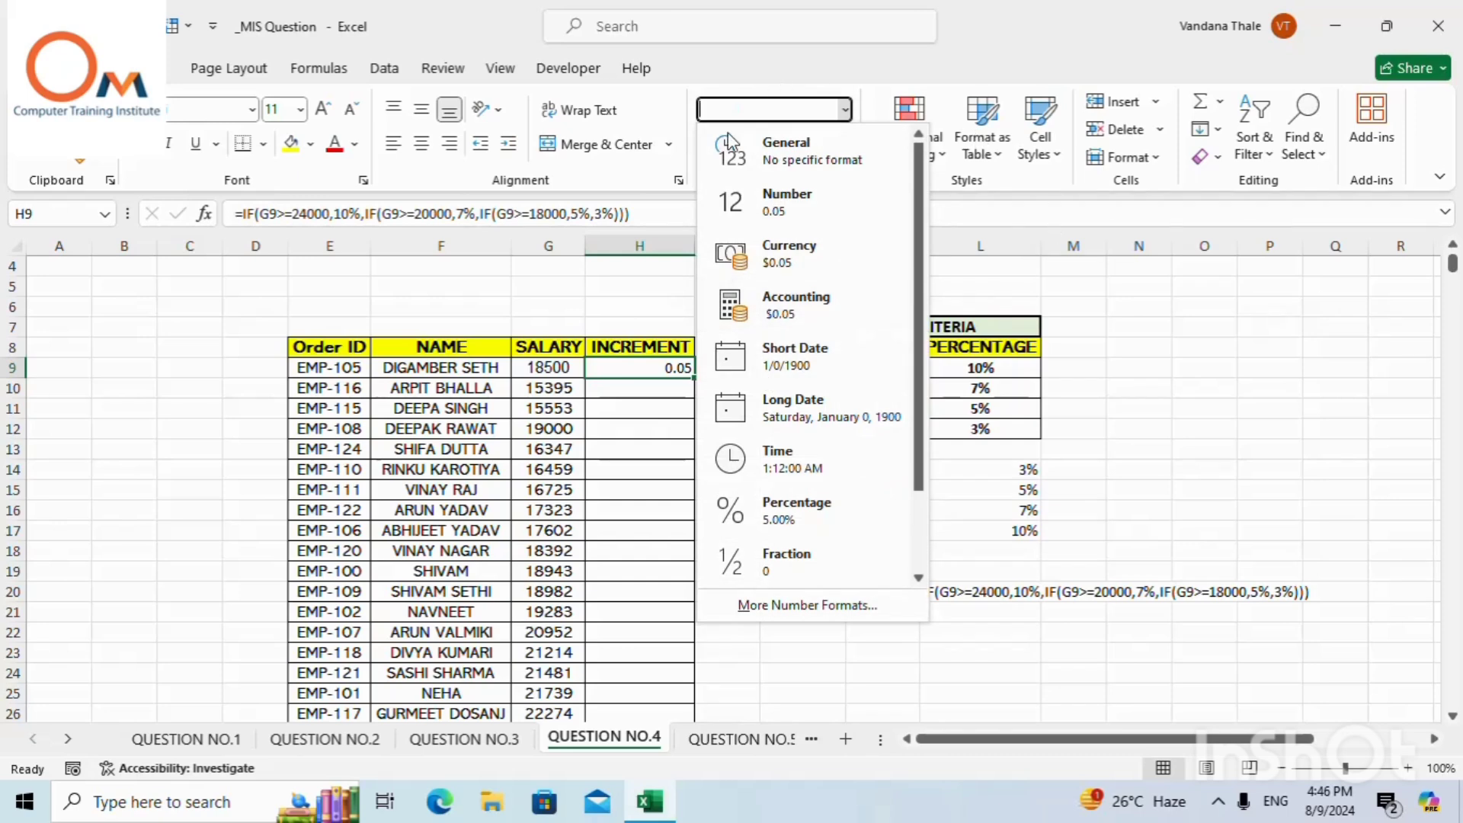
left_click(811, 162)
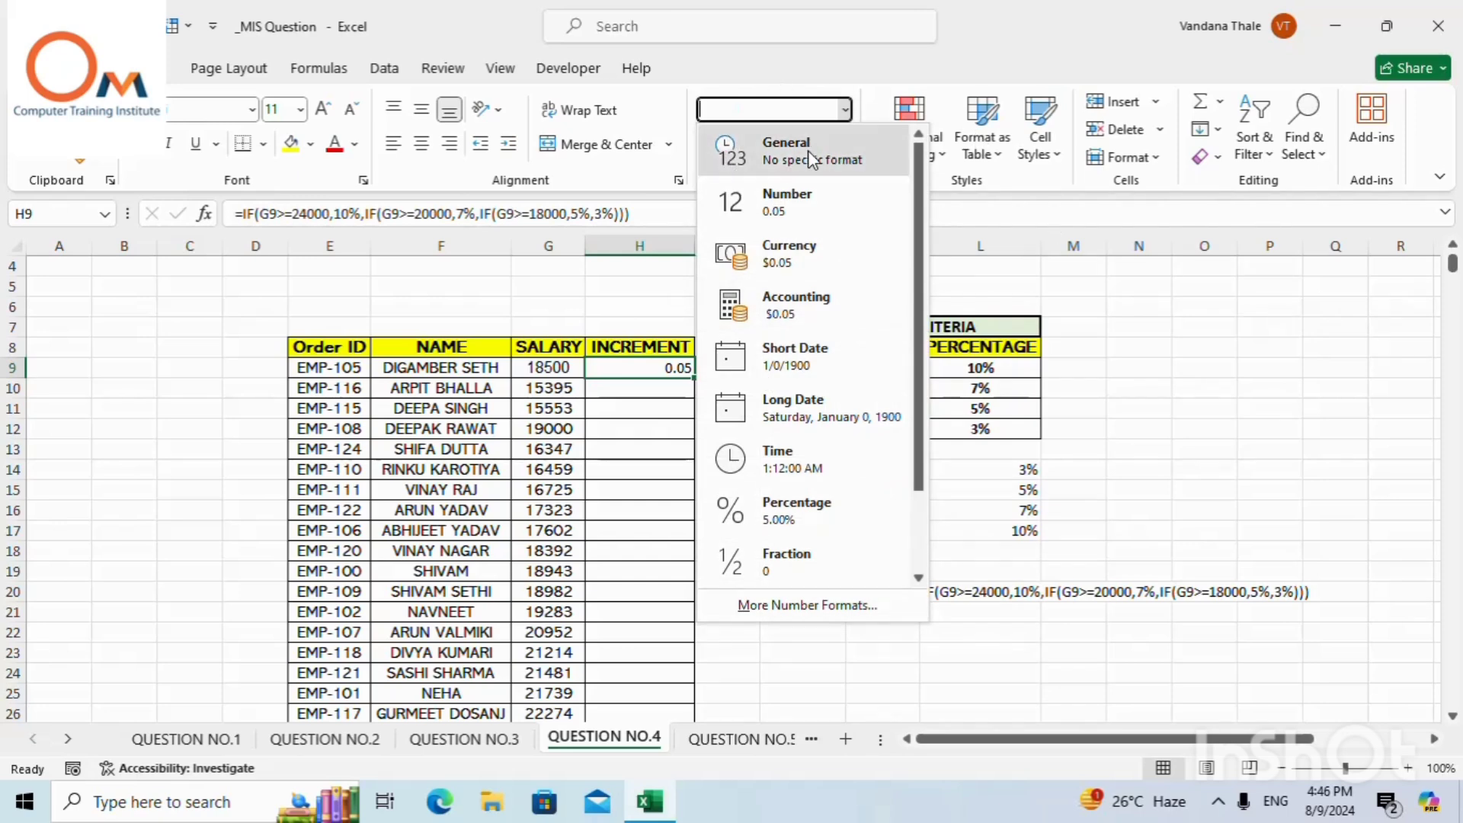
left_click(845, 108)
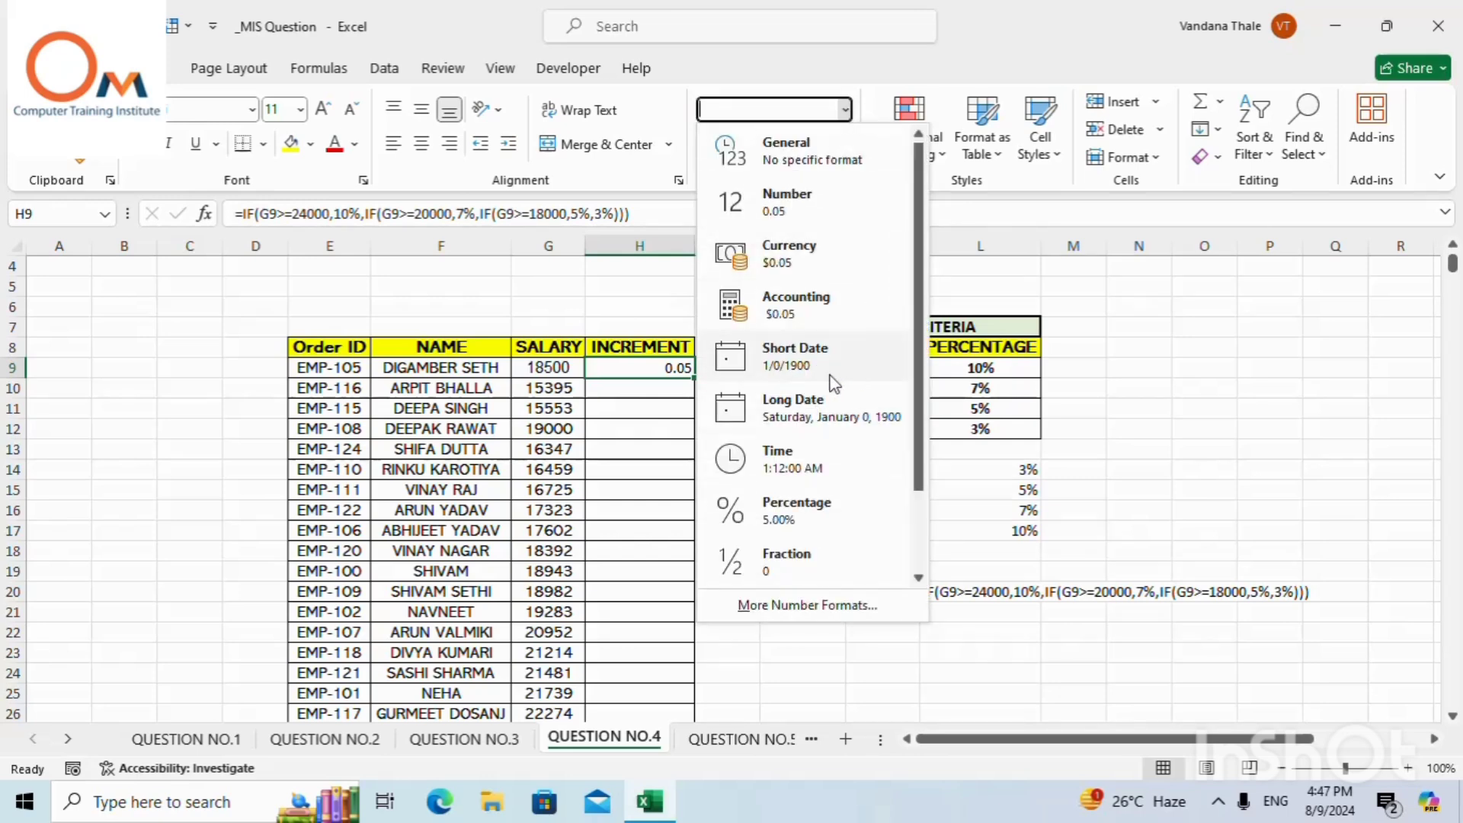
left_click(794, 518)
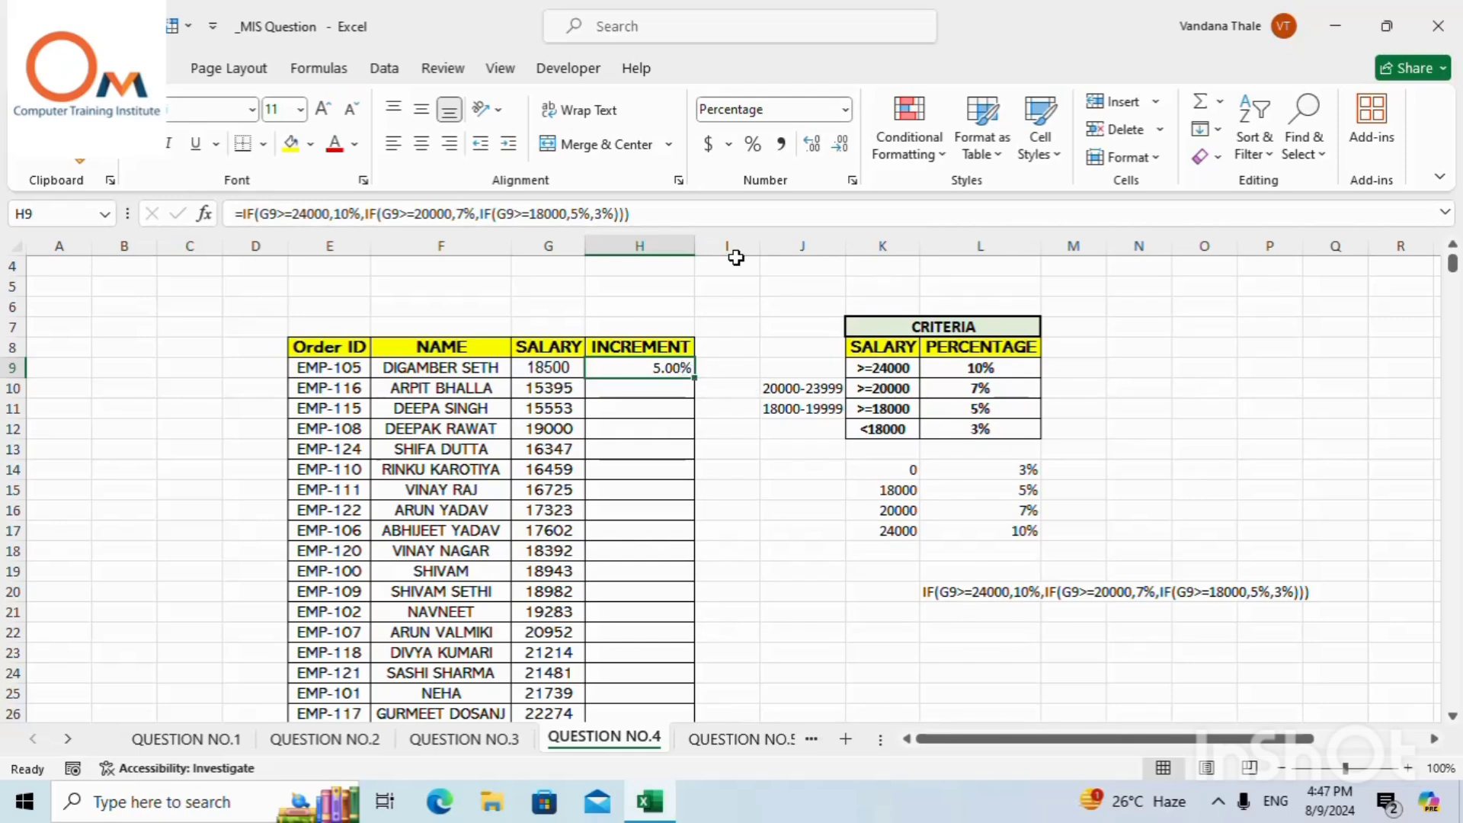
Restore the whole-number percentage format in H9 and clear its formula.
key("ctrl+z")
key("ctrl+shift+5")
key("Delete")
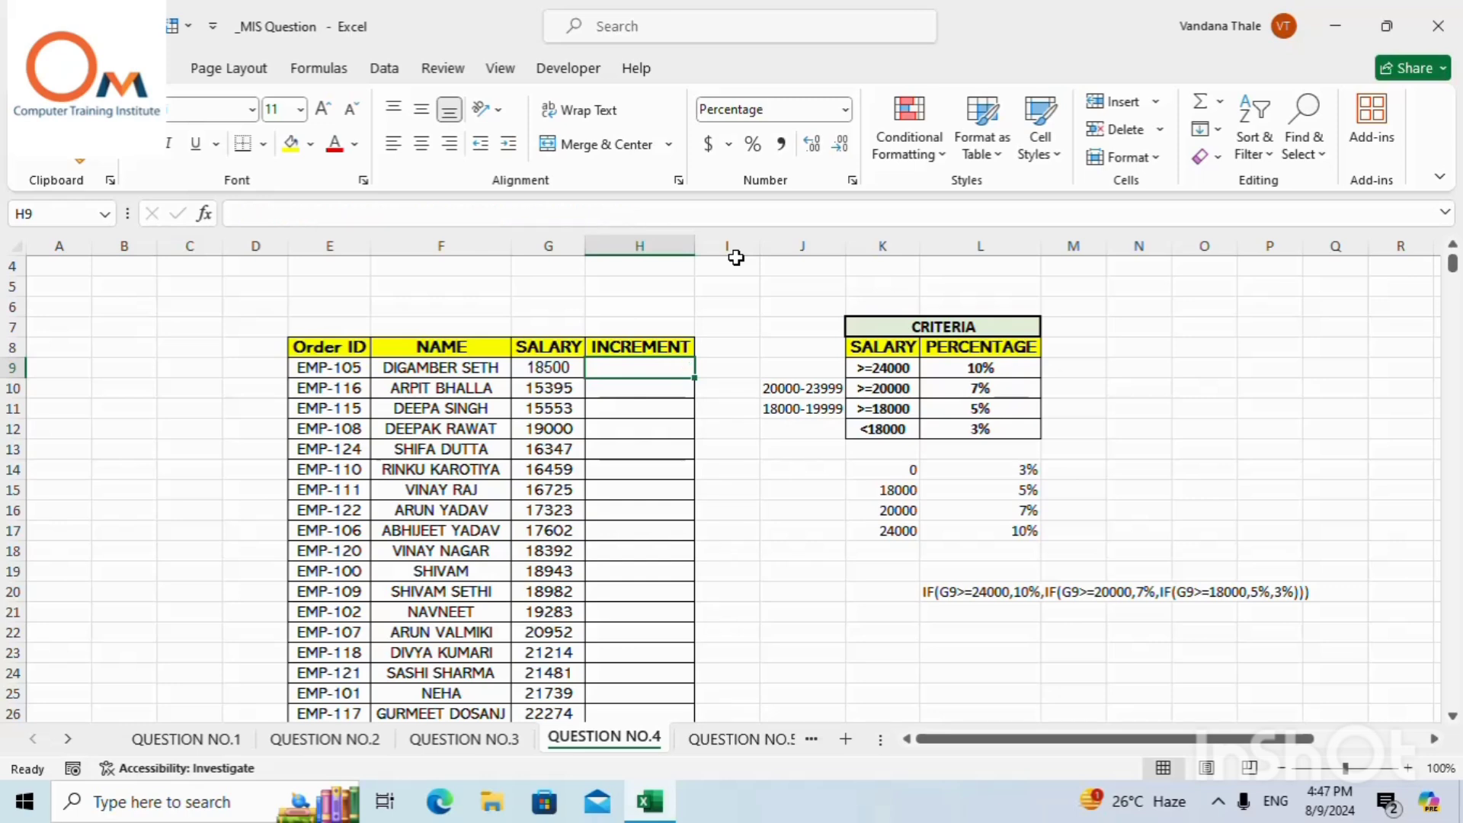
Begin the nested IF formula again in H9, returning 10% when G9 is greater than 24000.
type("=i")
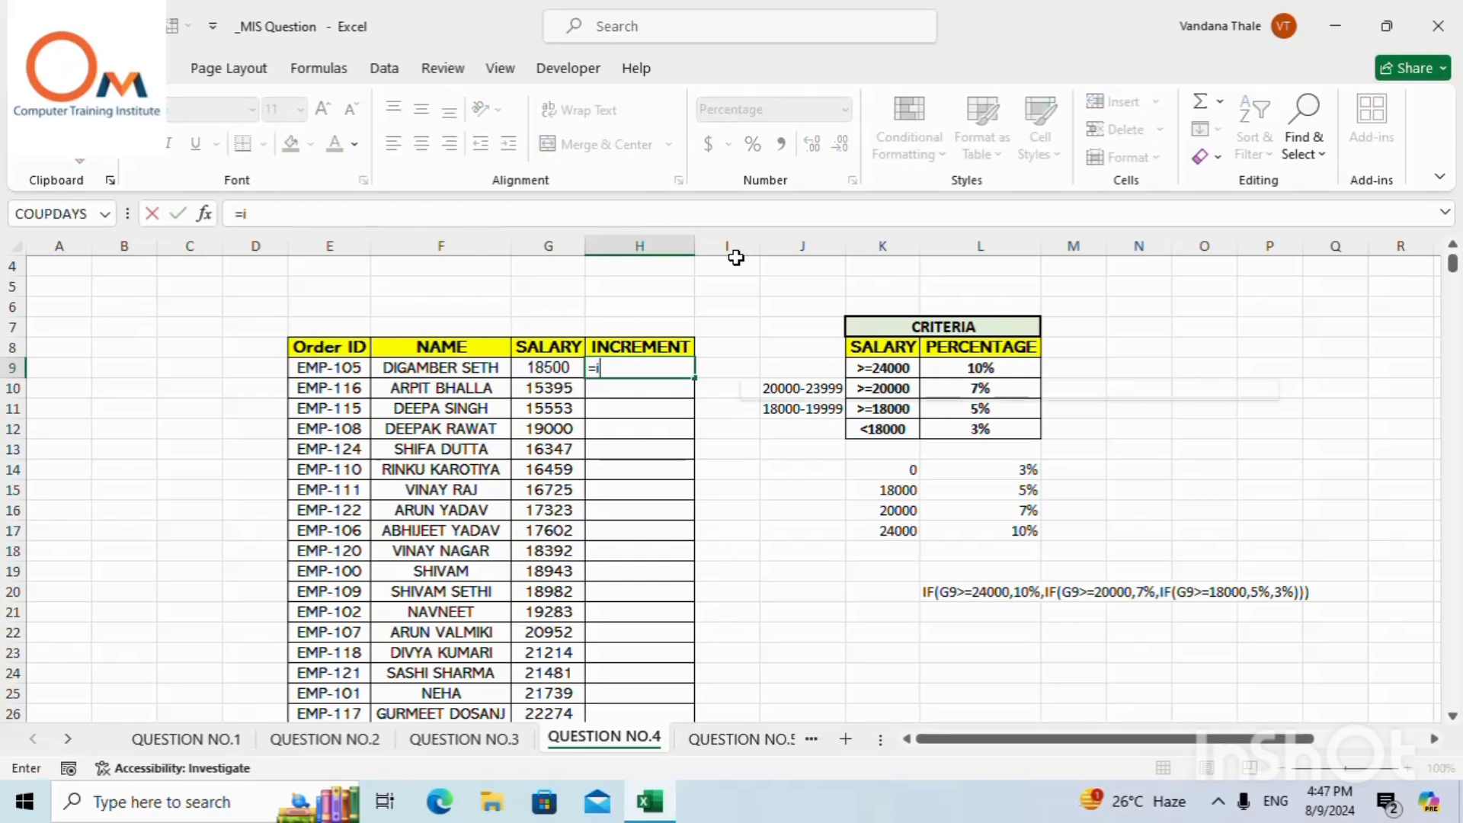
type("f(")
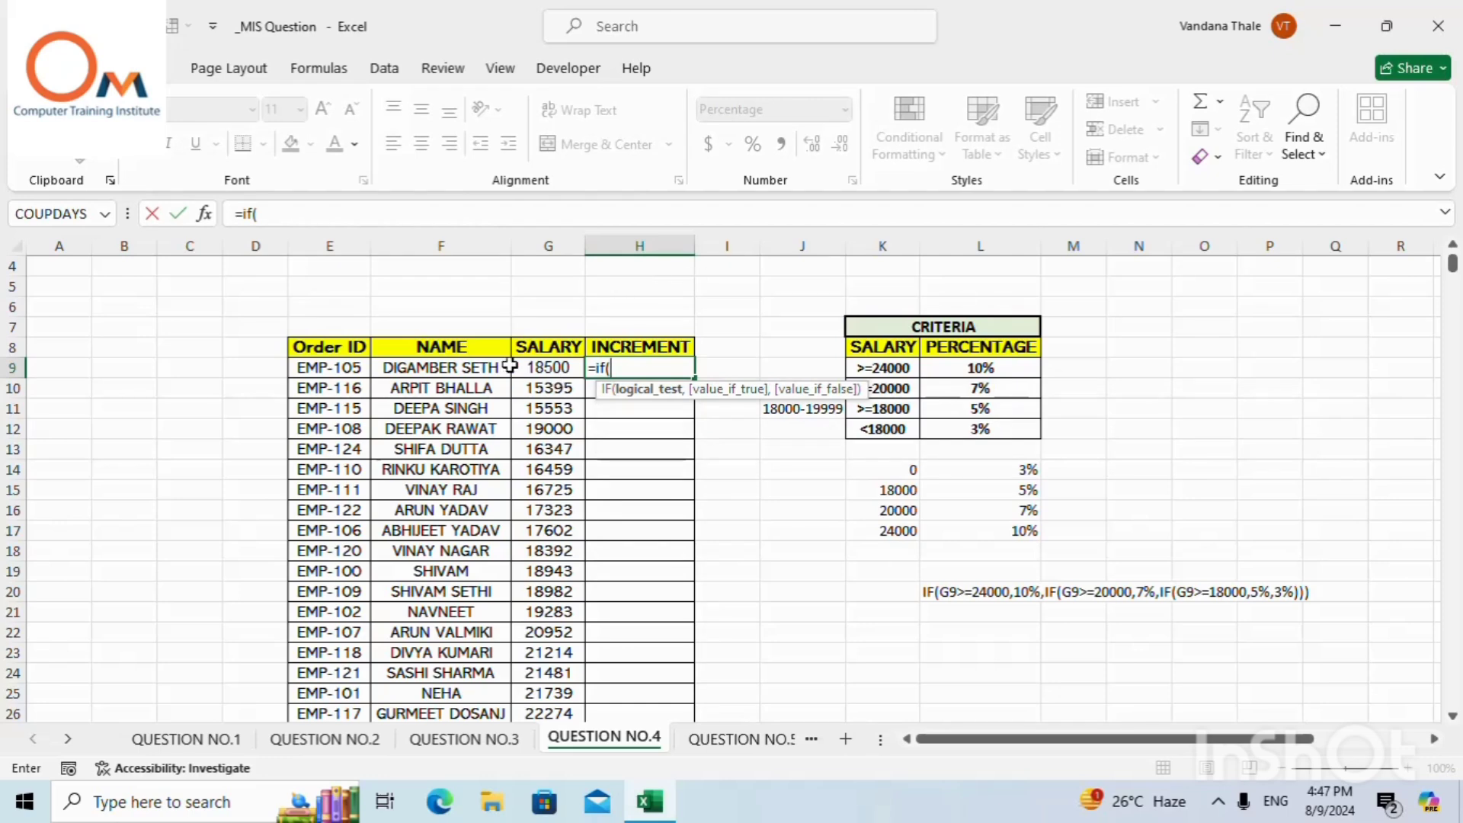
left_click(538, 366)
type(">")
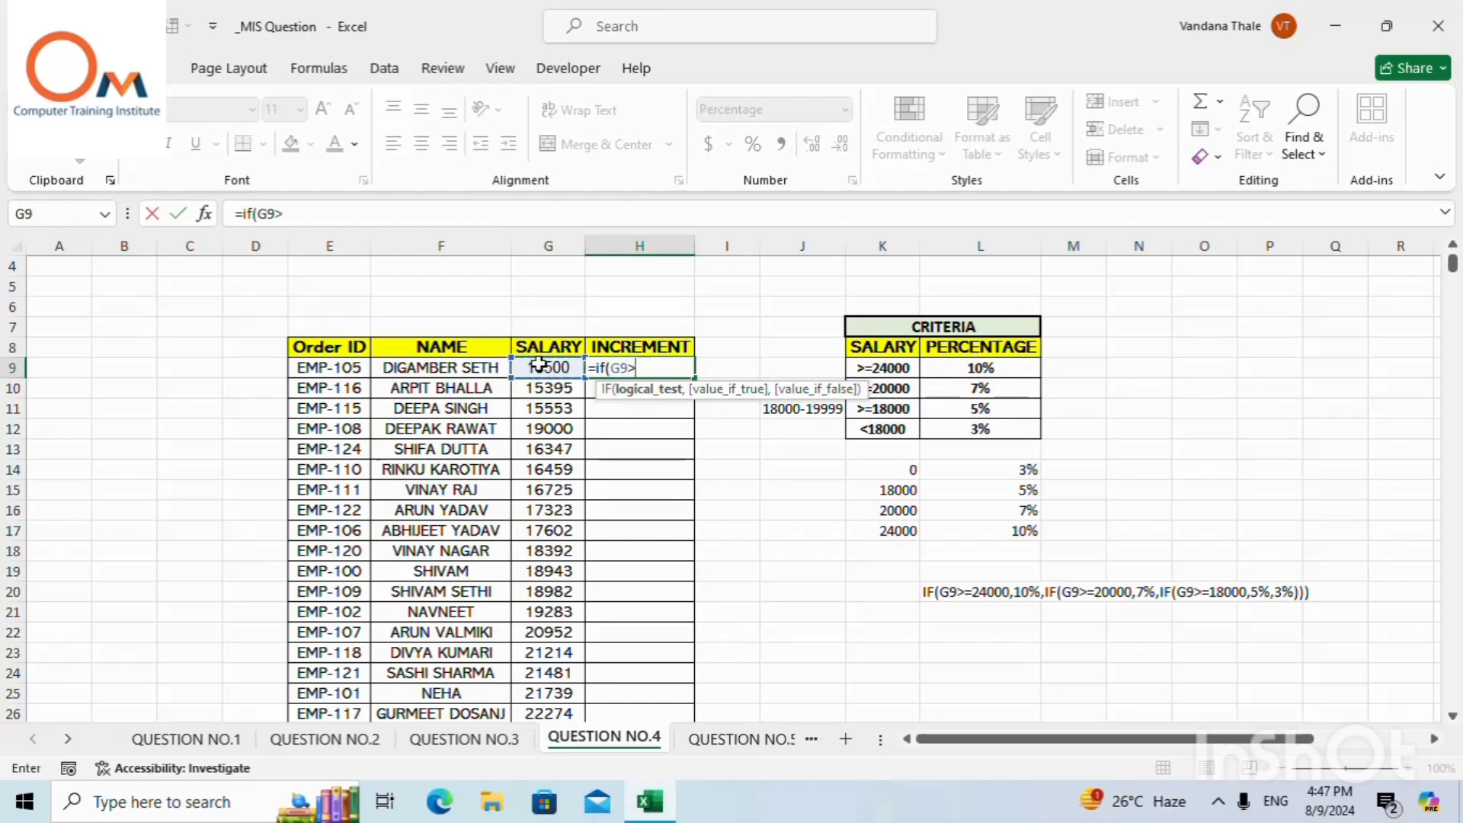
type("24000,")
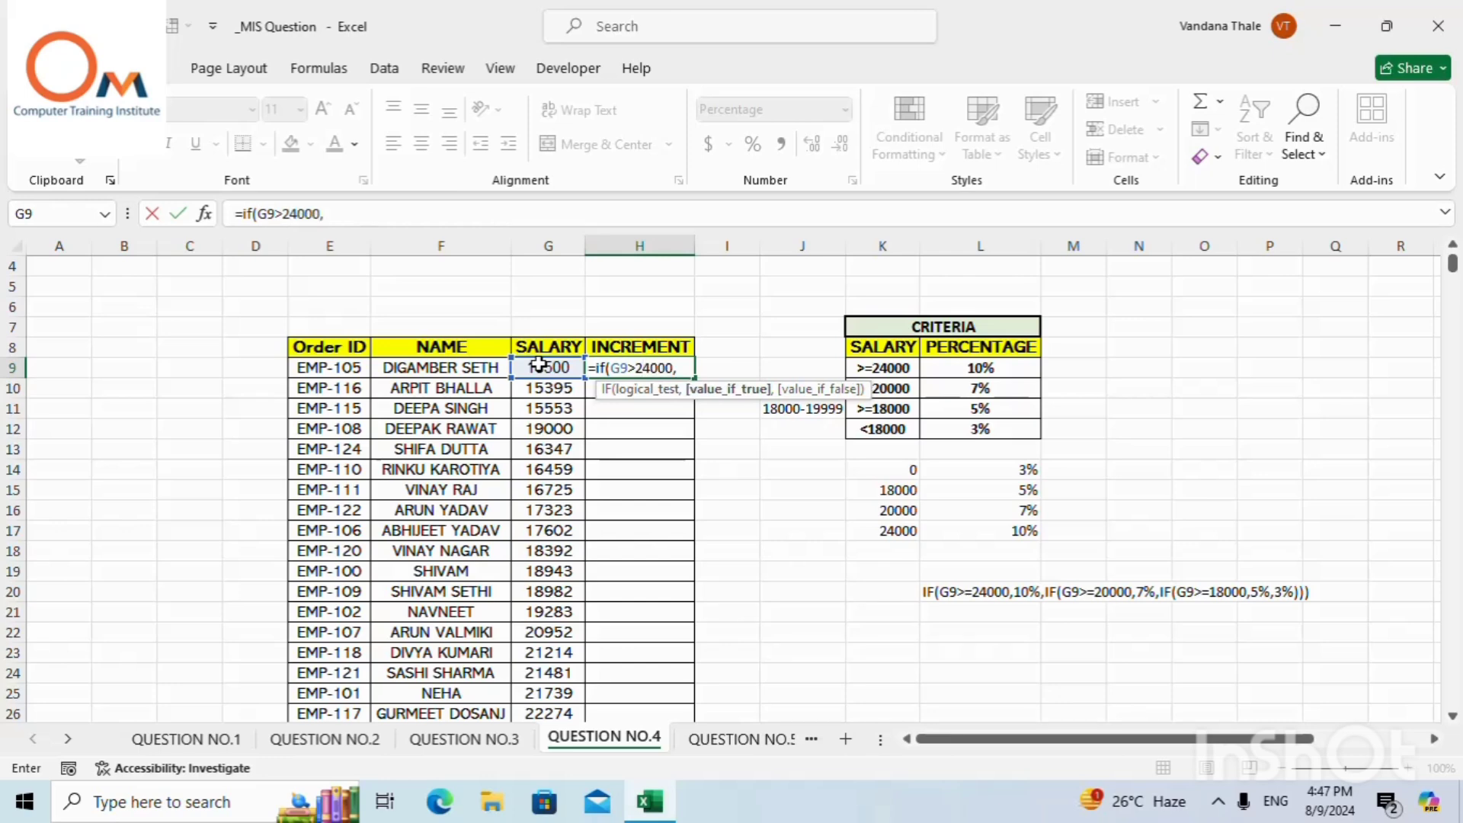
type("10%,if")
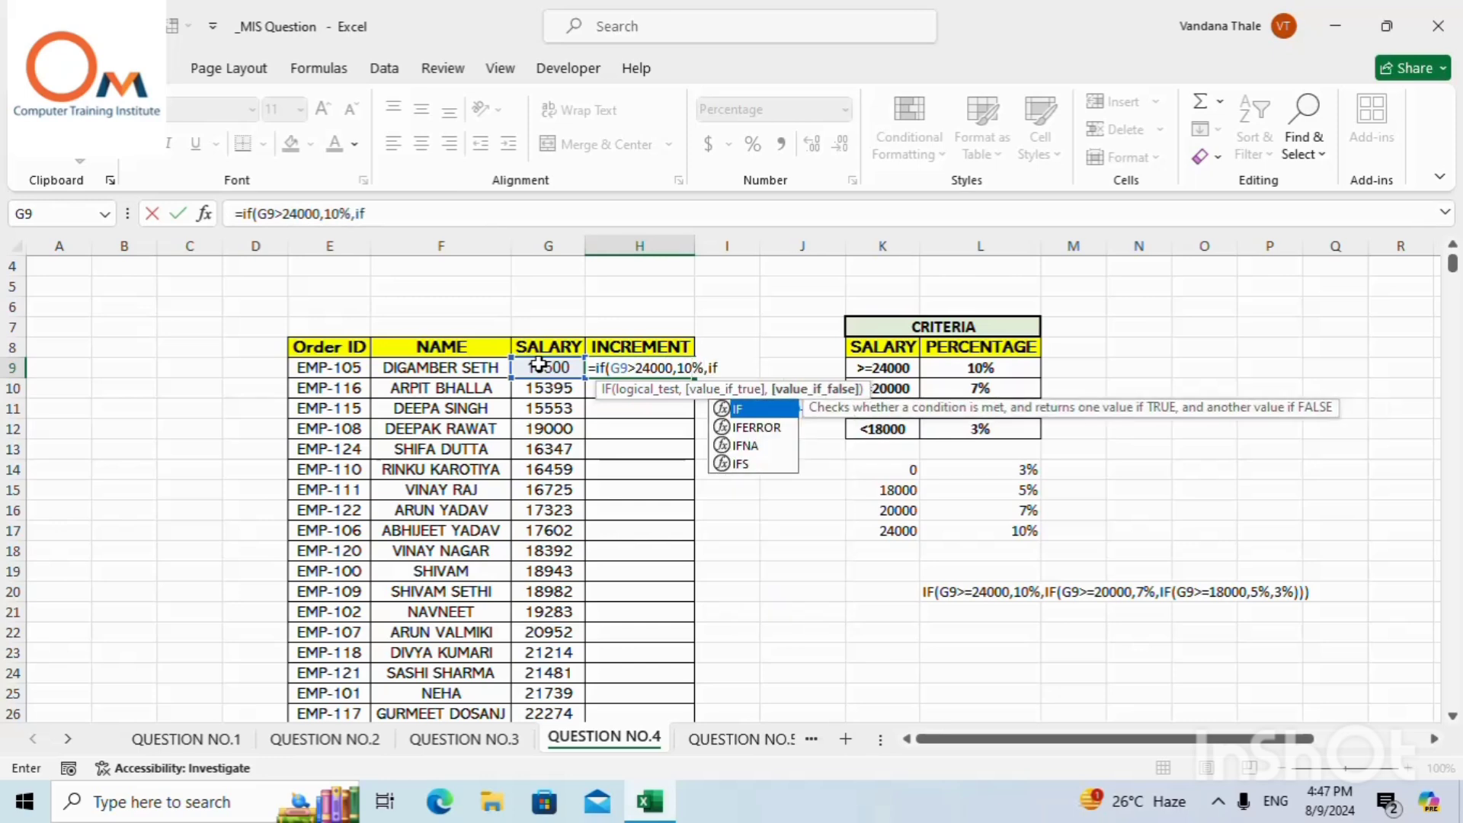
Nest a second IF in the H9 formula that returns 7% when G9 is at least 20000.
type("(")
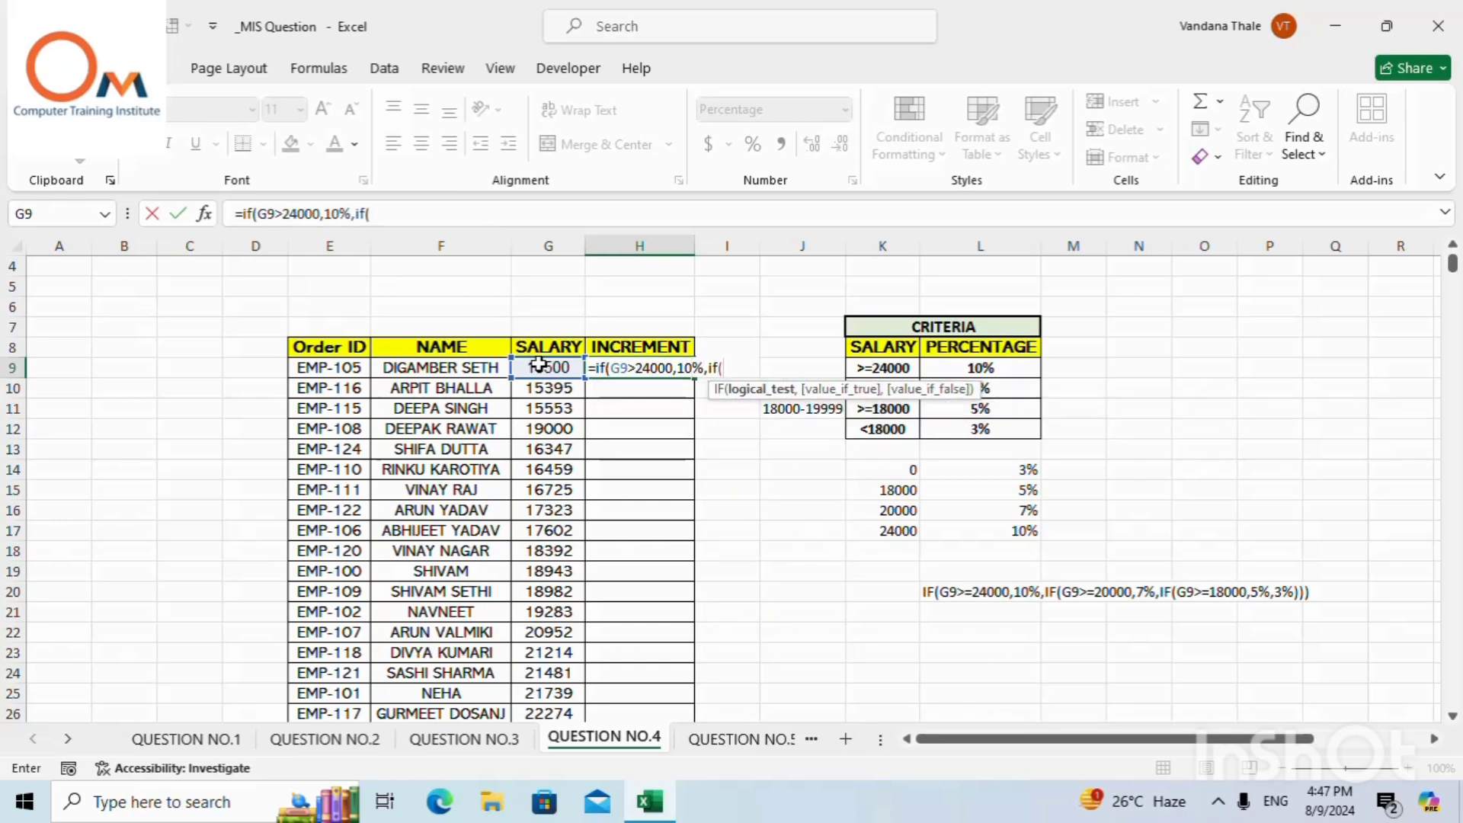
left_click(539, 365)
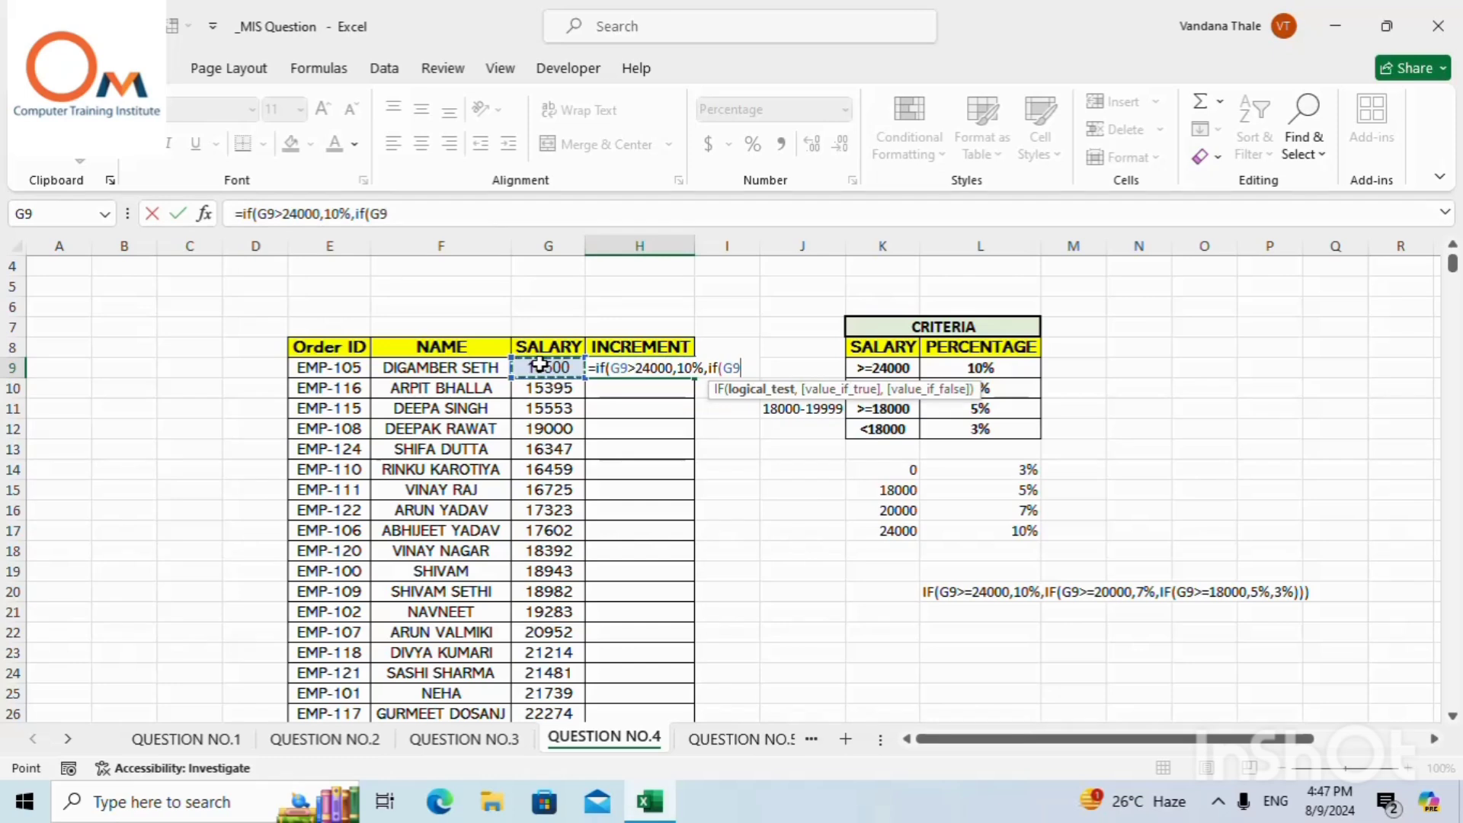
type(">")
key("BackSpace")
type("=2000")
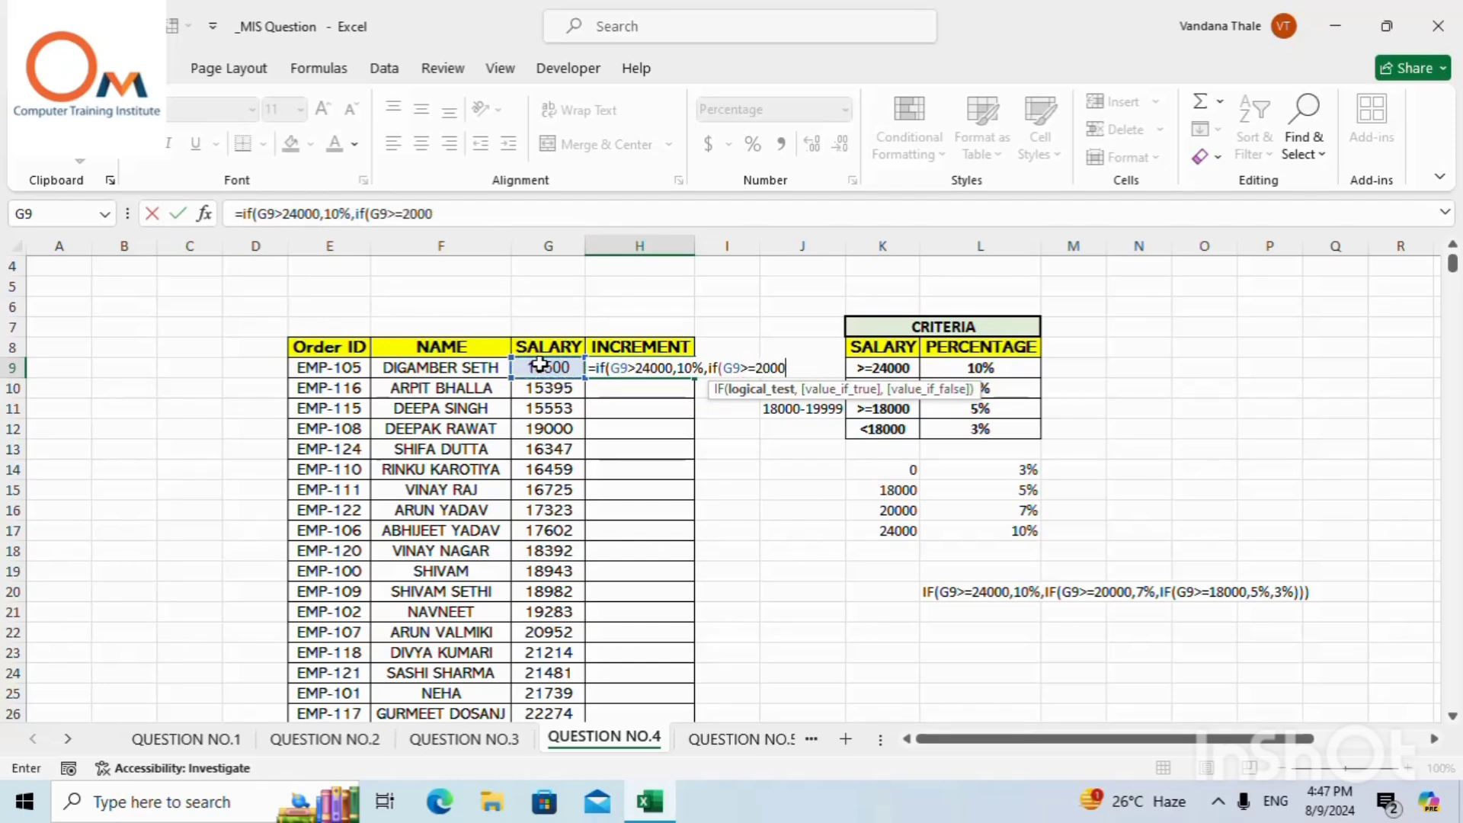
type("0,")
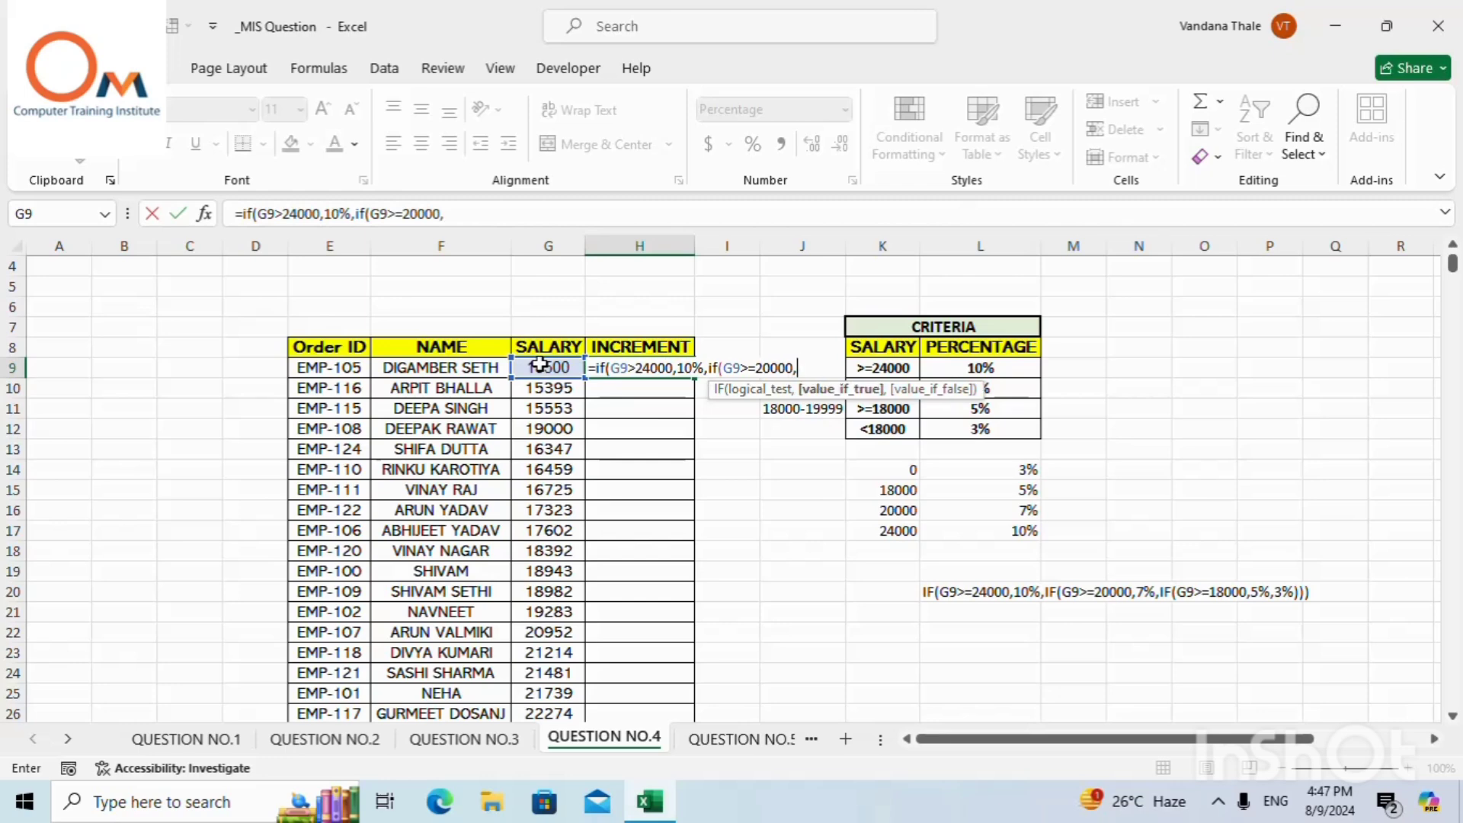
type("7%,if")
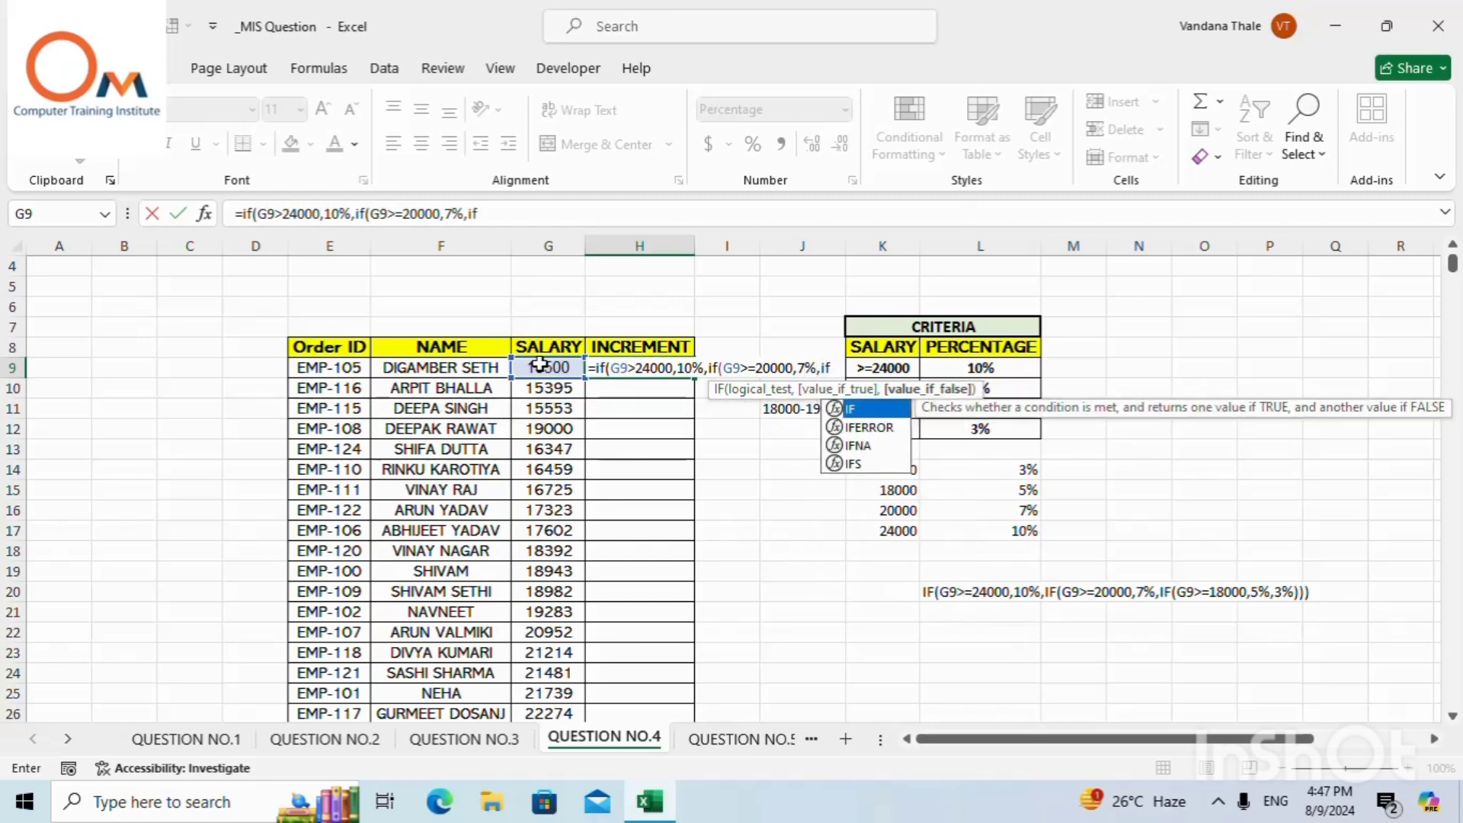
Complete the H9 formula with a third IF giving 5% for G9 of at least 18000 and 3% otherwise.
type("(")
left_click(540, 365)
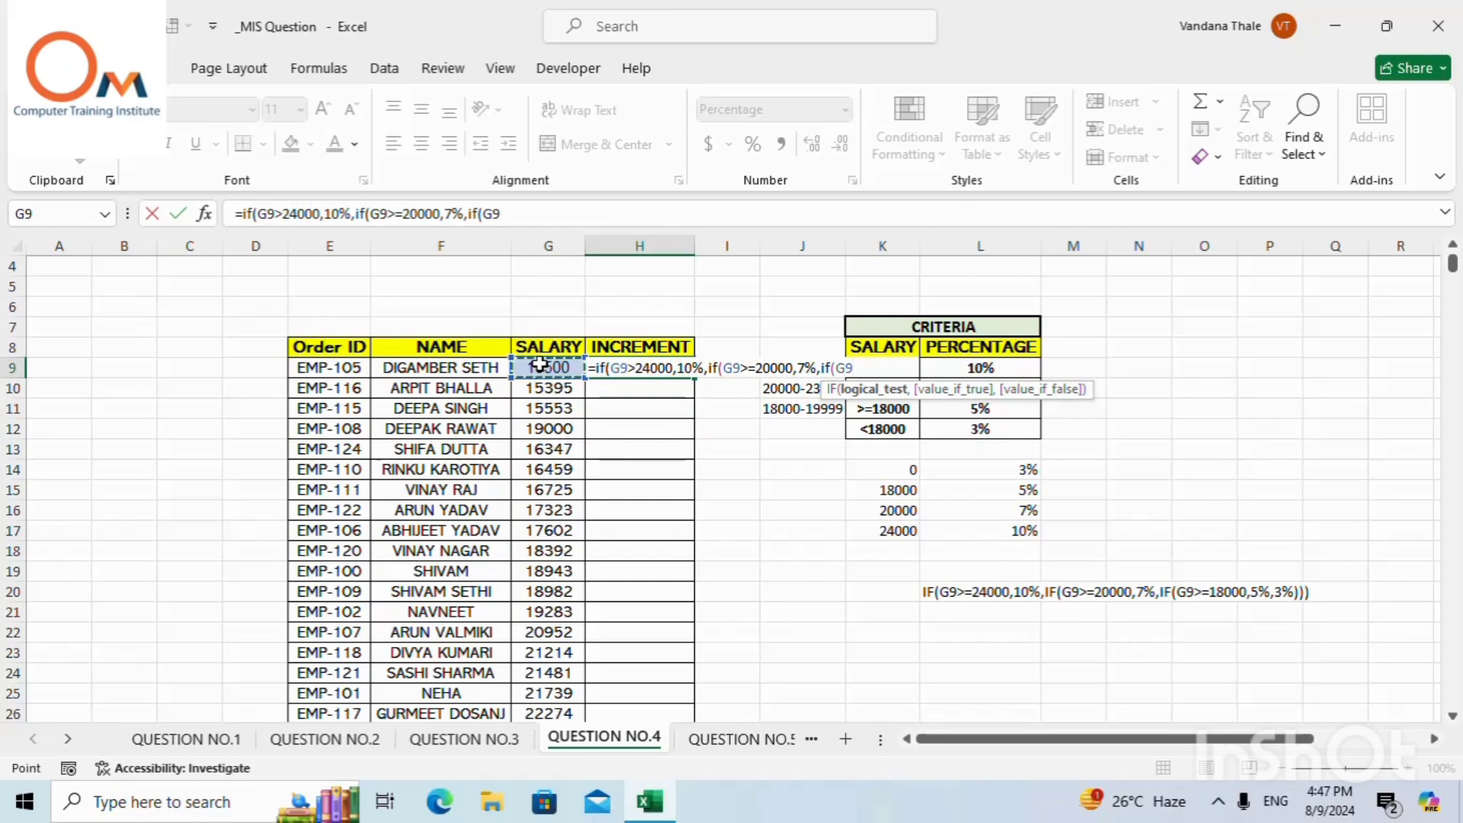
type(">=18000")
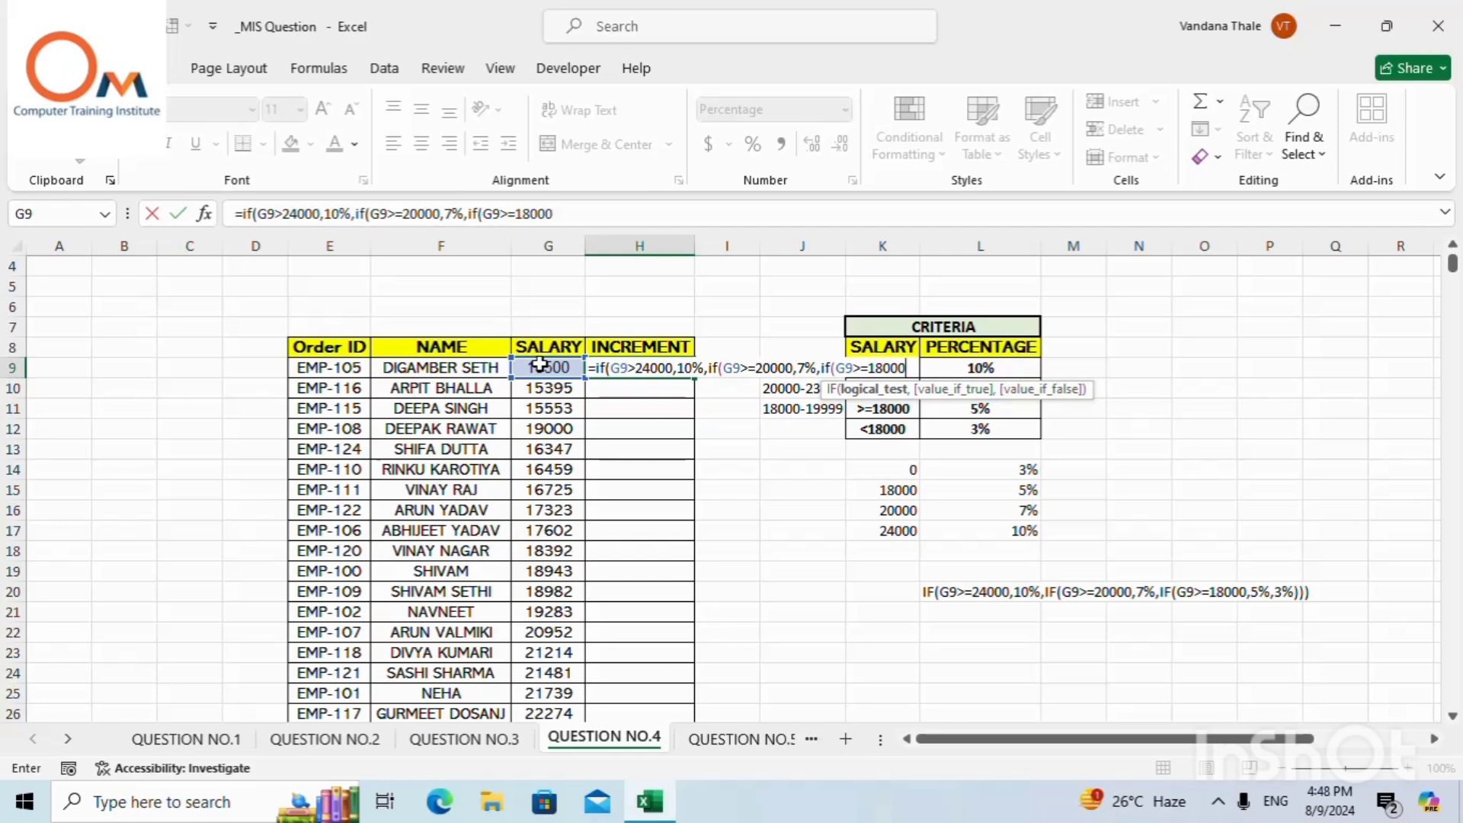
type(",5")
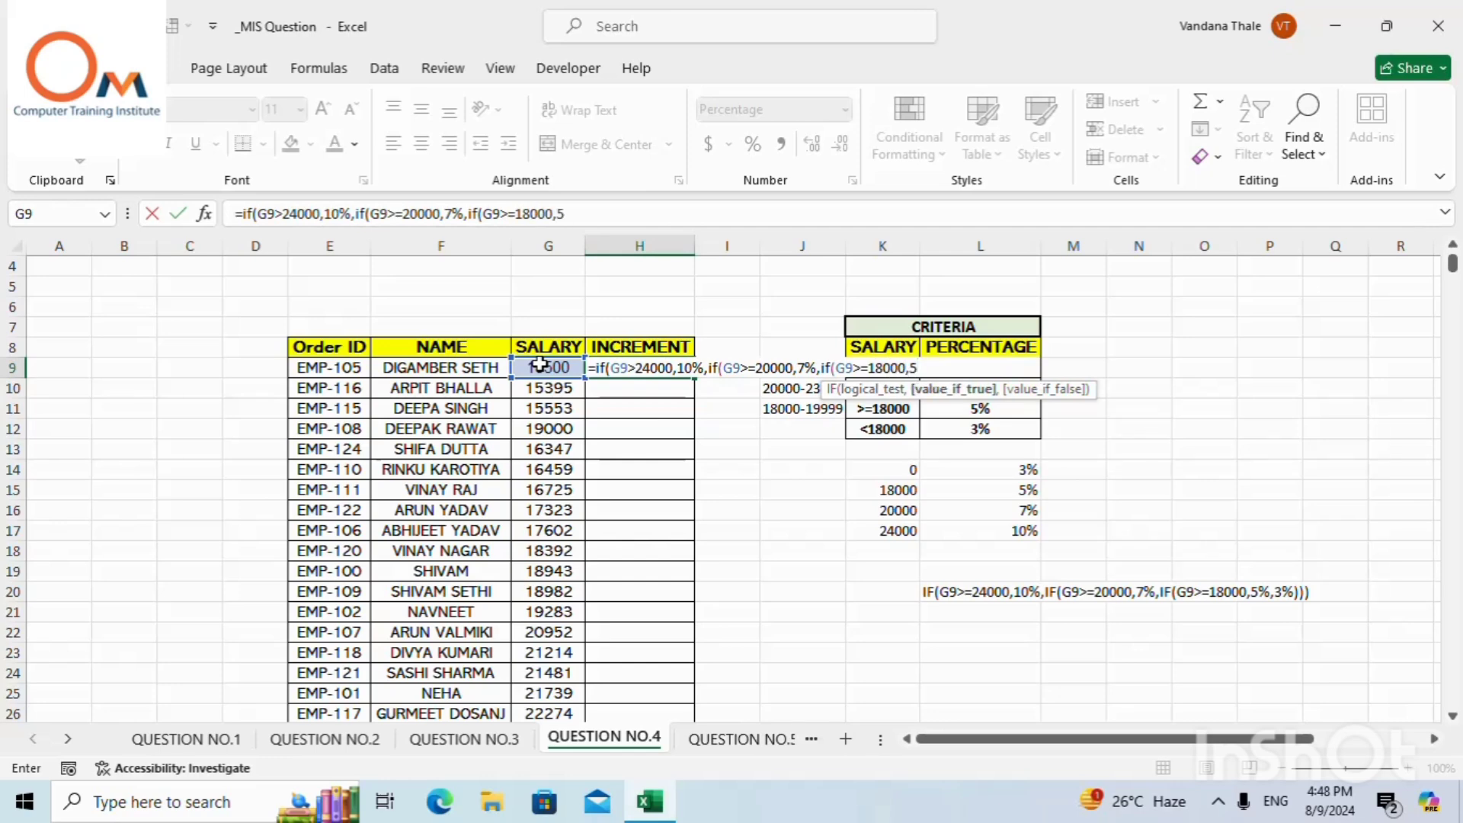
type("%,3")
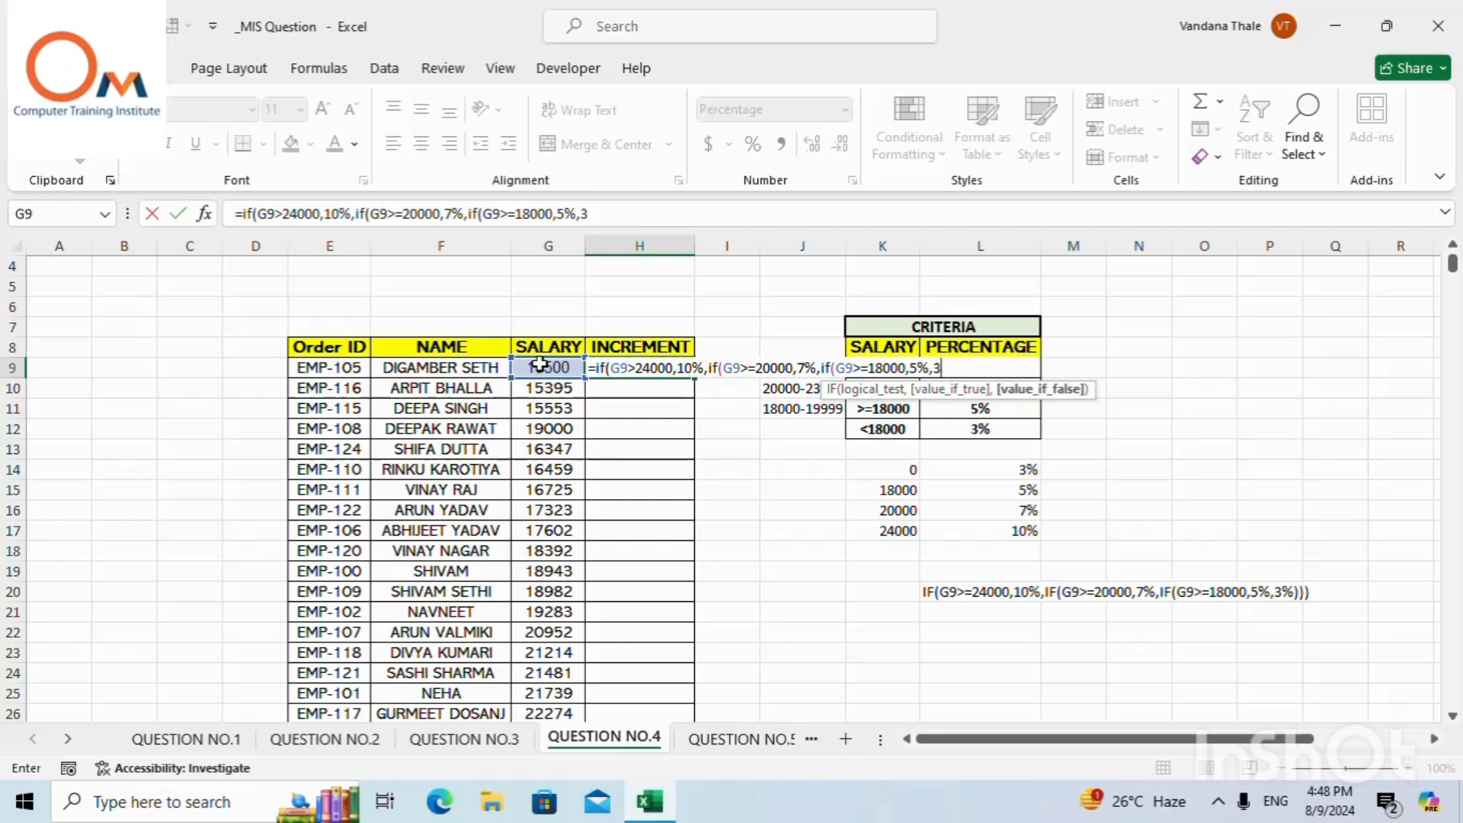
type("%)))")
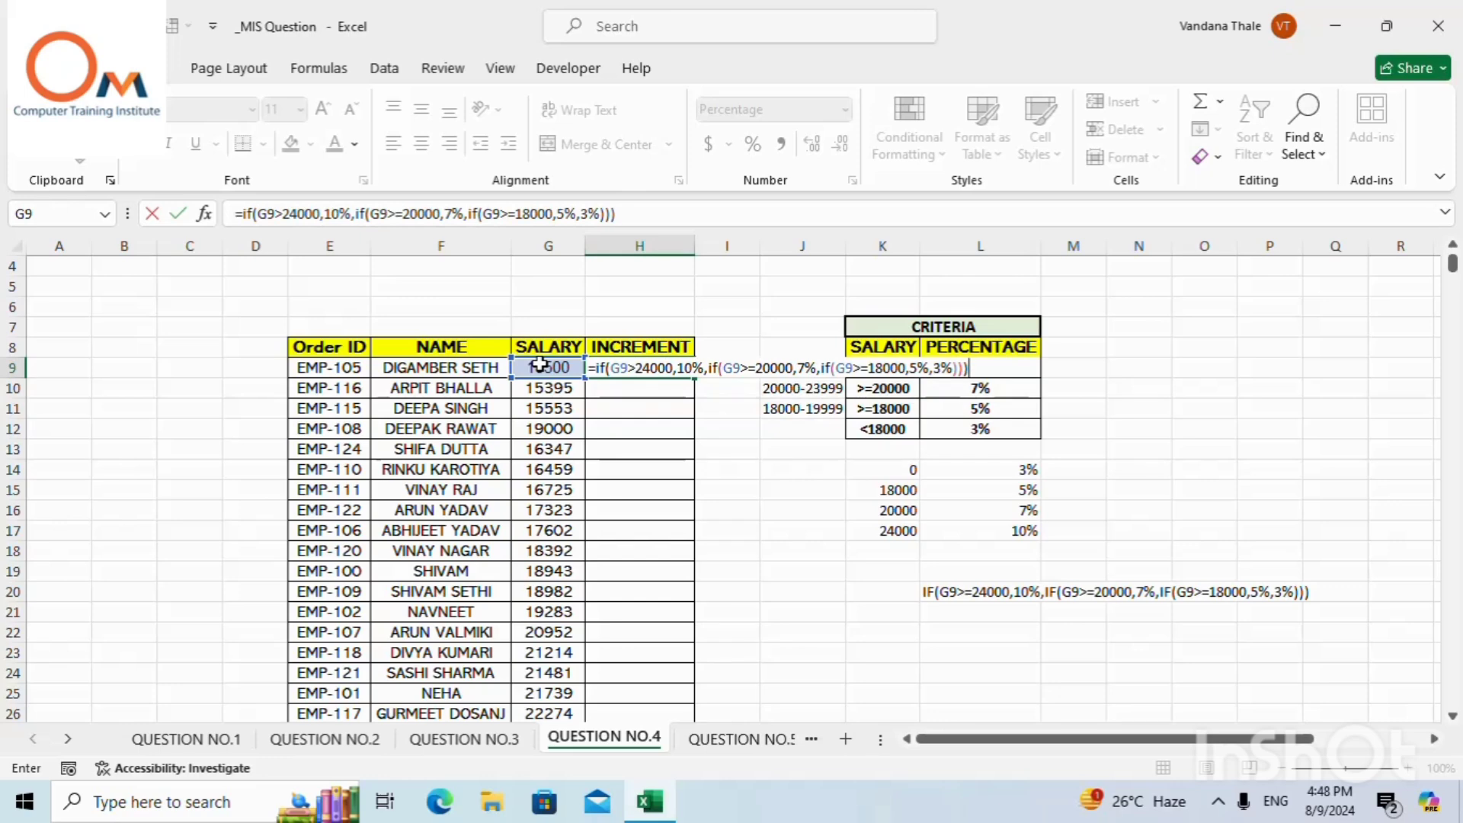
key("Return")
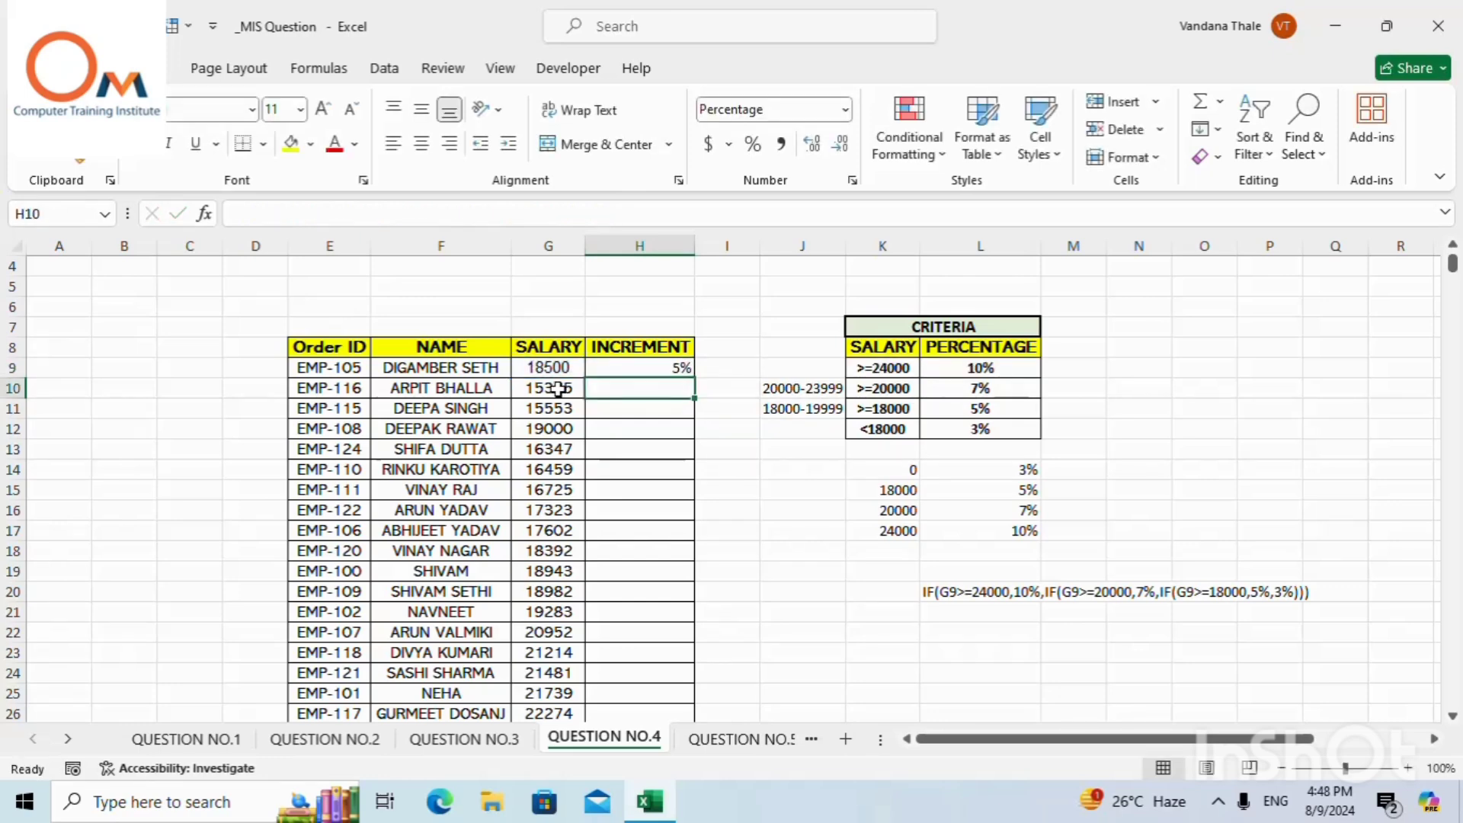
Fill the H9 increment formula down the INCREMENT column to the last employee in row 33.
left_click(605, 369)
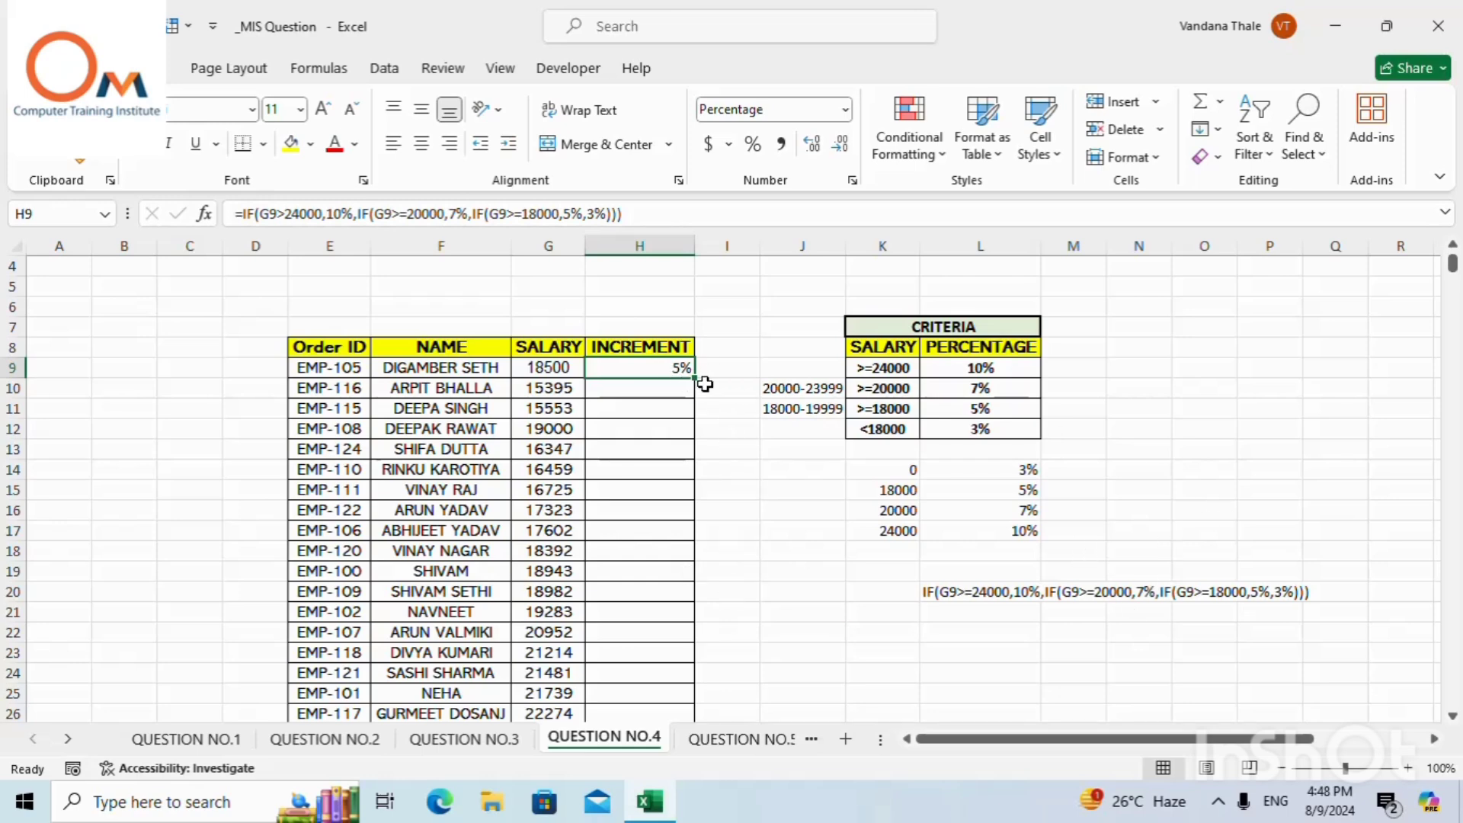
left_click_drag(694, 378, 663, 684)
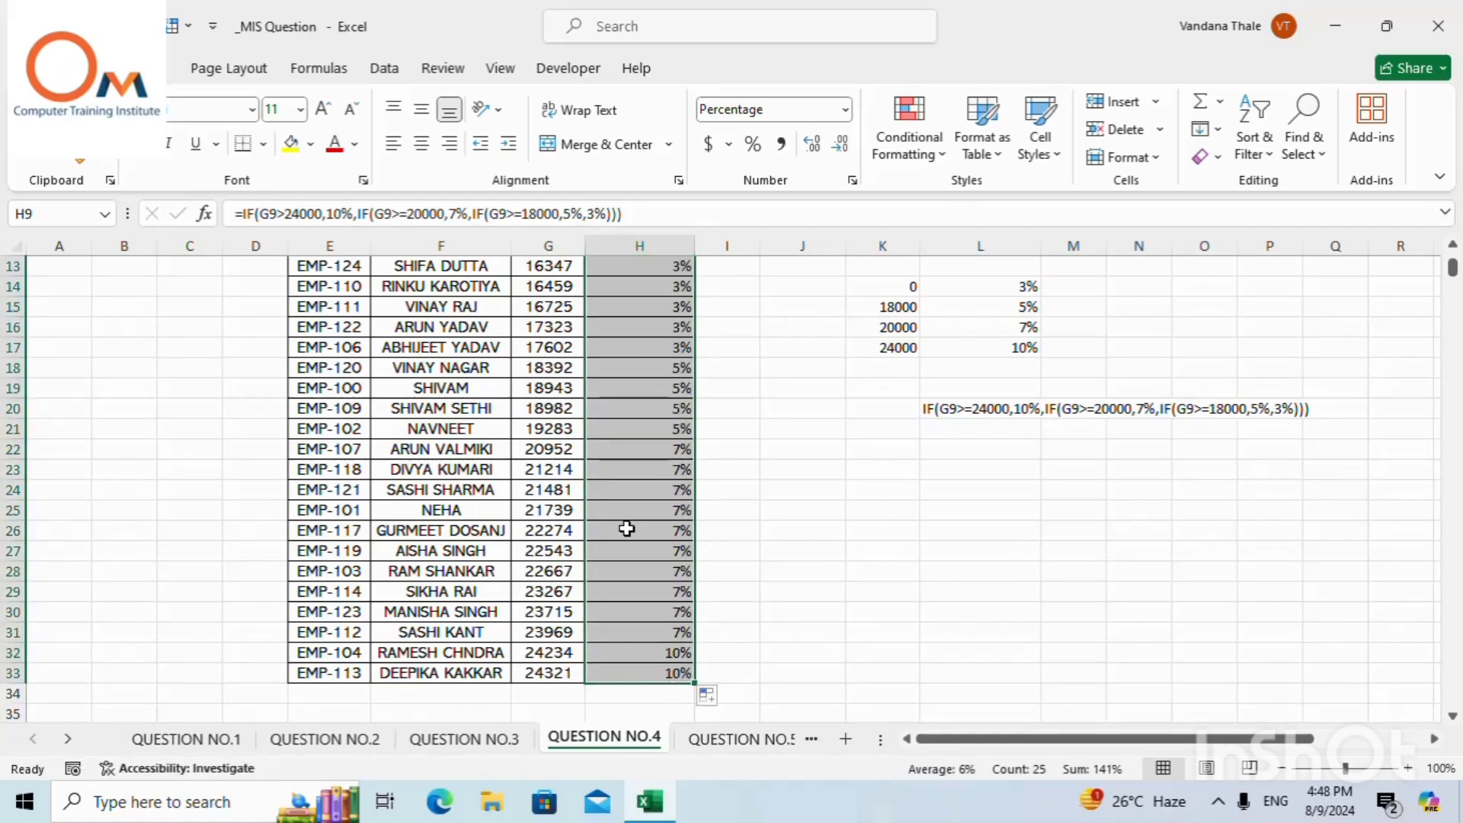
scroll(628, 529, "up", 4)
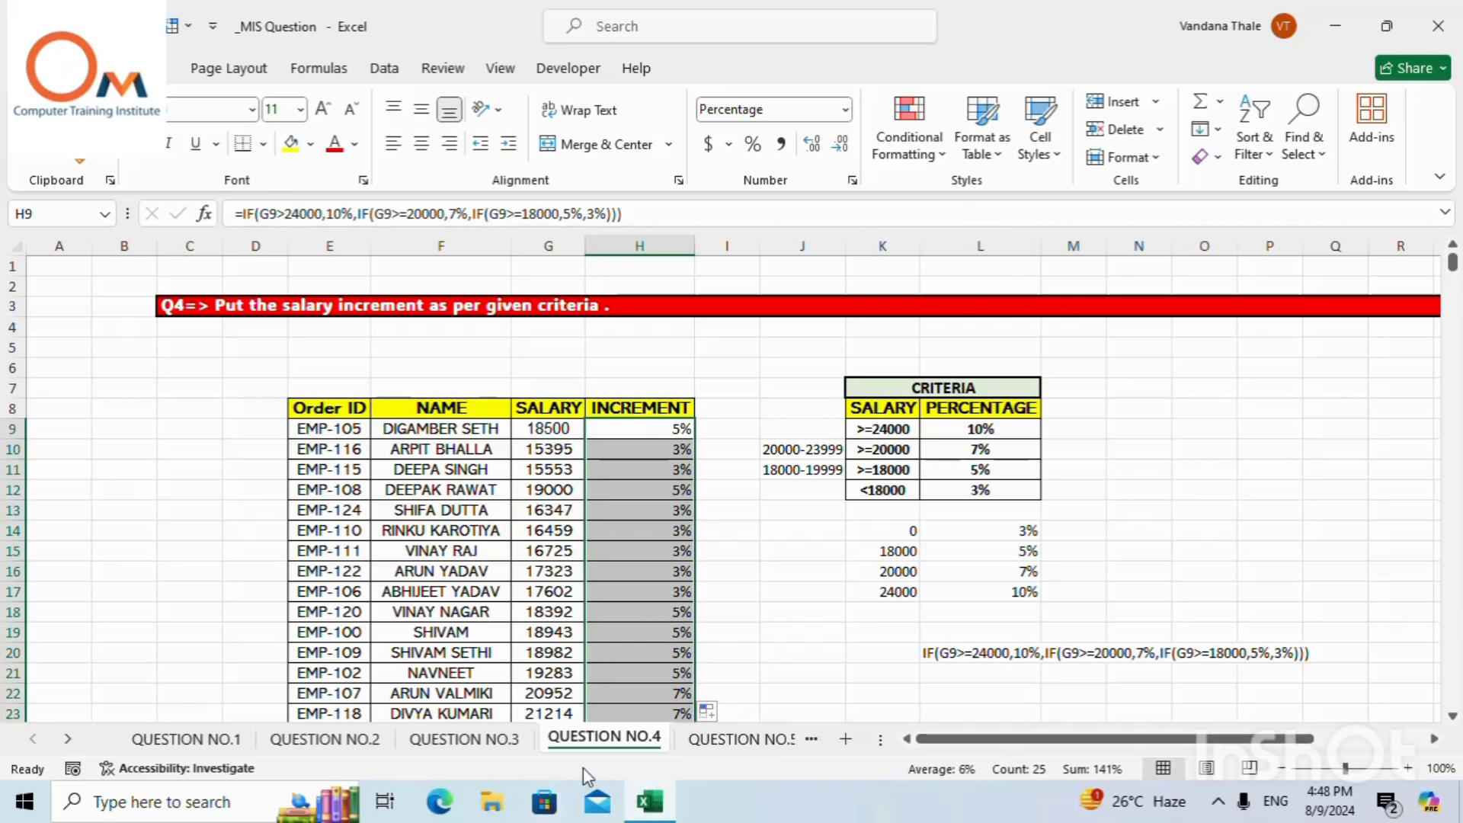
On the QUESTION NO.5 sheet, delete column L holding the leftover name formulas.
left_click(749, 740)
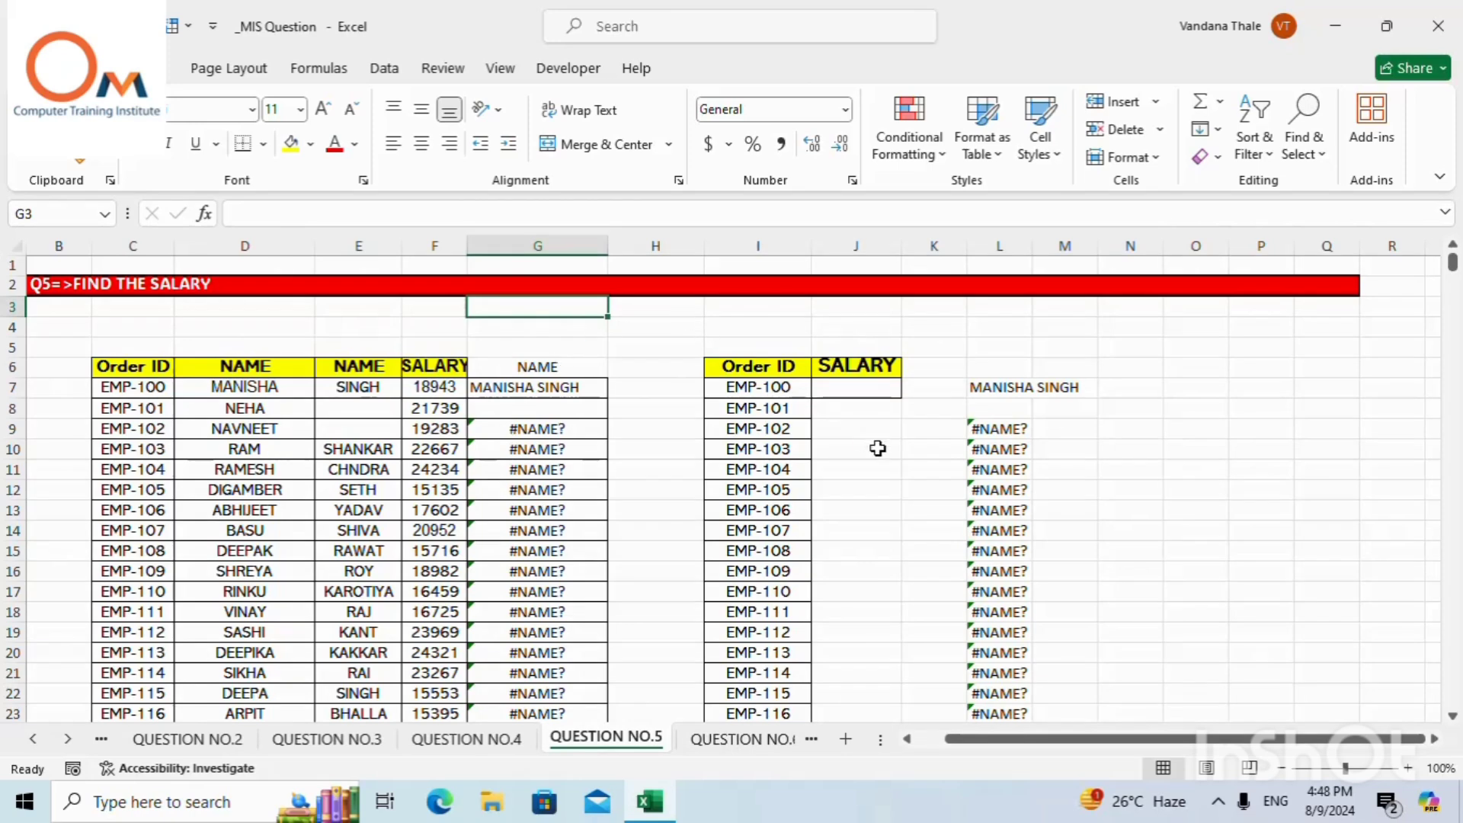
left_click(869, 388)
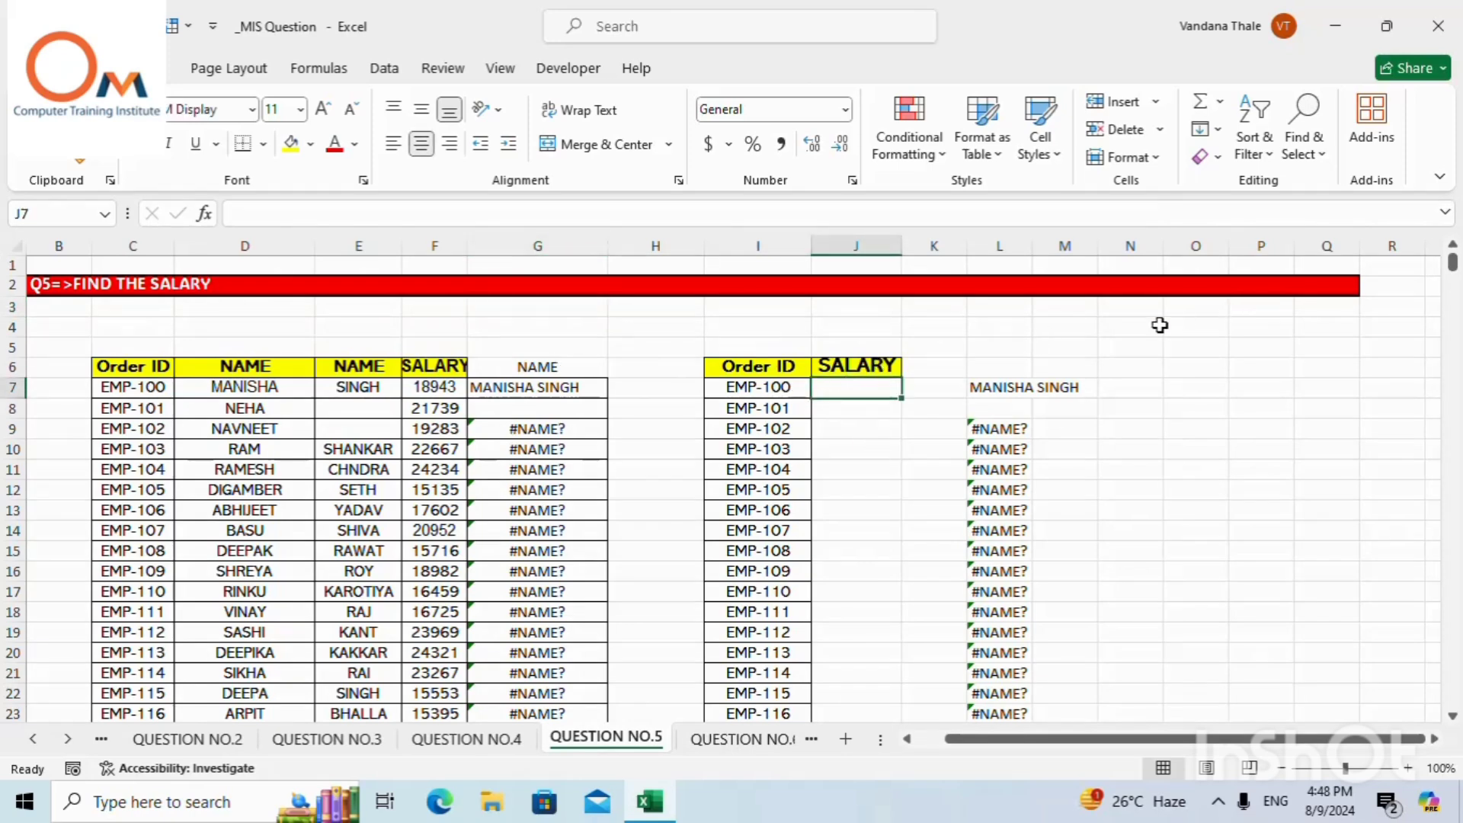
left_click(1011, 251)
right_click(1012, 251)
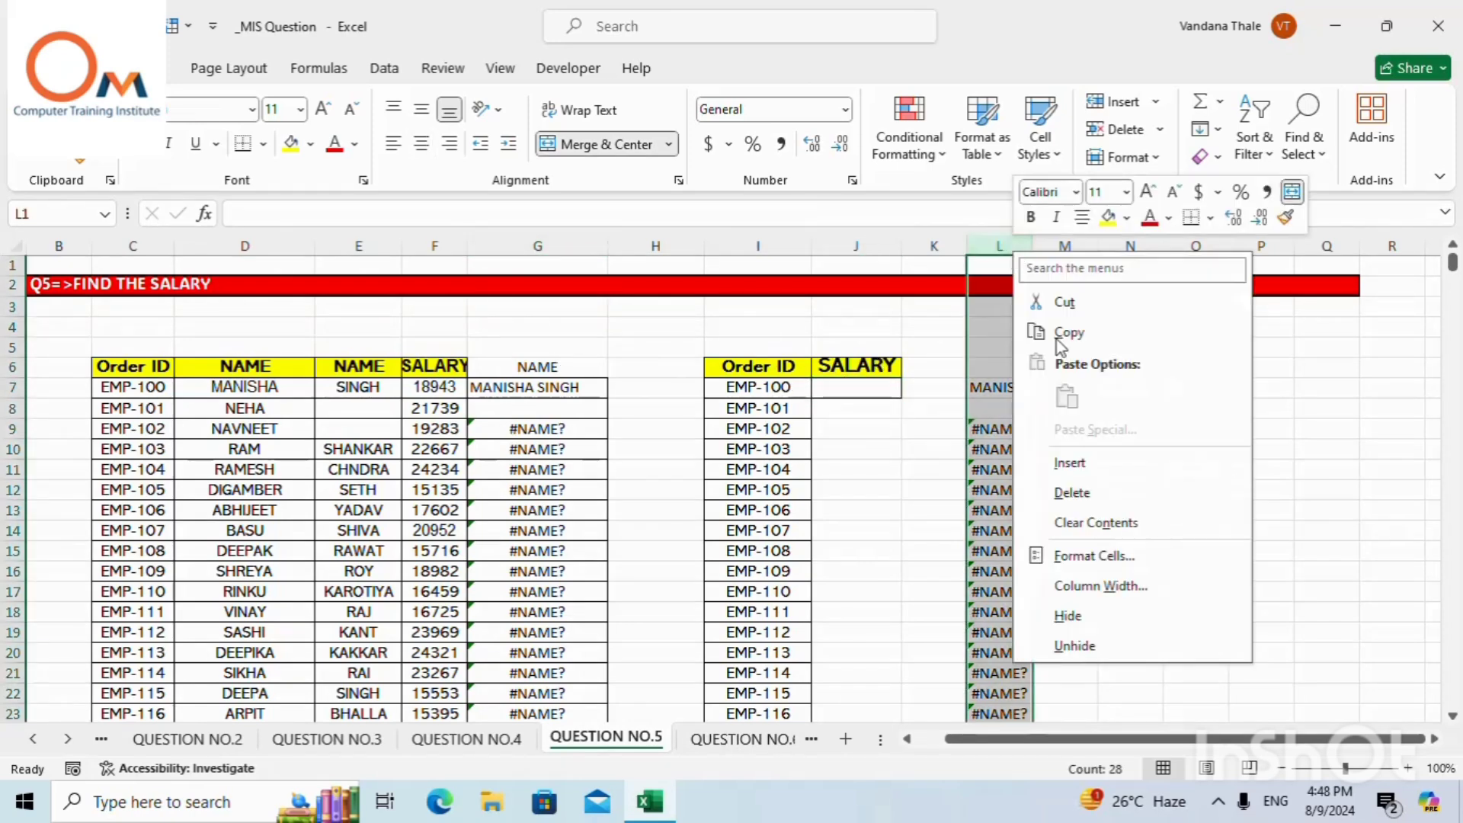
key("Escape")
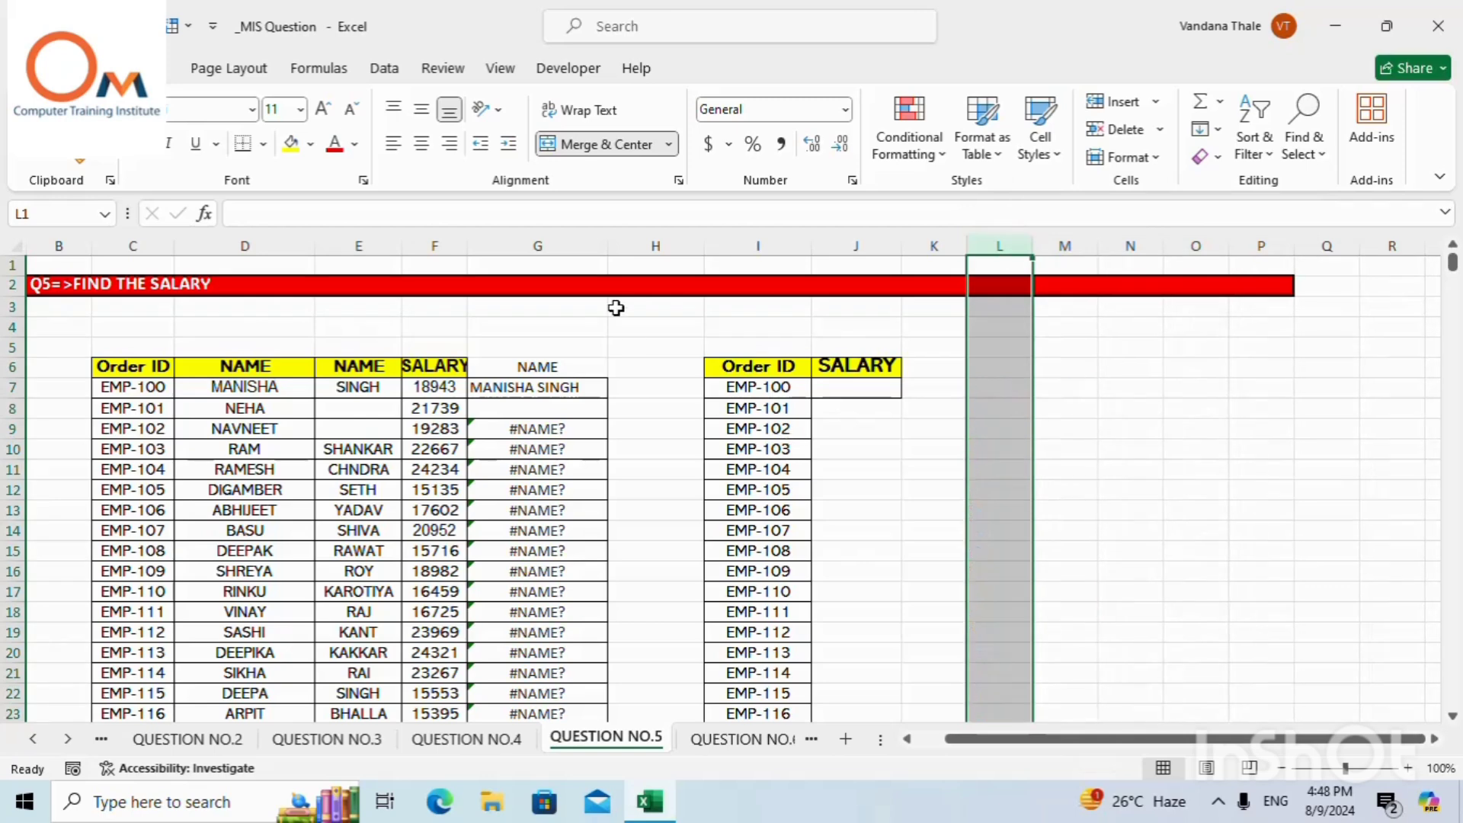
Delete the extra NAME column G beside the employee salary table.
left_click(538, 246)
right_click(550, 258)
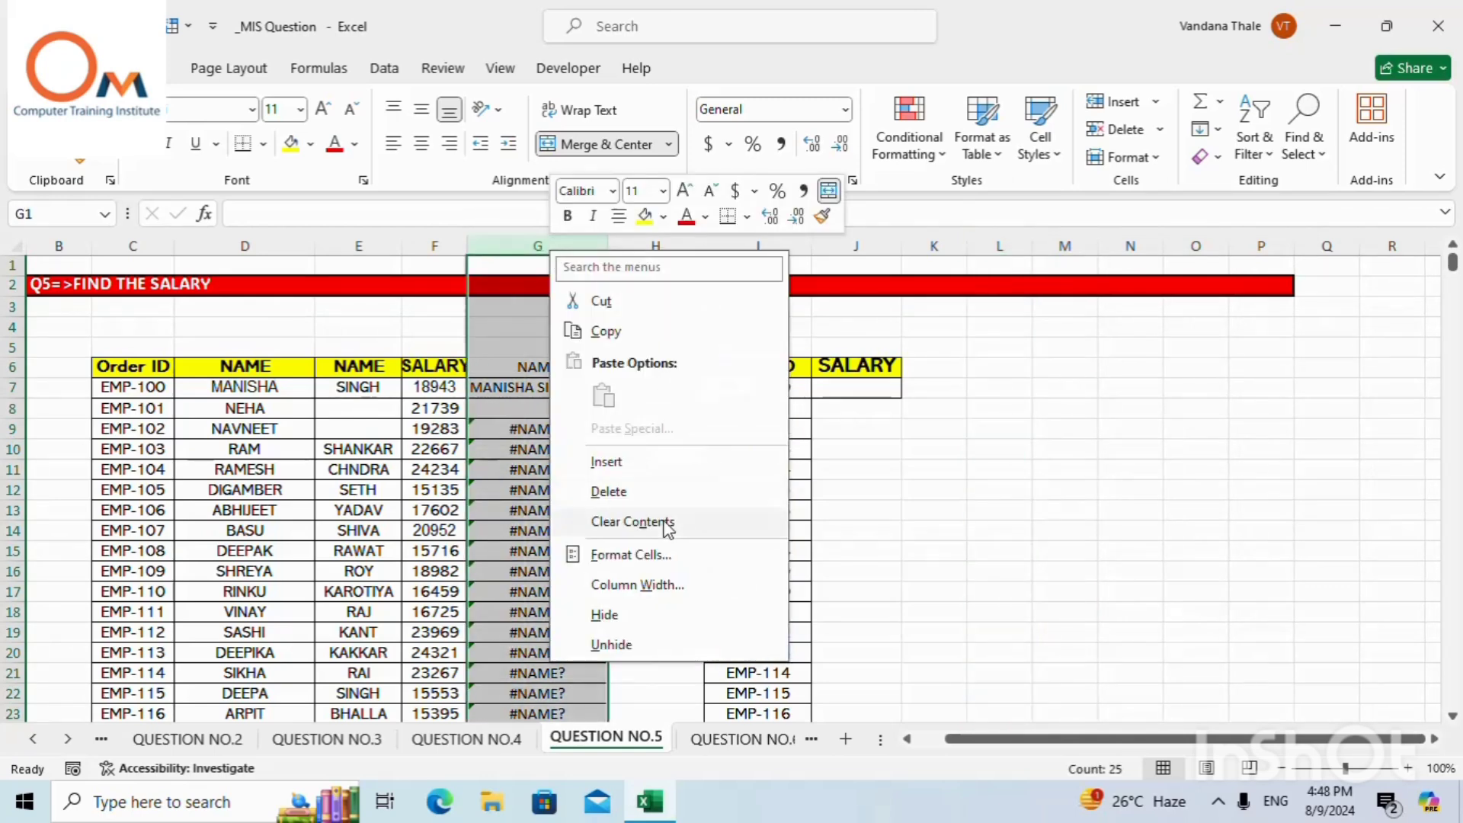
left_click(609, 492)
left_click(916, 457)
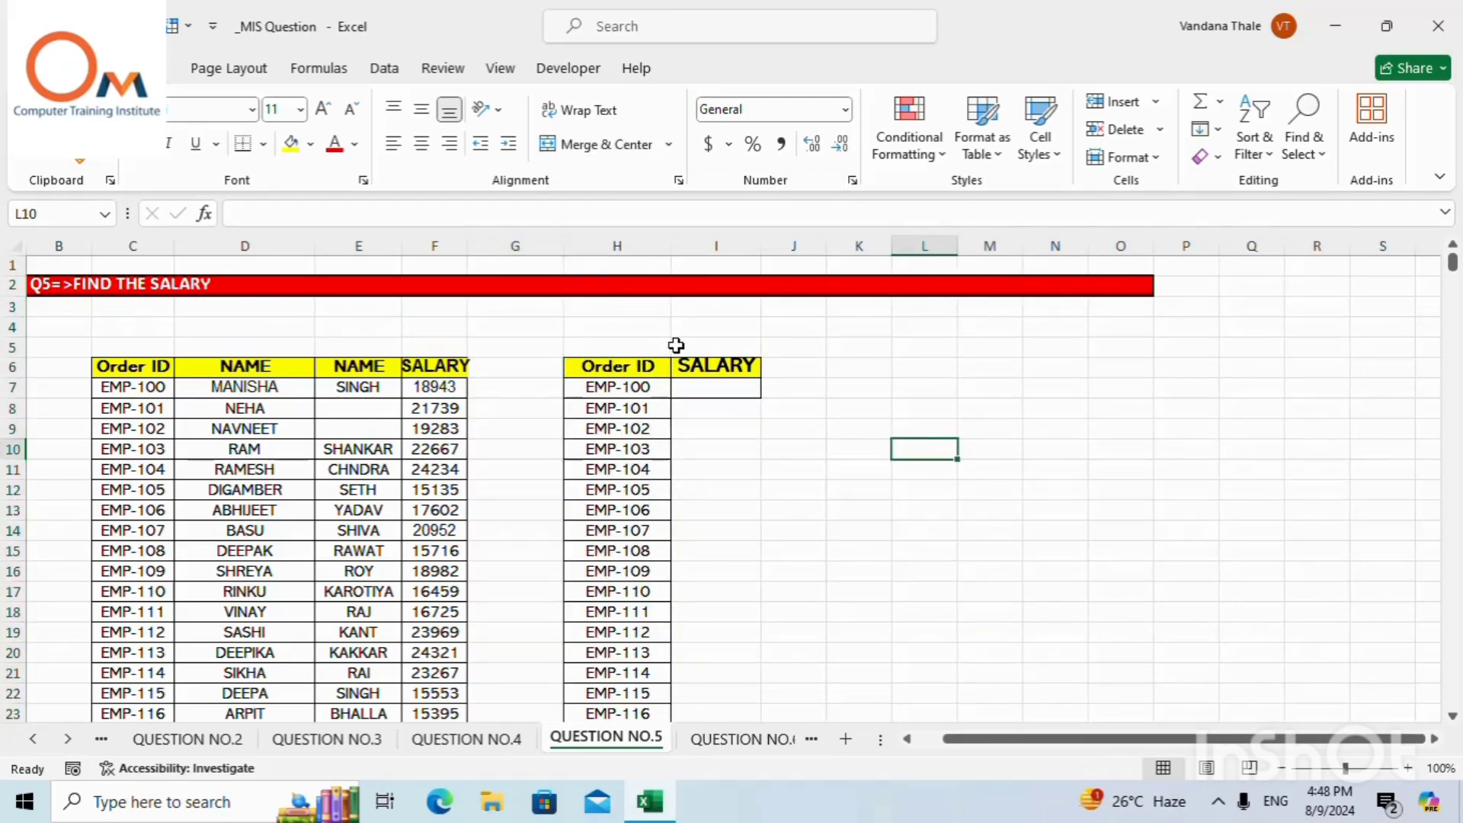
left_click(720, 367)
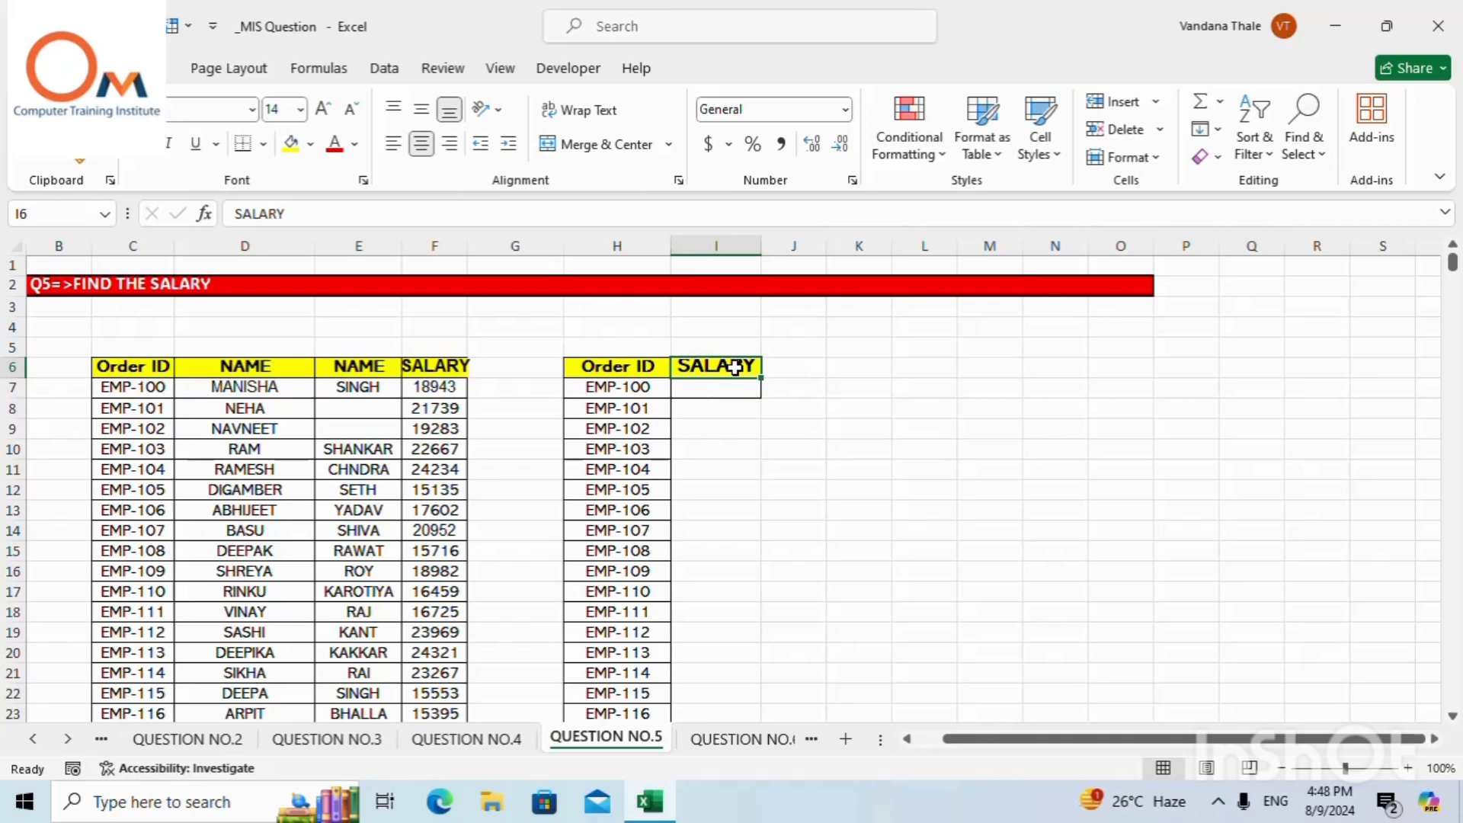
left_click(592, 387)
left_click(732, 397)
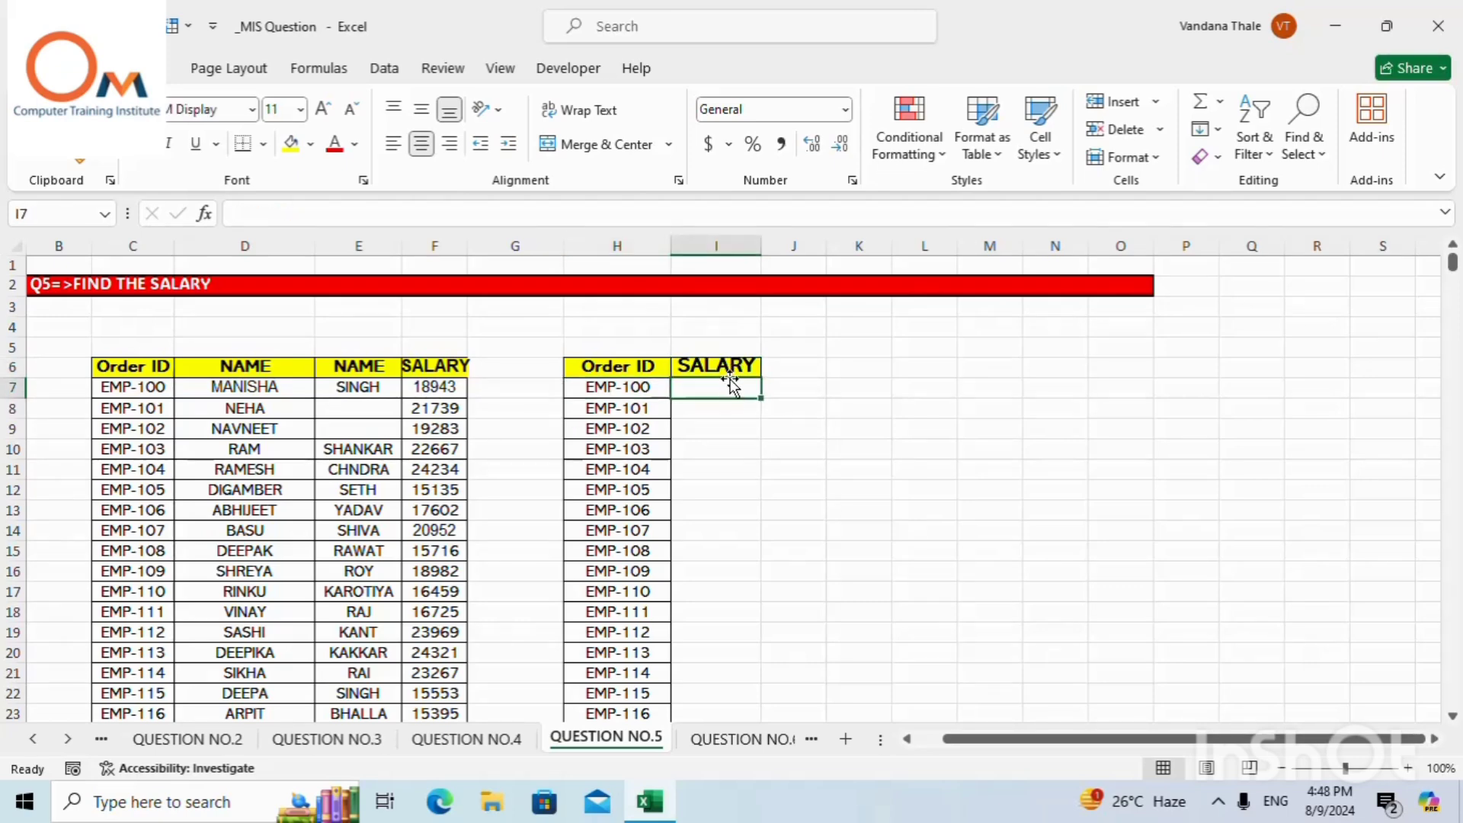
left_click(743, 369)
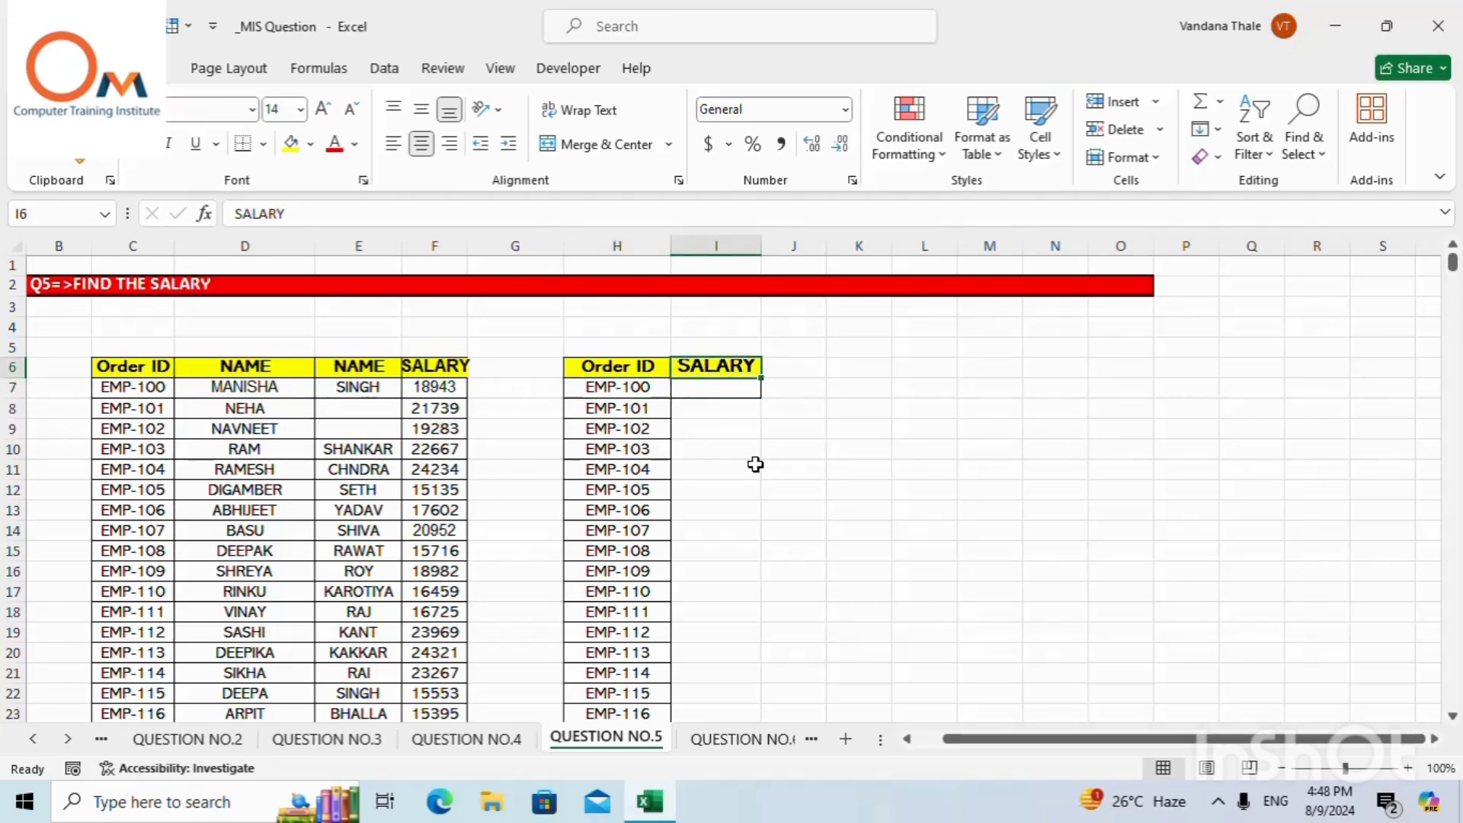
Enter a VLOOKUP in I7 that finds H7 in C7:F31 and returns column 4 with an exact match (0).
left_click(740, 398)
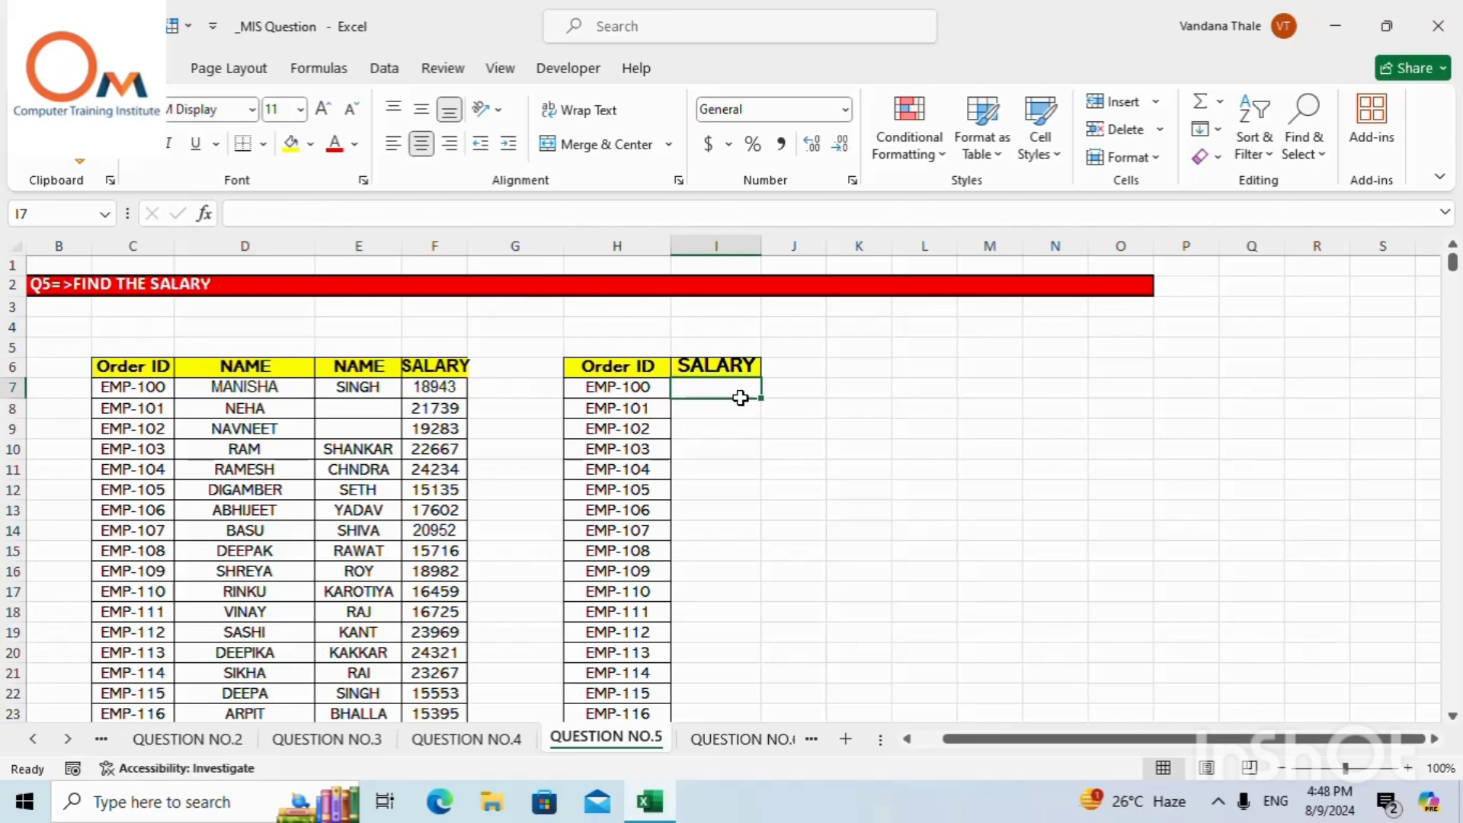
type("=")
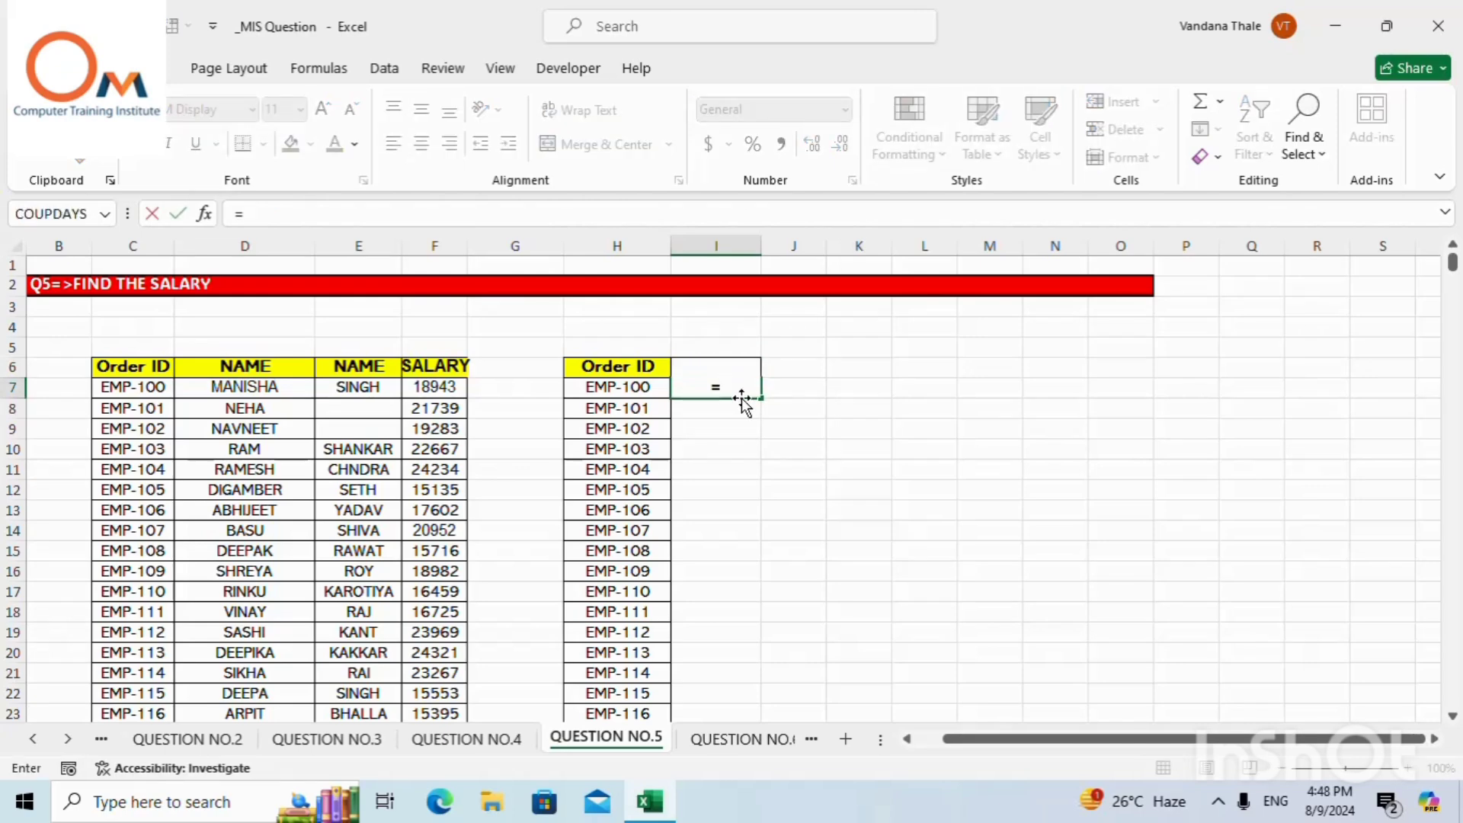
type("vlookup")
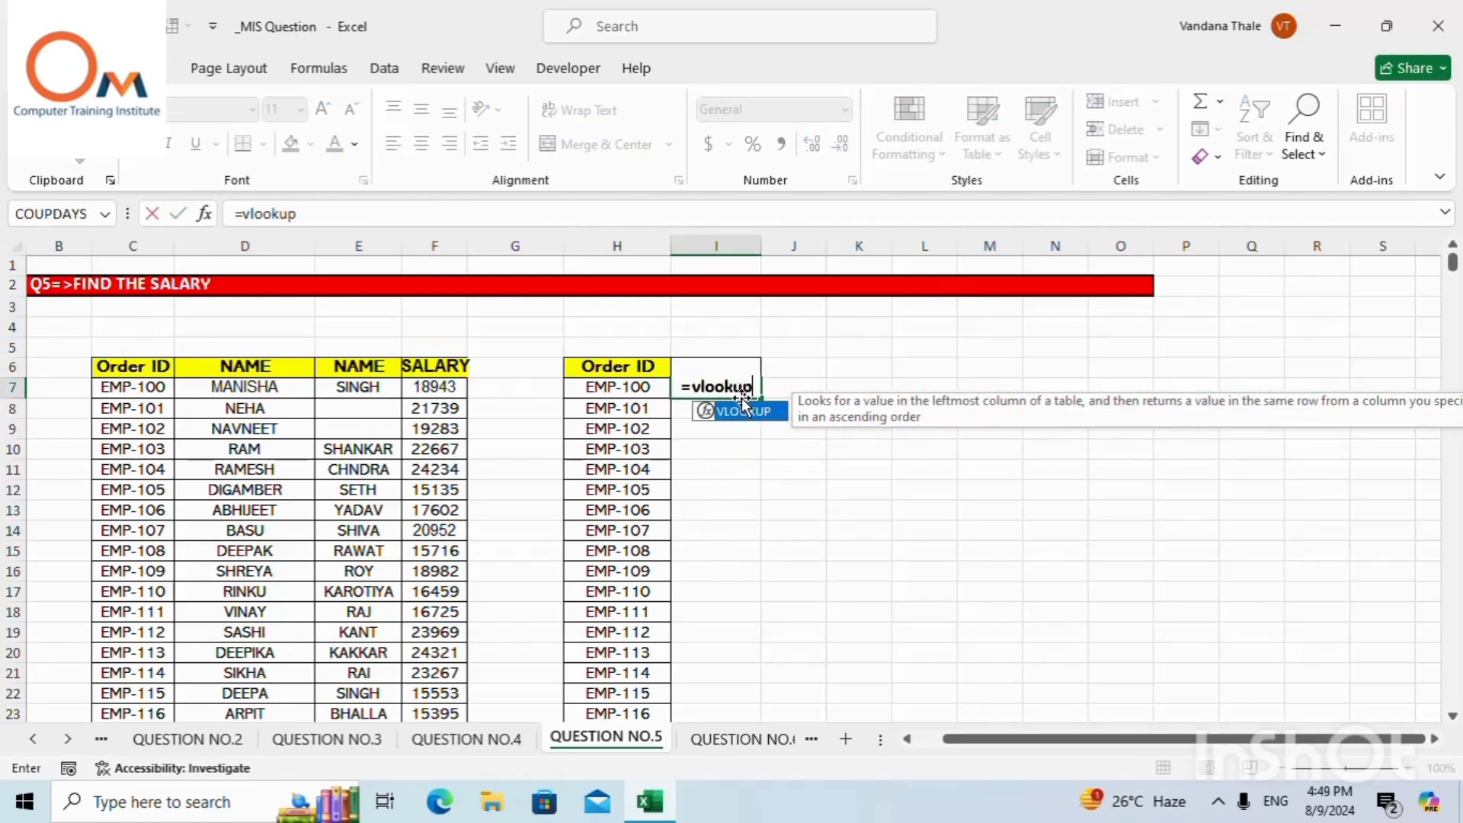
type("(")
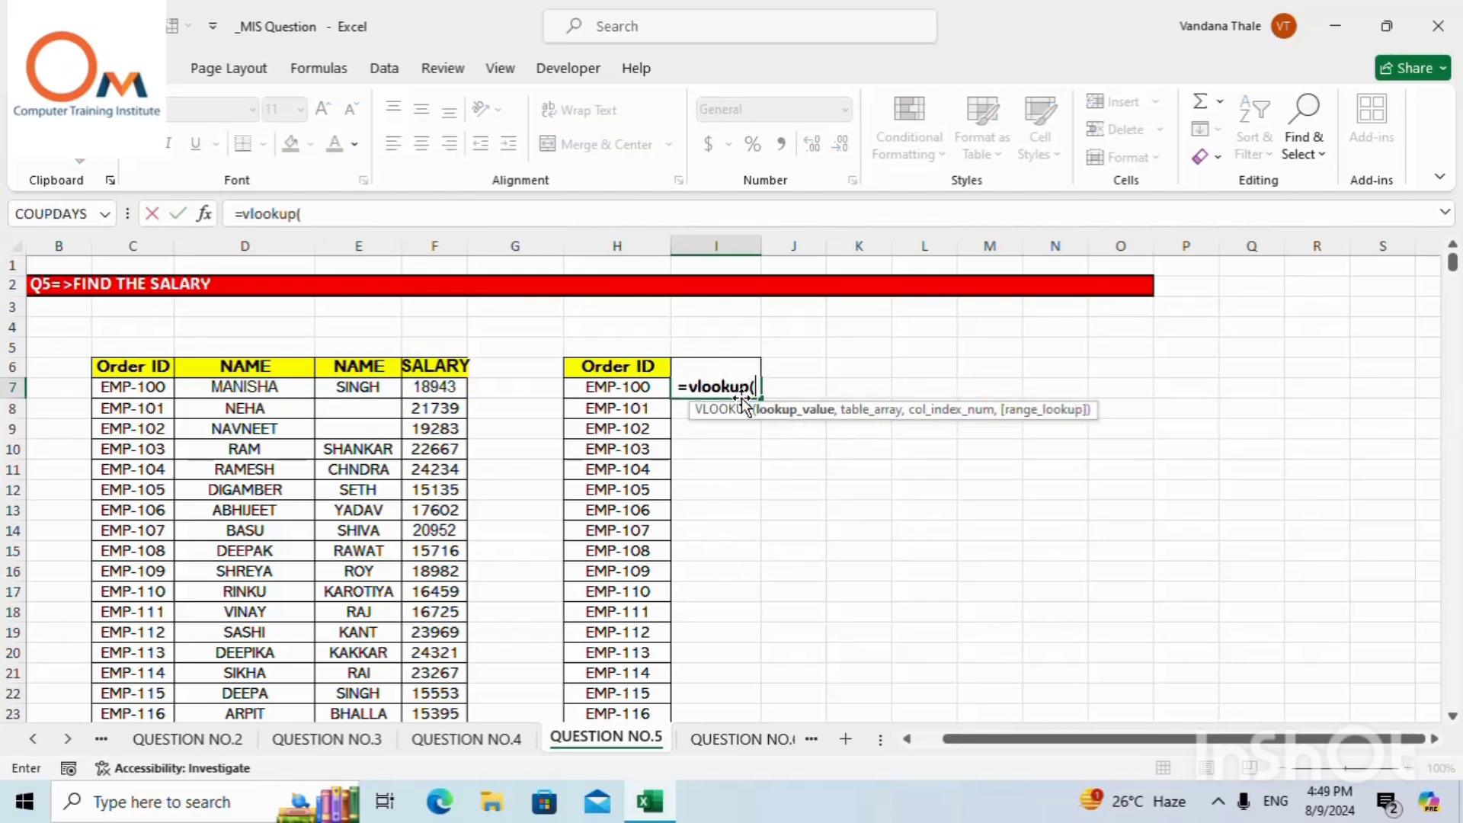
left_click(579, 384)
type(",")
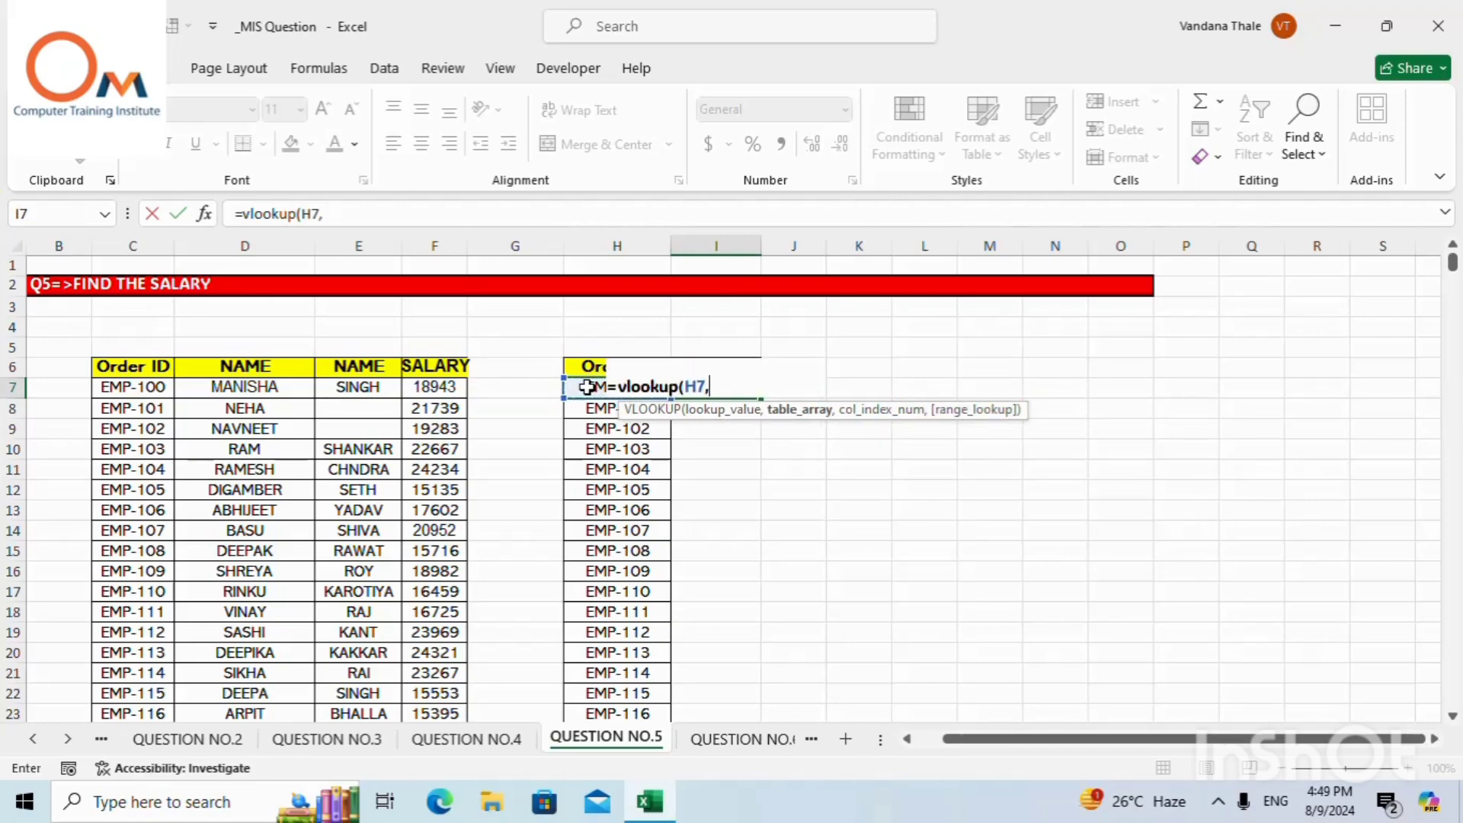
left_click_drag(130, 385, 413, 675)
type(",")
type("4")
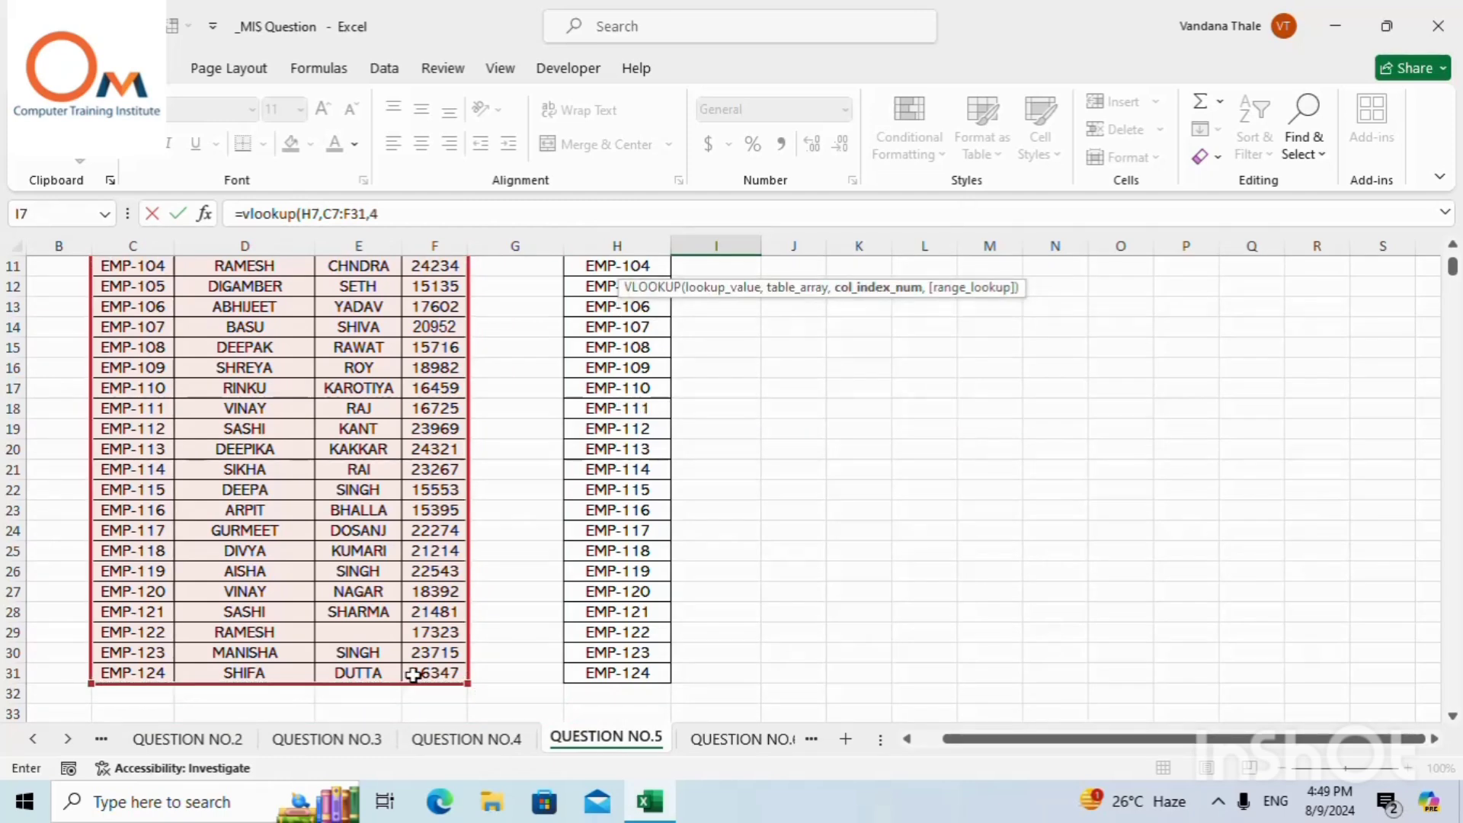
type(",0)")
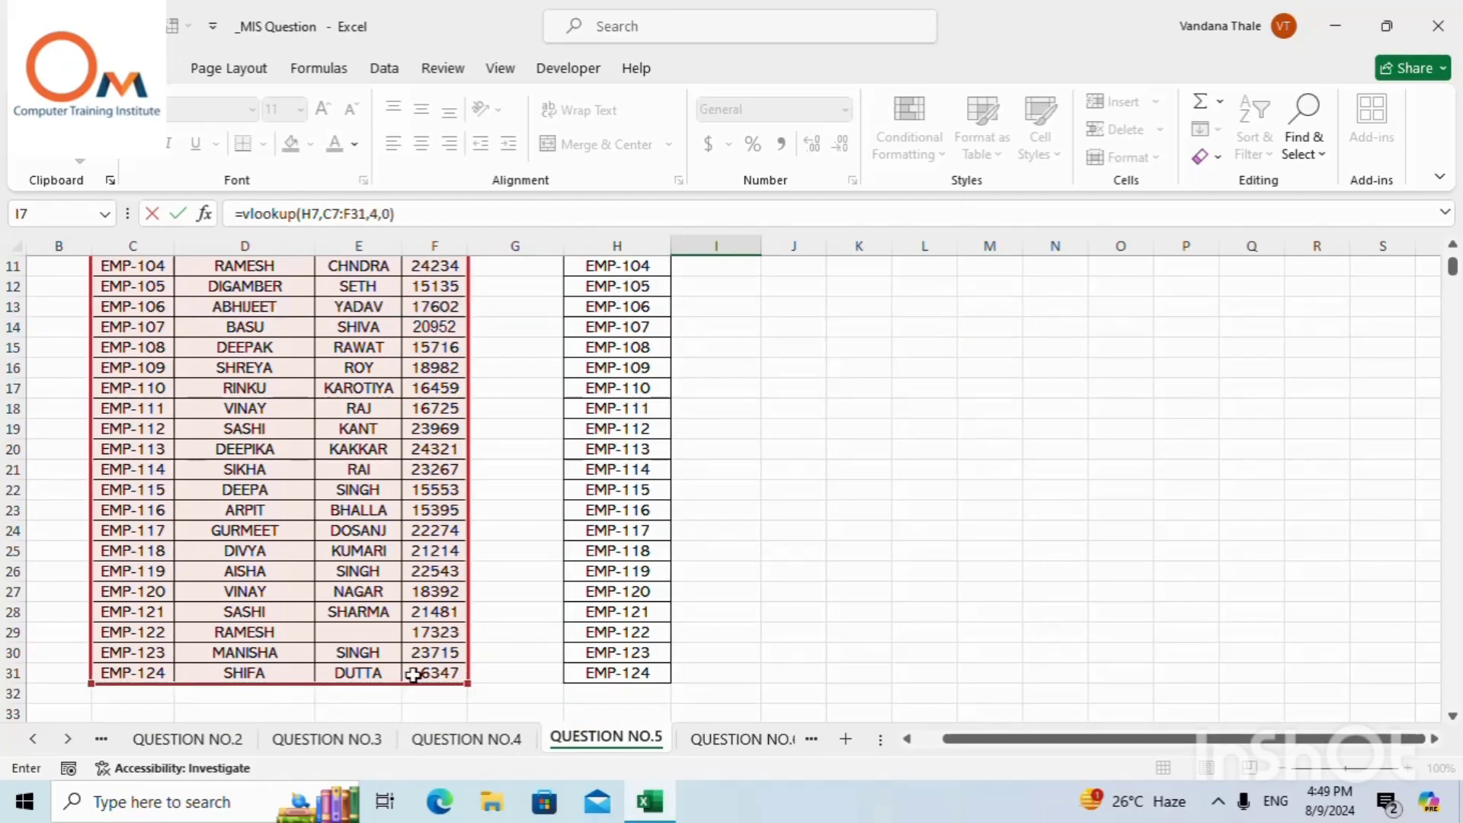
key("Return")
scroll(874, 671, "up", 3)
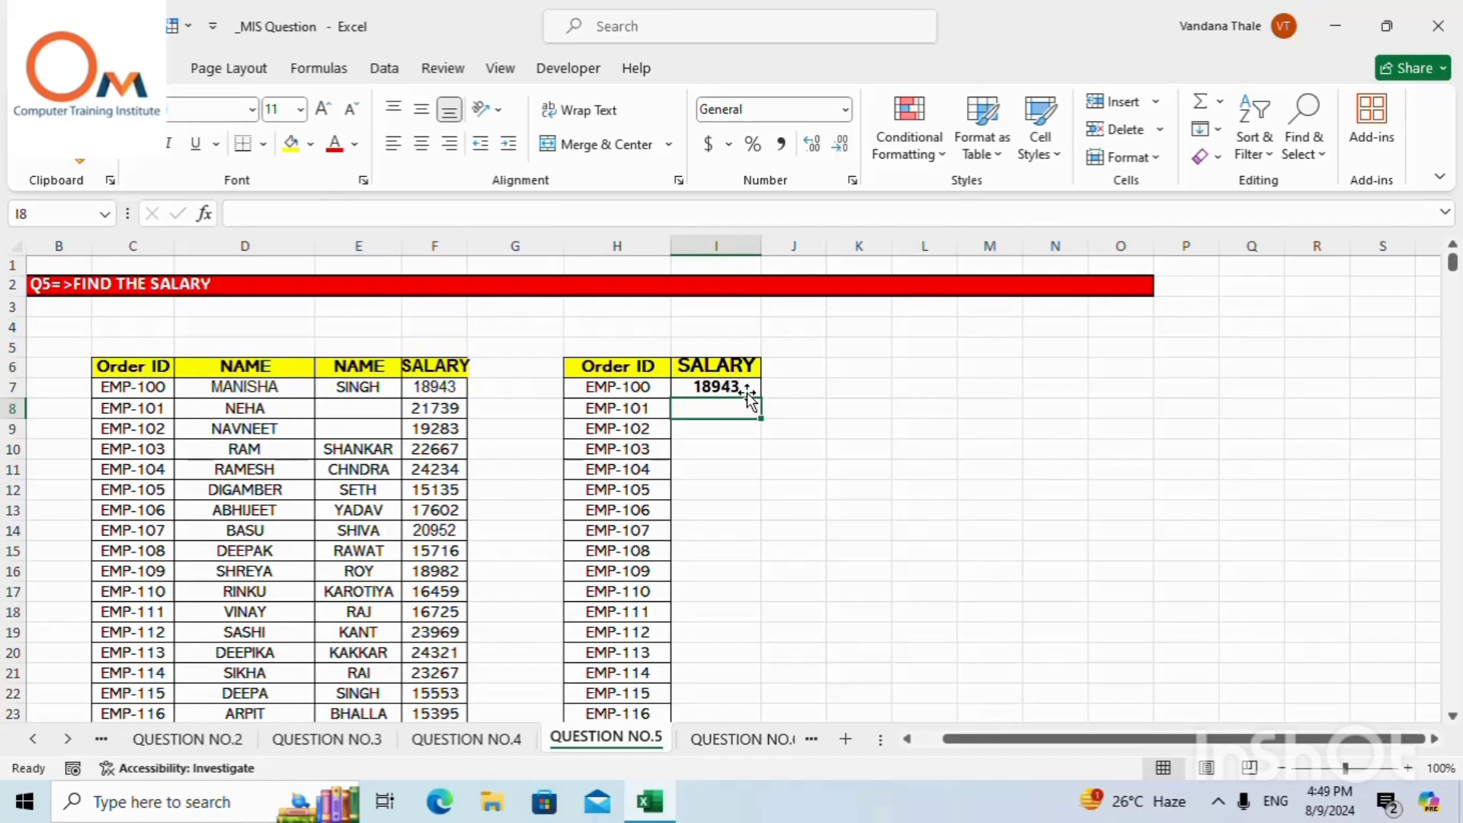
Fill the I7 salary lookup down through I13.
left_click(745, 390)
left_click_drag(762, 397, 766, 518)
left_click(856, 390)
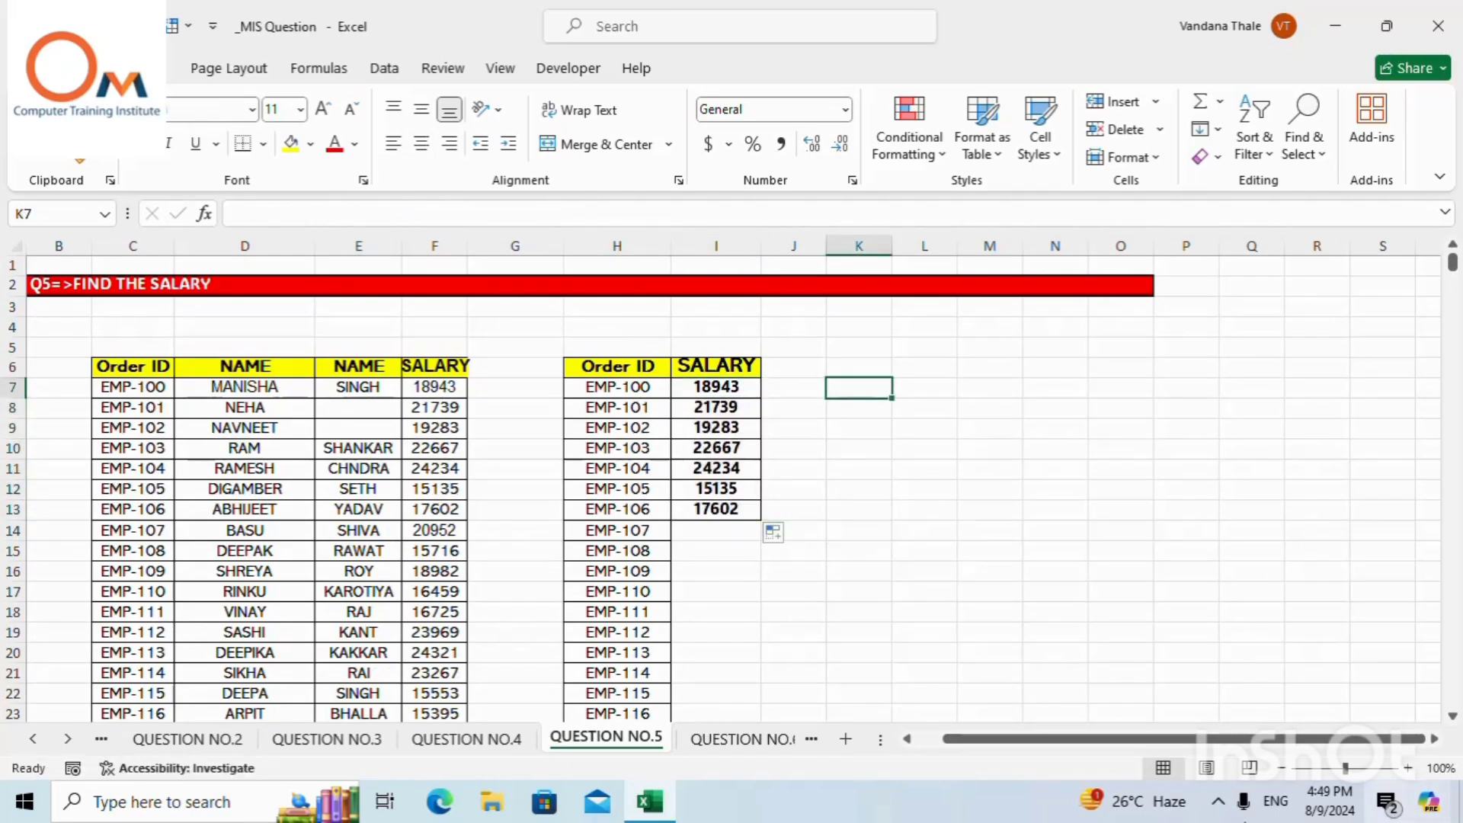
Switch to the QUESTION NO.6 sheet and inspect the two NAME cells, C4 and D4, of the first employee.
left_click(745, 737)
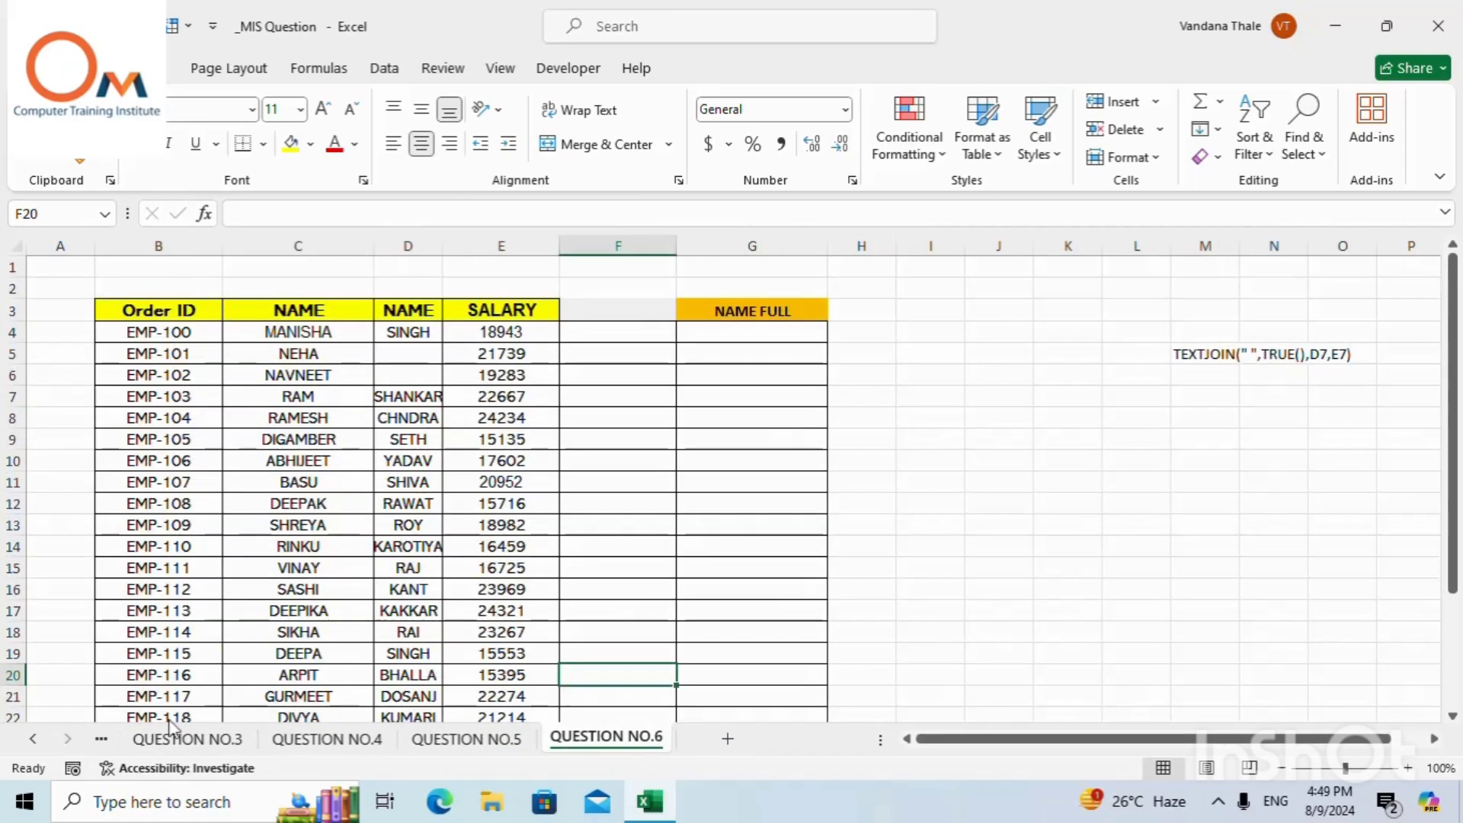
left_click(282, 349)
left_click(410, 327)
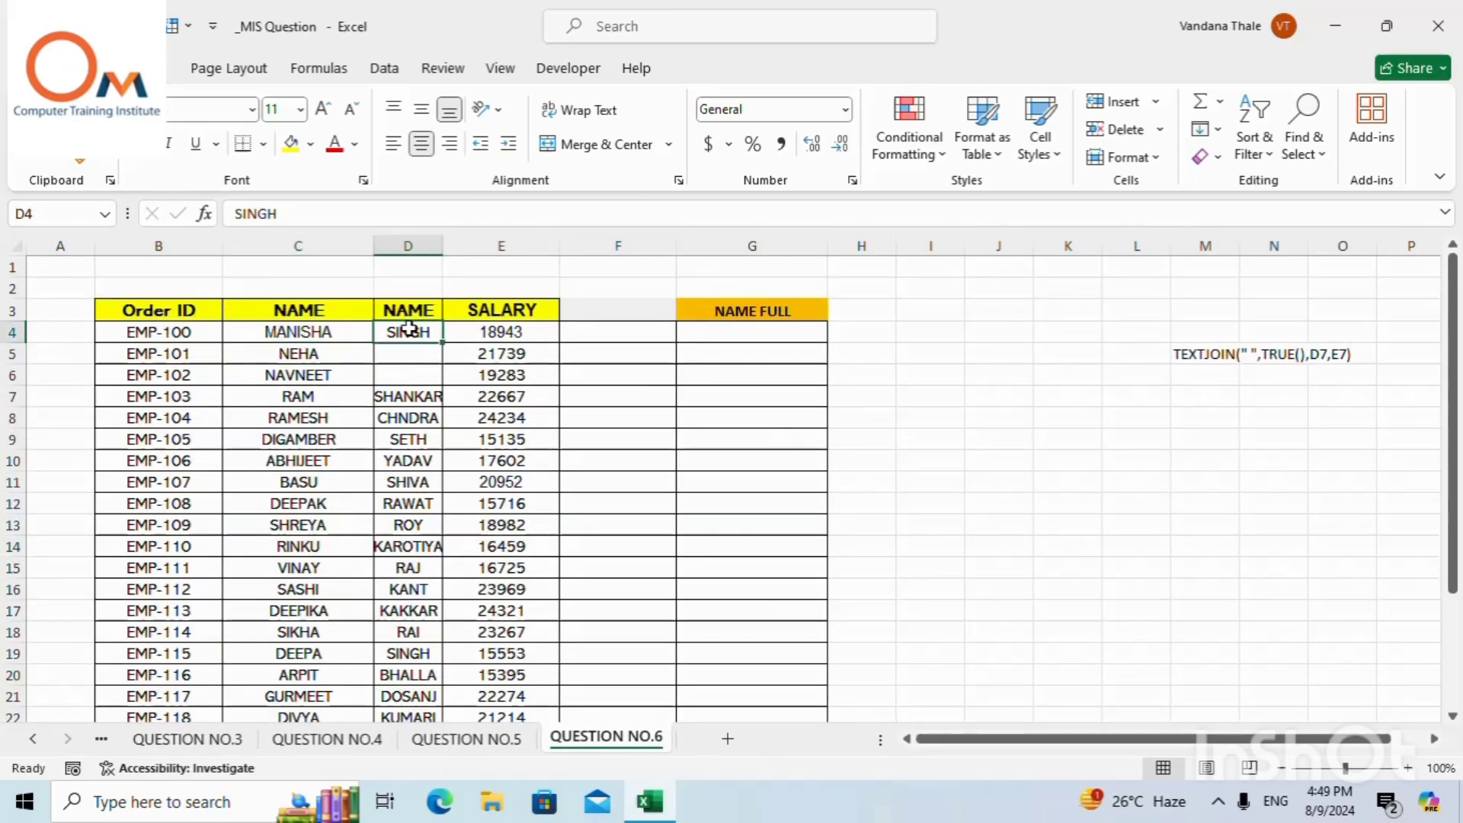
left_click(307, 334)
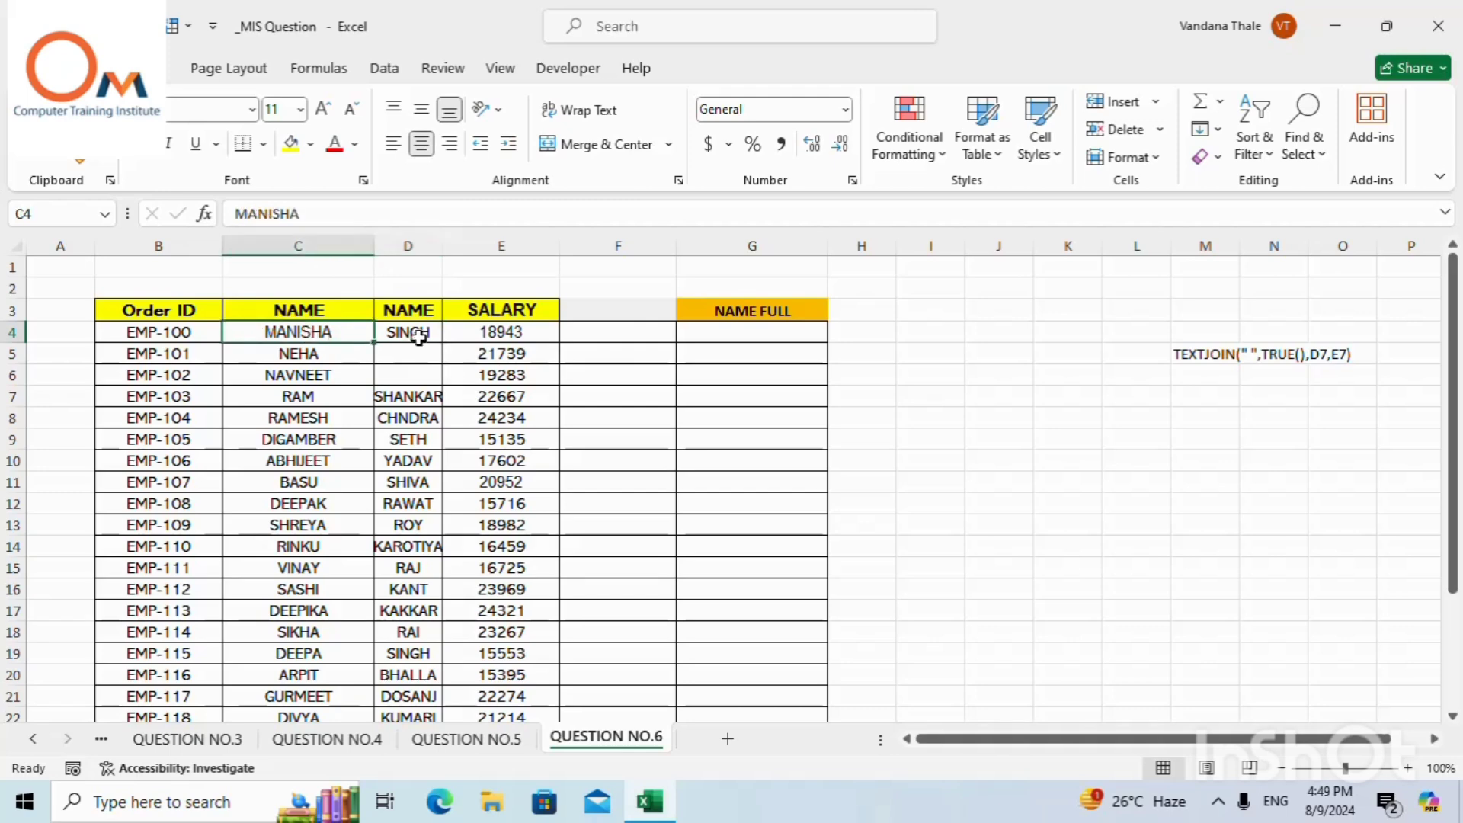
Write a TEXTJOIN formula in G4 with "," as delimiter, TRUE() to ignore empty cells, and name cells C4 and D4.
left_click(415, 335)
left_click(749, 333)
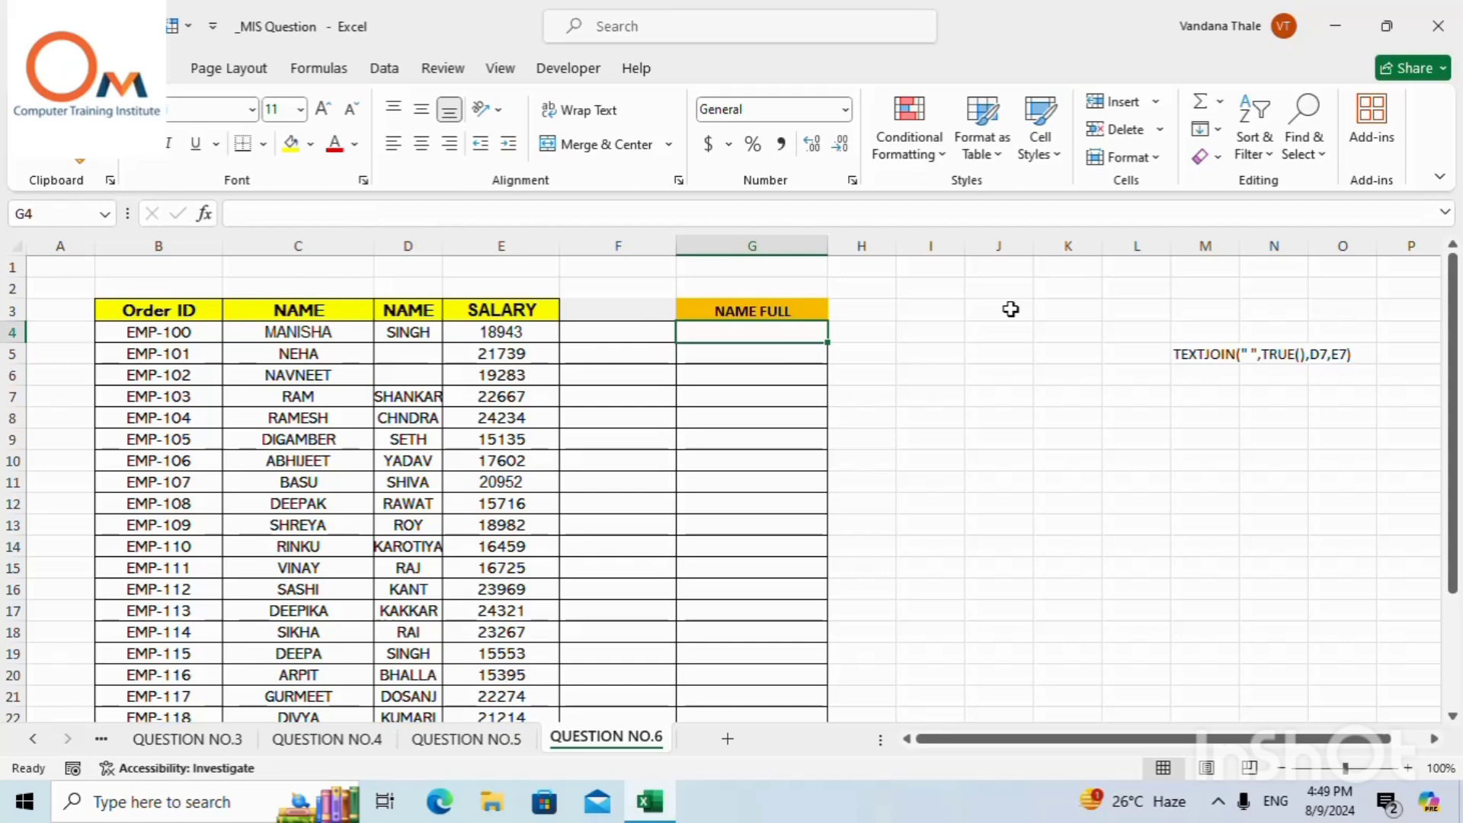
type("=t")
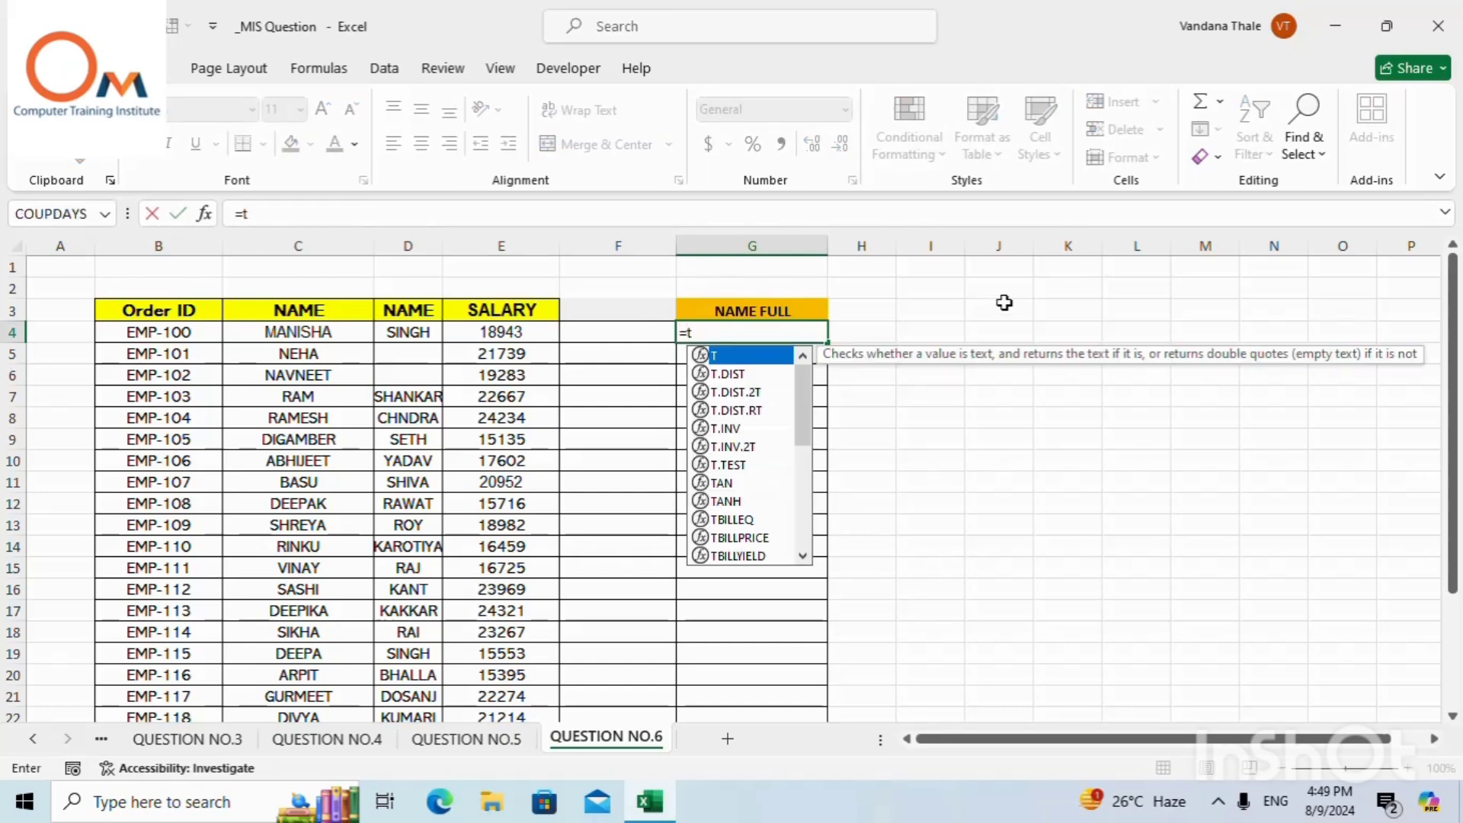
type("extjo")
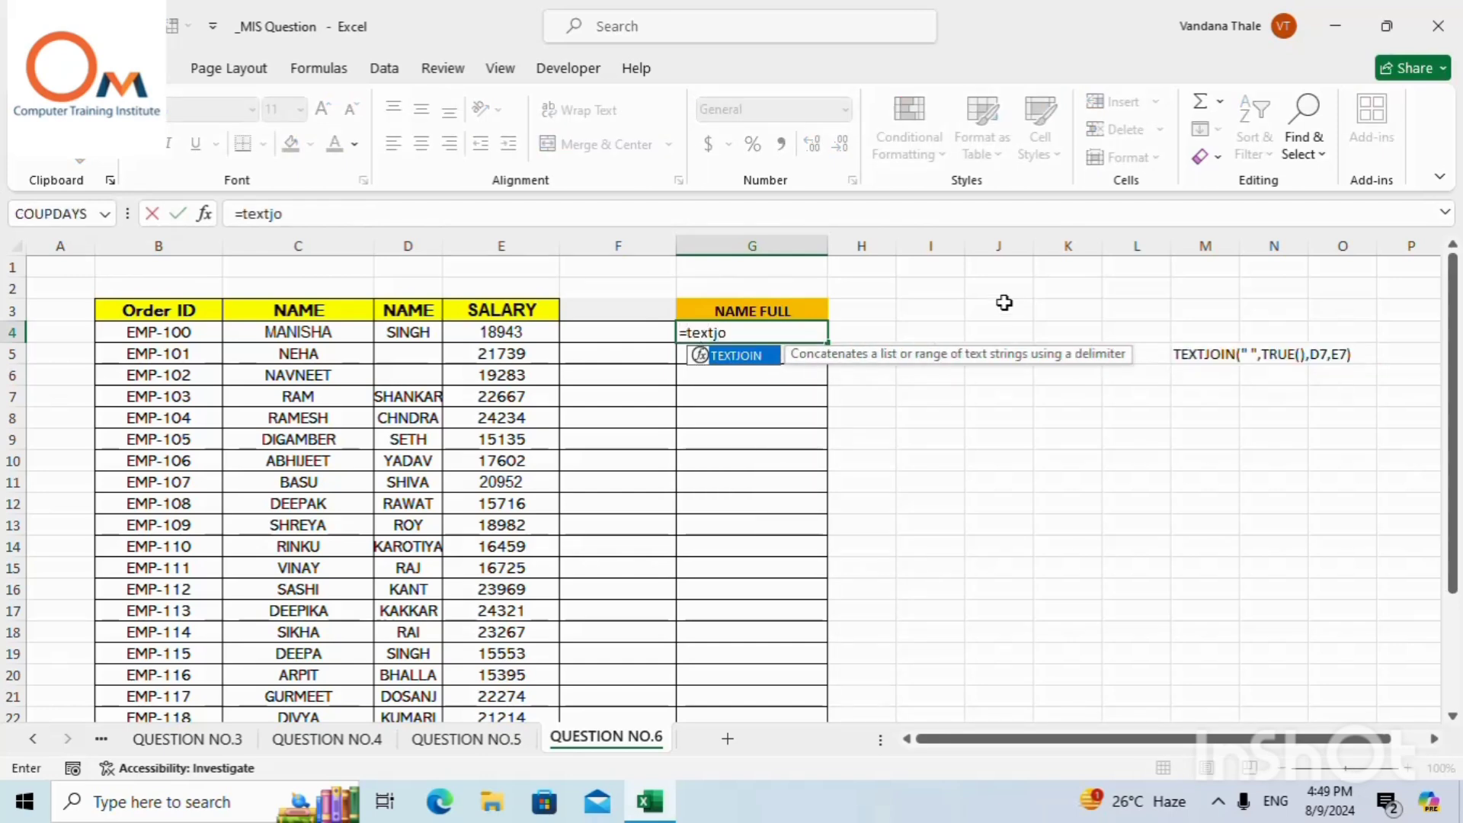
type("in(")
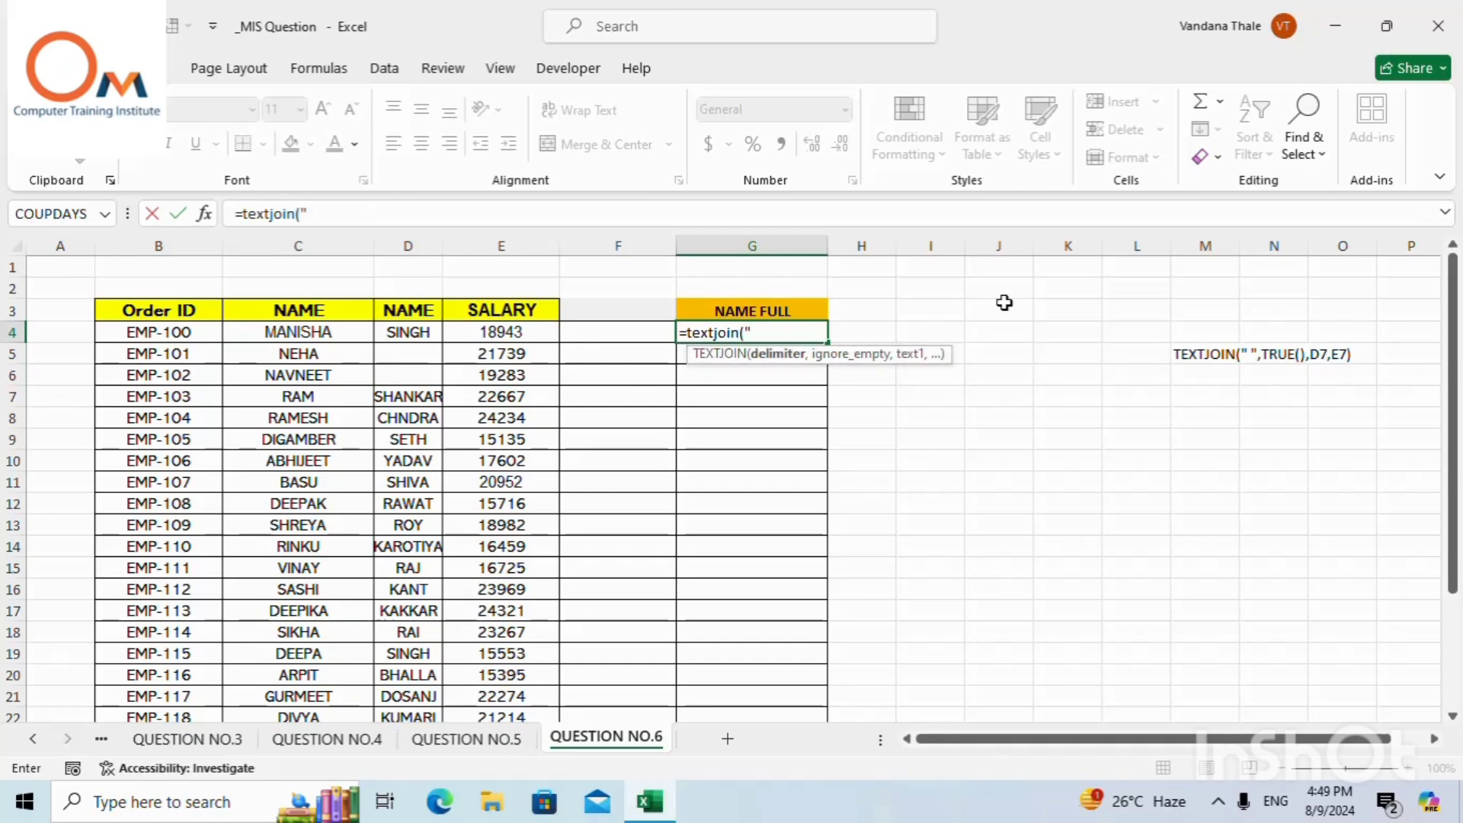
type("\",\"true")
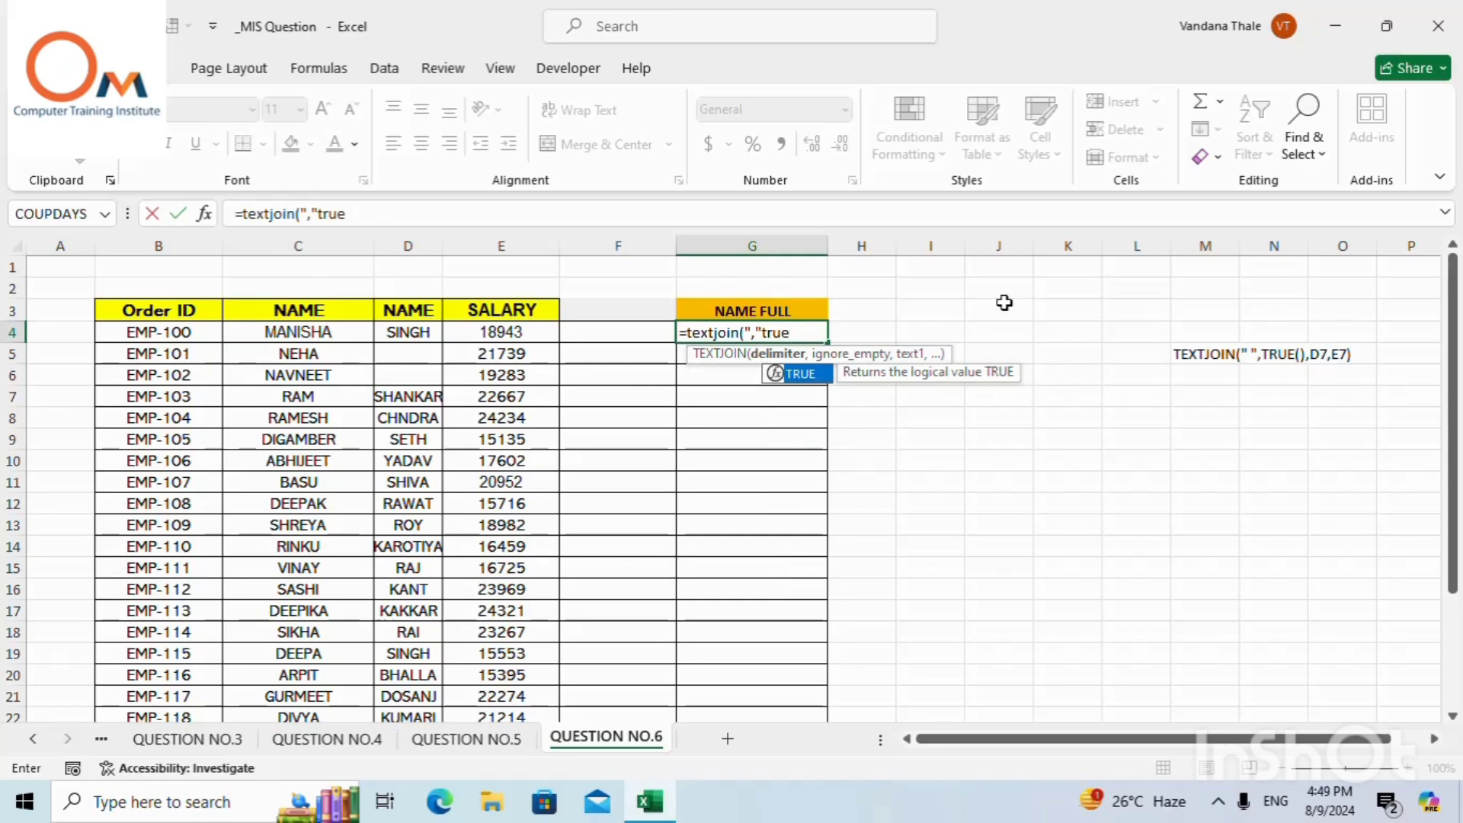
type("(")
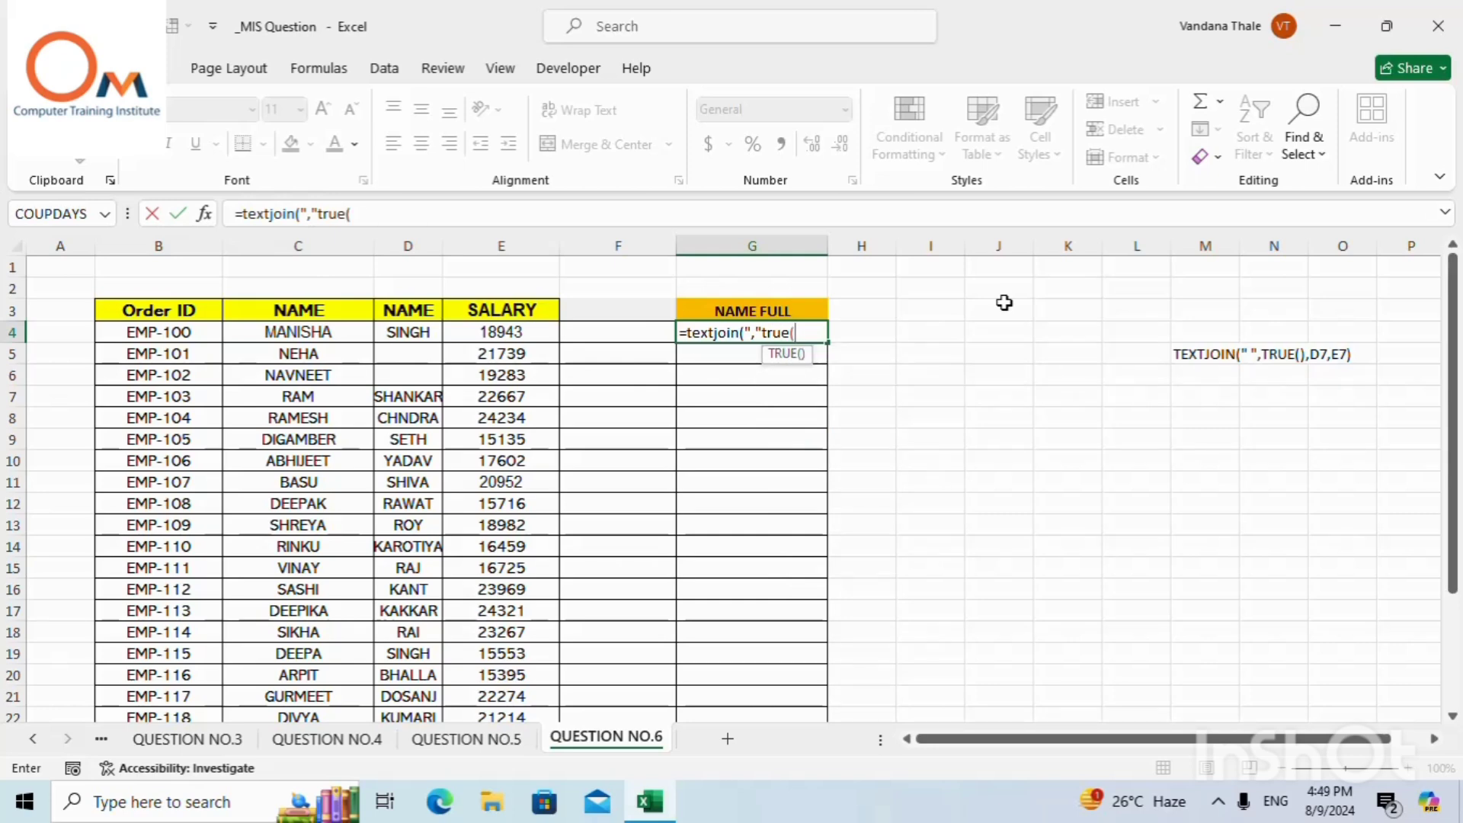
type(")")
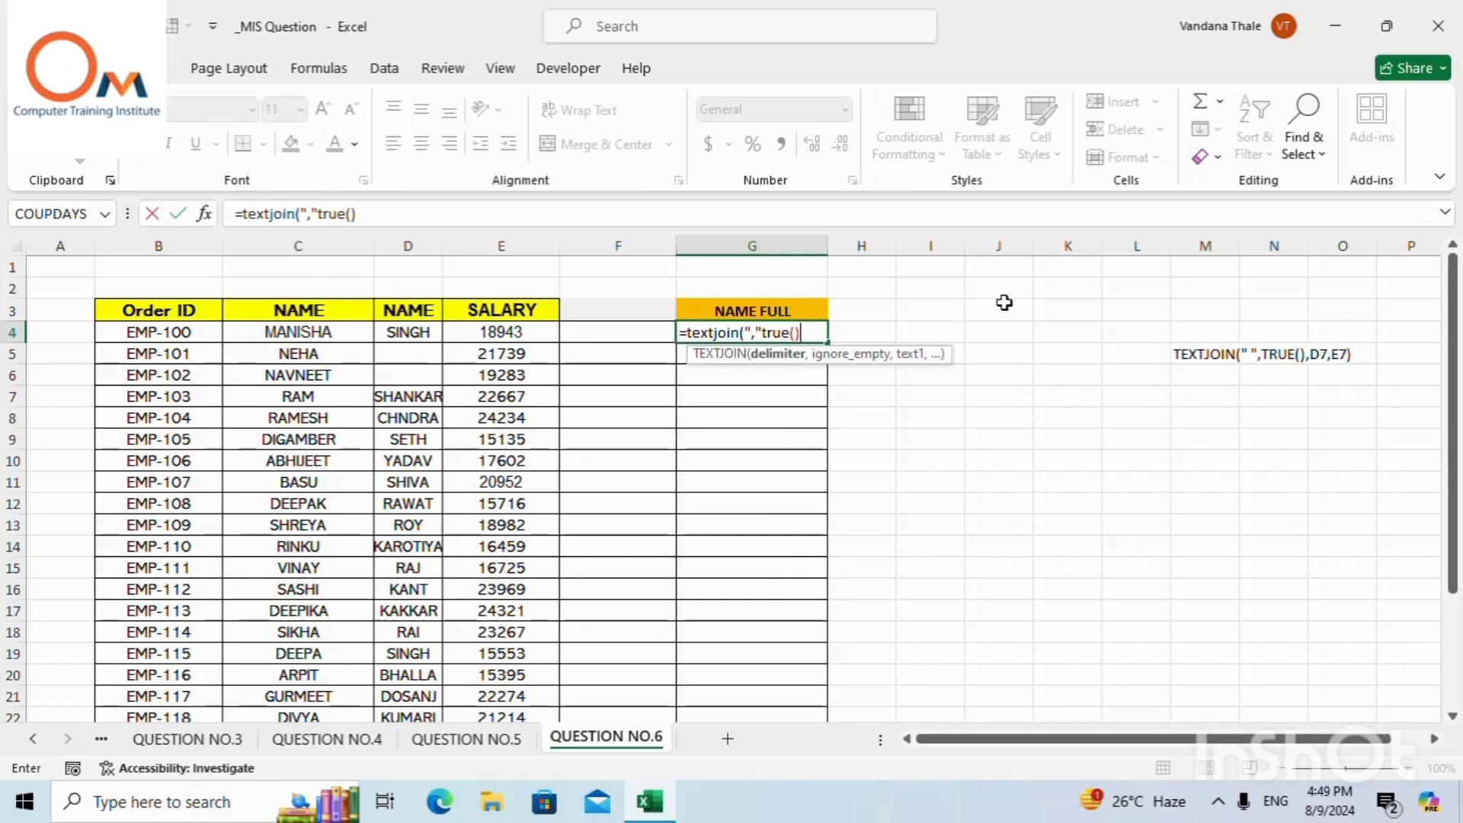
type(",")
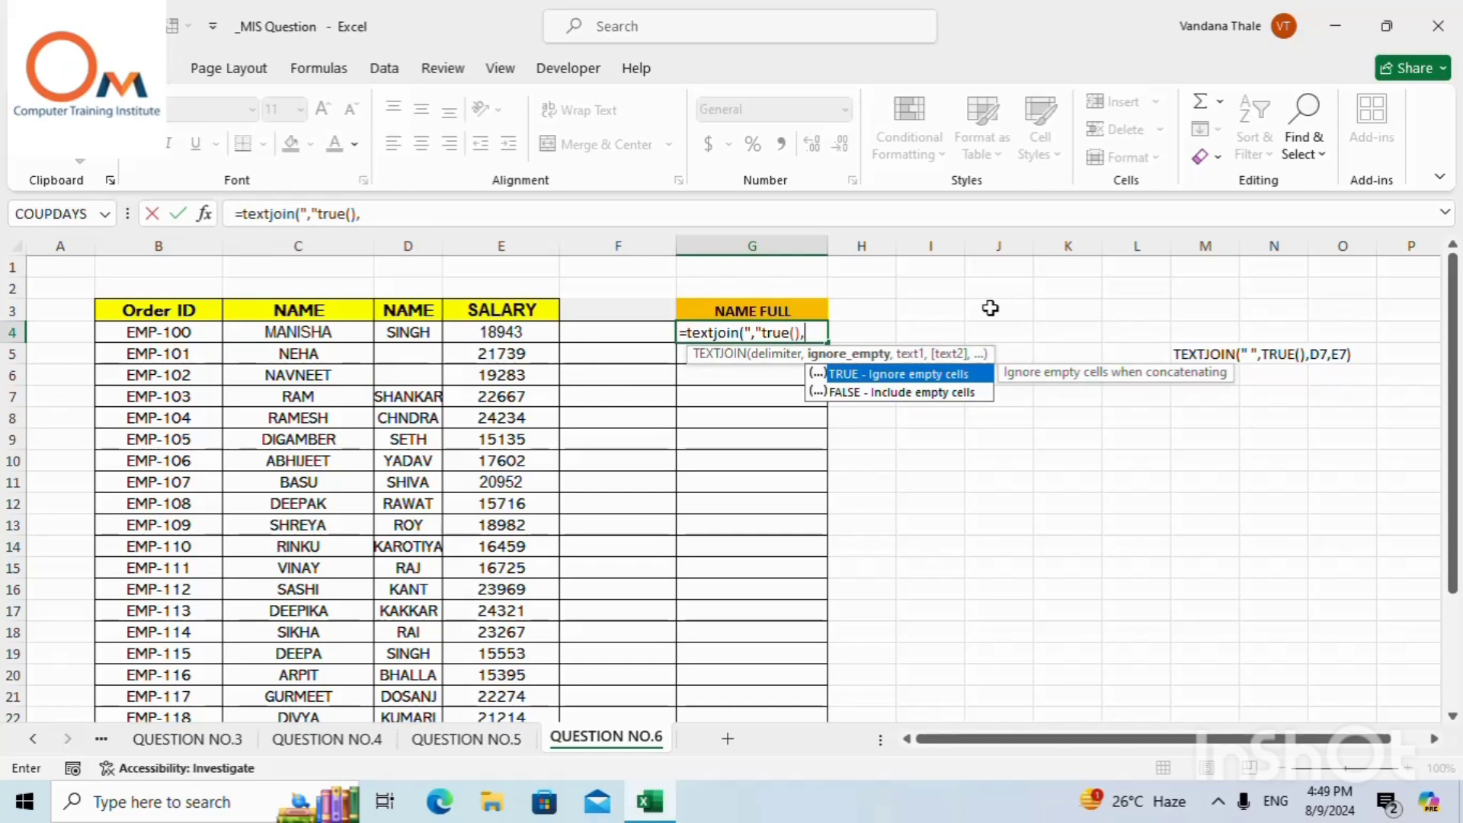
left_click(280, 332)
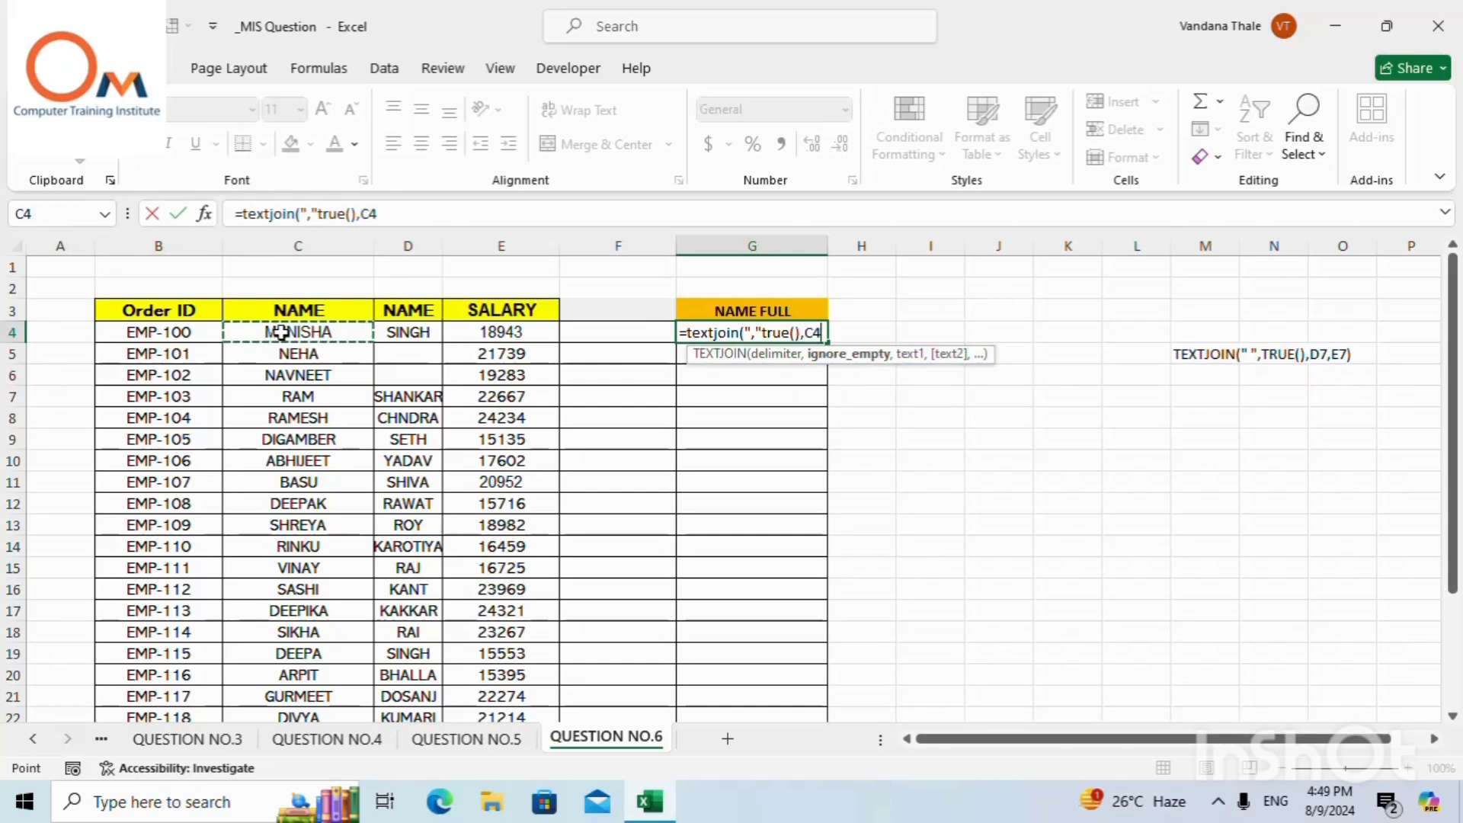
type(",")
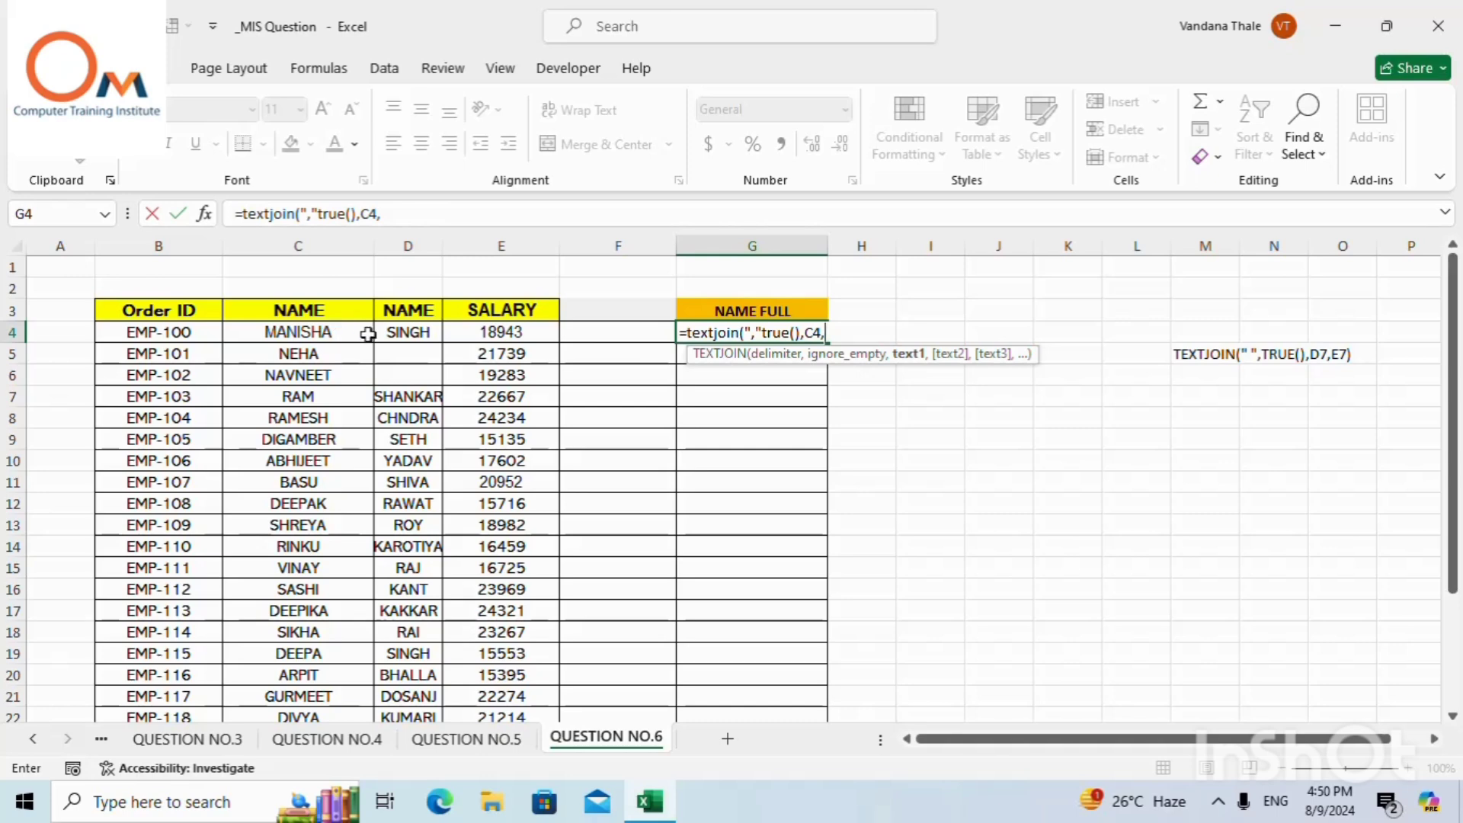
left_click(399, 331)
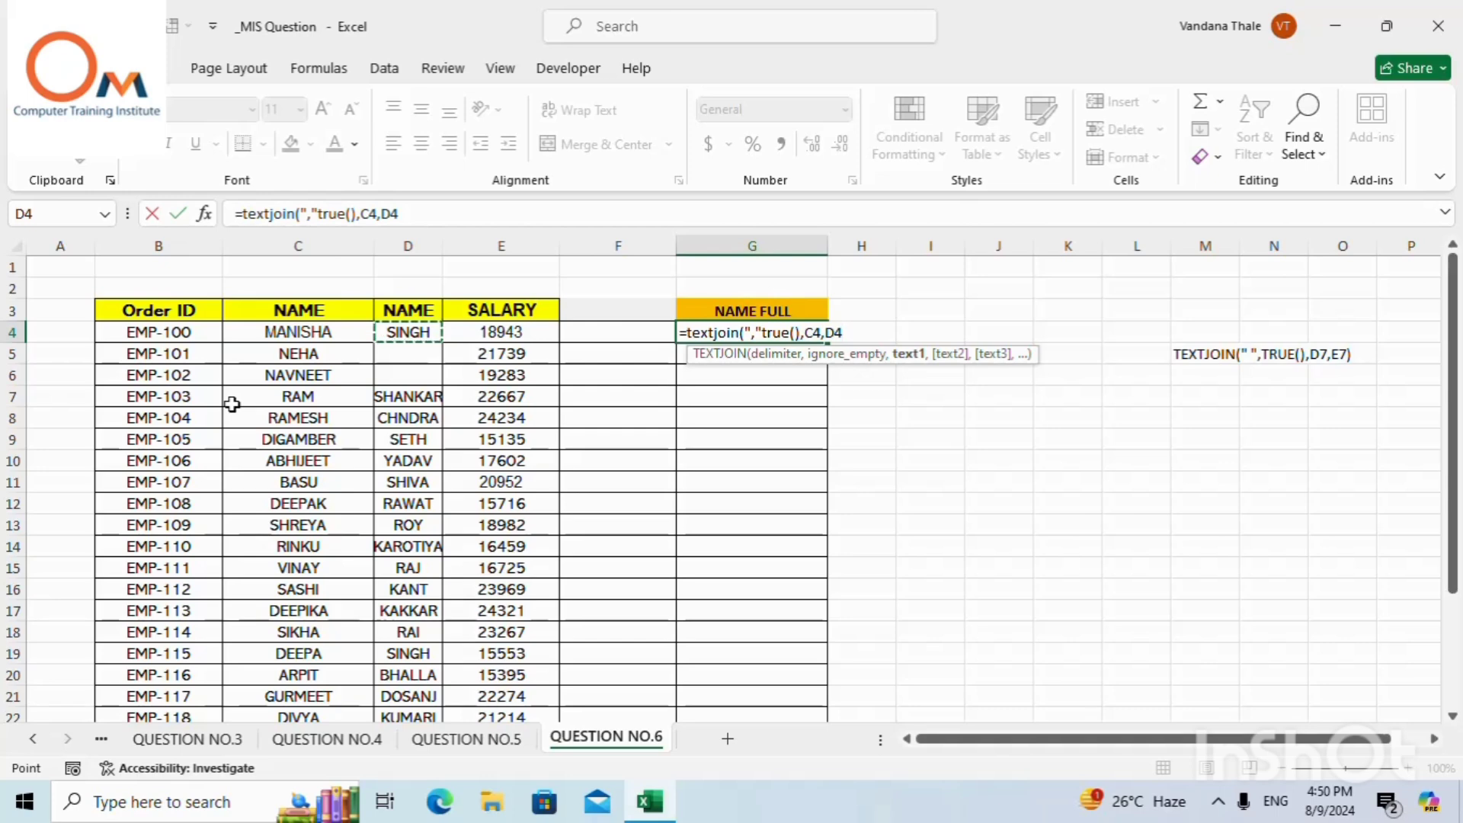
type(")")
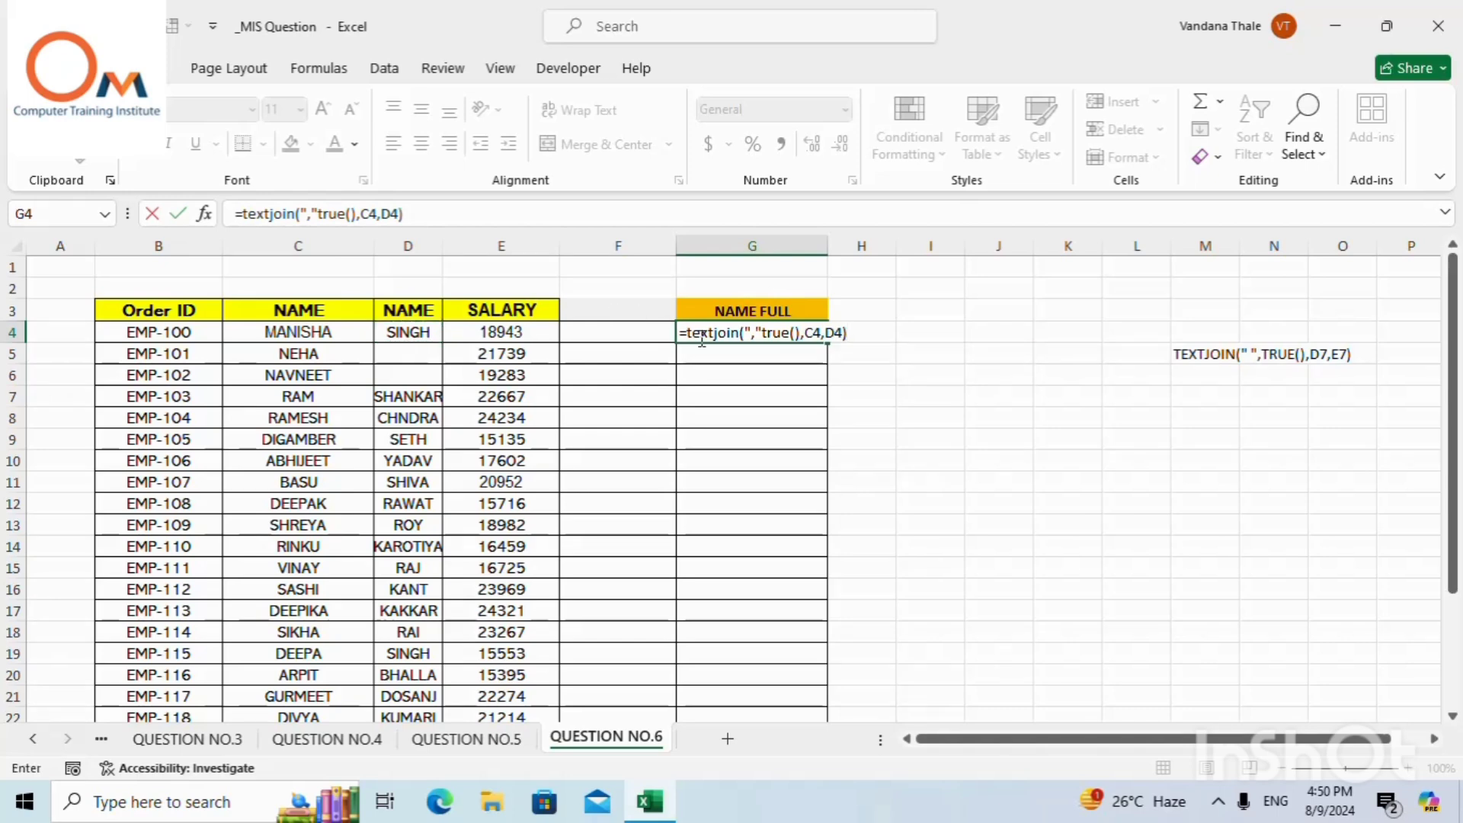
Correct the G4 formula to use a quoted space as delimiter, so it reads =TEXTJOIN(" ",TRUE(),C4,D4), and commit it.
left_click(759, 336)
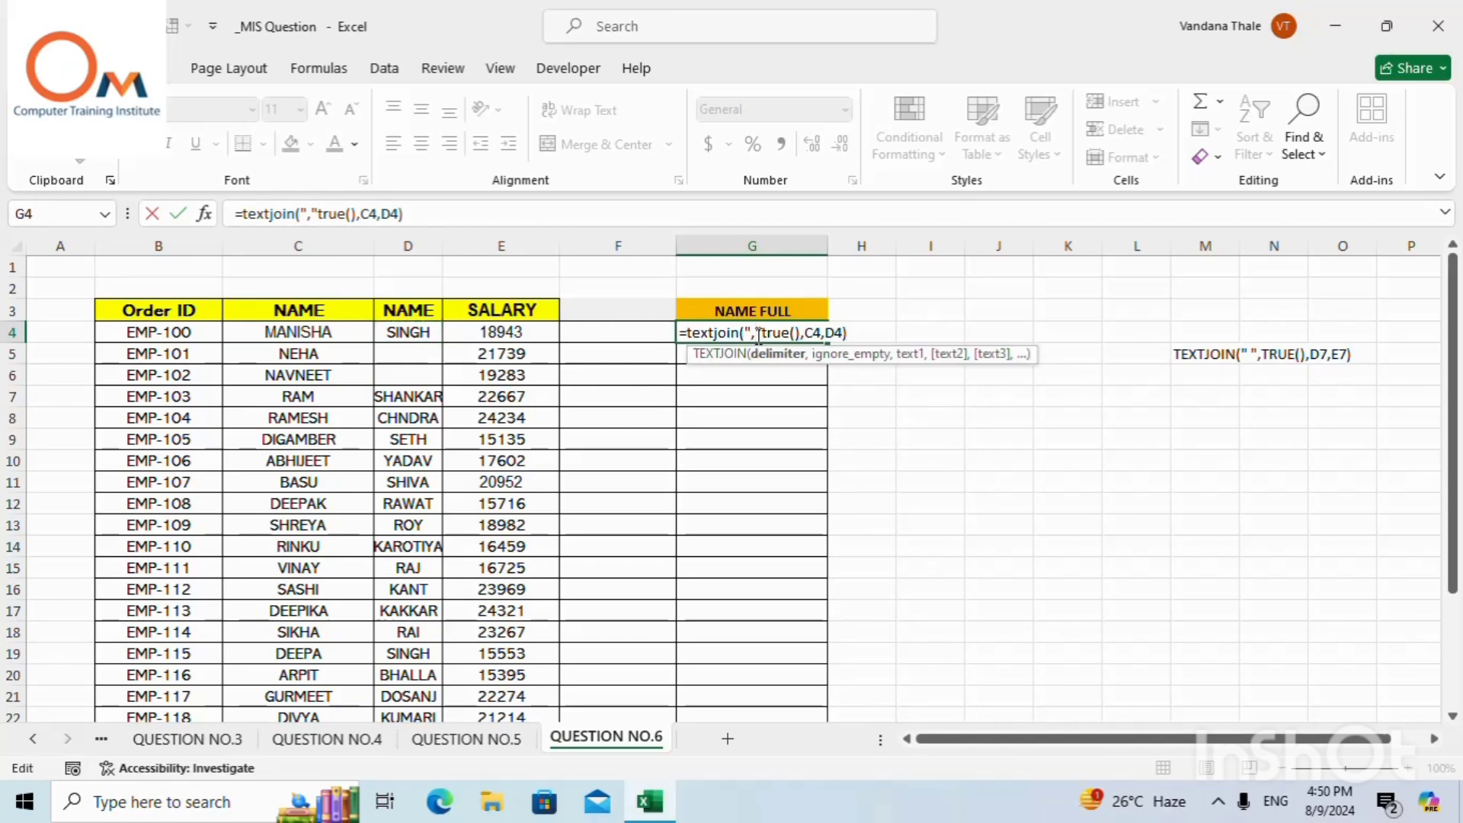
key("BackSpace")
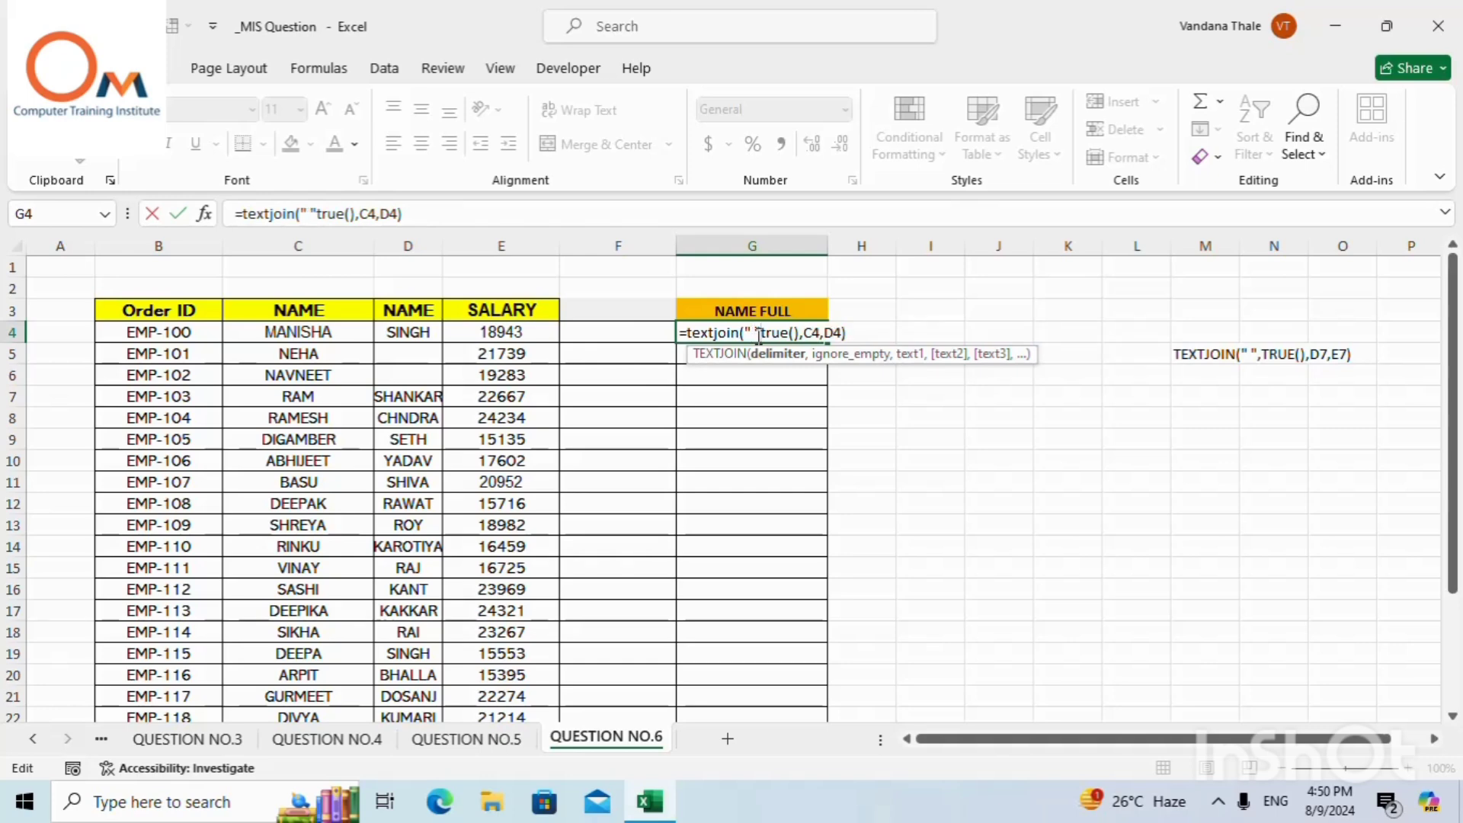
type(",")
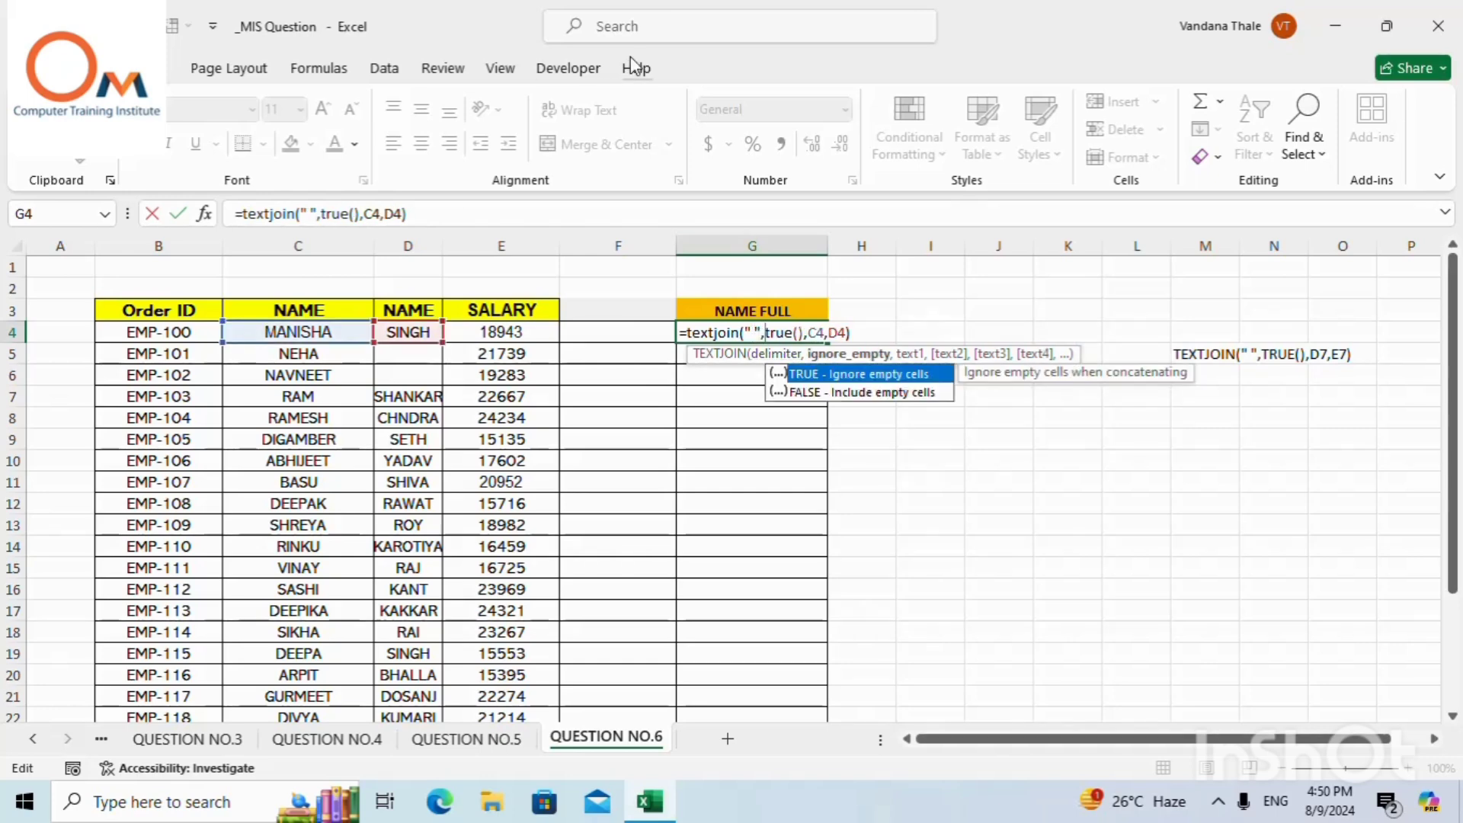
key("Return")
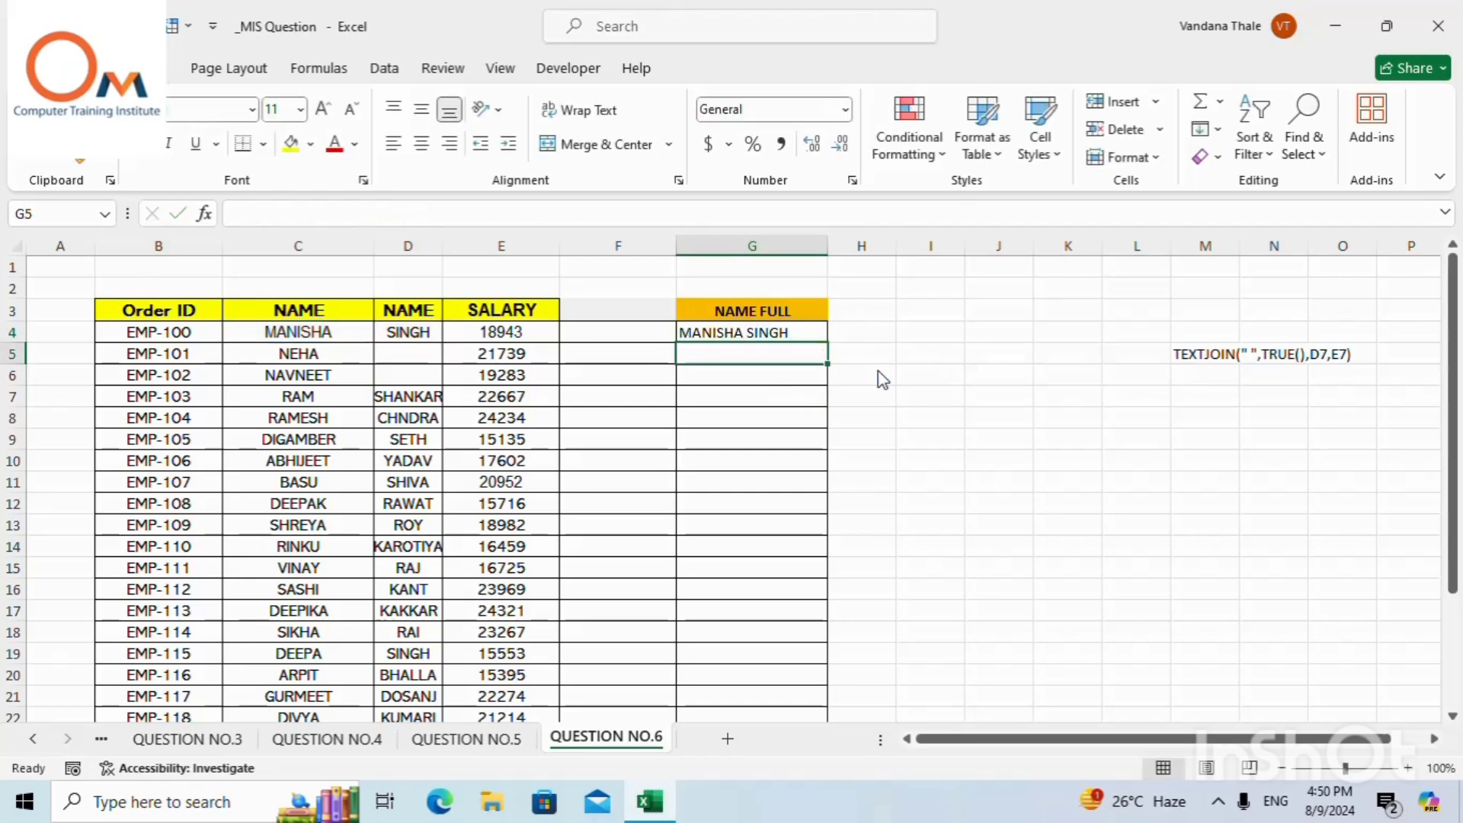
Fill the G4 full-name formula down through G18.
left_click(741, 333)
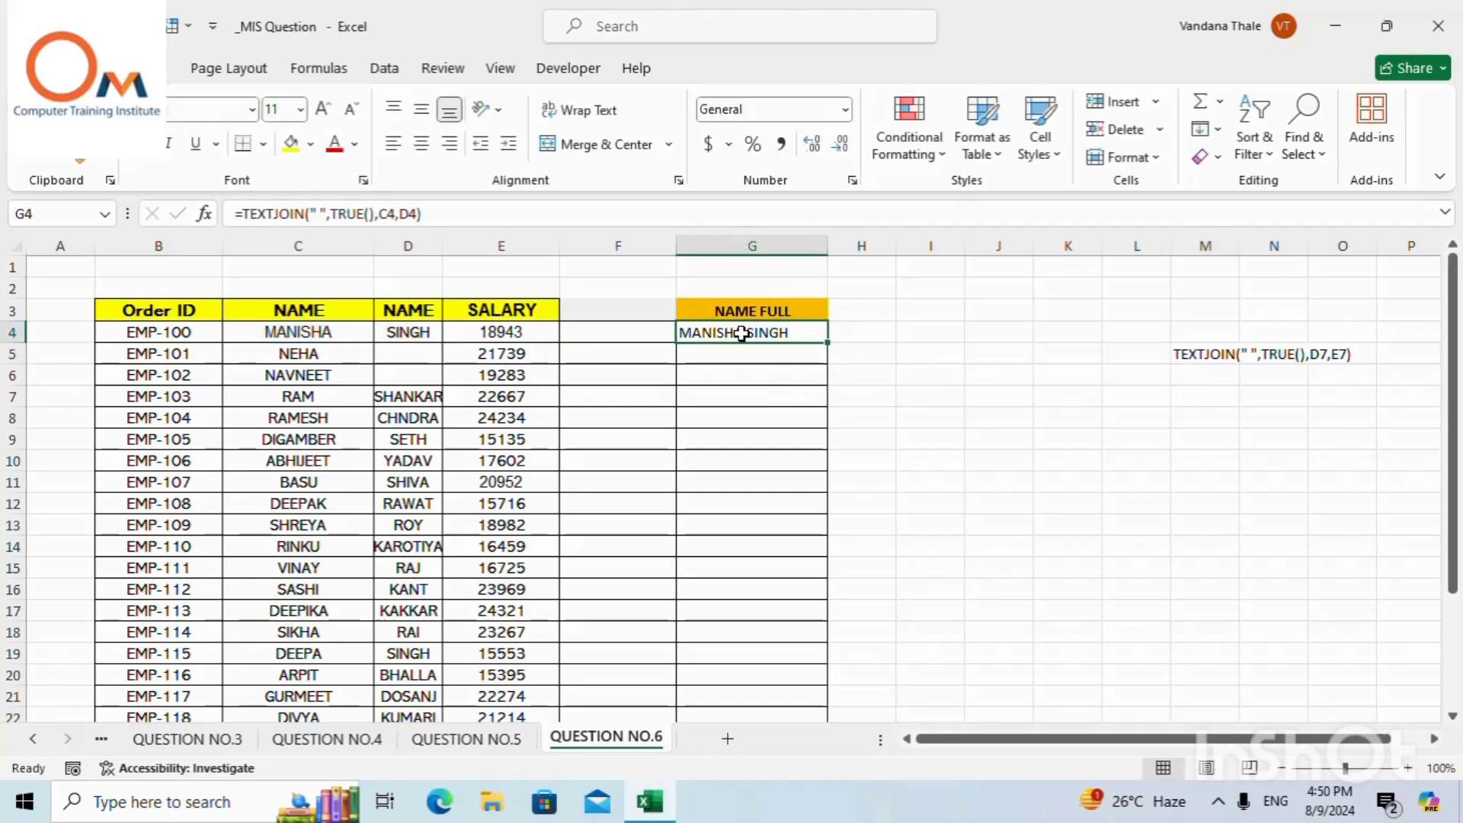
left_click(834, 345)
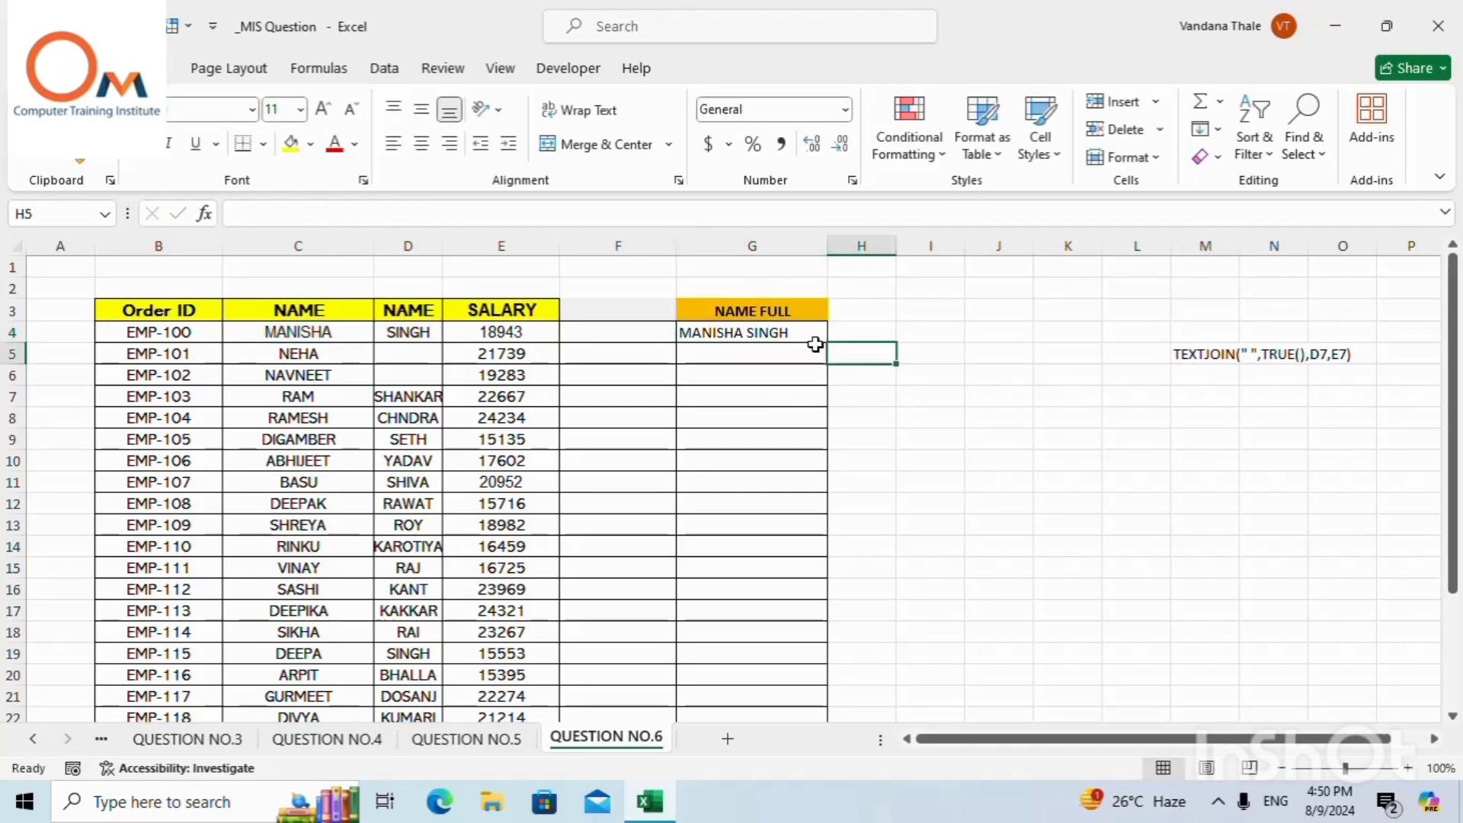
left_click(810, 338)
left_click_drag(828, 342, 830, 638)
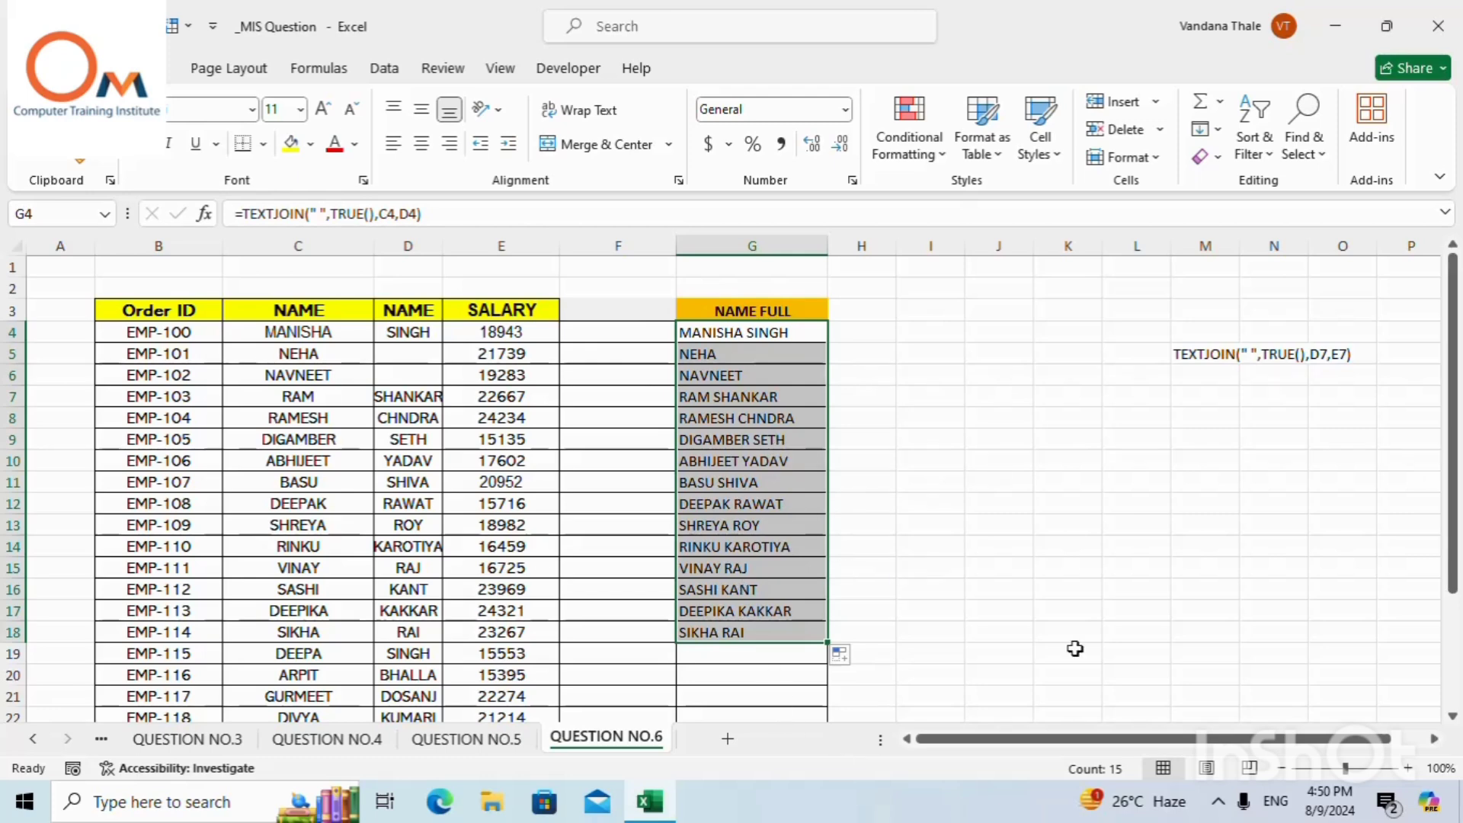
left_click(1218, 800)
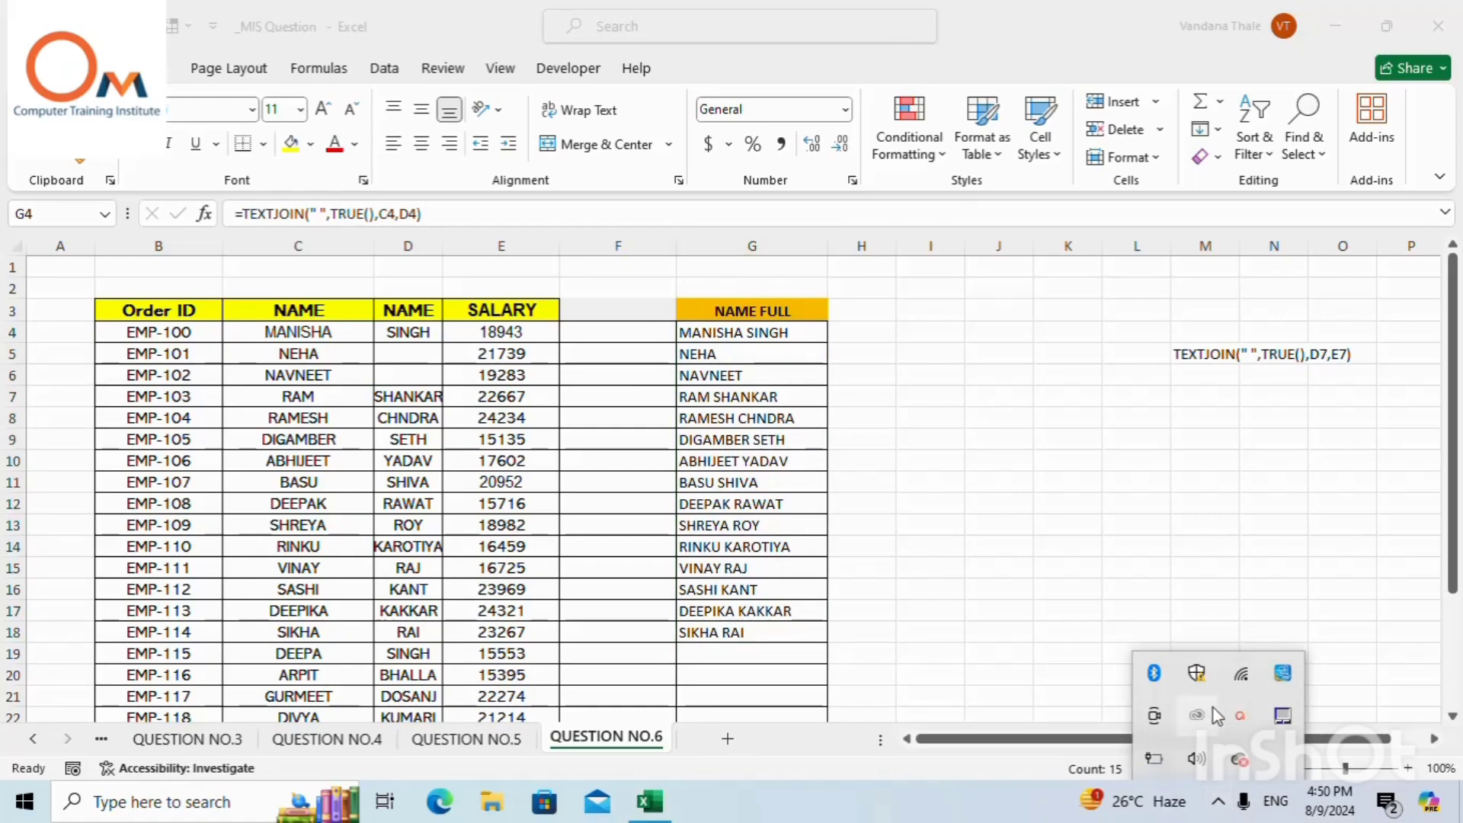